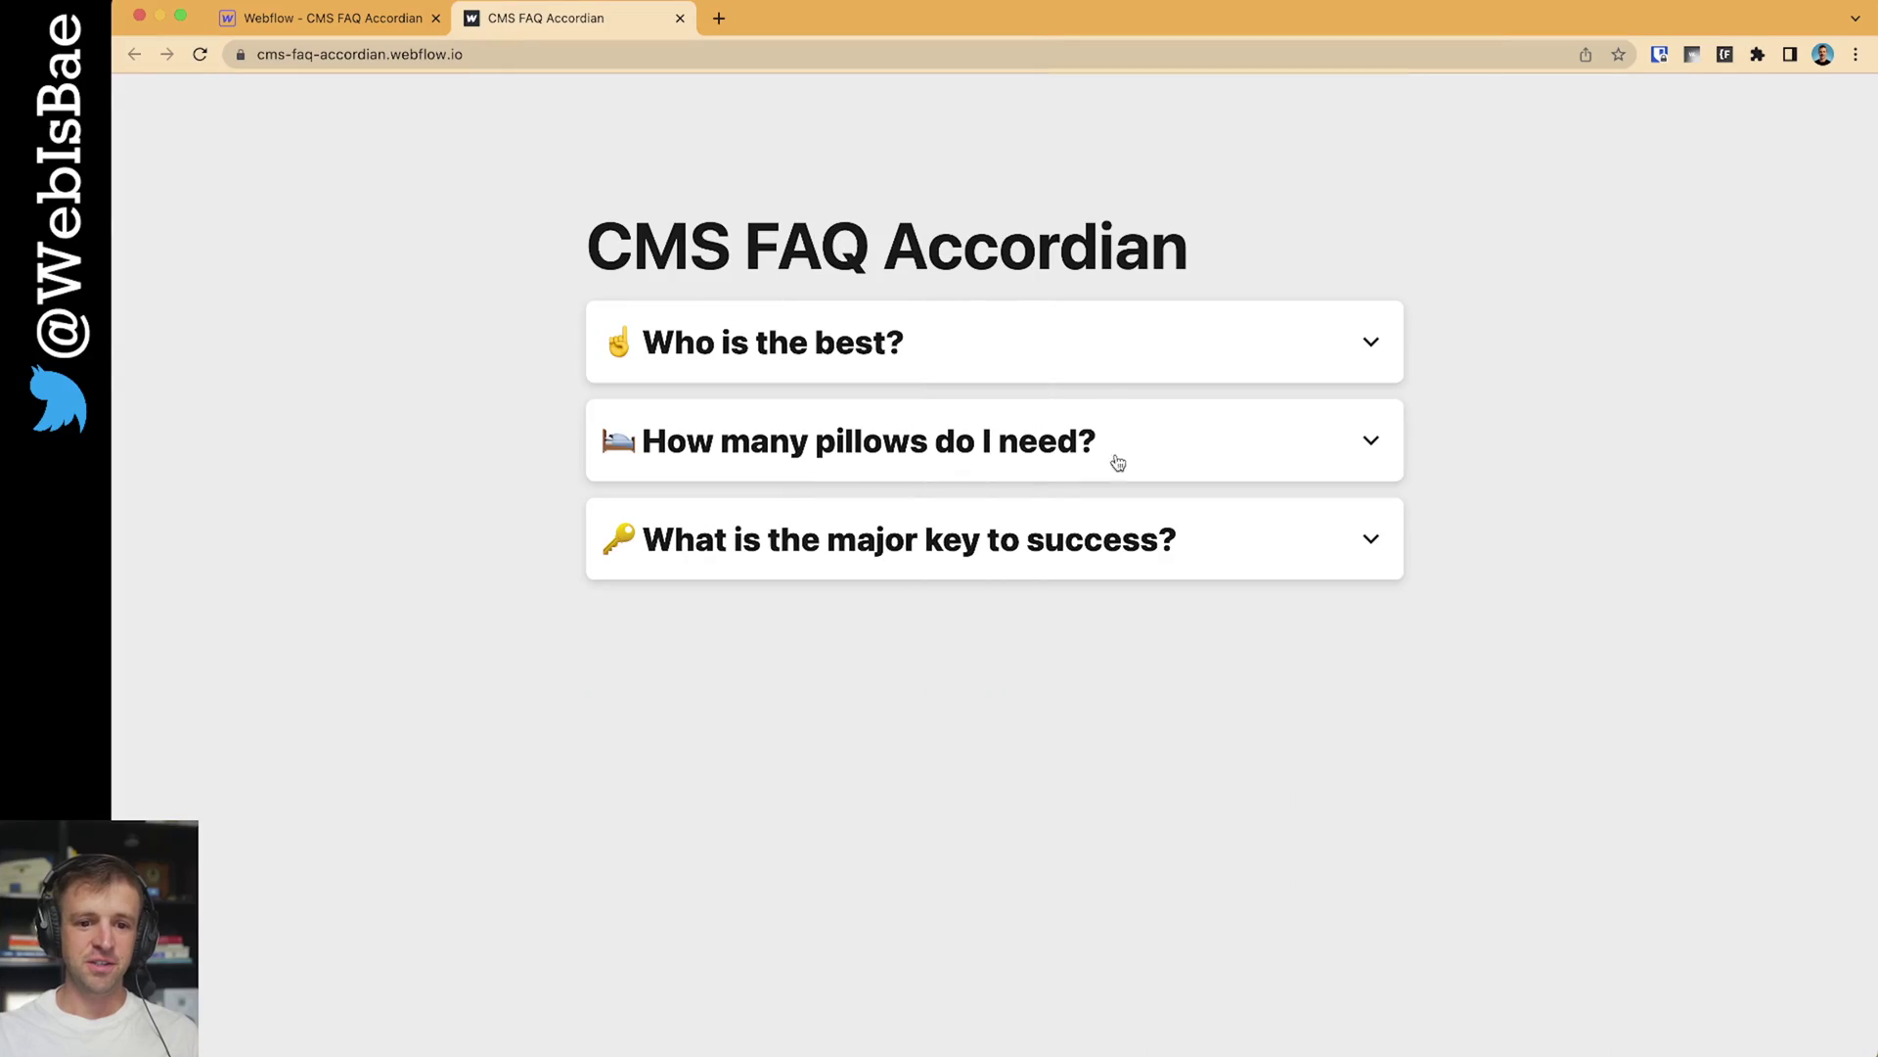
Test the live accordion by expanding and collapsing the 'Who is the best?', pillows and success questions
{"action": "left_click", "coordinate": [841, 360]}
{"action": "left_click", "coordinate": [843, 356]}
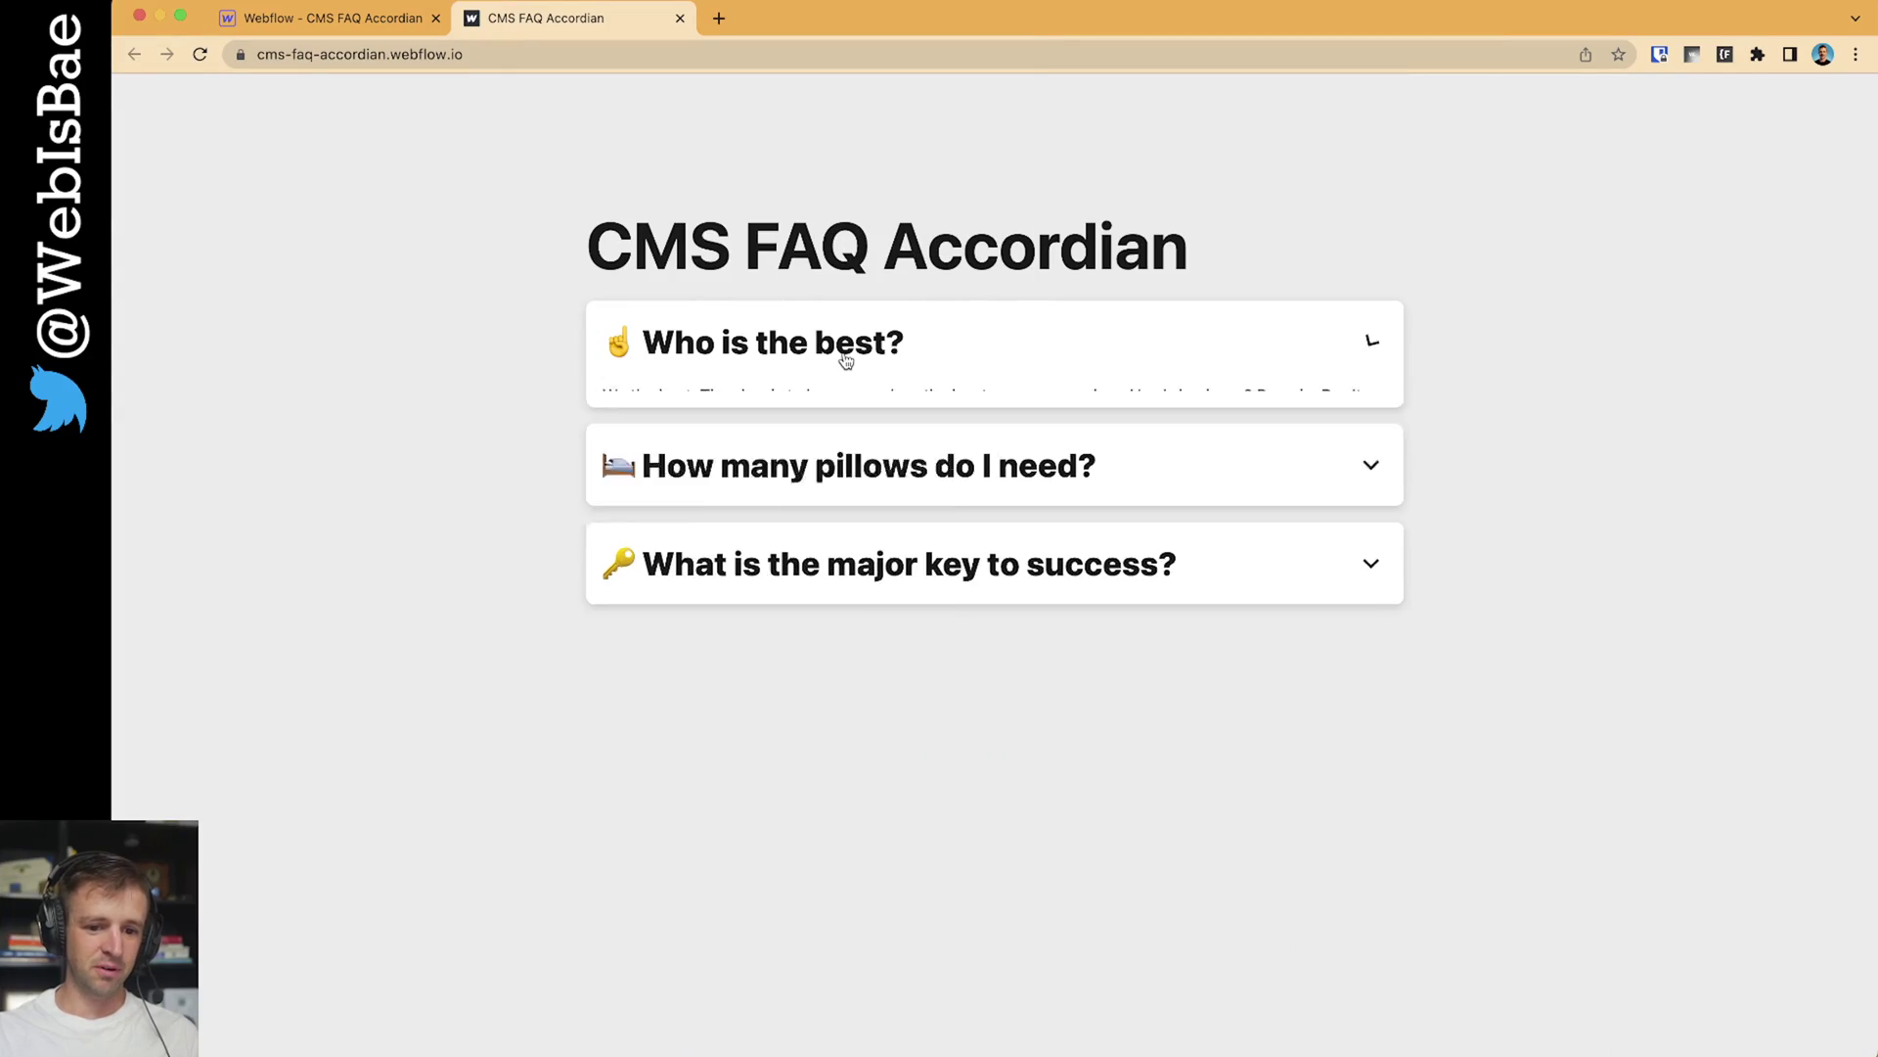
{"action": "left_click", "coordinate": [954, 461]}
{"action": "left_click", "coordinate": [953, 461]}
{"action": "left_click", "coordinate": [988, 539]}
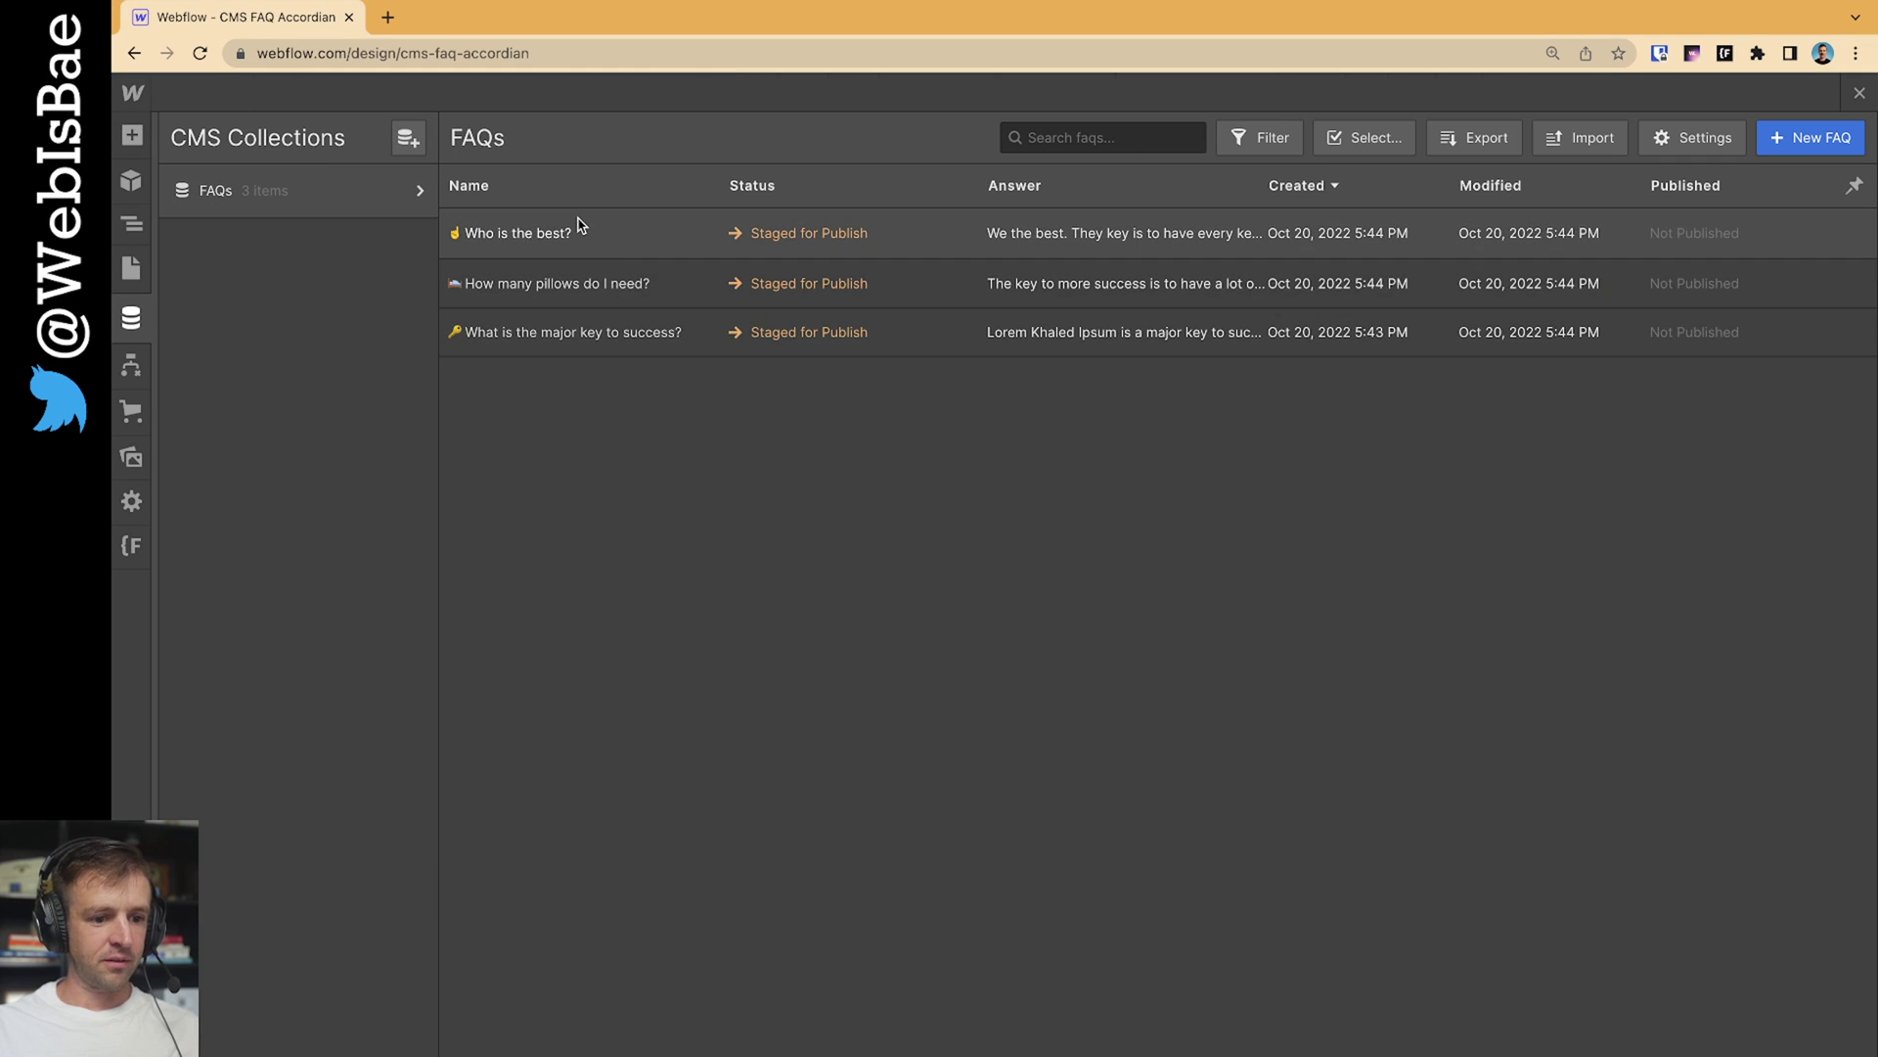
Inspect the 'Who is the best?' FAQ item's answer in the CMS, cancel without saving, and return to design
{"action": "left_click", "coordinate": [582, 232]}
{"action": "left_click", "coordinate": [1081, 555]}
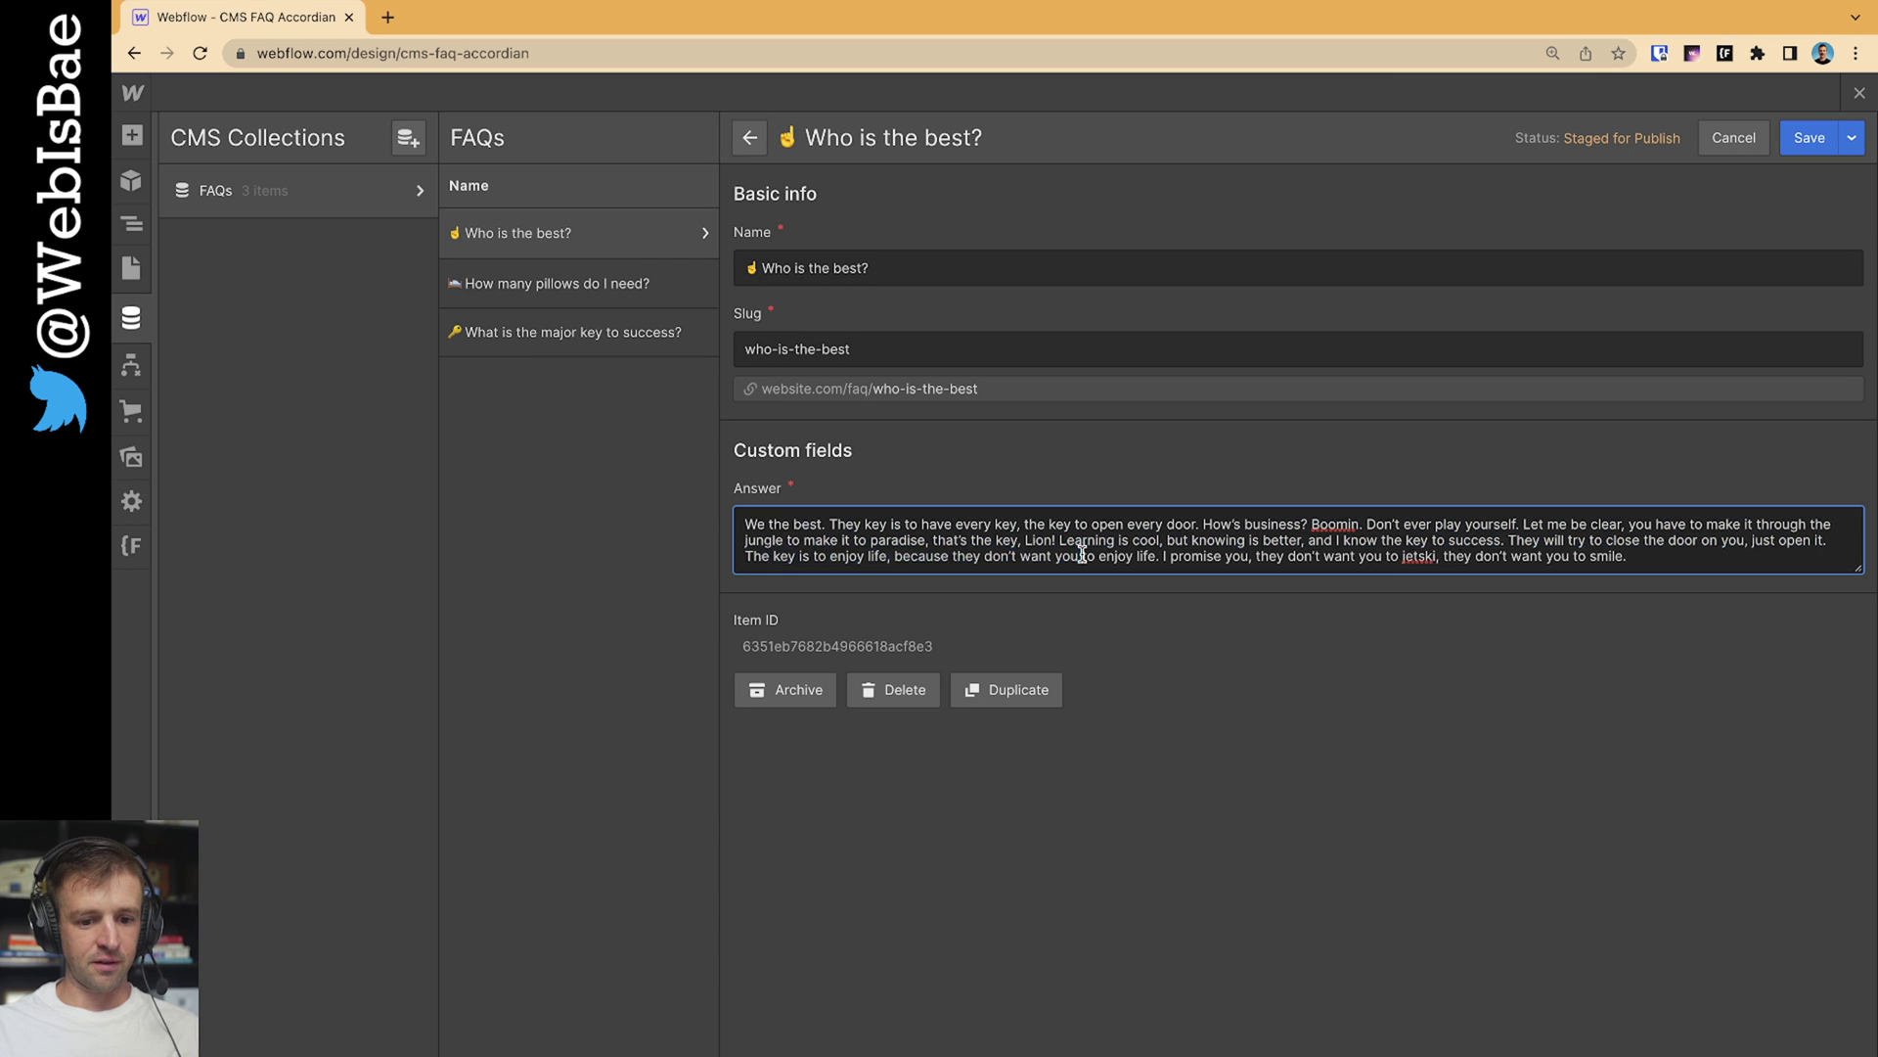
{"action": "left_click", "coordinate": [1756, 144]}
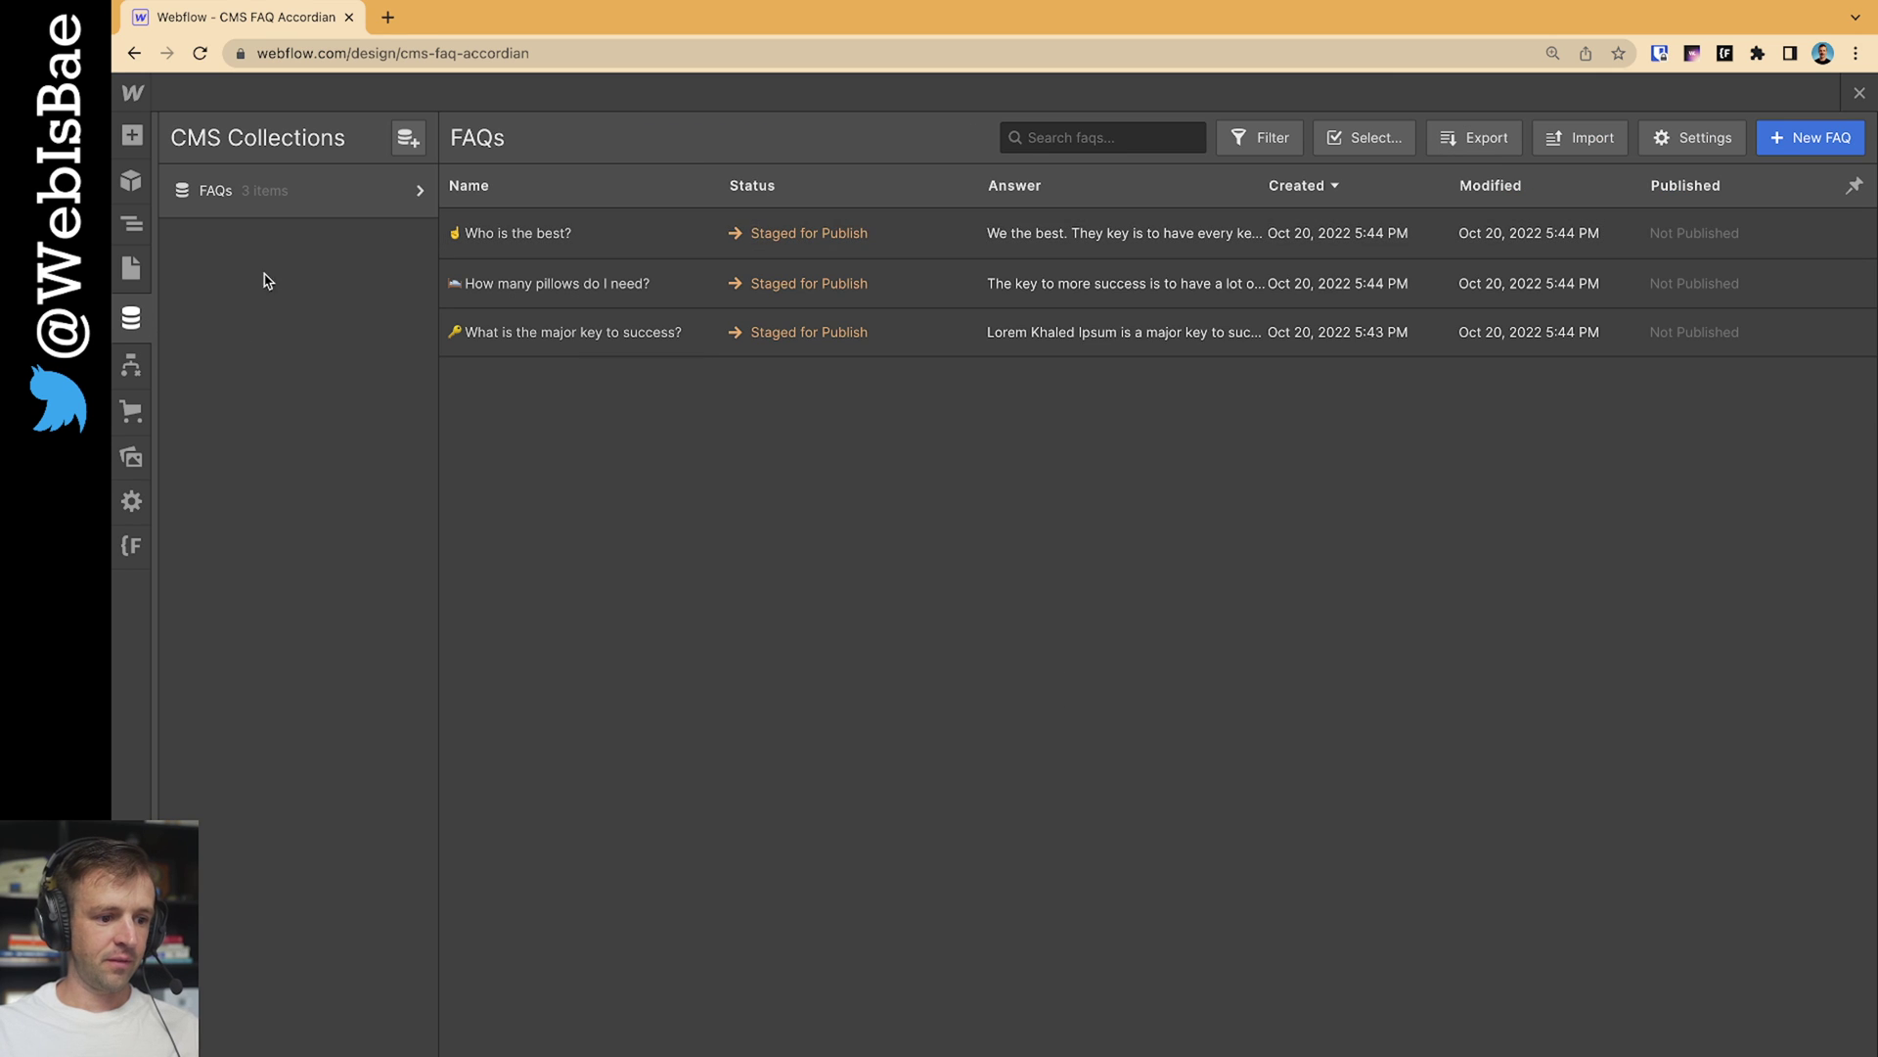
{"action": "left_click", "coordinate": [123, 328]}
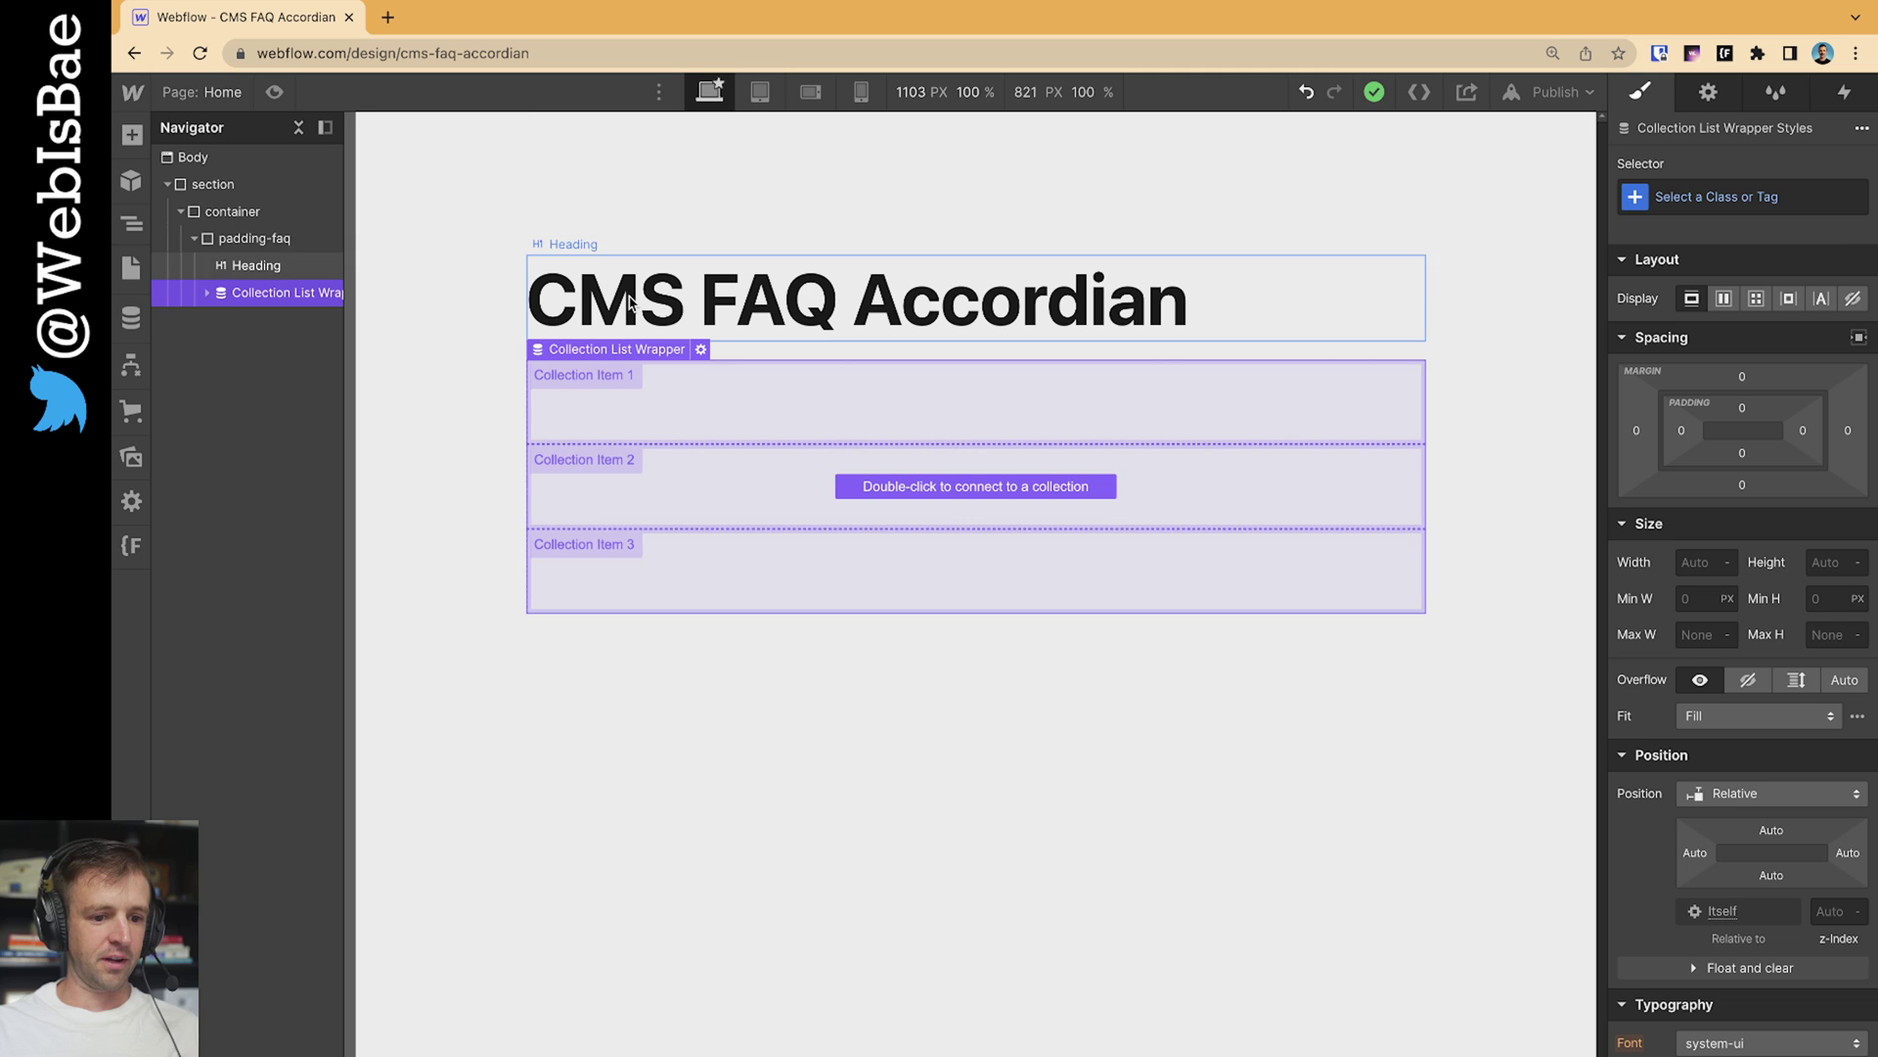
Set the Collection List's source to the FAQs collection
{"action": "double_click", "coordinate": [956, 494]}
{"action": "left_click", "coordinate": [709, 679]}
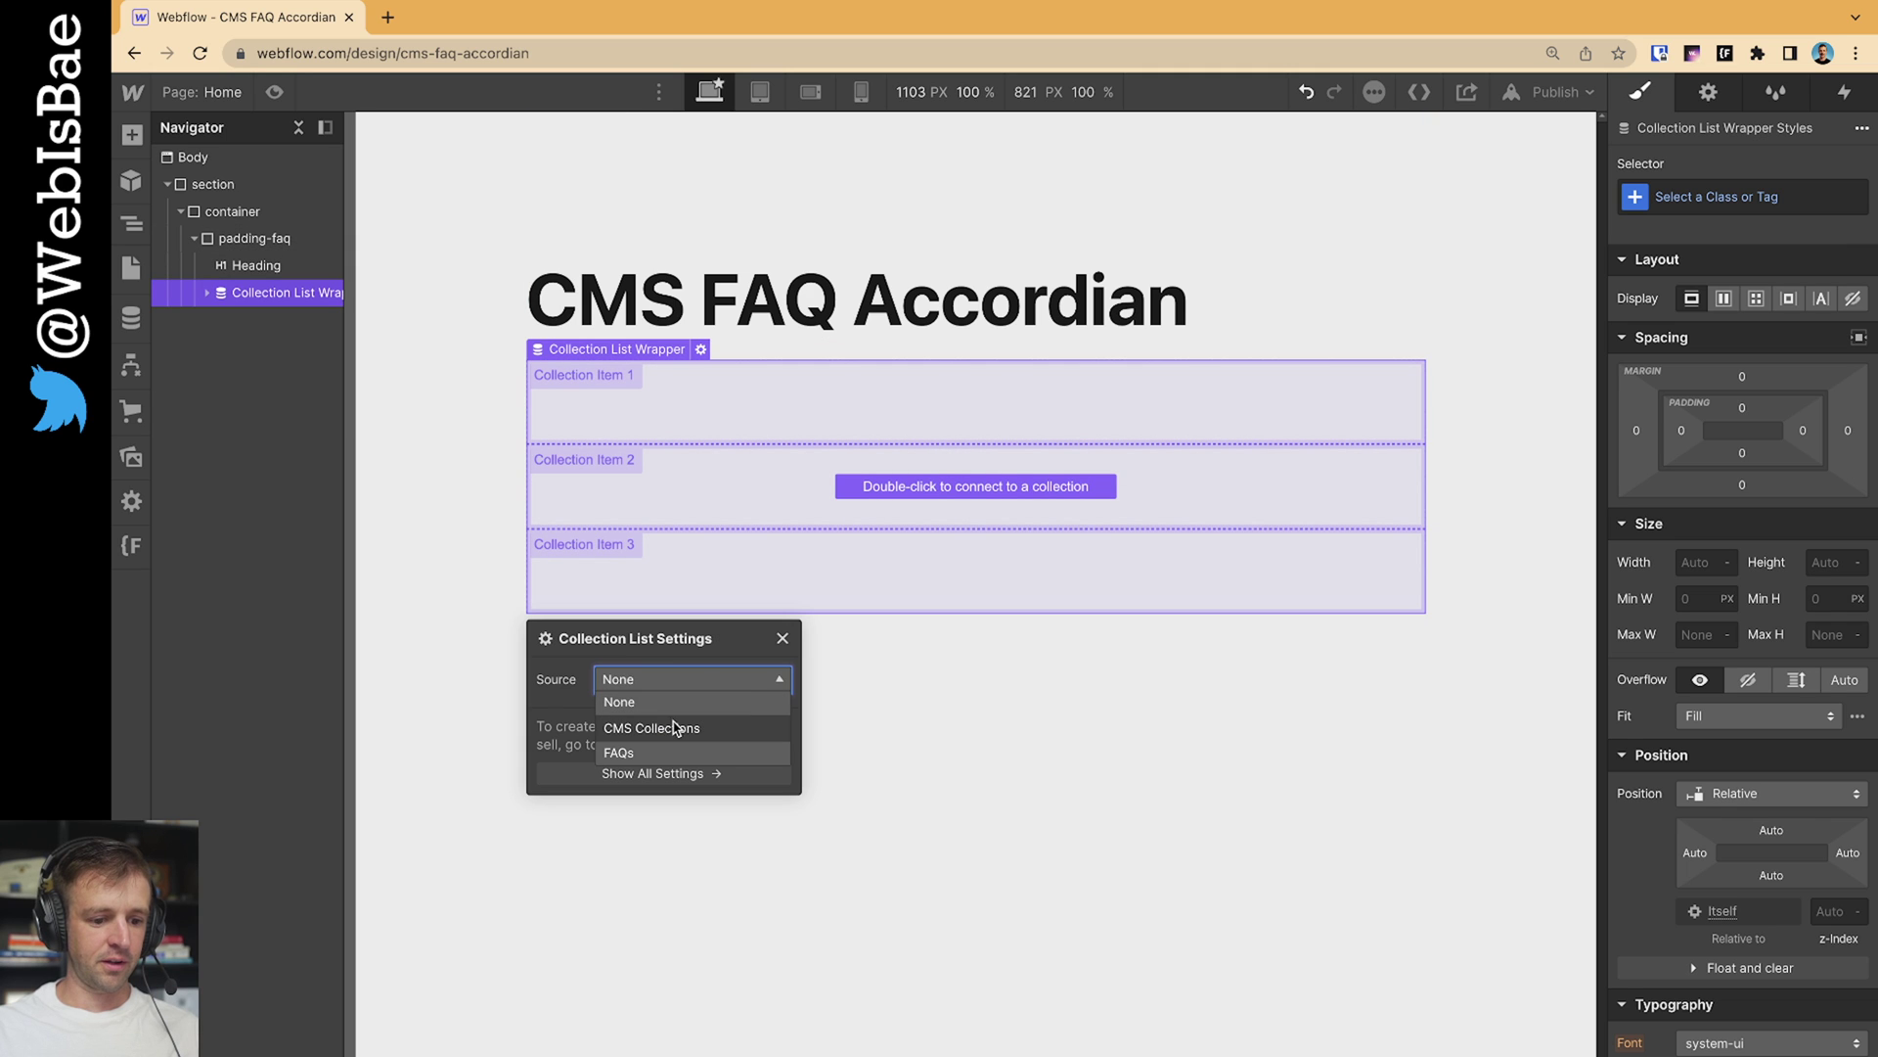
{"action": "left_click", "coordinate": [679, 751]}
{"action": "left_click", "coordinate": [784, 638]}
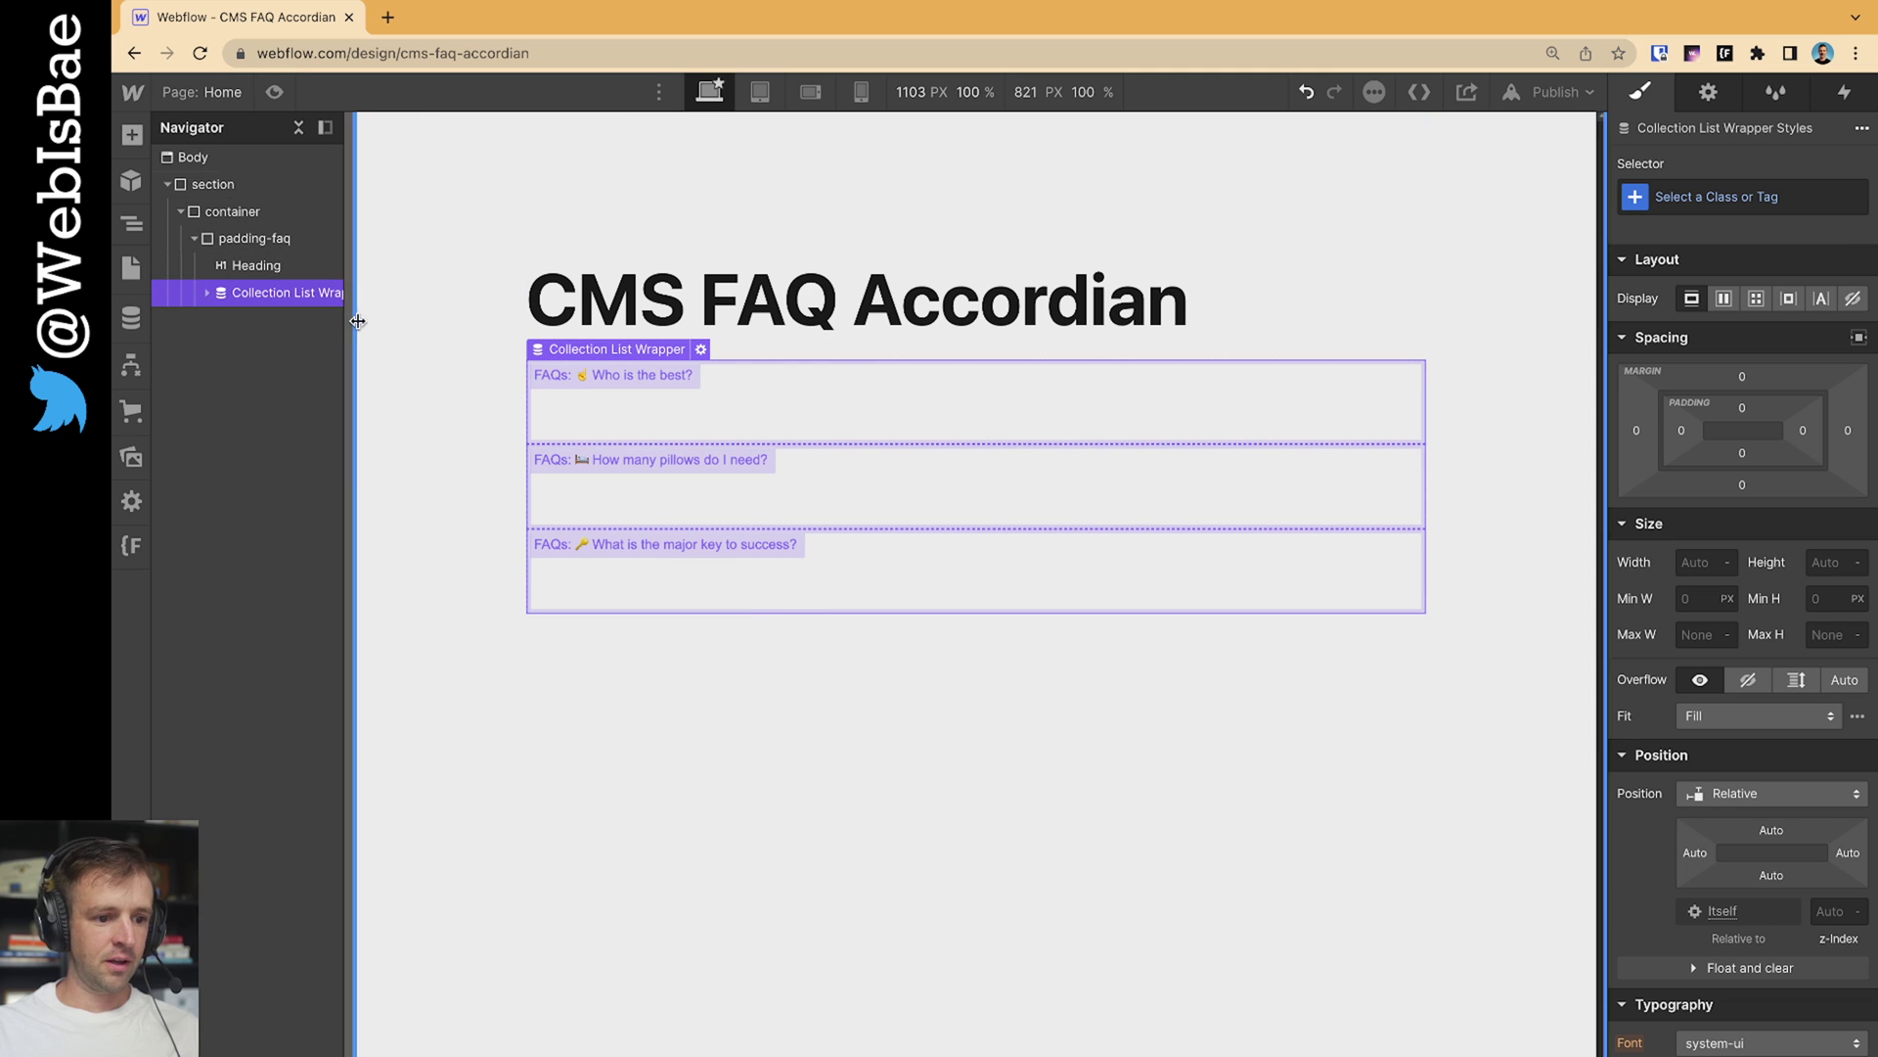
Select the Collection Item in the Navigator, then undo a misplaced Text Block
{"action": "left_click", "coordinate": [206, 292]}
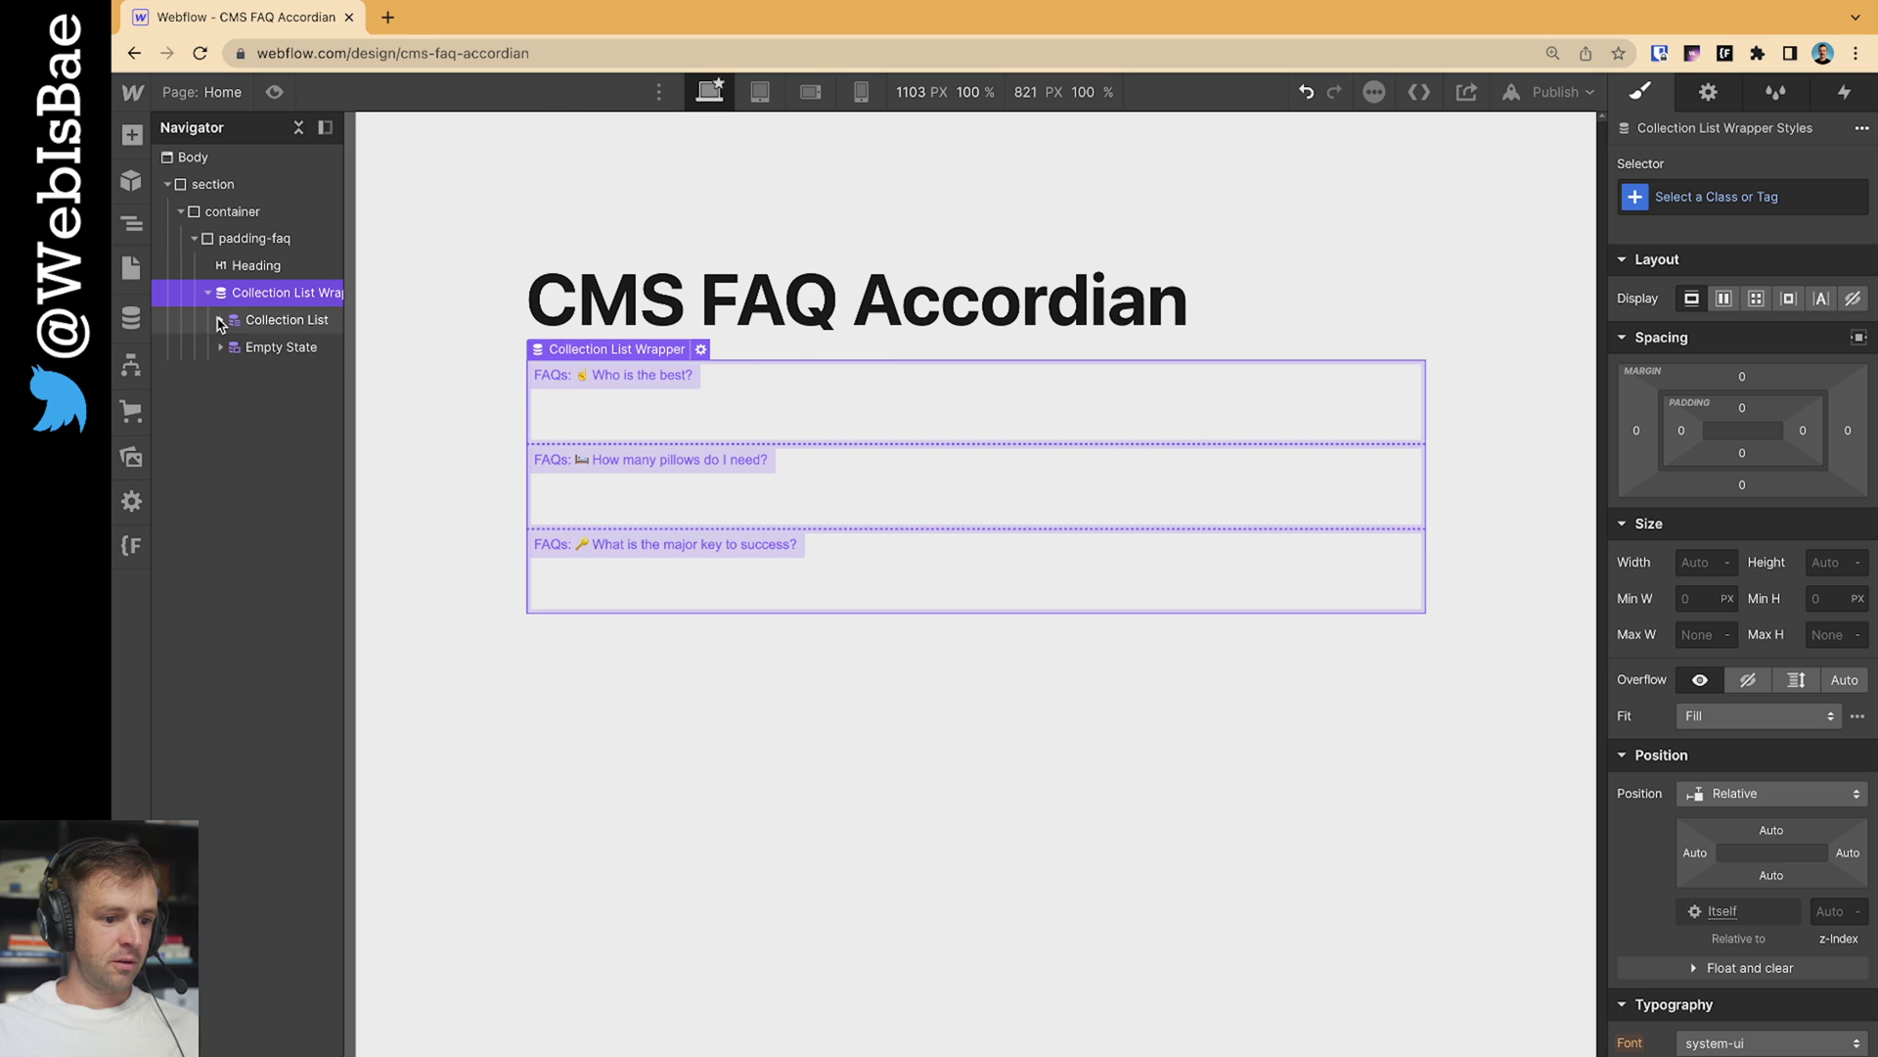
{"action": "left_click", "coordinate": [221, 320]}
{"action": "left_click", "coordinate": [294, 346]}
{"action": "left_click", "coordinate": [133, 134]}
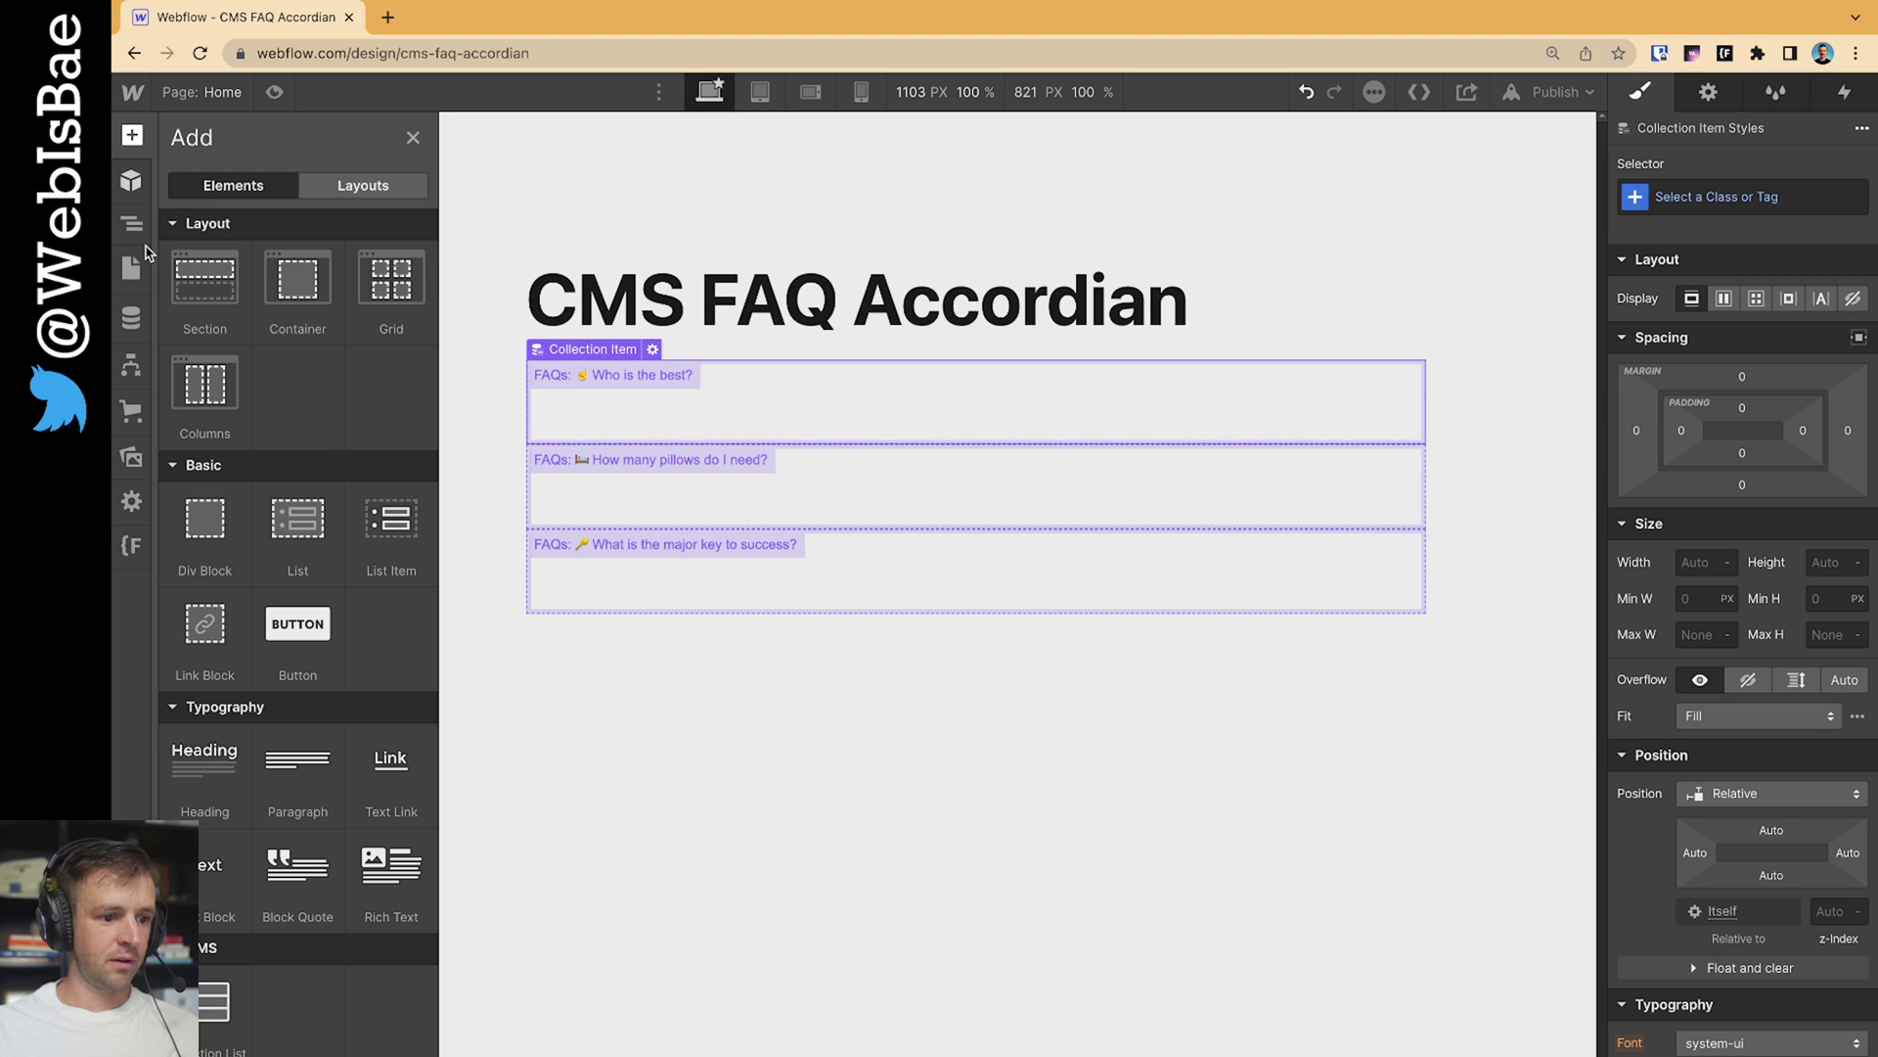
{"action": "left_click_drag", "start_coordinate": [201, 881], "coordinate": [690, 411]}
{"action": "key", "text": "super+z"}
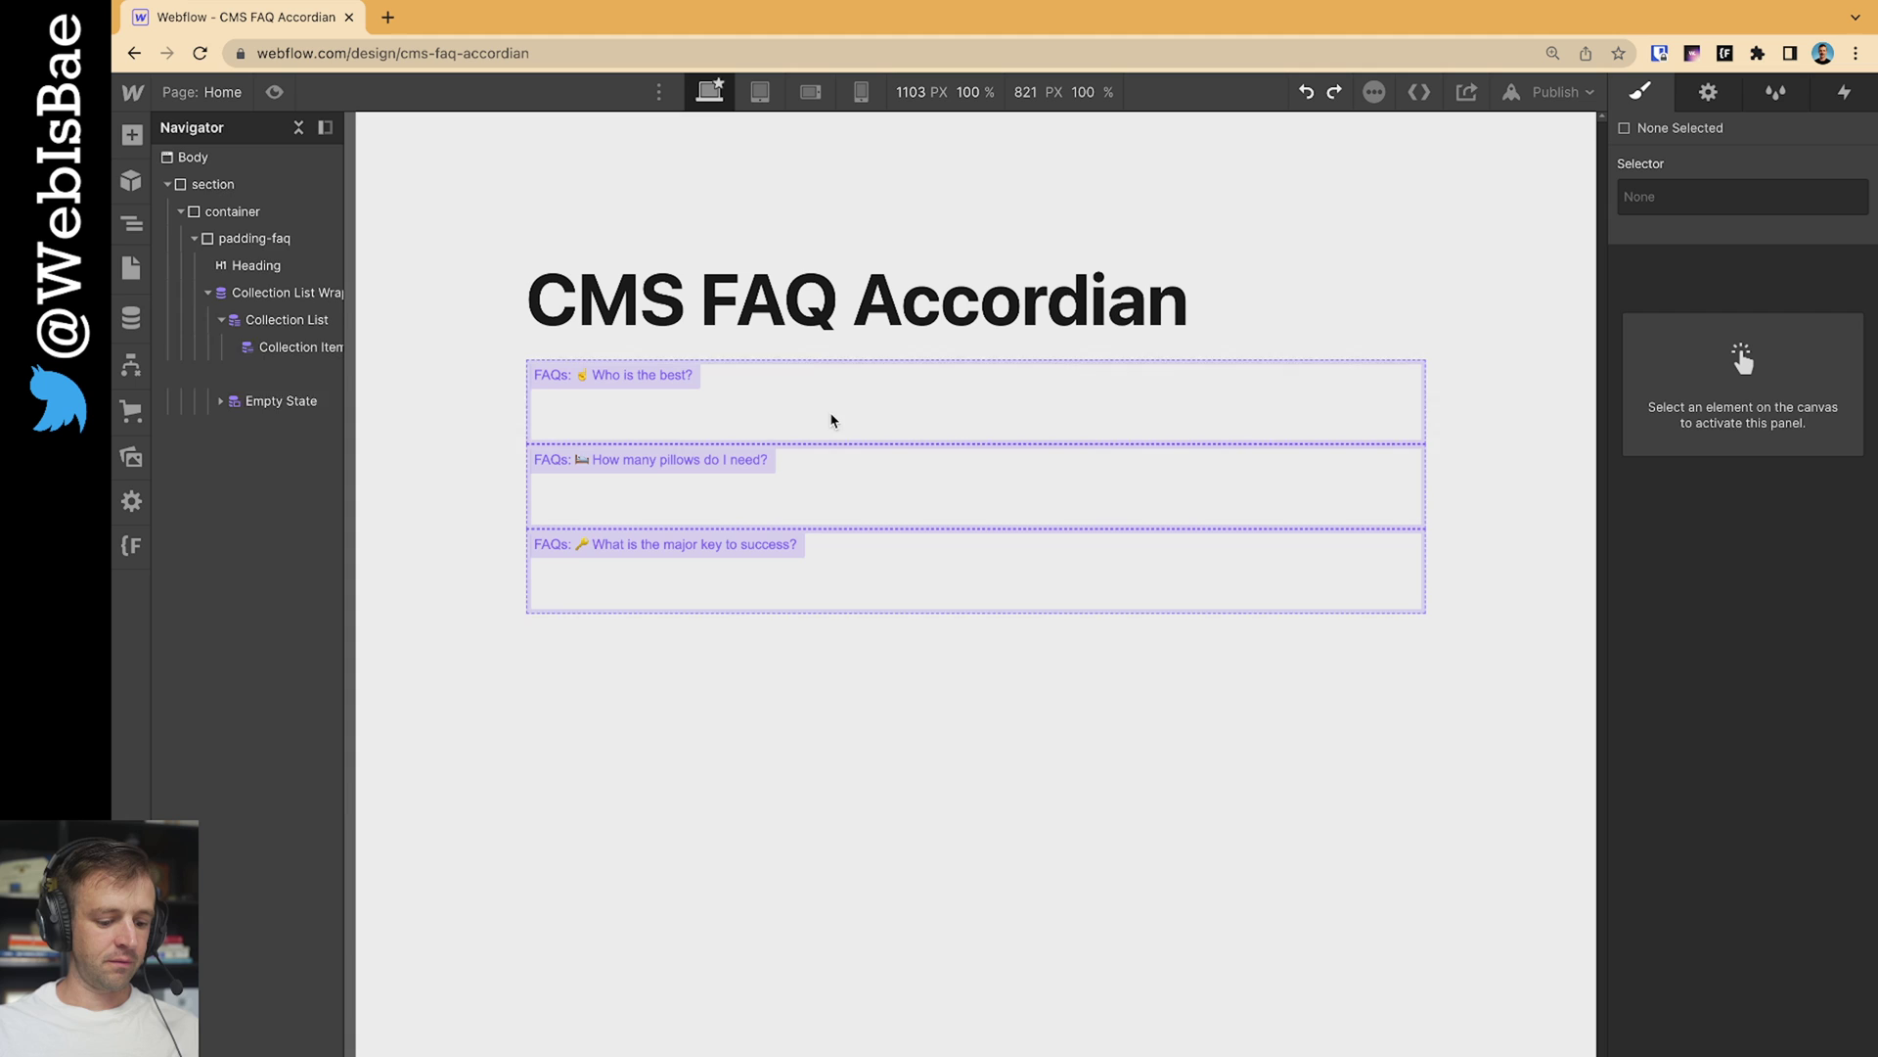
Add a Div Block inside the Collection Item with the class question-wrapper
{"action": "left_click", "coordinate": [132, 137]}
{"action": "left_click_drag", "start_coordinate": [213, 485], "coordinate": [308, 374]}
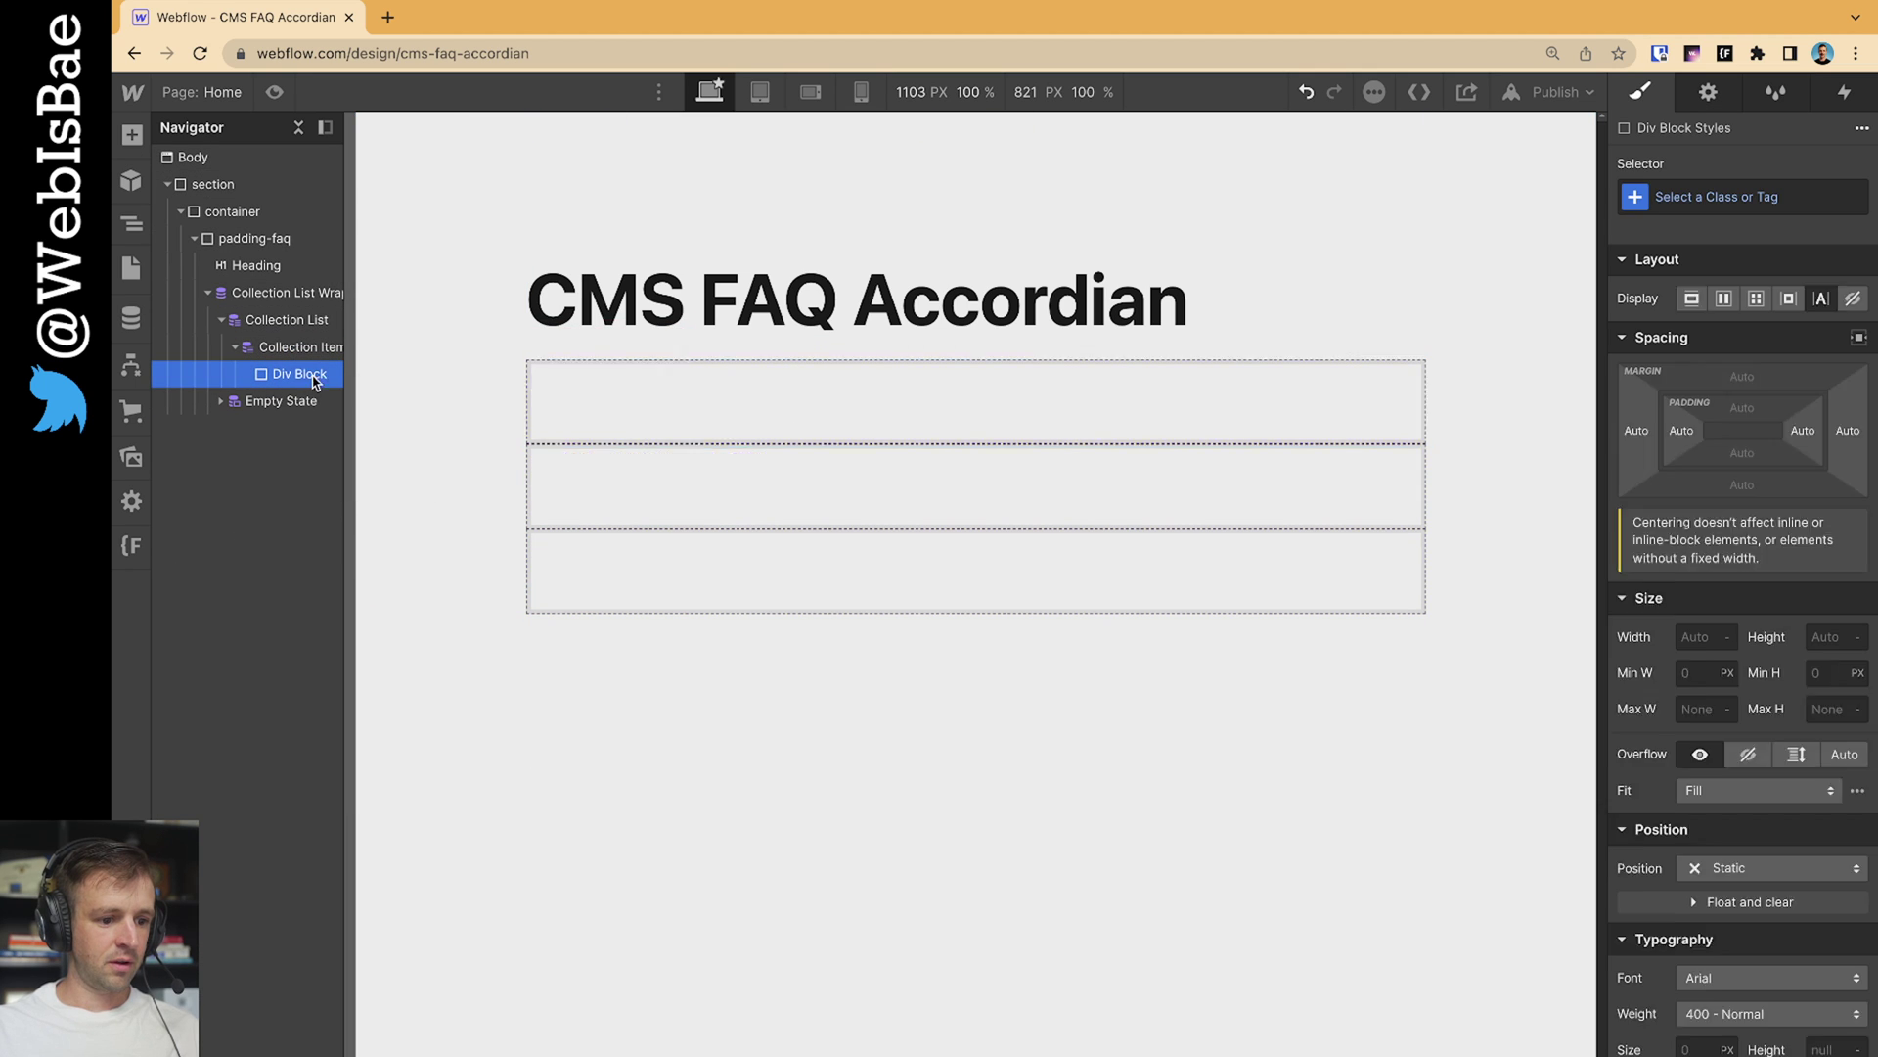
{"action": "key", "text": "super+Return"}
{"action": "type", "text": "question-wrapper"}
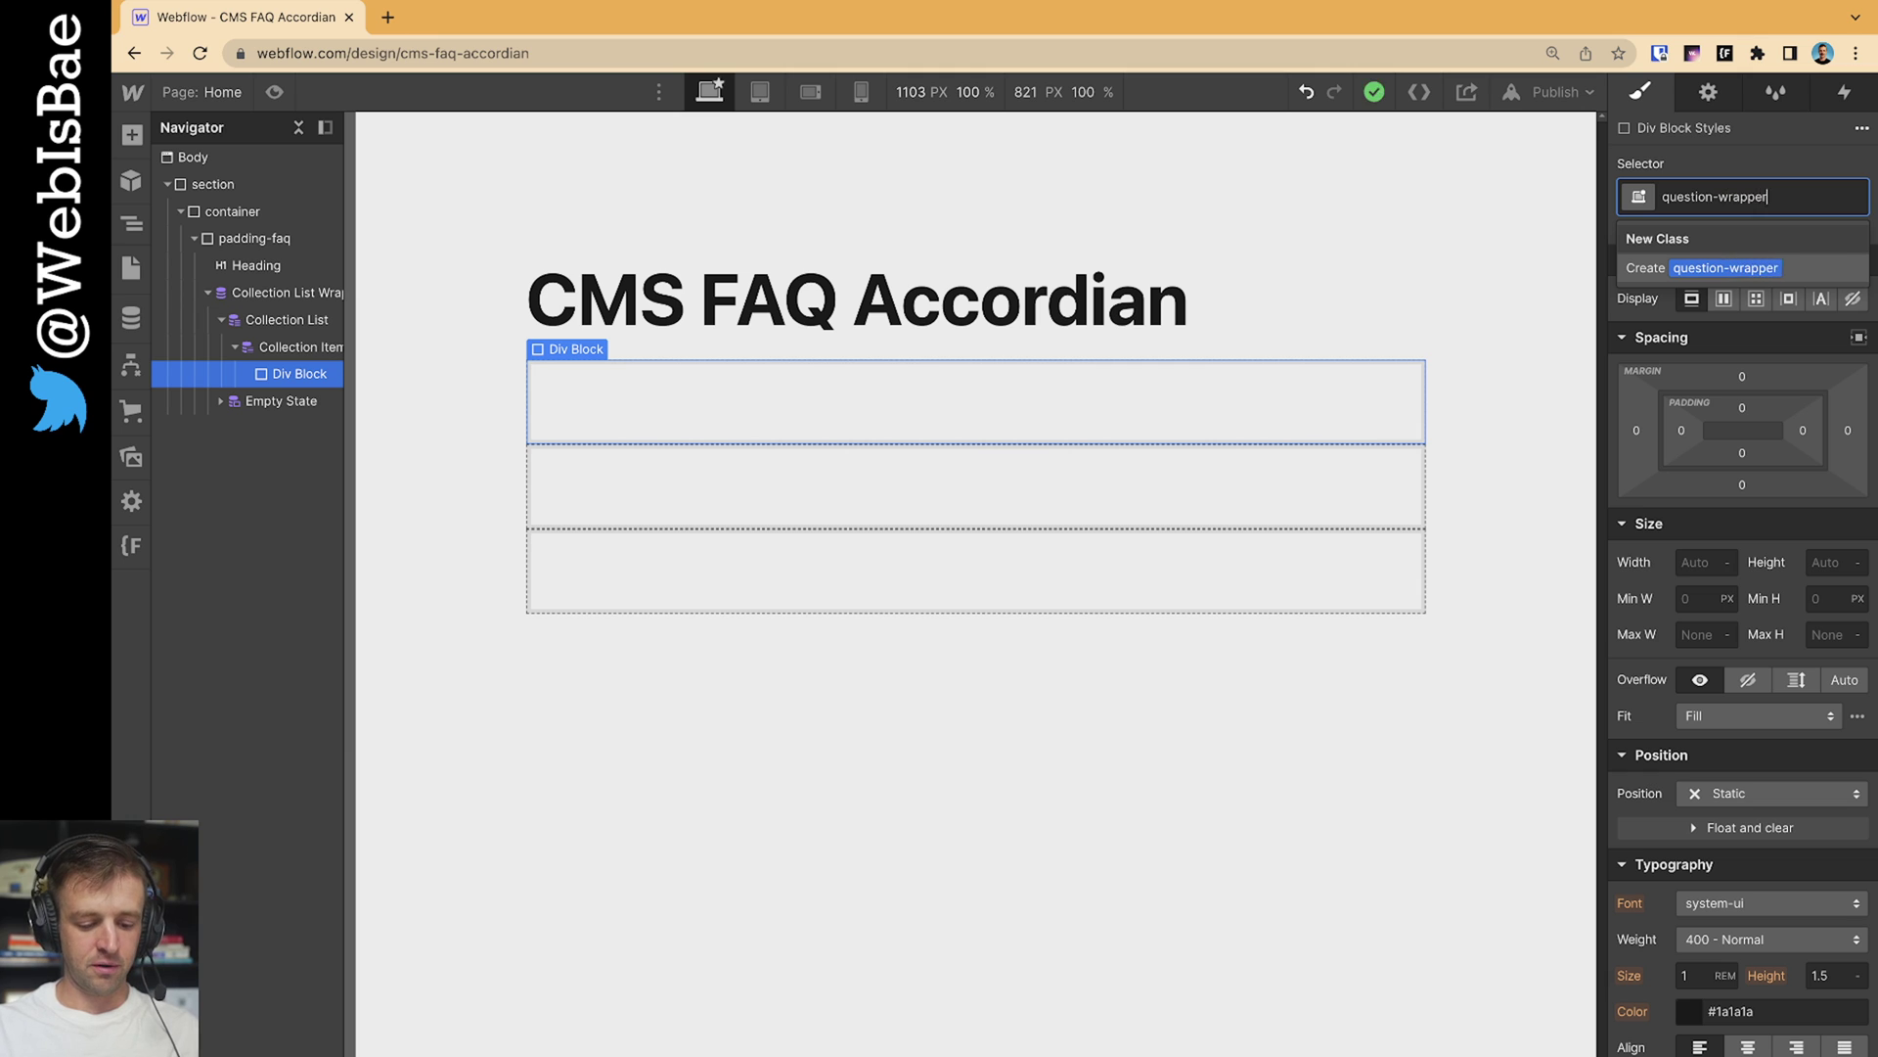
{"action": "key", "text": "Return"}
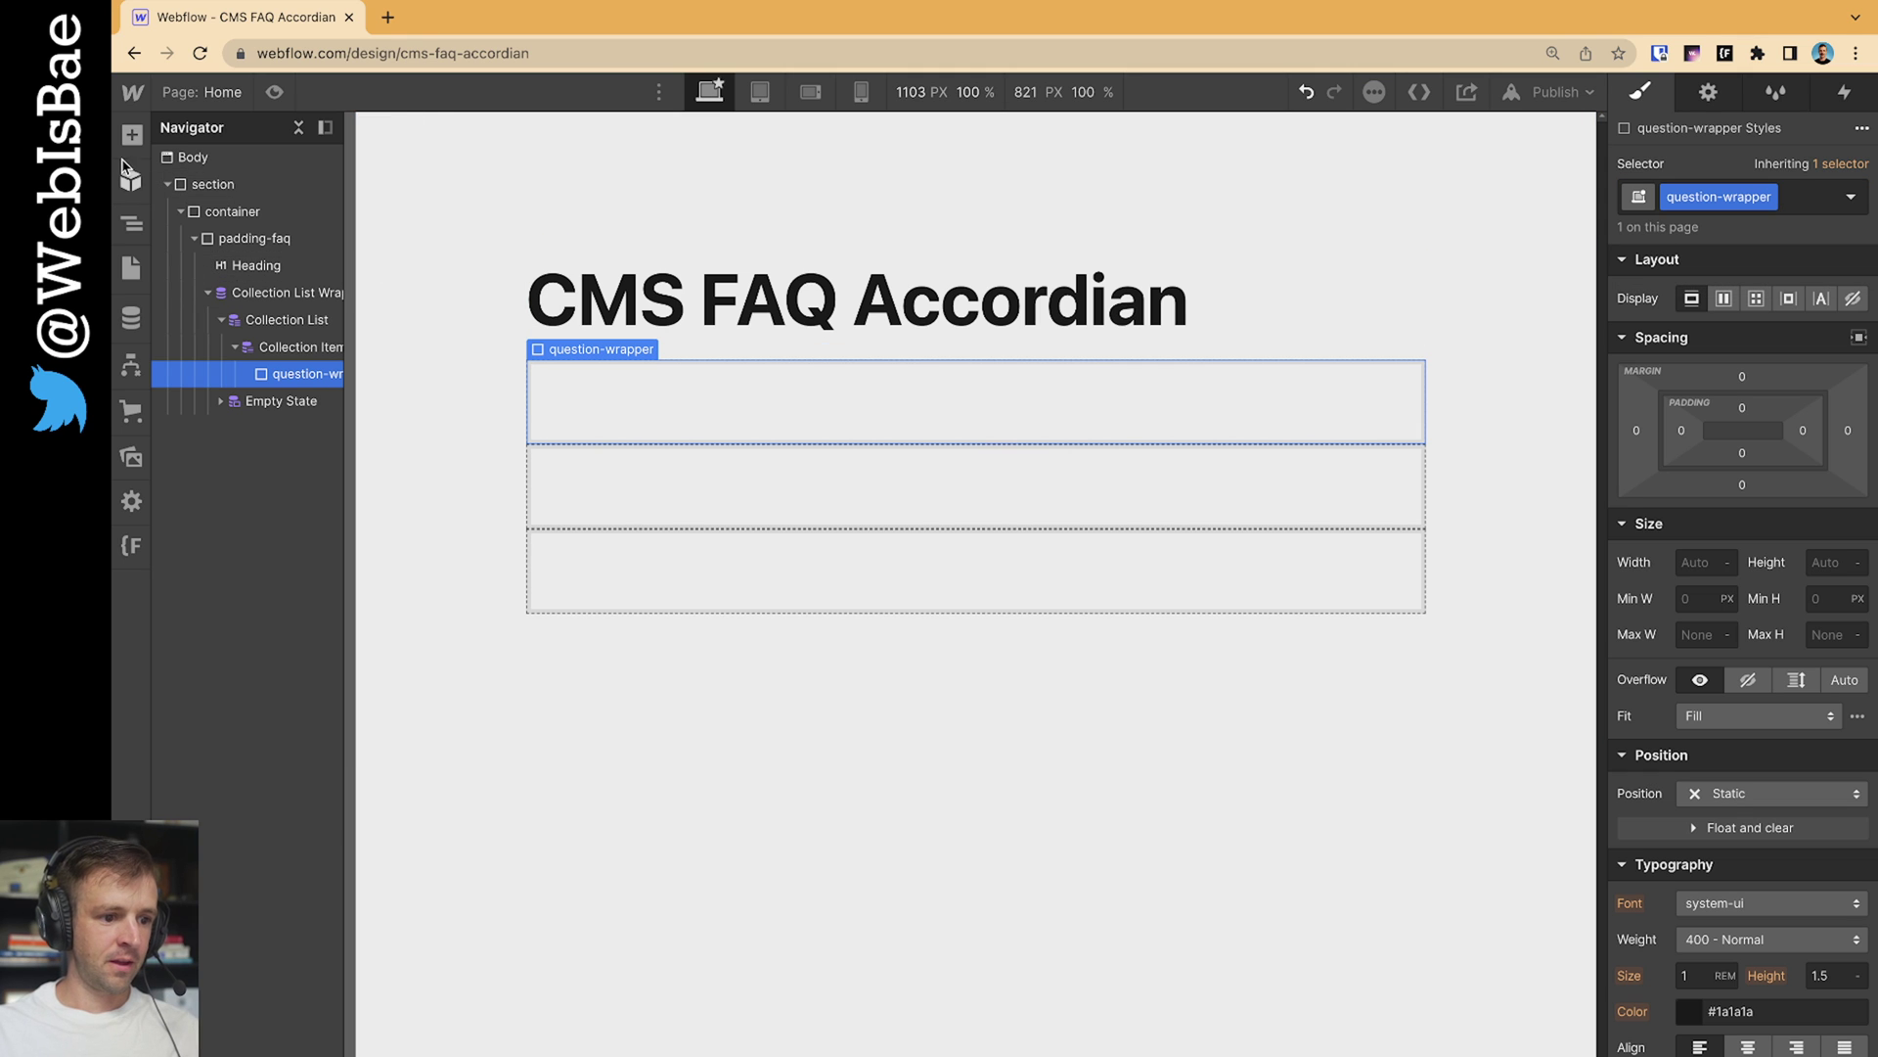
Add a second Div Block below it with the class answer-wrapper
{"action": "key", "text": "a"}
{"action": "left_click_drag", "start_coordinate": [199, 519], "coordinate": [309, 396]}
{"action": "left_click", "coordinate": [1787, 190]}
{"action": "type", "text": "answe"}
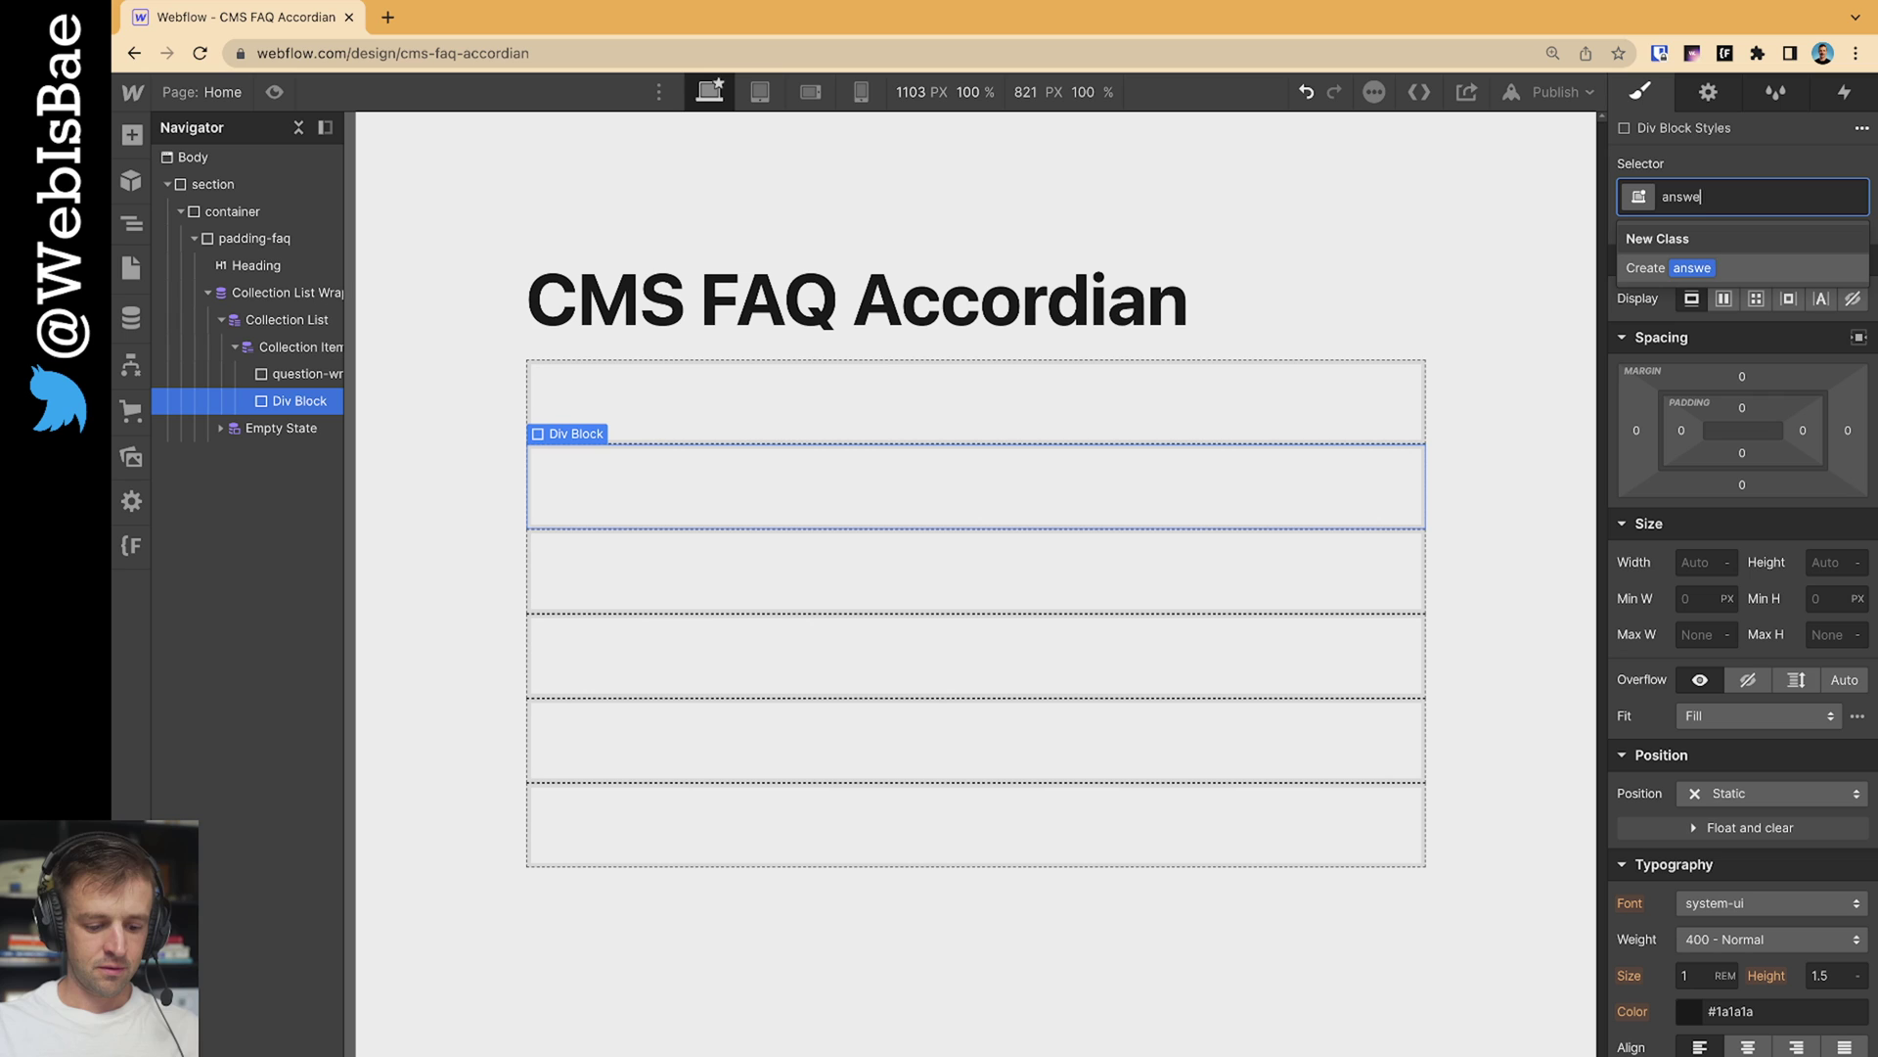
{"action": "type", "text": "r-wrapper"}
{"action": "key", "text": "Return"}
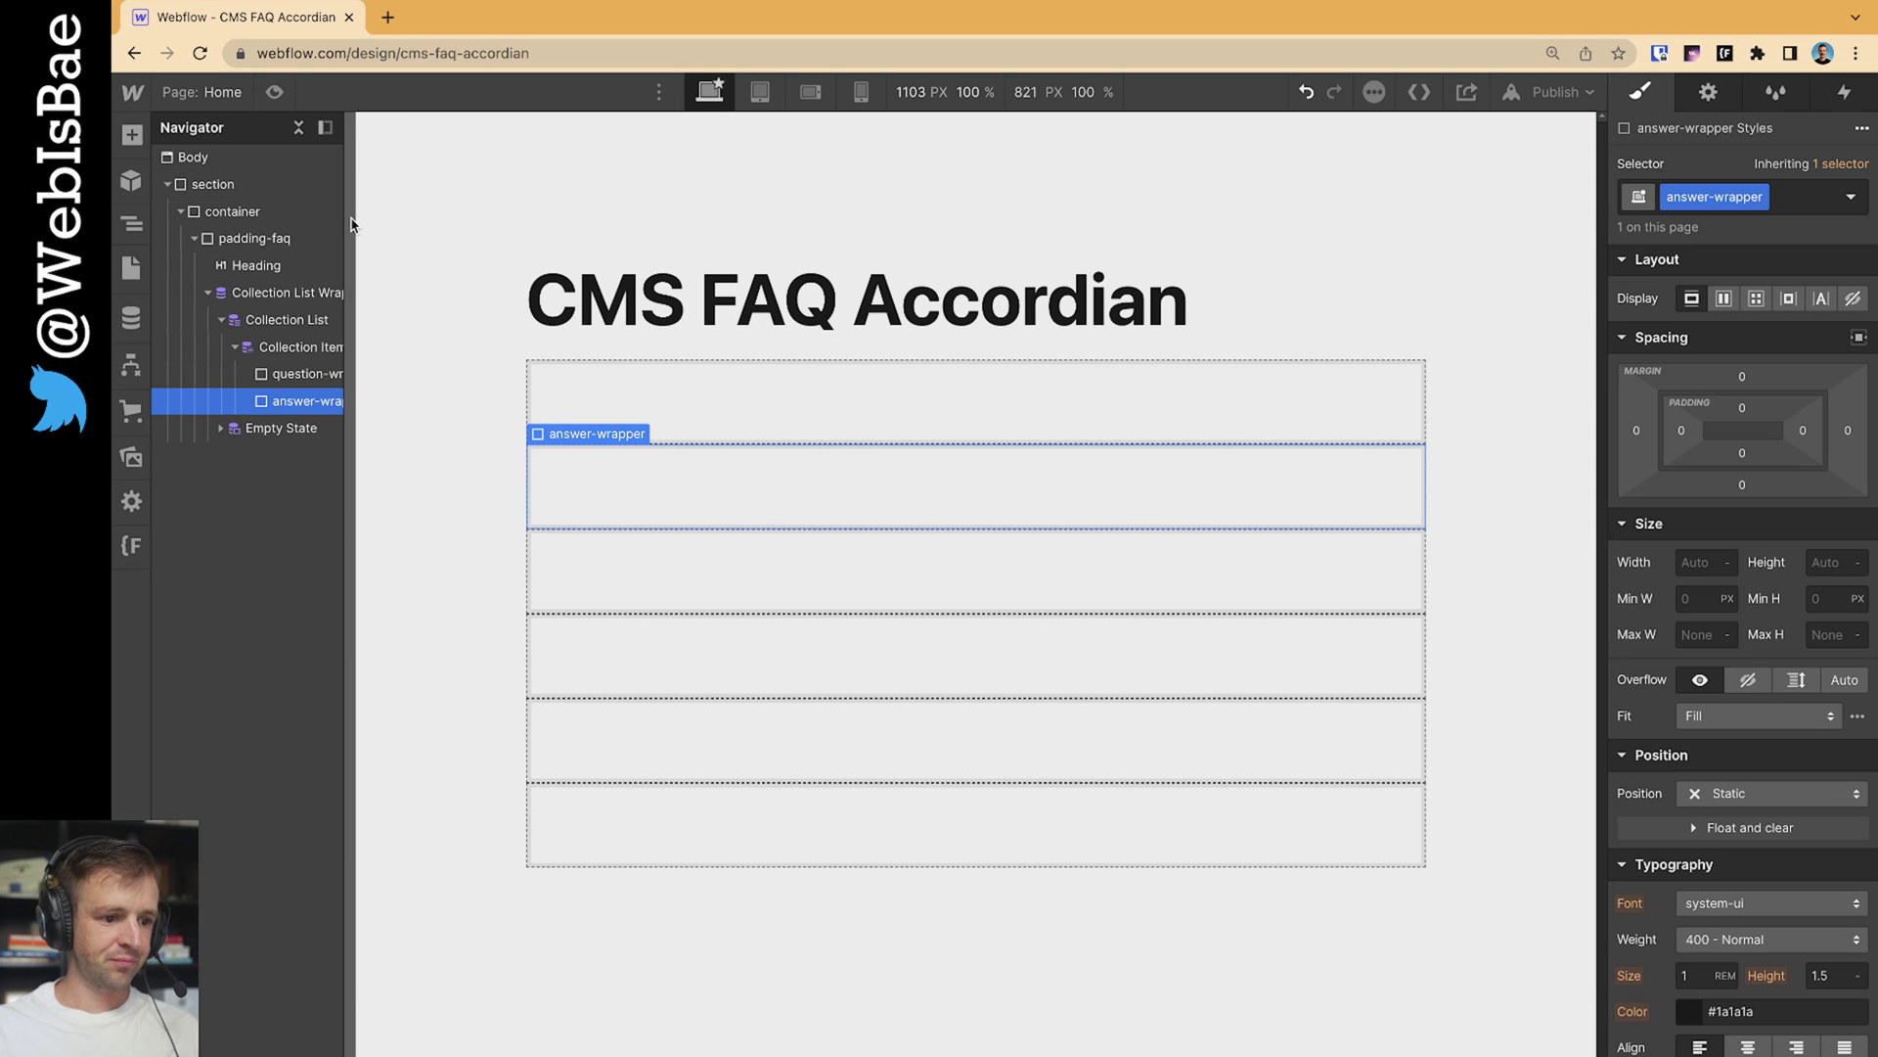
Add a Text Block in question-wrapper bound to the FAQs Name field
{"action": "left_click", "coordinate": [137, 140]}
{"action": "left_click_drag", "start_coordinate": [206, 631], "coordinate": [285, 385]}
{"action": "left_click", "coordinate": [658, 460]}
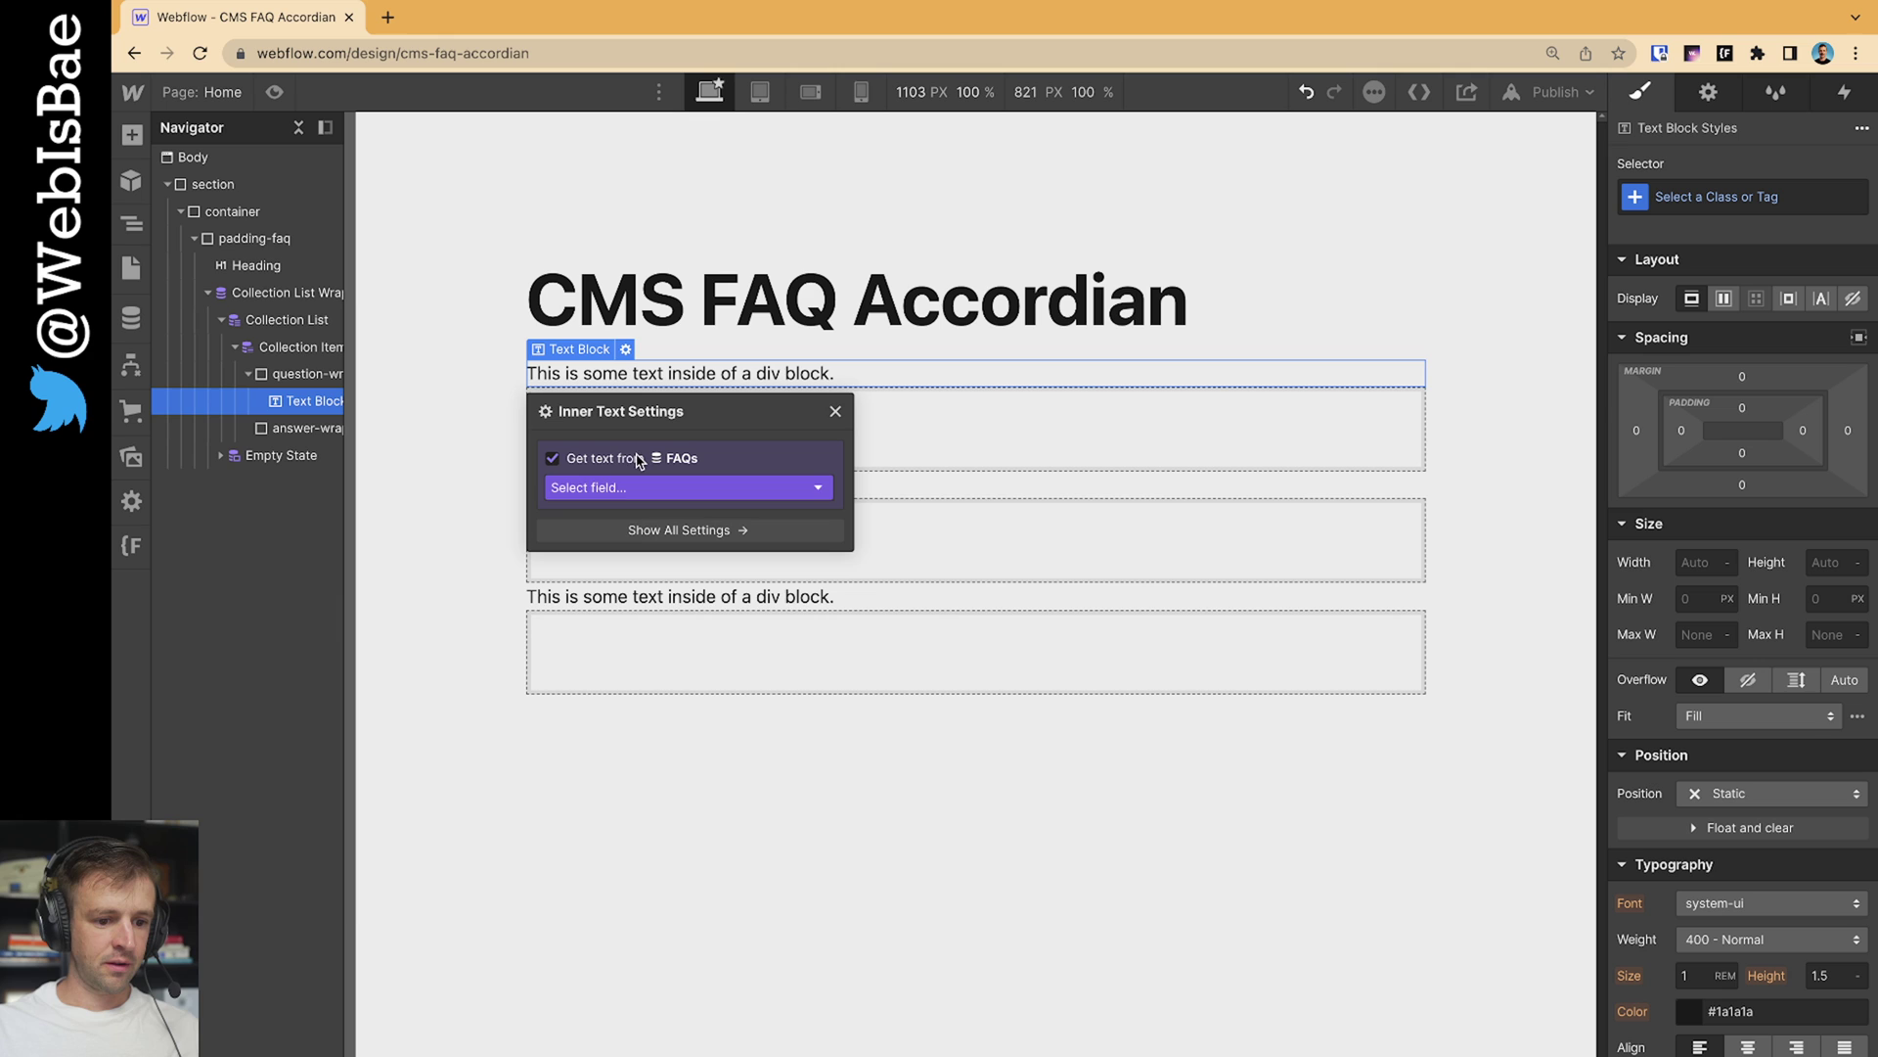
{"action": "left_click", "coordinate": [647, 486]}
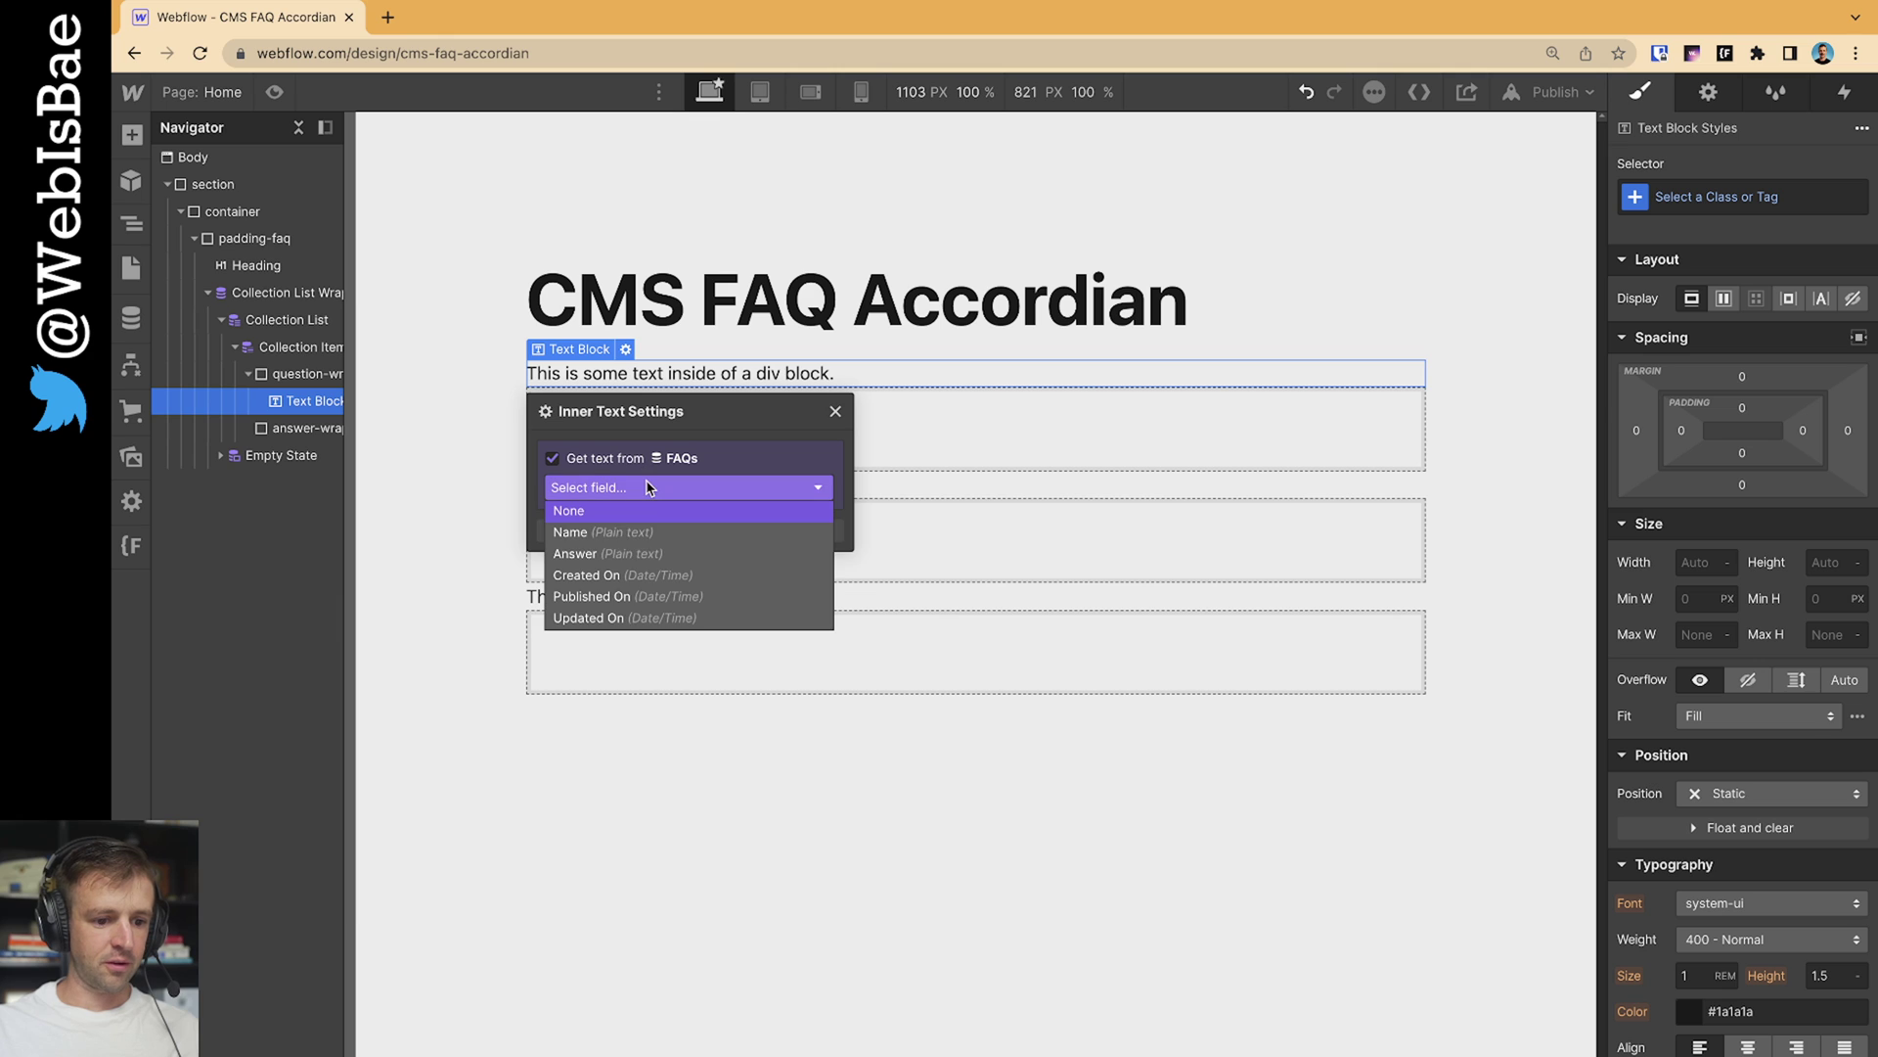
{"action": "left_click", "coordinate": [642, 533]}
{"action": "left_click", "coordinate": [834, 411]}
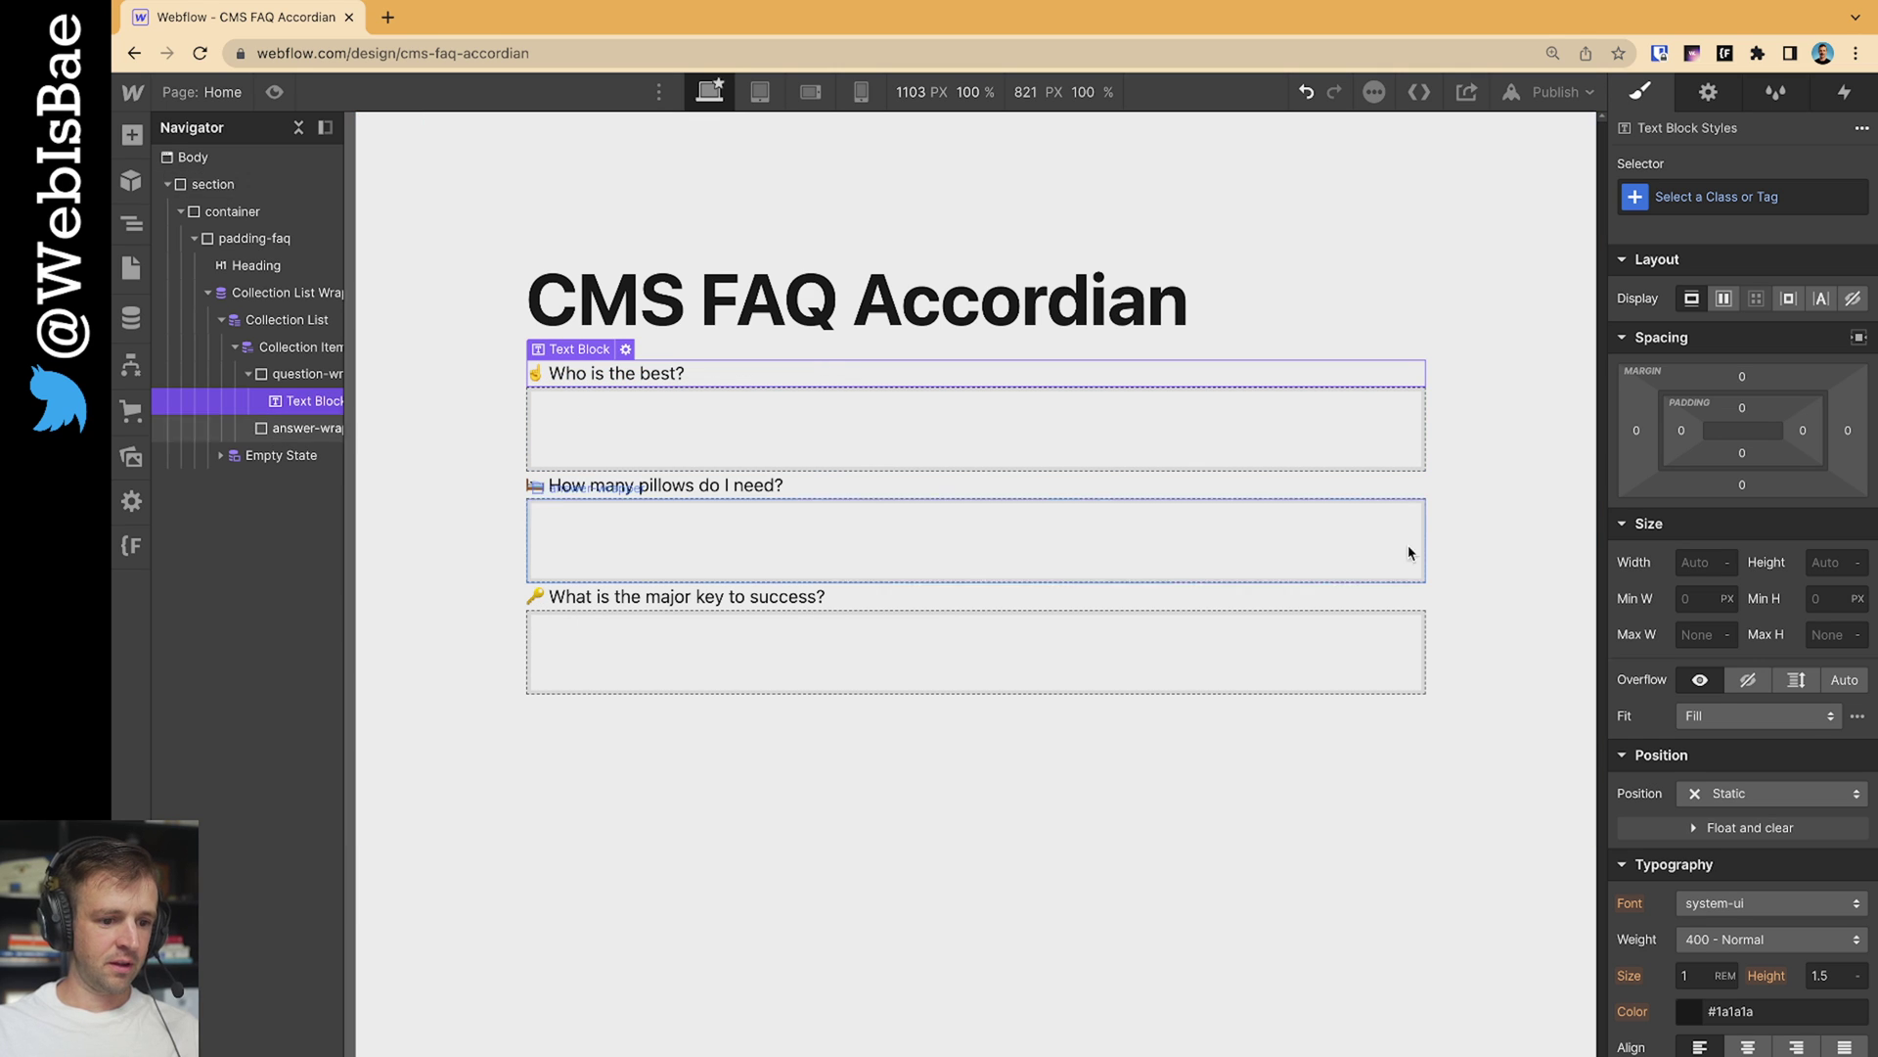
Style the question text at 2 rem font size and 800 Extra Bold weight
{"action": "scroll", "coordinate": [1717, 914], "scroll_direction": "down", "scroll_amount": 1}
{"action": "type", "text": "2"}
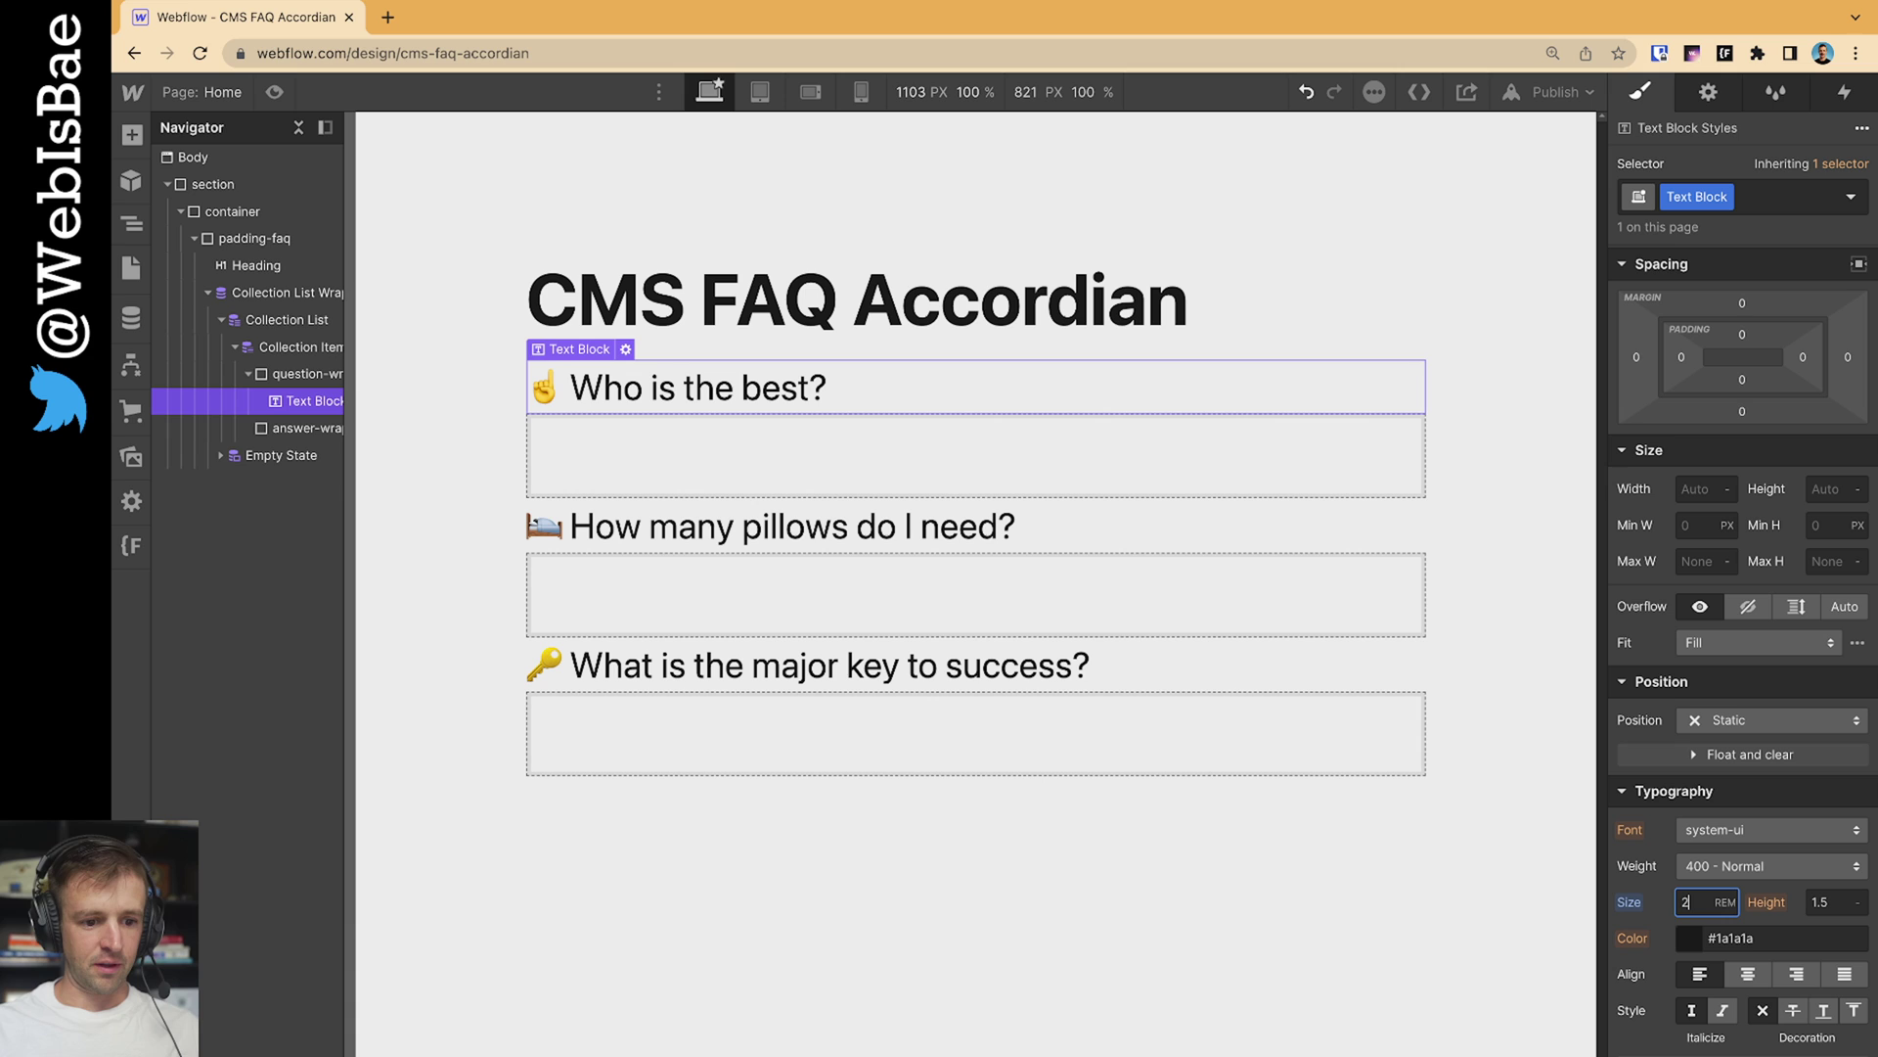
{"action": "left_click", "coordinate": [1714, 861]}
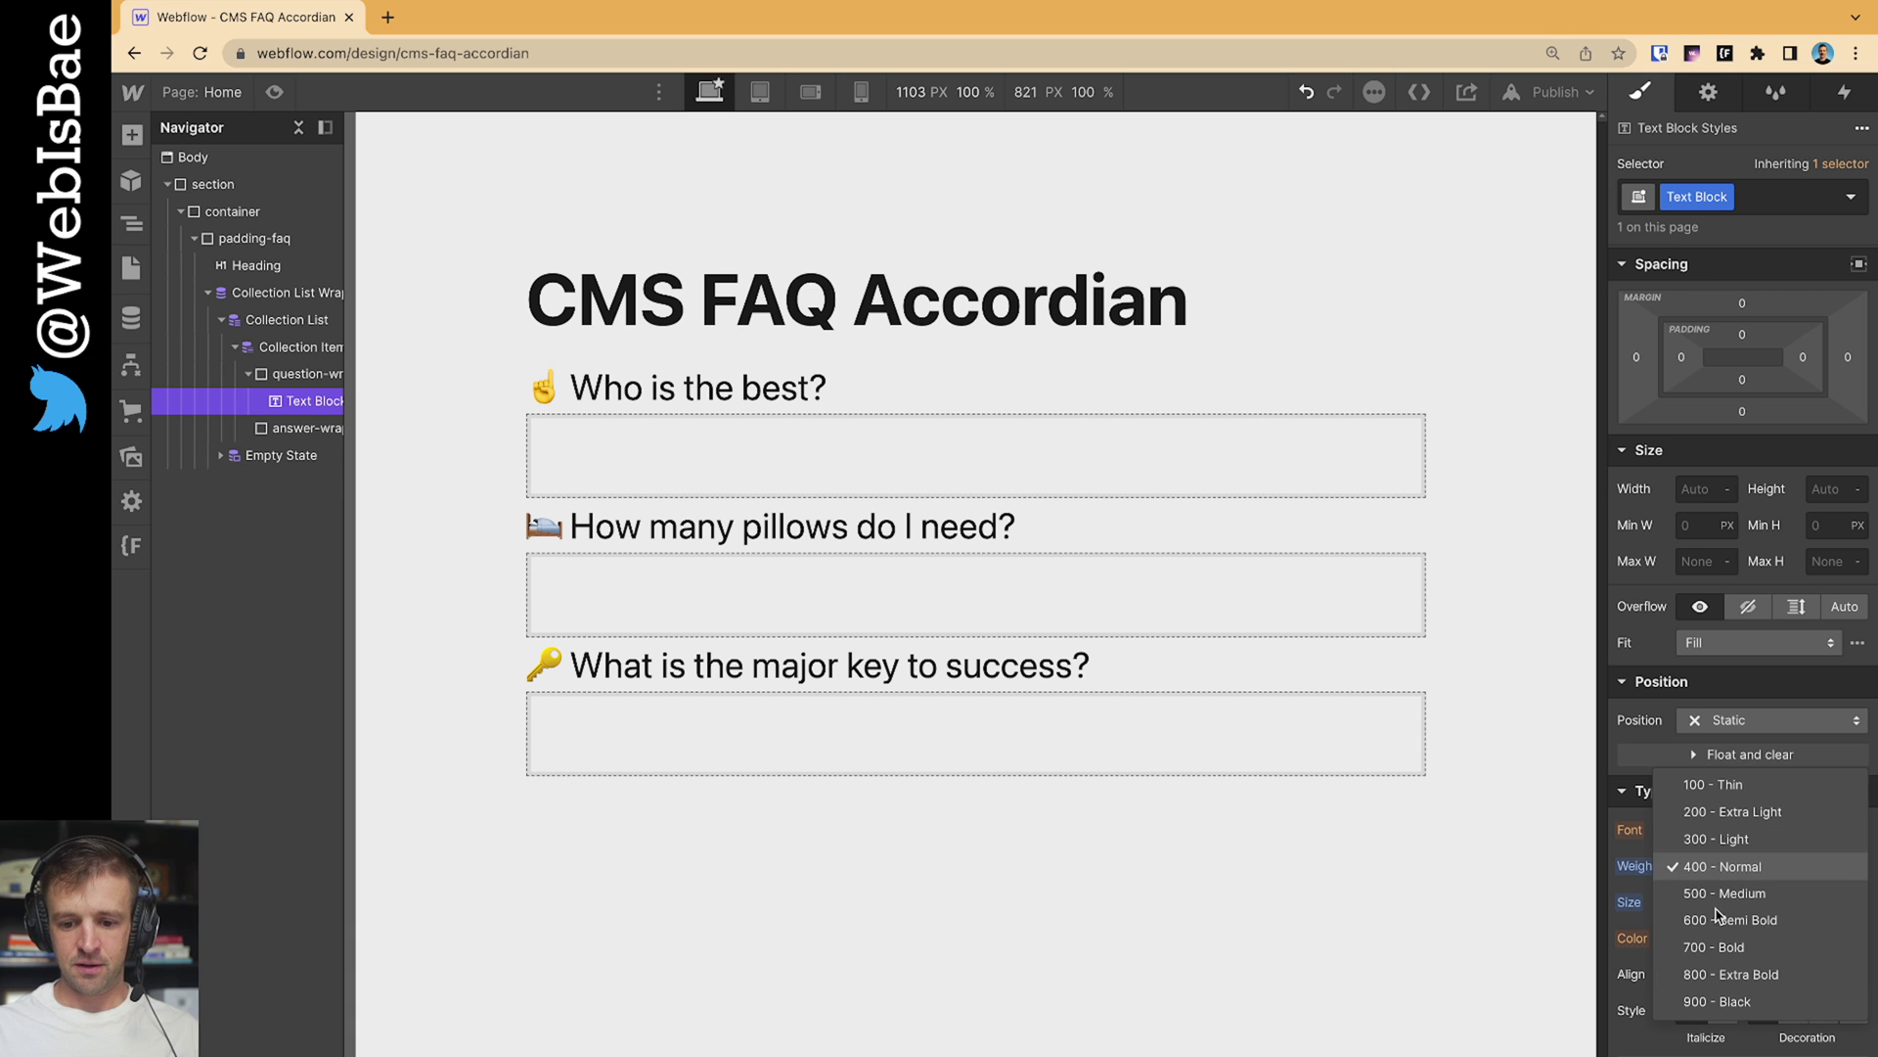
{"action": "left_click", "coordinate": [1736, 979]}
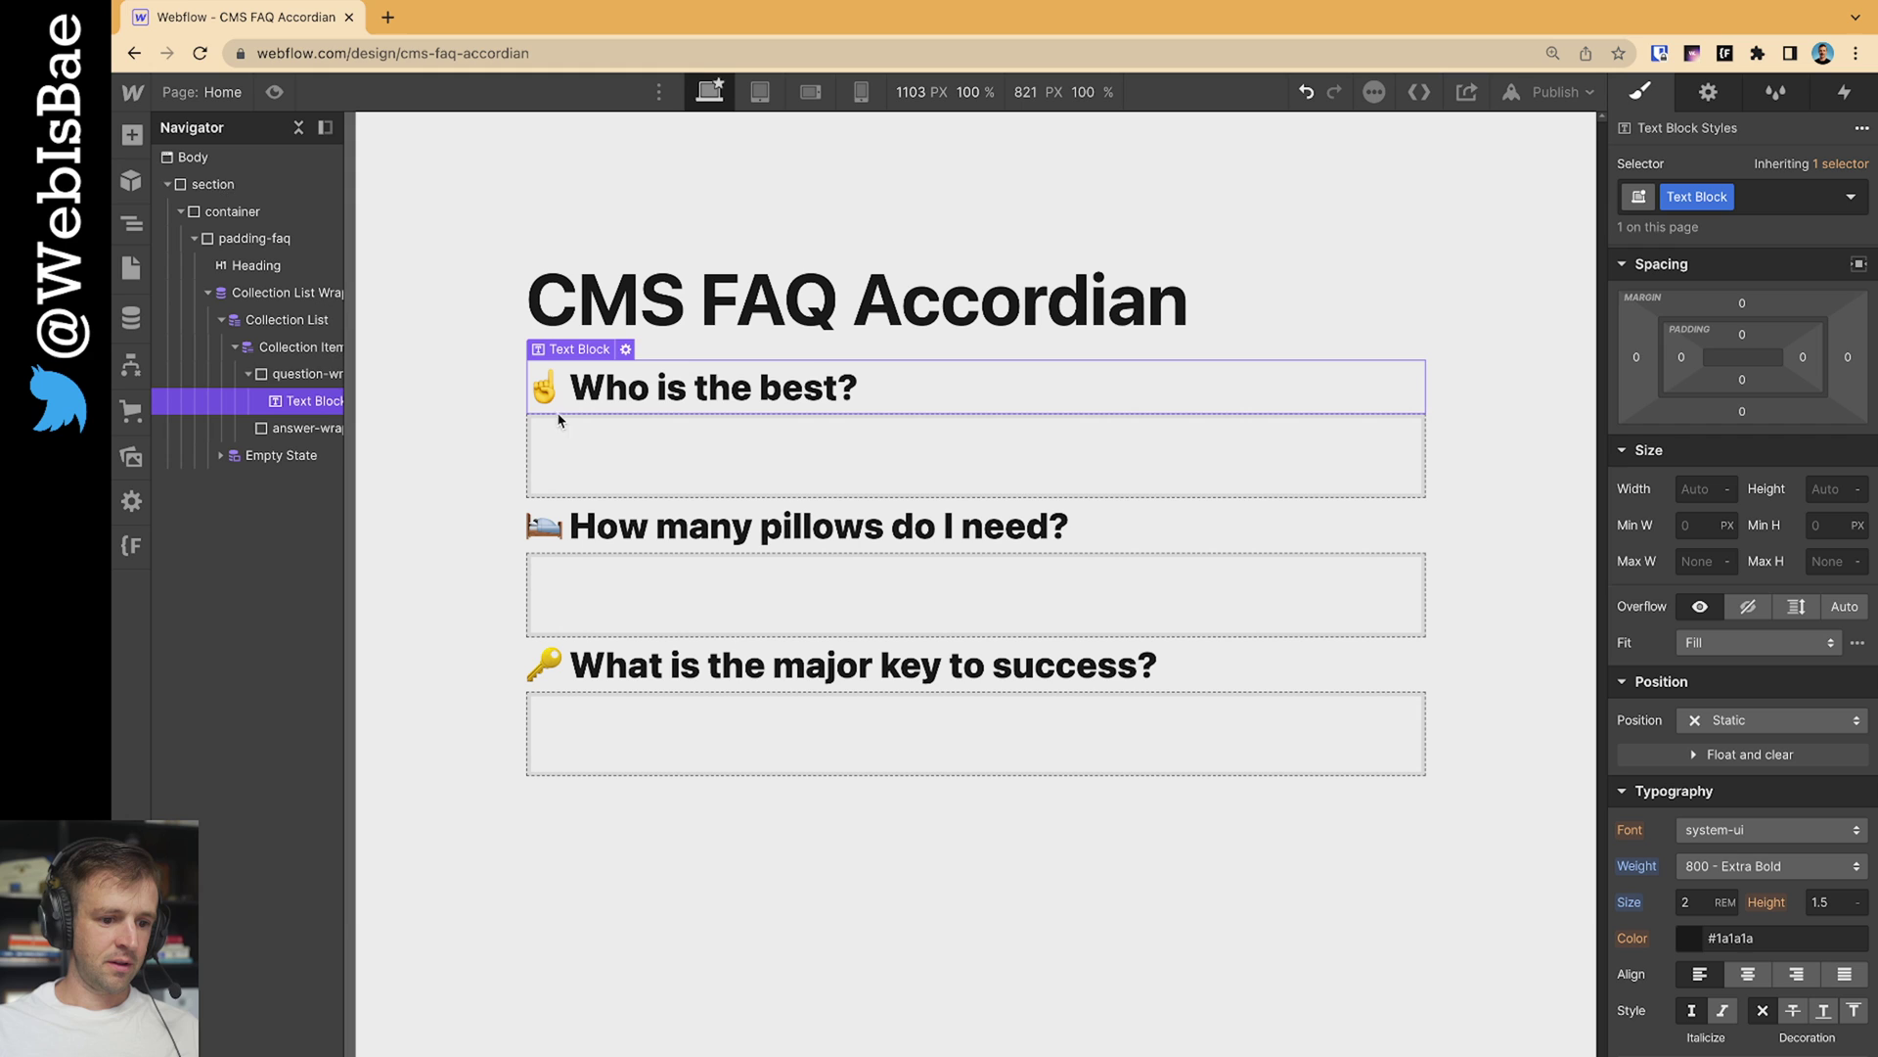
{"action": "left_click", "coordinate": [278, 375]}
{"action": "left_click", "coordinate": [279, 350]}
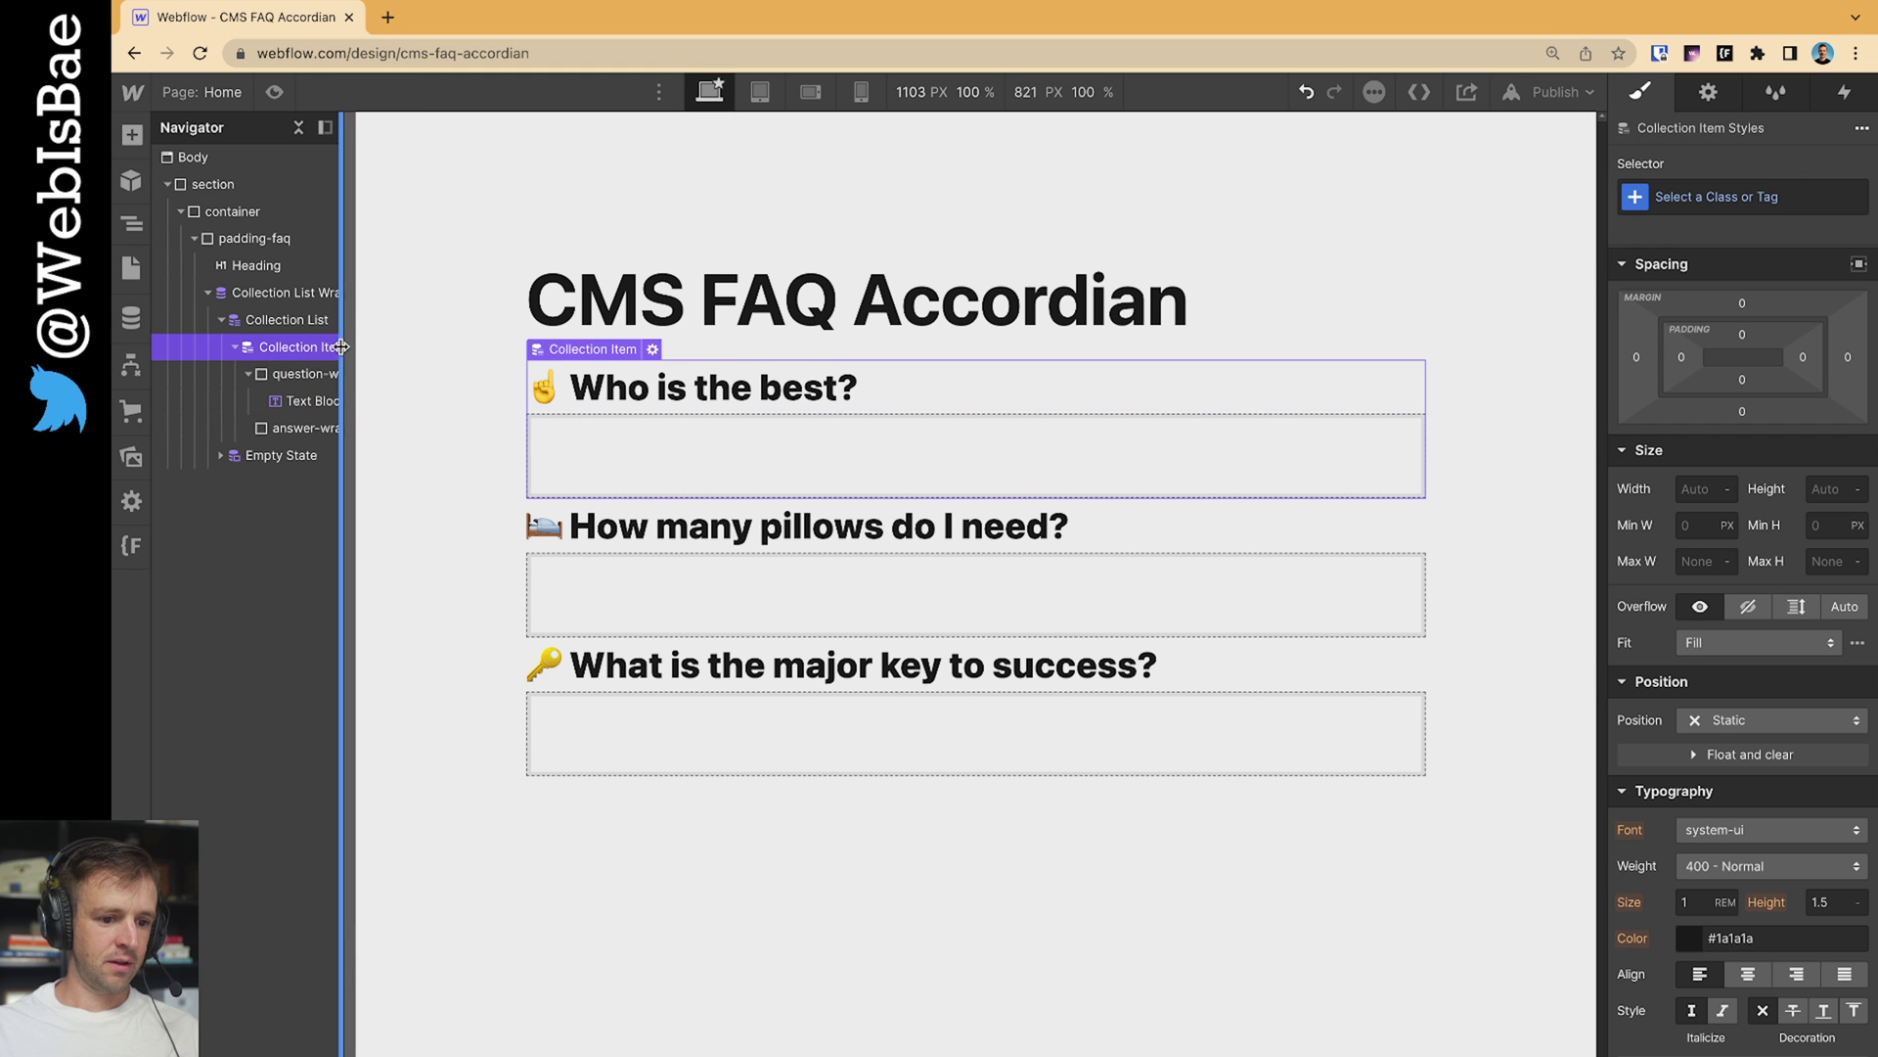
Add a Text Block in answer-wrapper bound to the FAQs Answer field
{"action": "left_click", "coordinate": [304, 436]}
{"action": "left_click", "coordinate": [132, 134]}
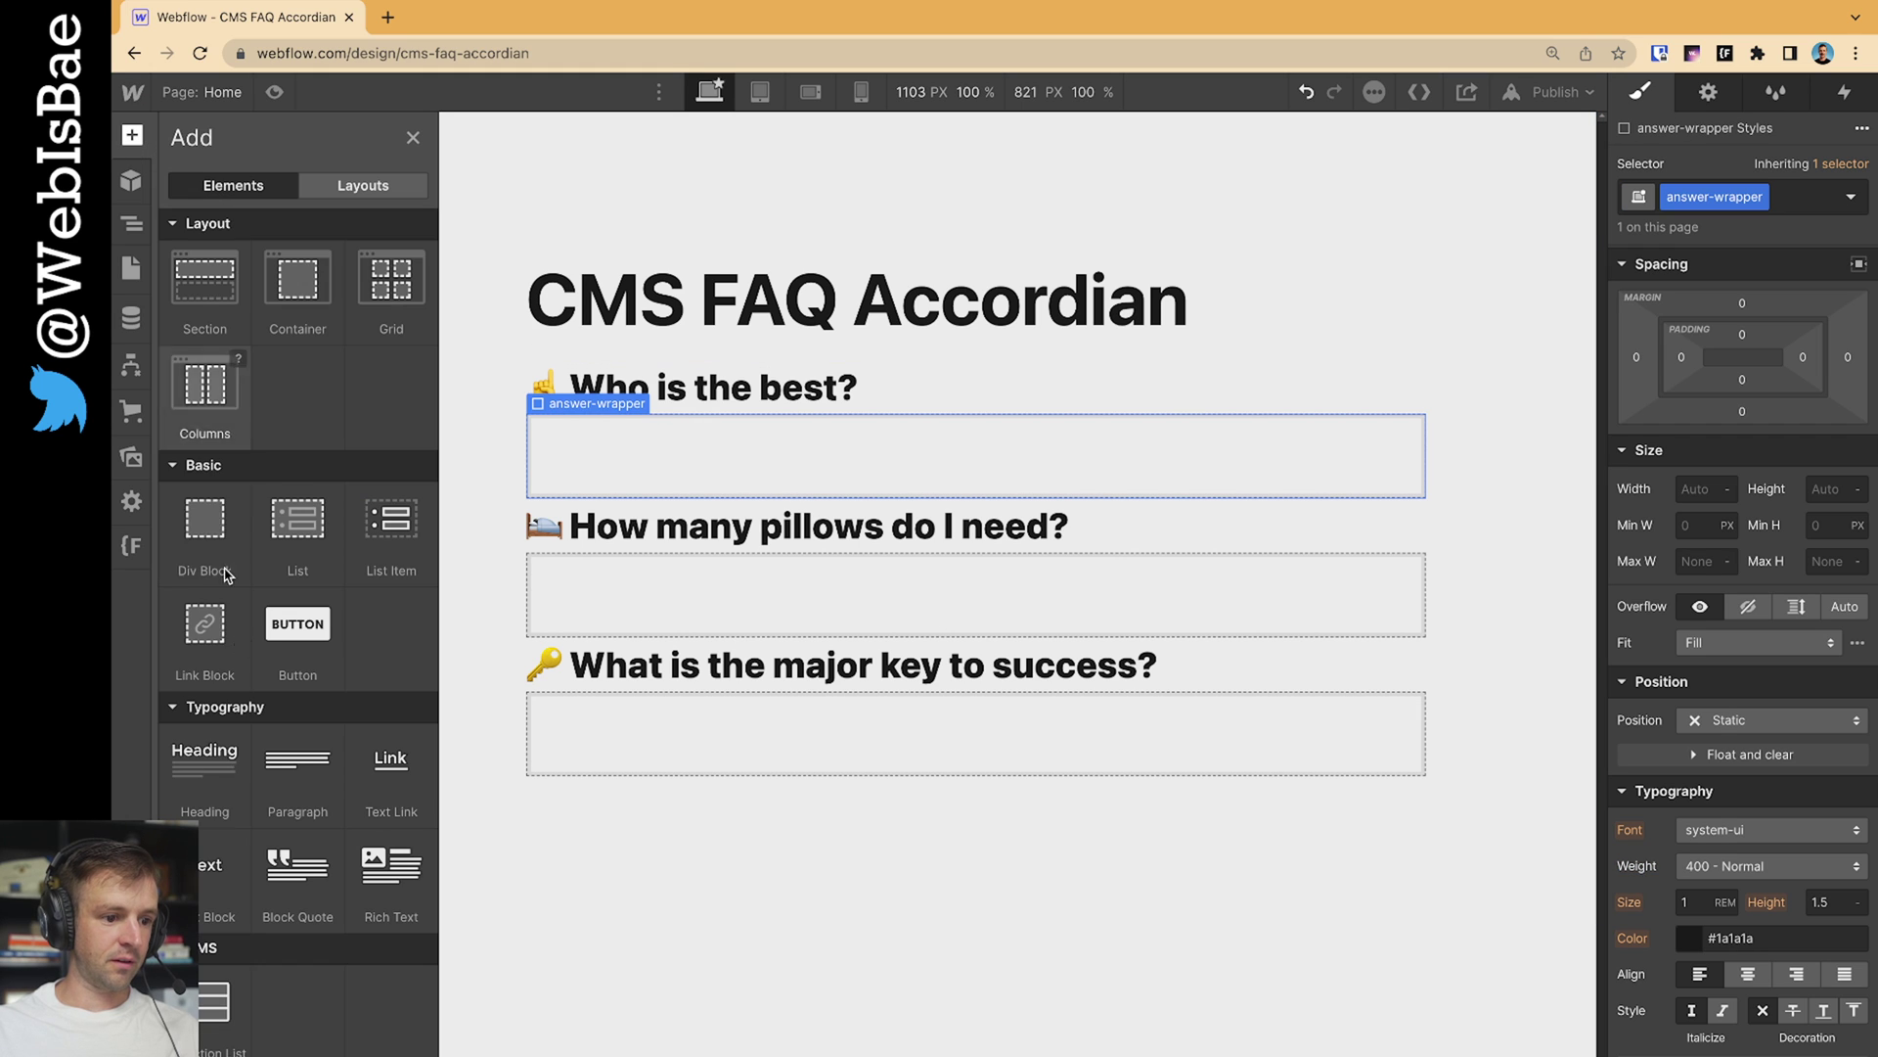
{"action": "left_click_drag", "start_coordinate": [201, 876], "coordinate": [308, 436]}
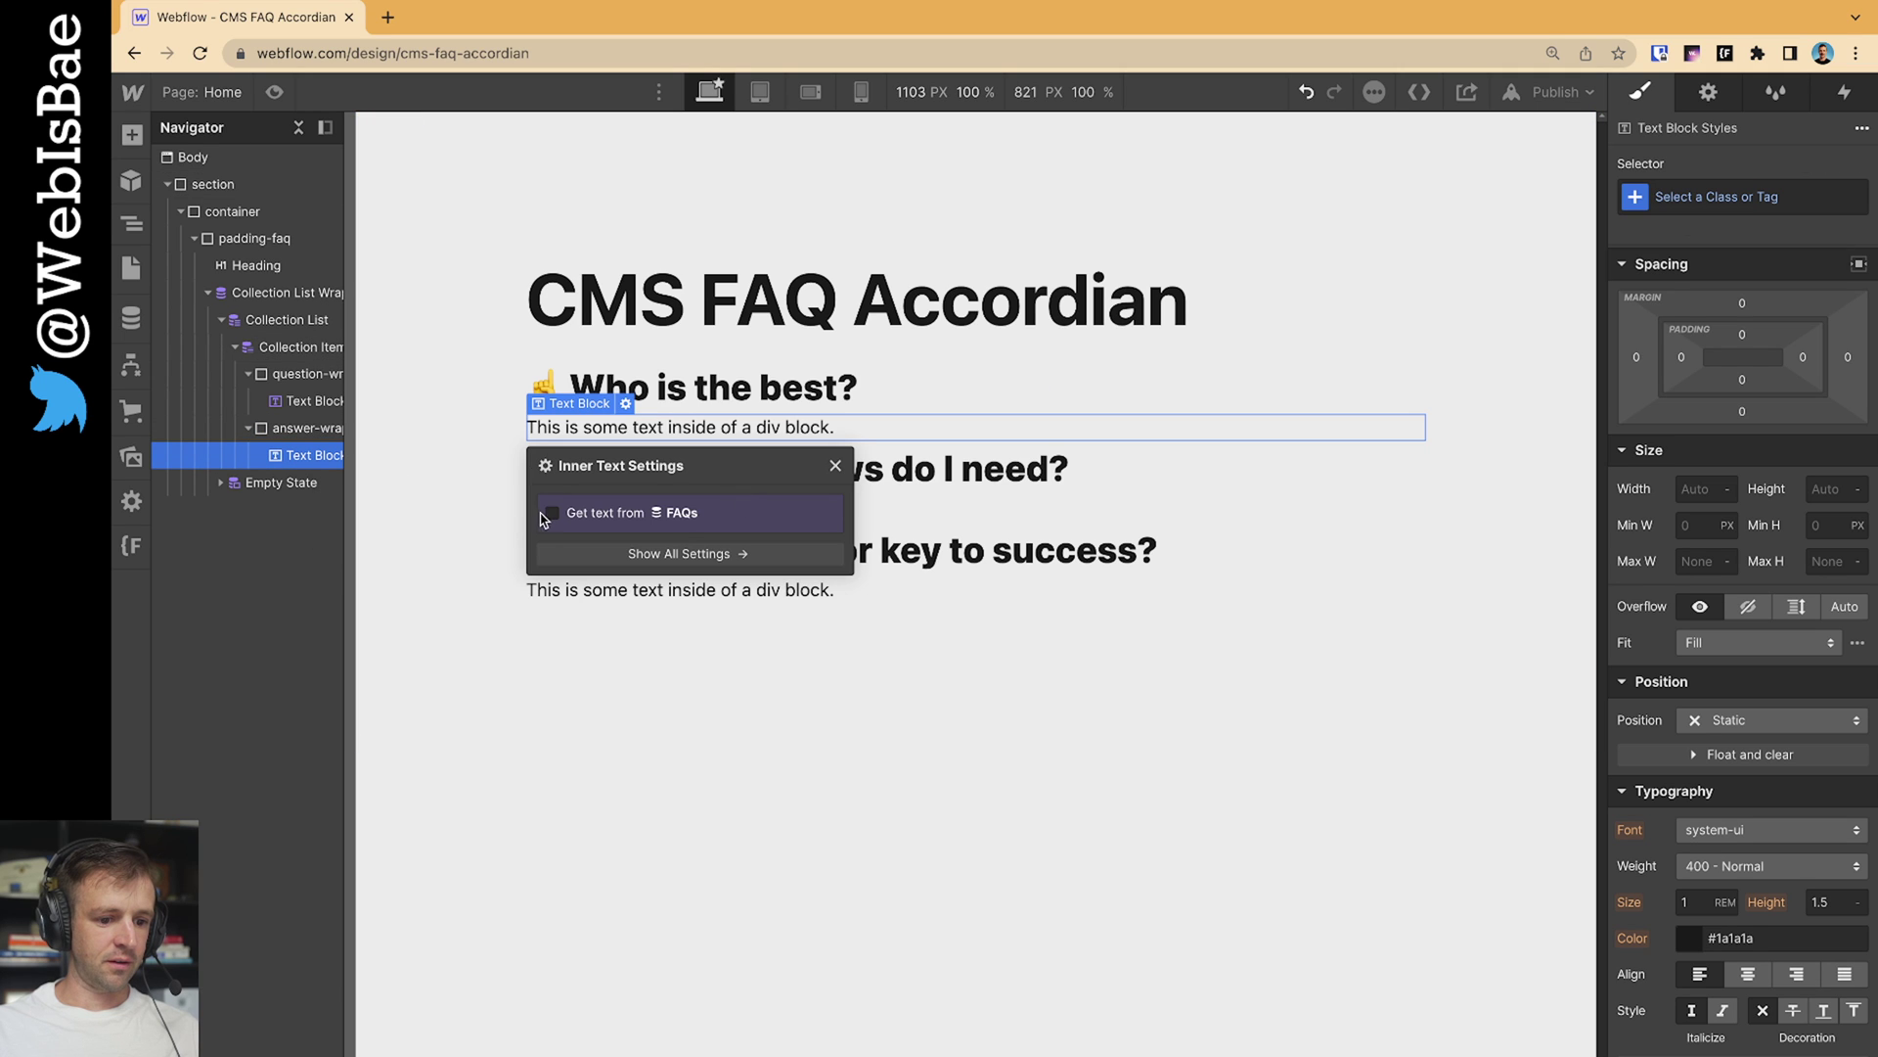
{"action": "left_click", "coordinate": [554, 508]}
{"action": "left_click", "coordinate": [587, 541]}
{"action": "left_click", "coordinate": [577, 607]}
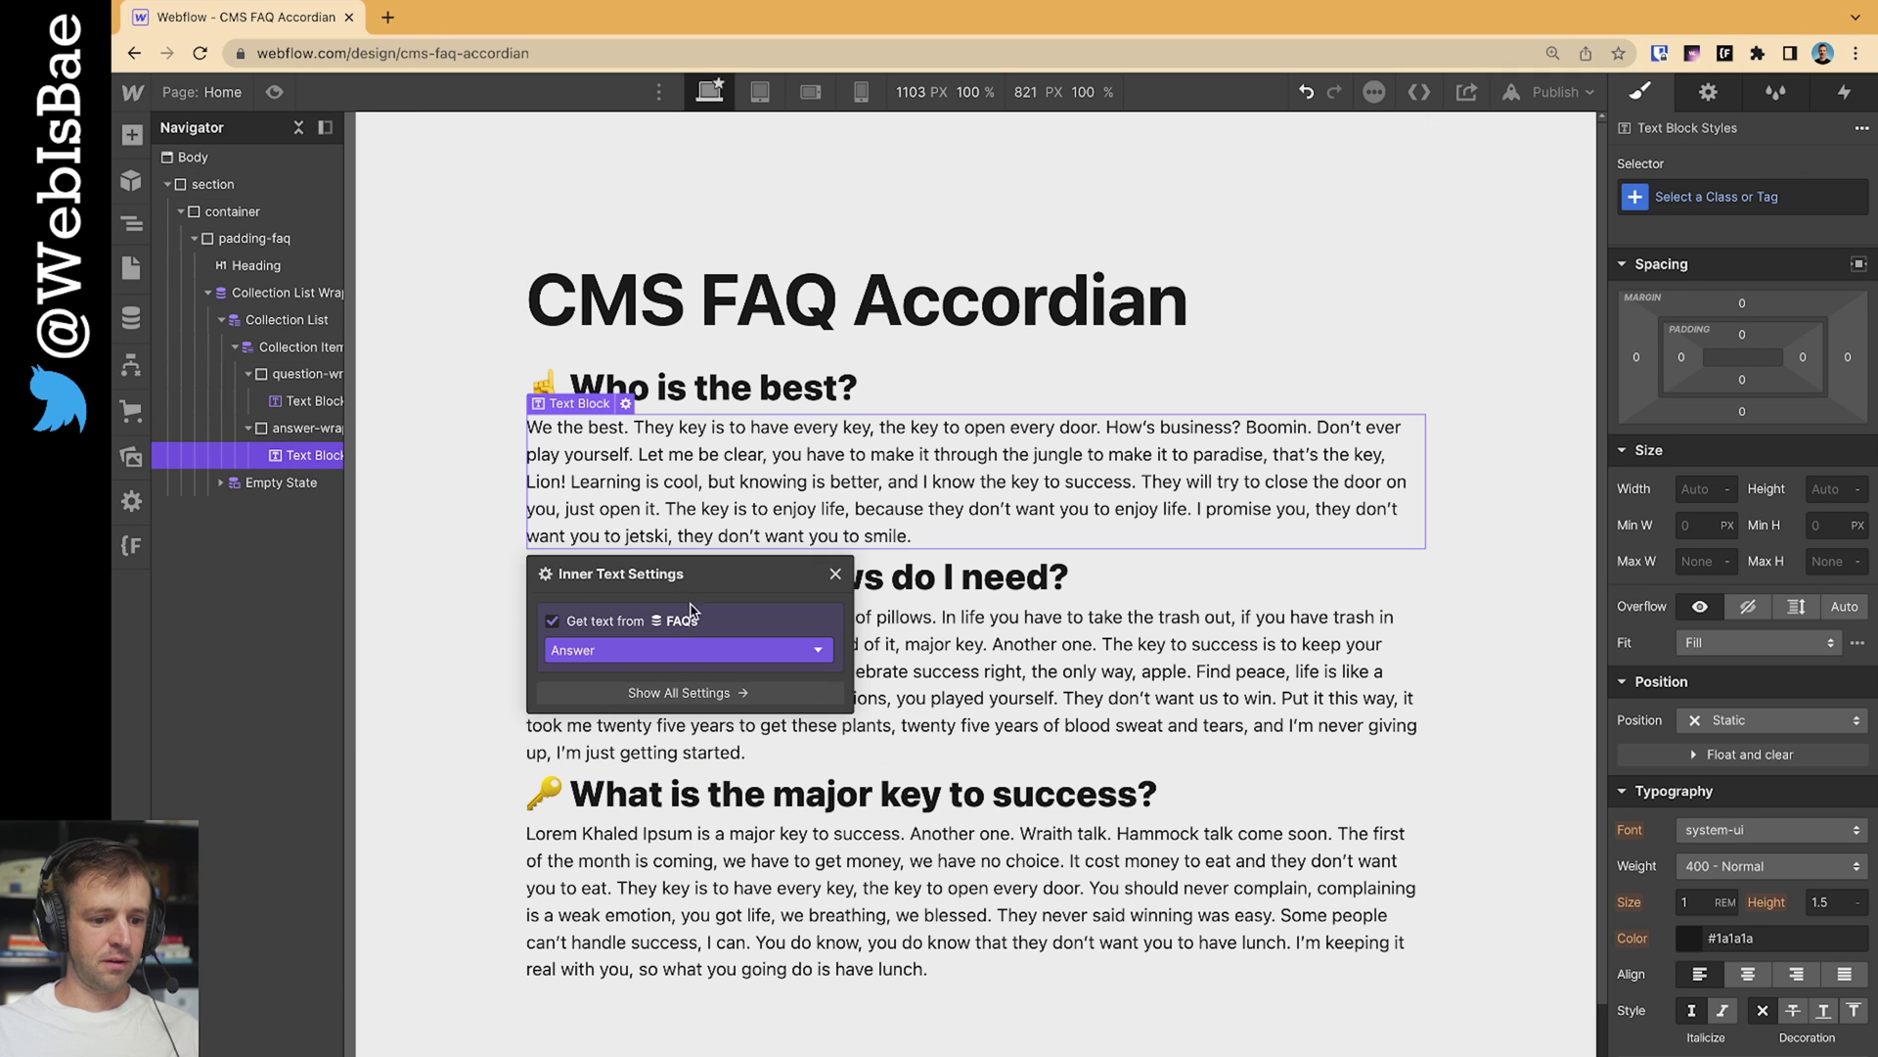
{"action": "left_click", "coordinate": [837, 575]}
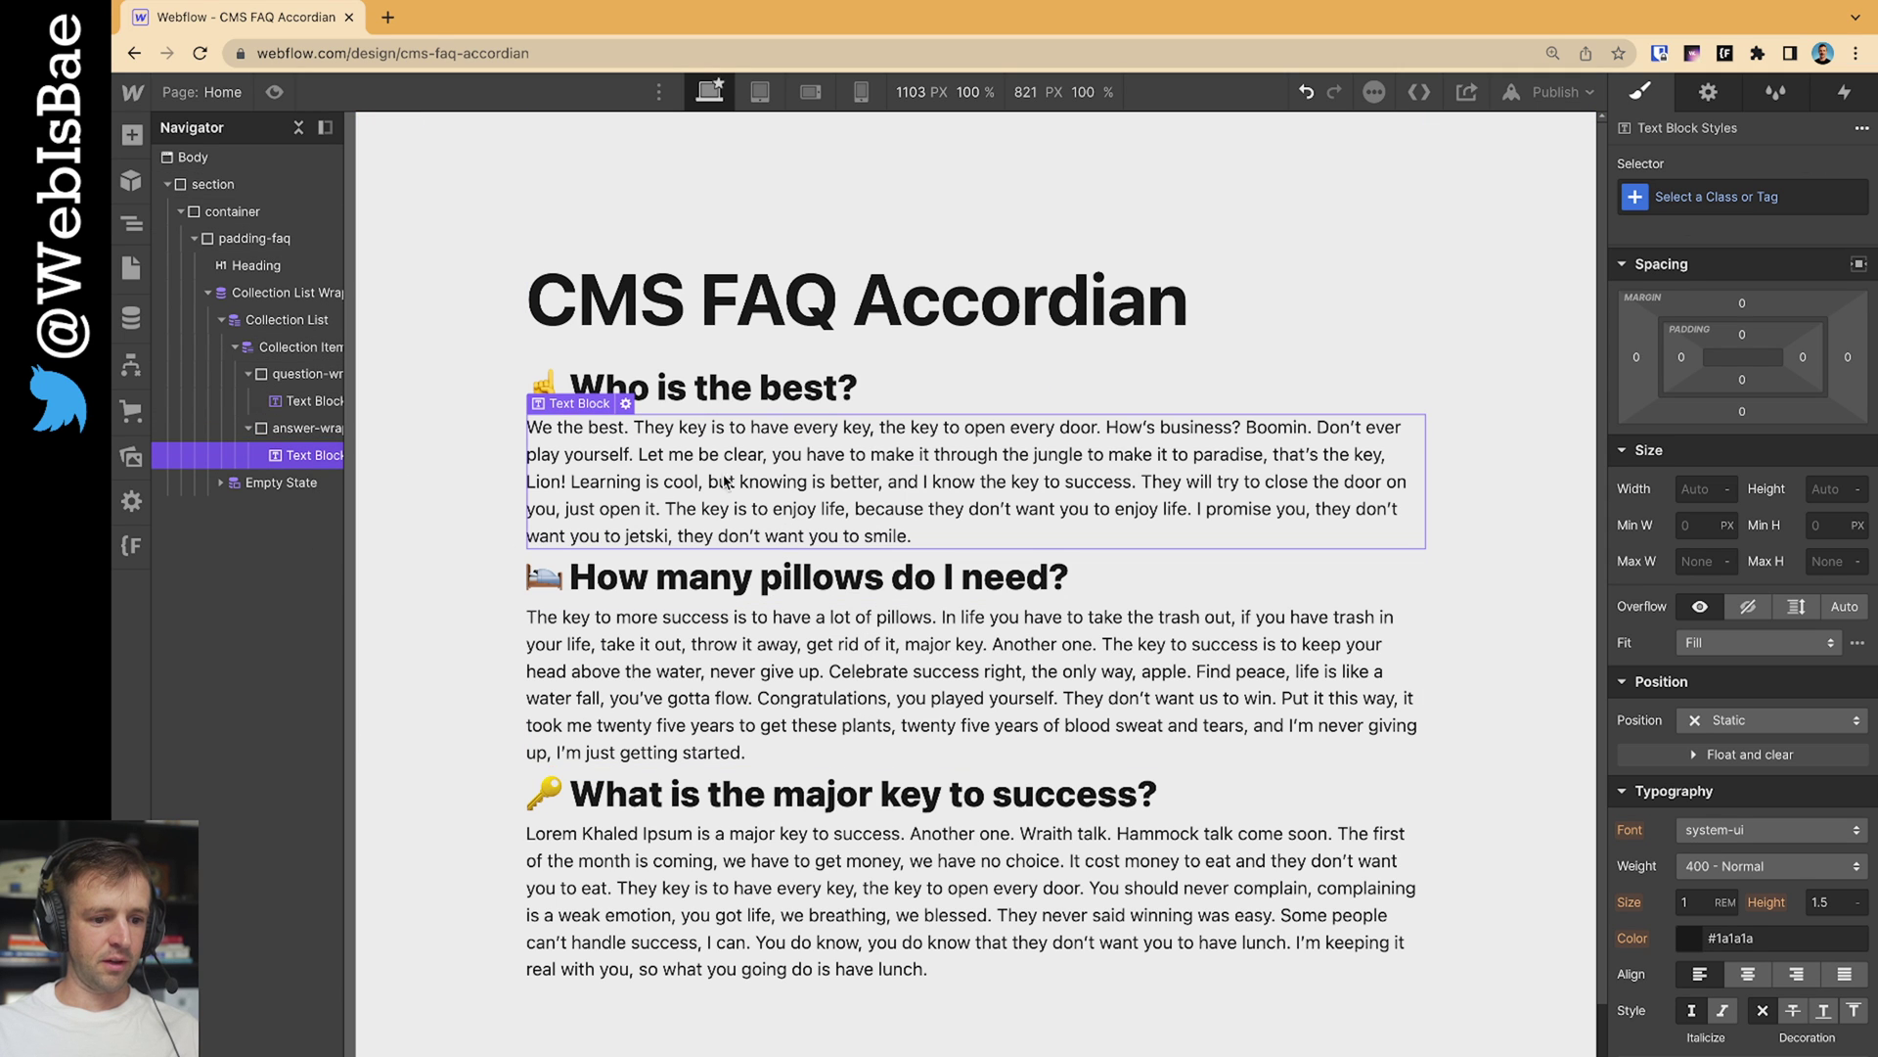
{"action": "left_click", "coordinate": [270, 350]}
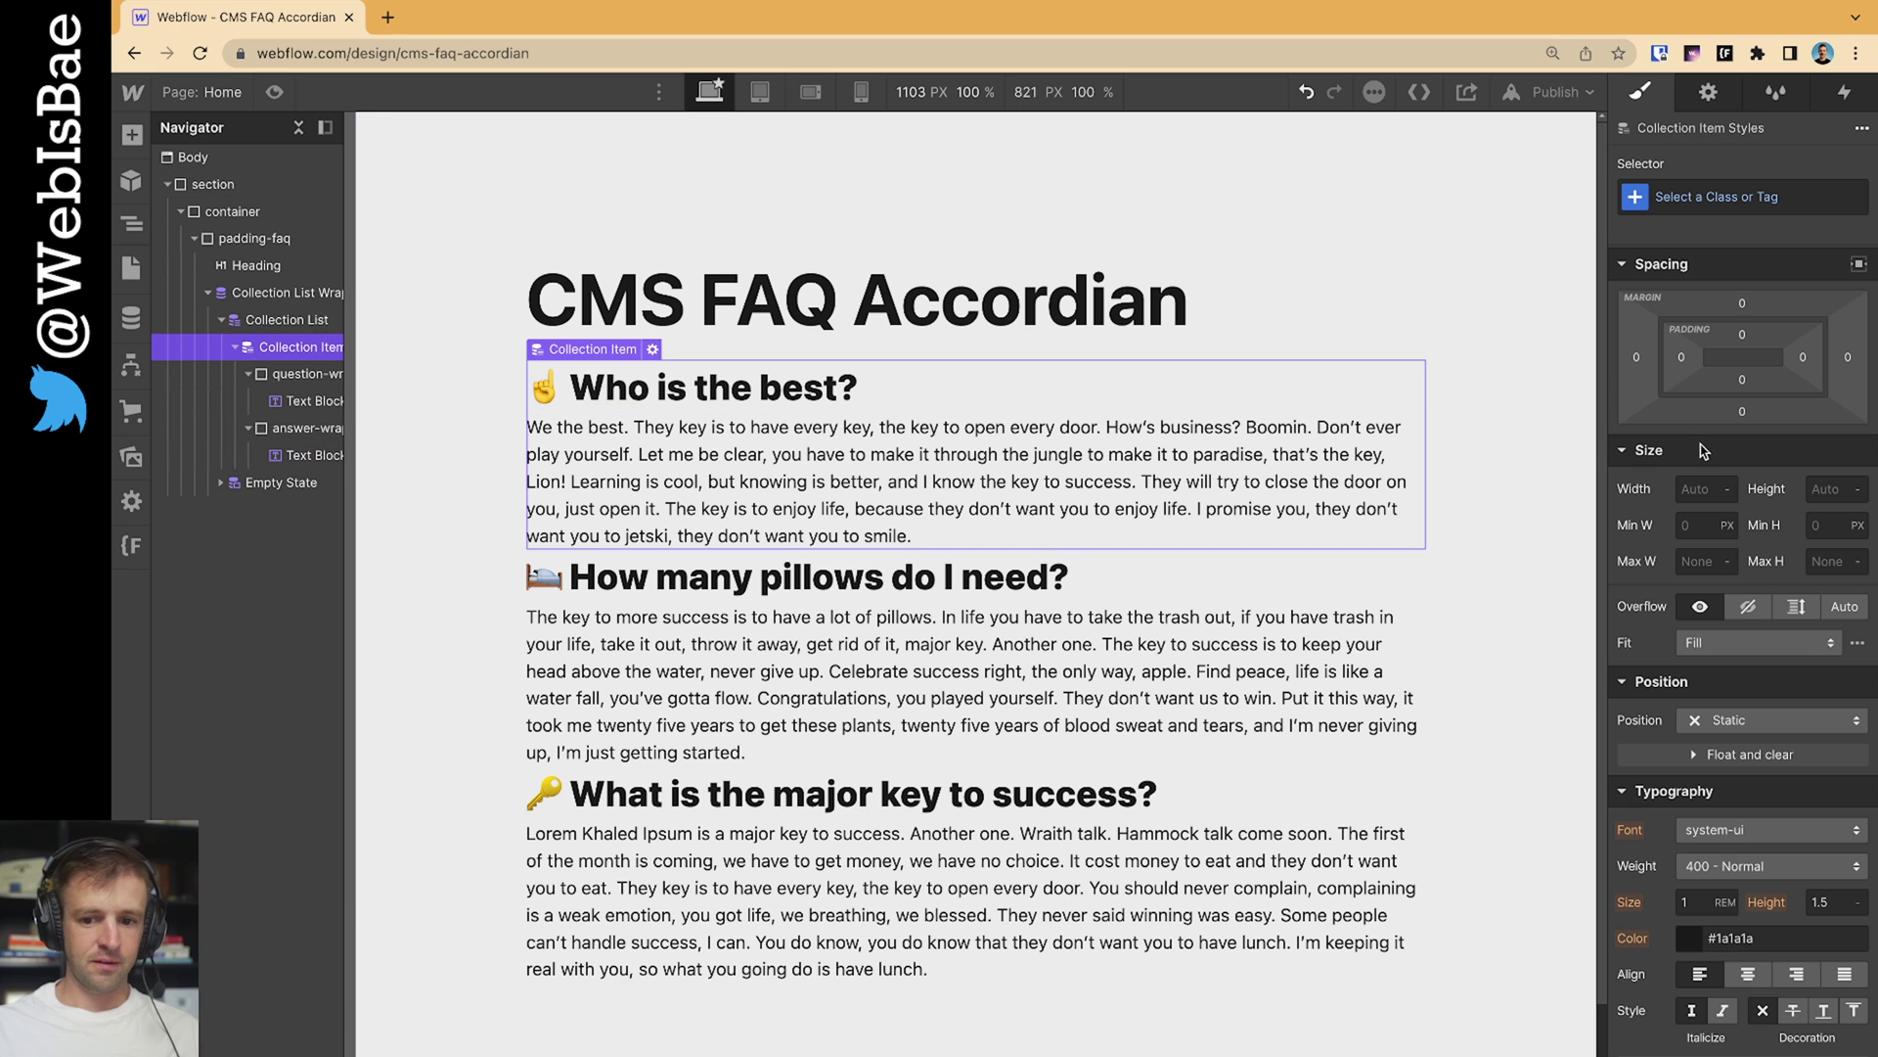
Set the Collection Item's padding to 1rem on all four sides
{"action": "left_click_drag", "start_coordinate": [1741, 340], "coordinate": [1741, 328]}
{"action": "left_click", "coordinate": [1741, 334]}
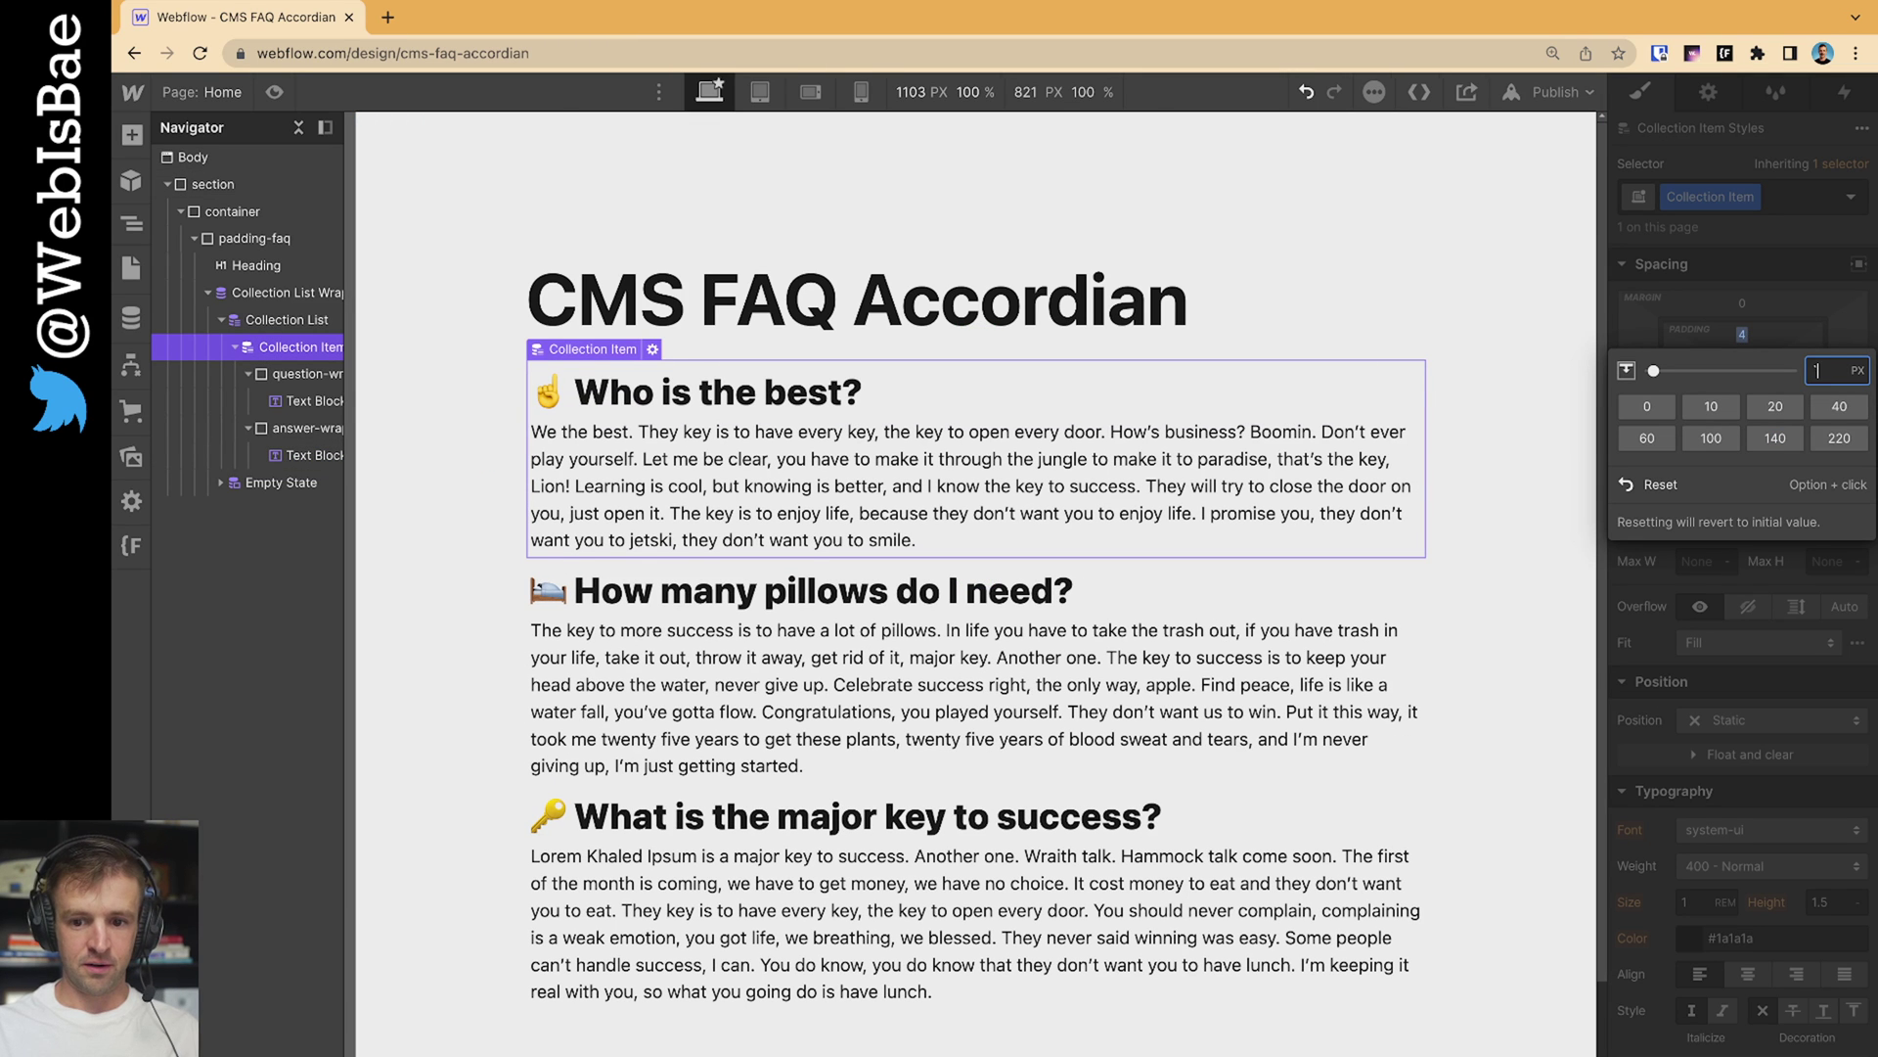
{"action": "key", "text": "Return"}
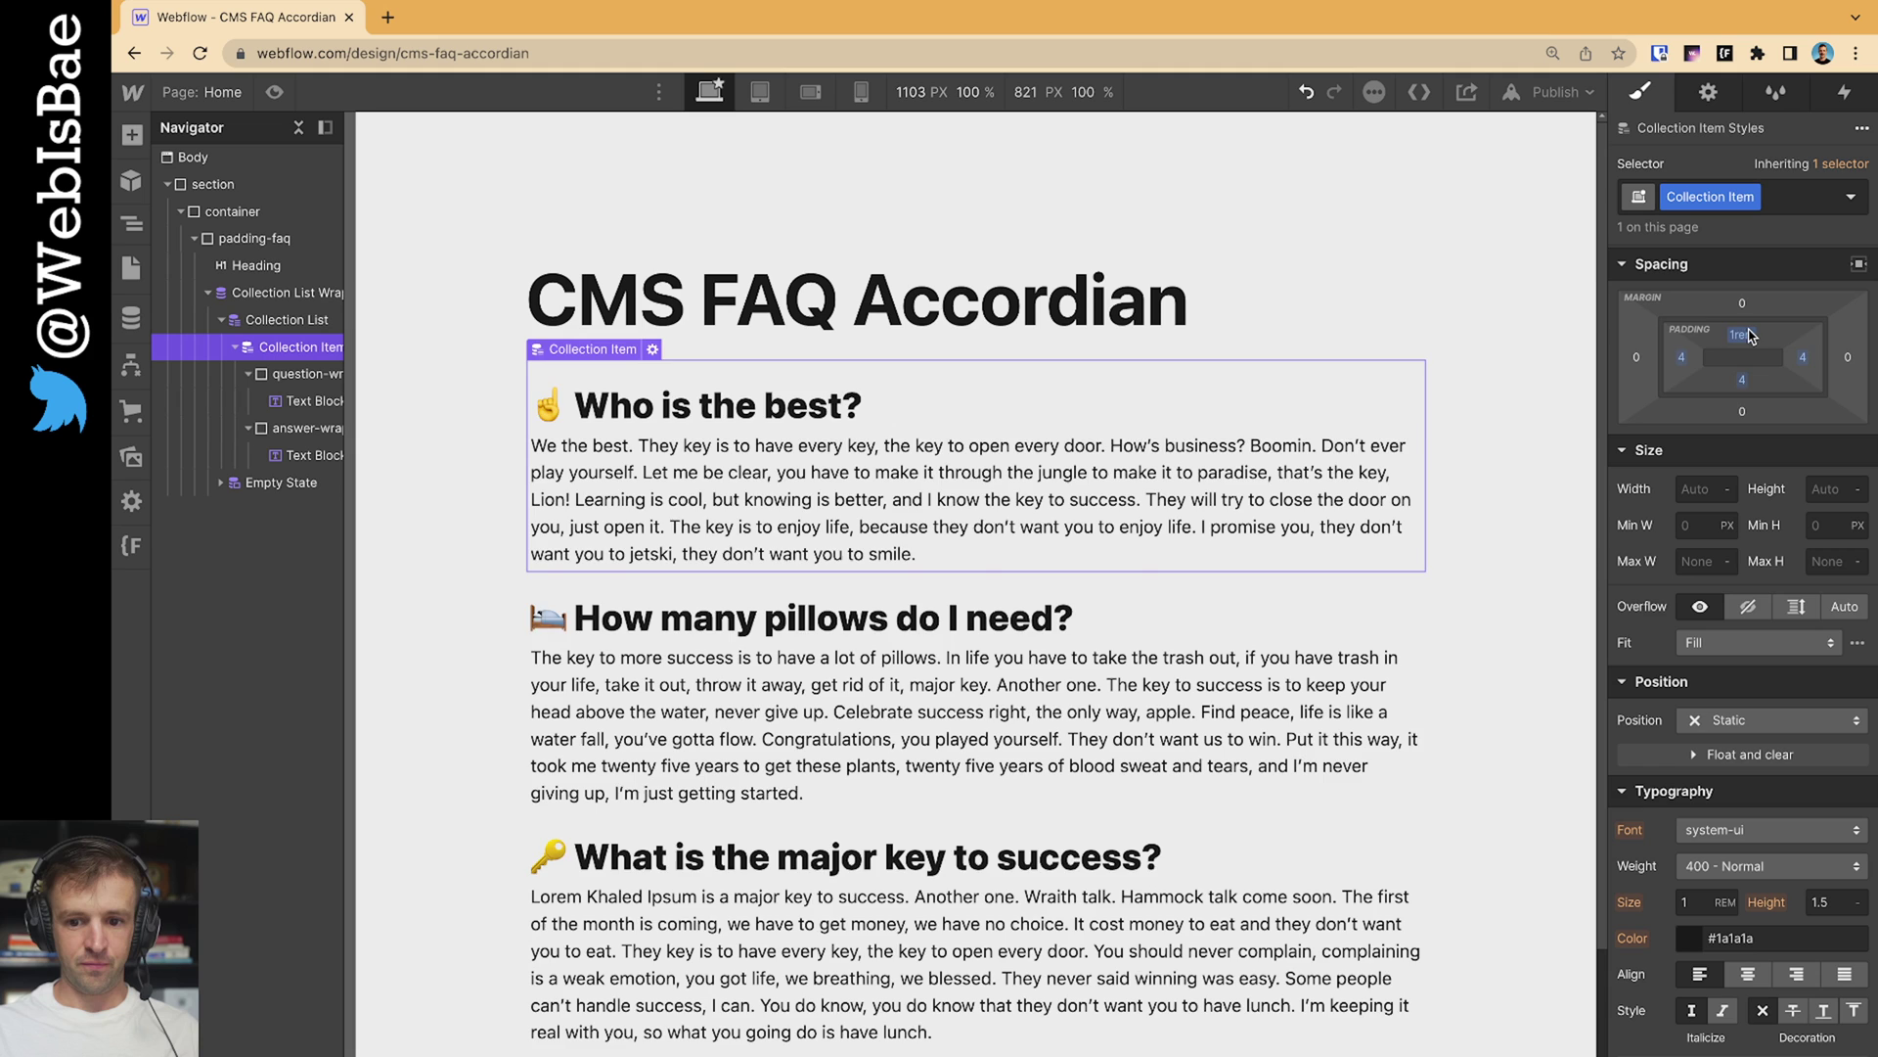
{"action": "left_click", "coordinate": [1750, 335], "text": "shift"}
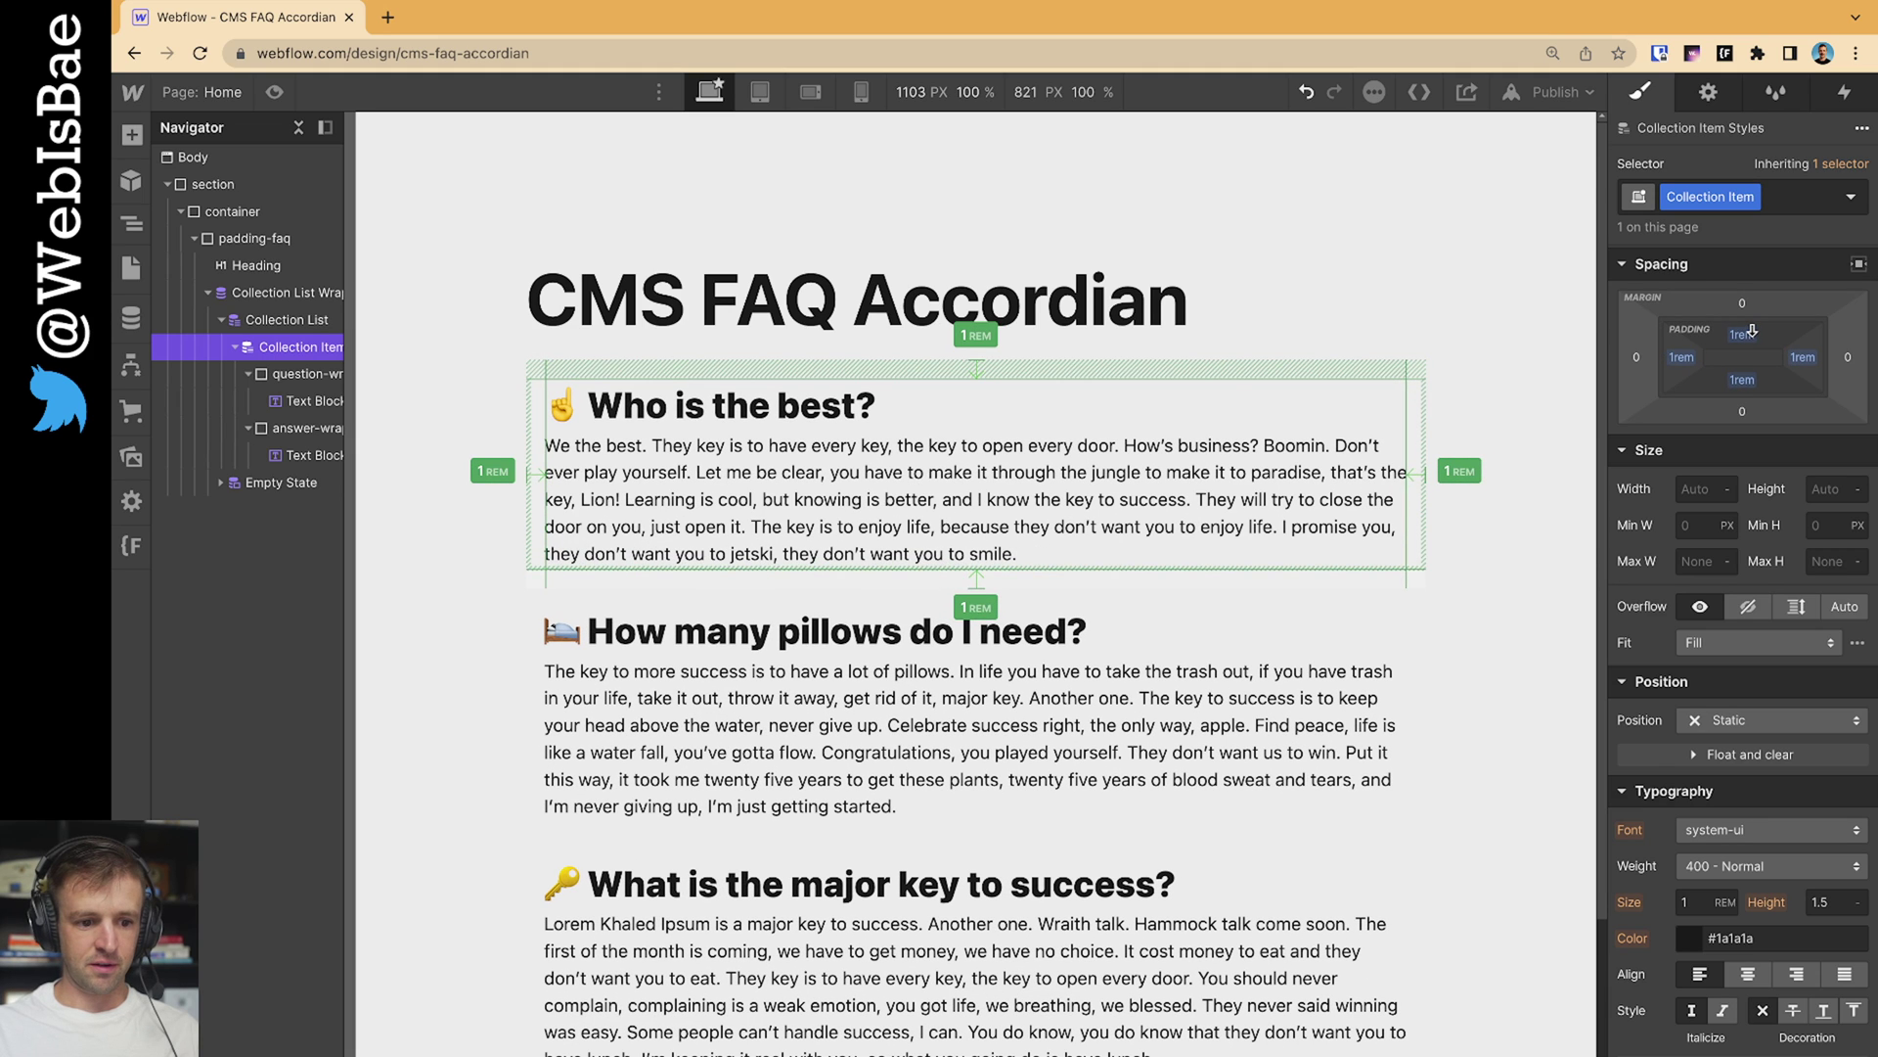
{"action": "left_click", "coordinate": [303, 455]}
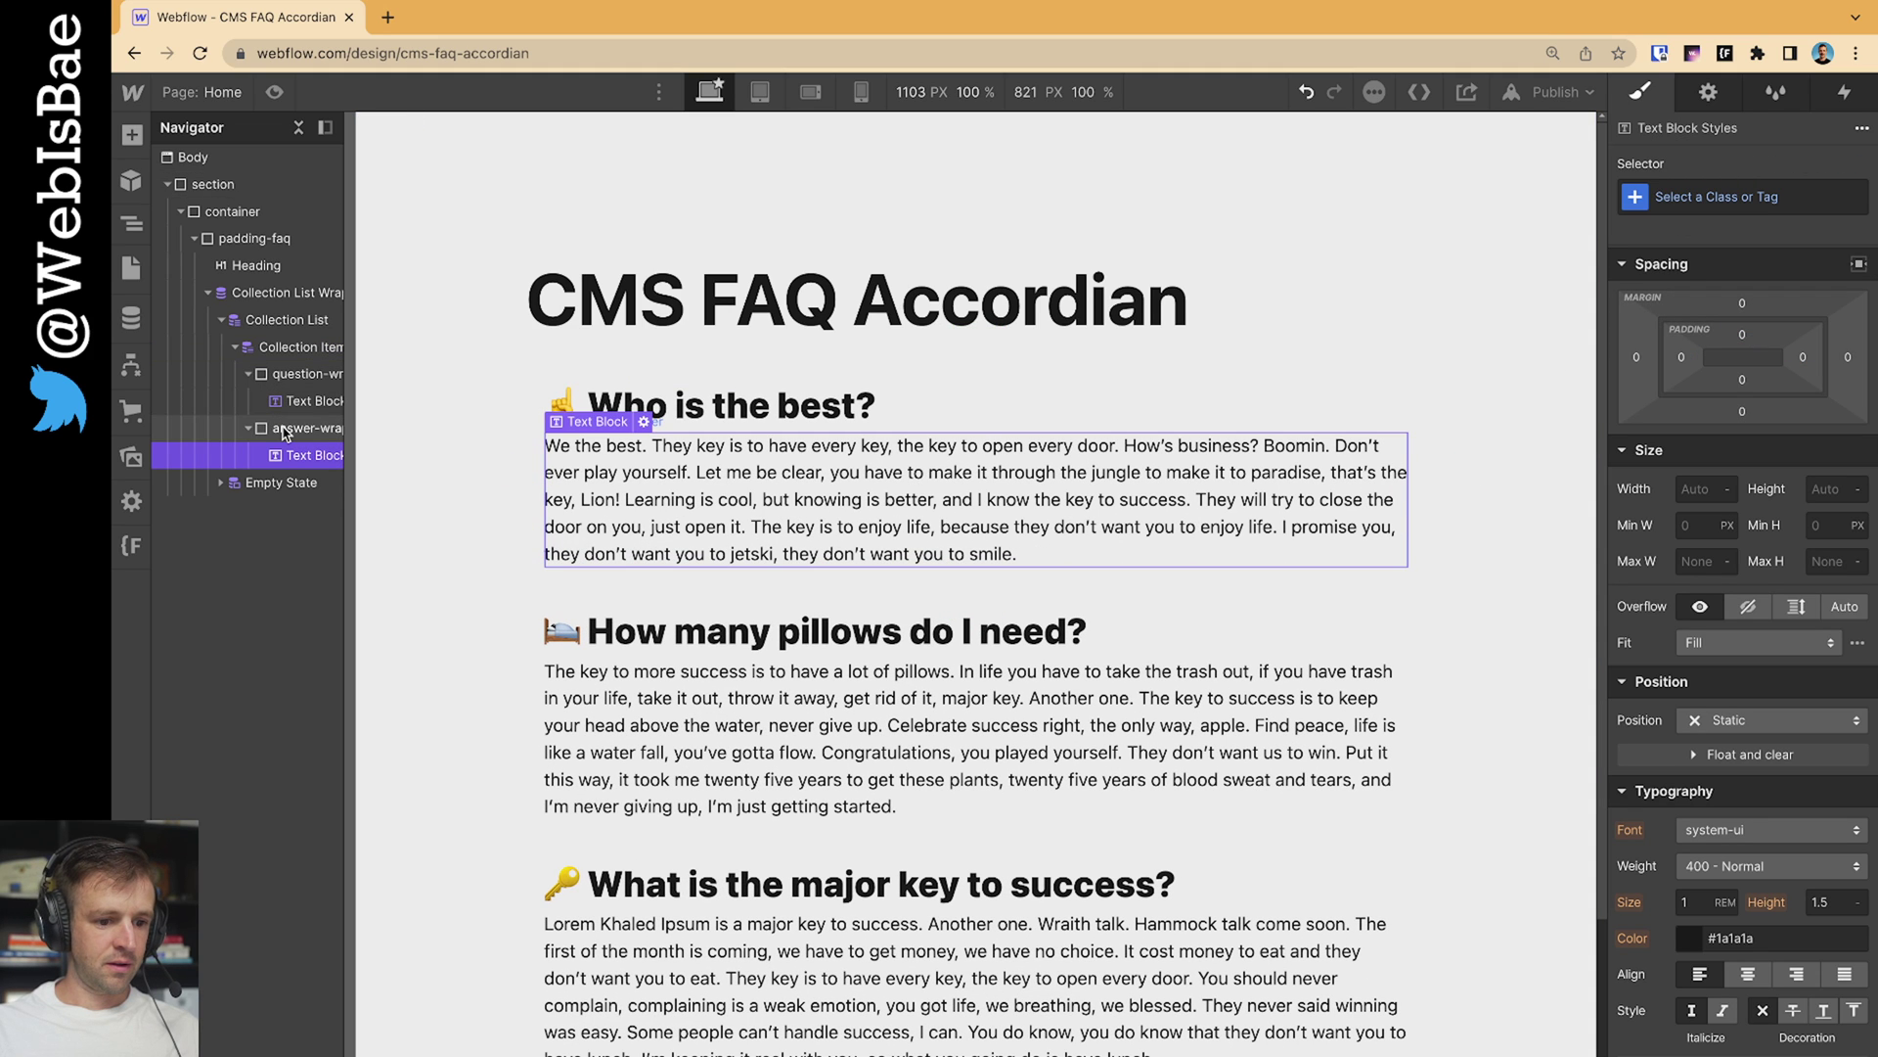
{"action": "left_click", "coordinate": [909, 401]}
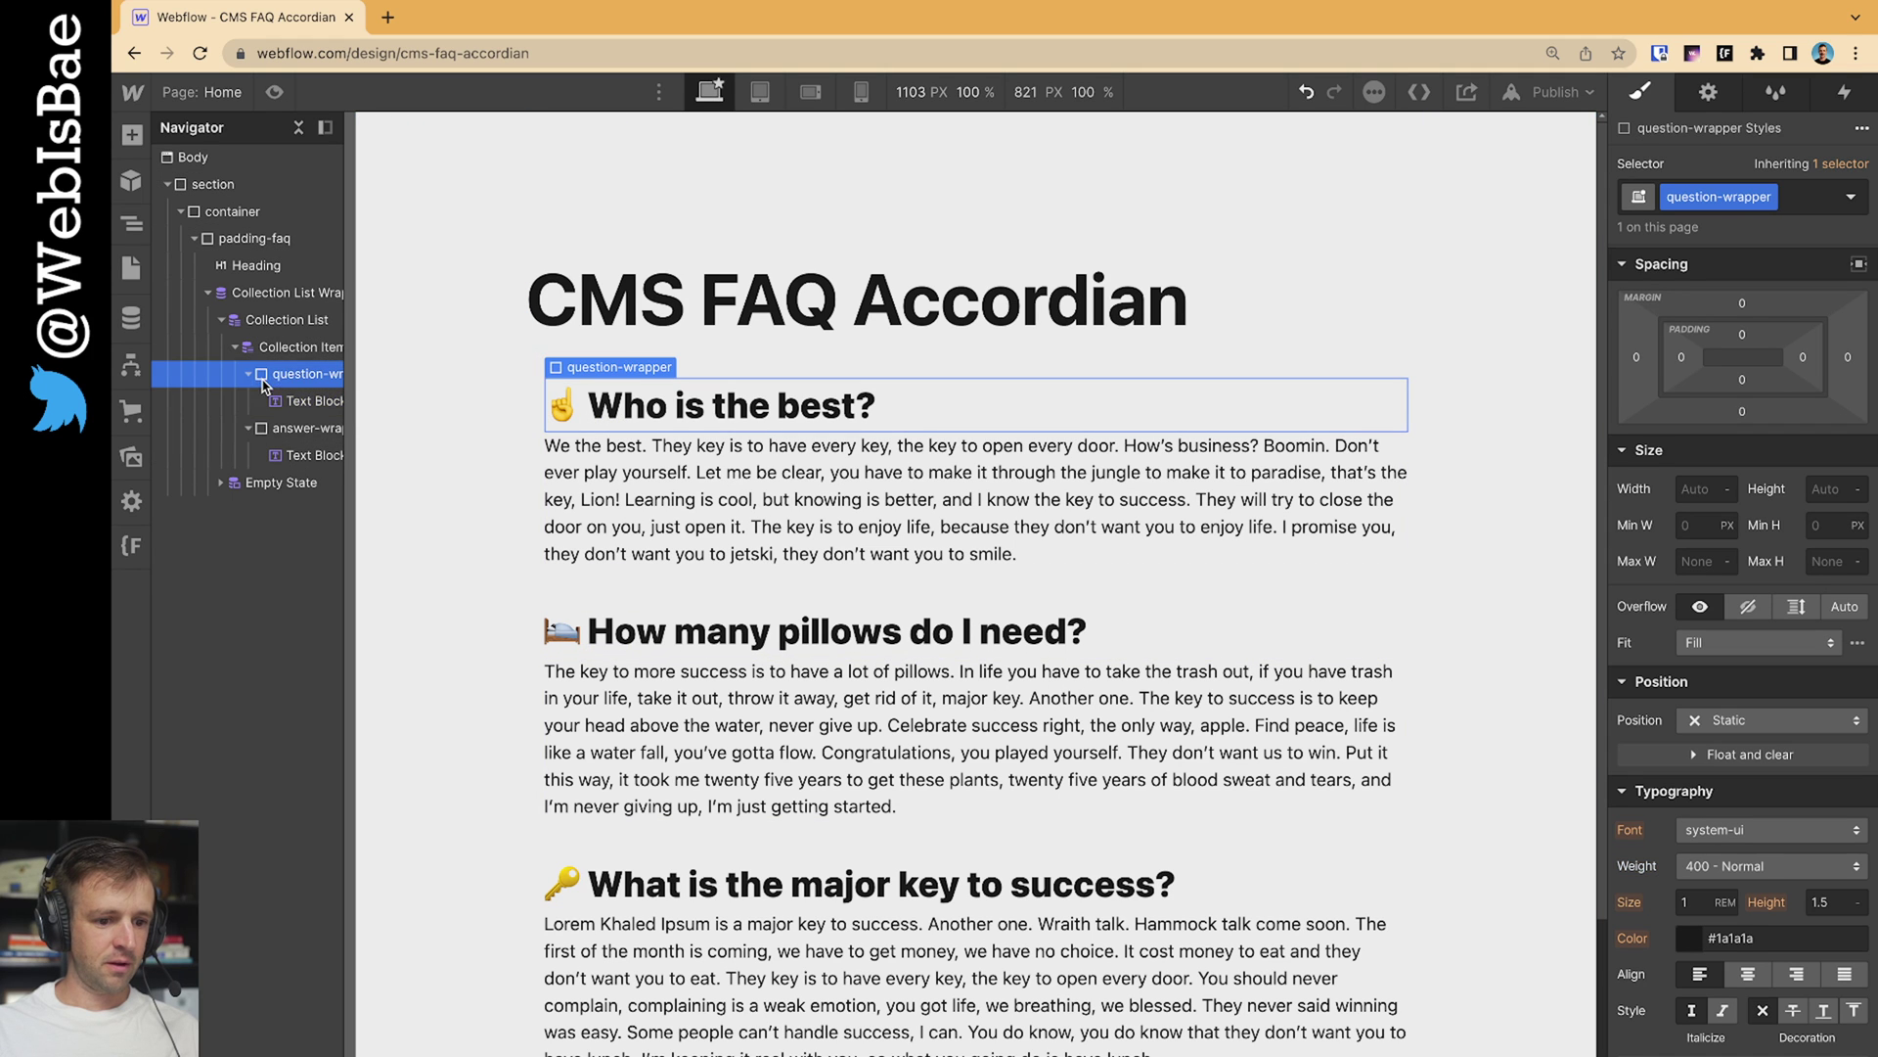
Set the Collection Item background color to white (#ffffff)
{"action": "left_click", "coordinate": [293, 348]}
{"action": "scroll", "coordinate": [1714, 682], "scroll_direction": "down", "scroll_amount": 5}
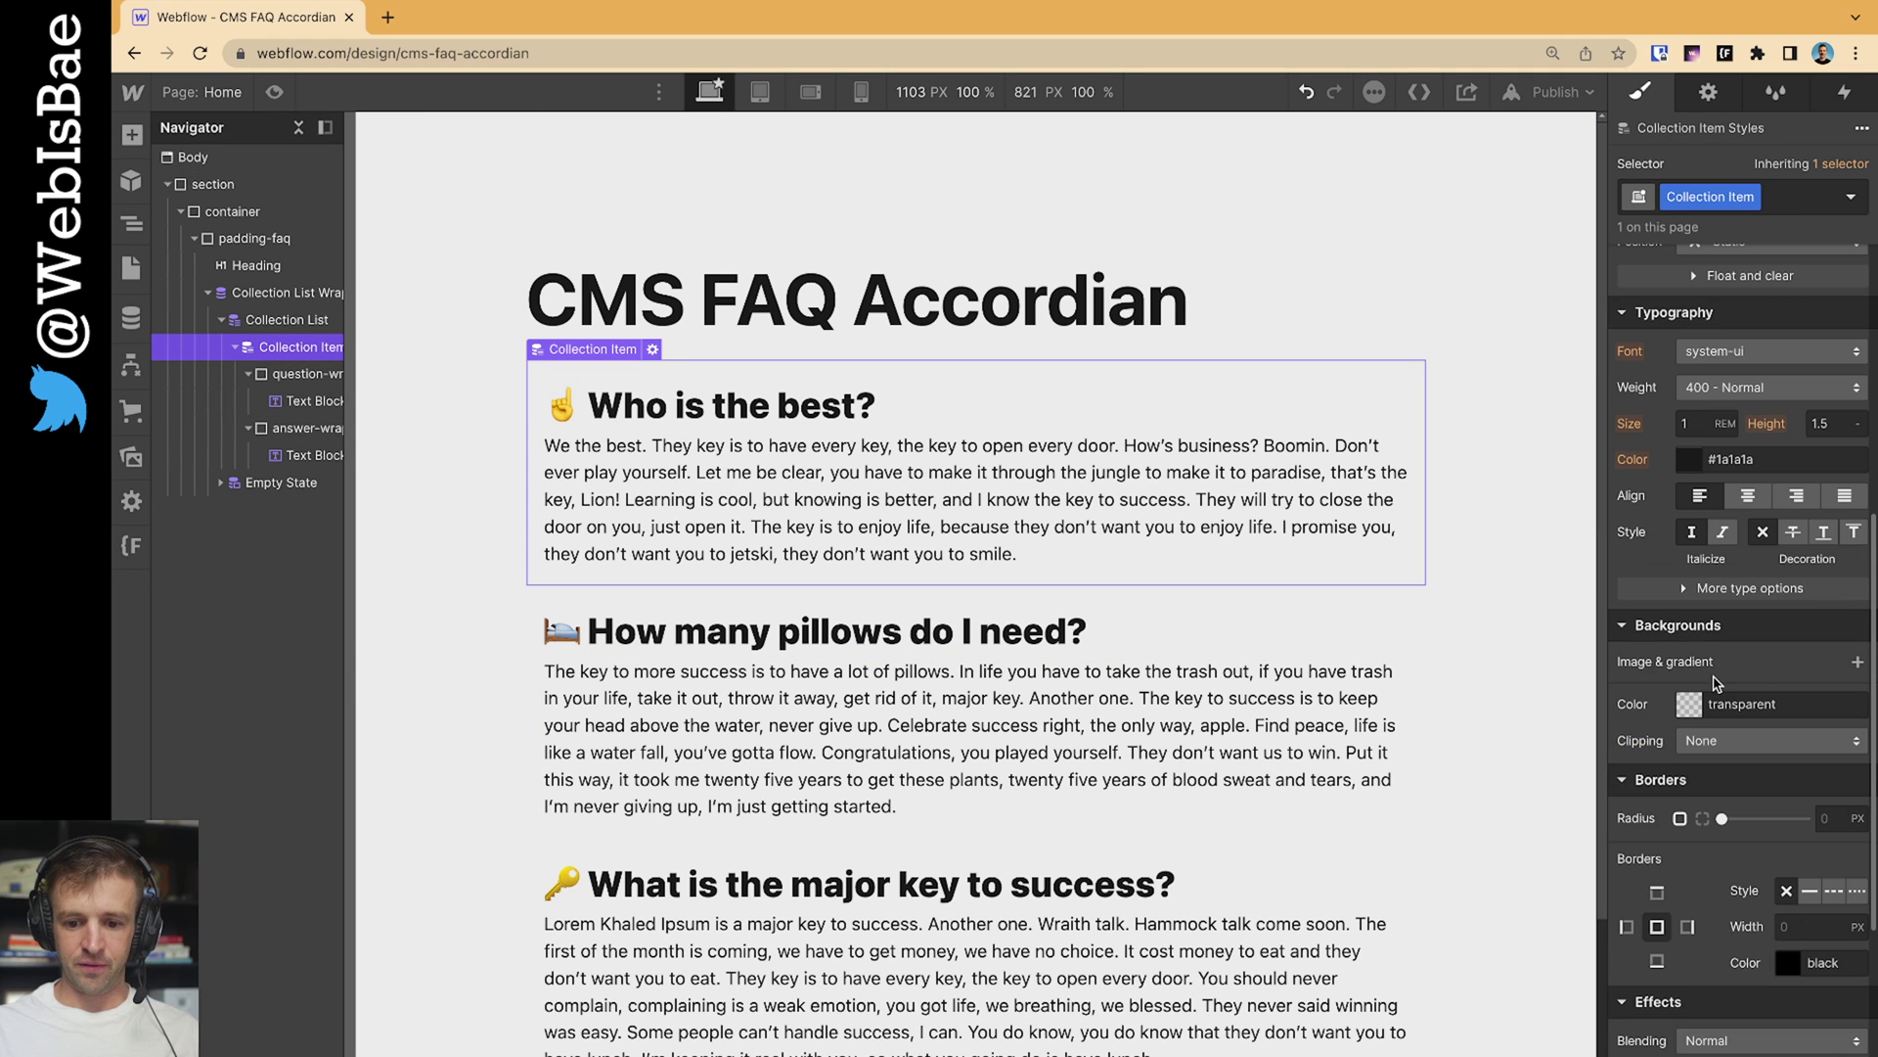
{"action": "left_click", "coordinate": [1689, 704]}
{"action": "left_click_drag", "start_coordinate": [1652, 807], "coordinate": [1583, 724]}
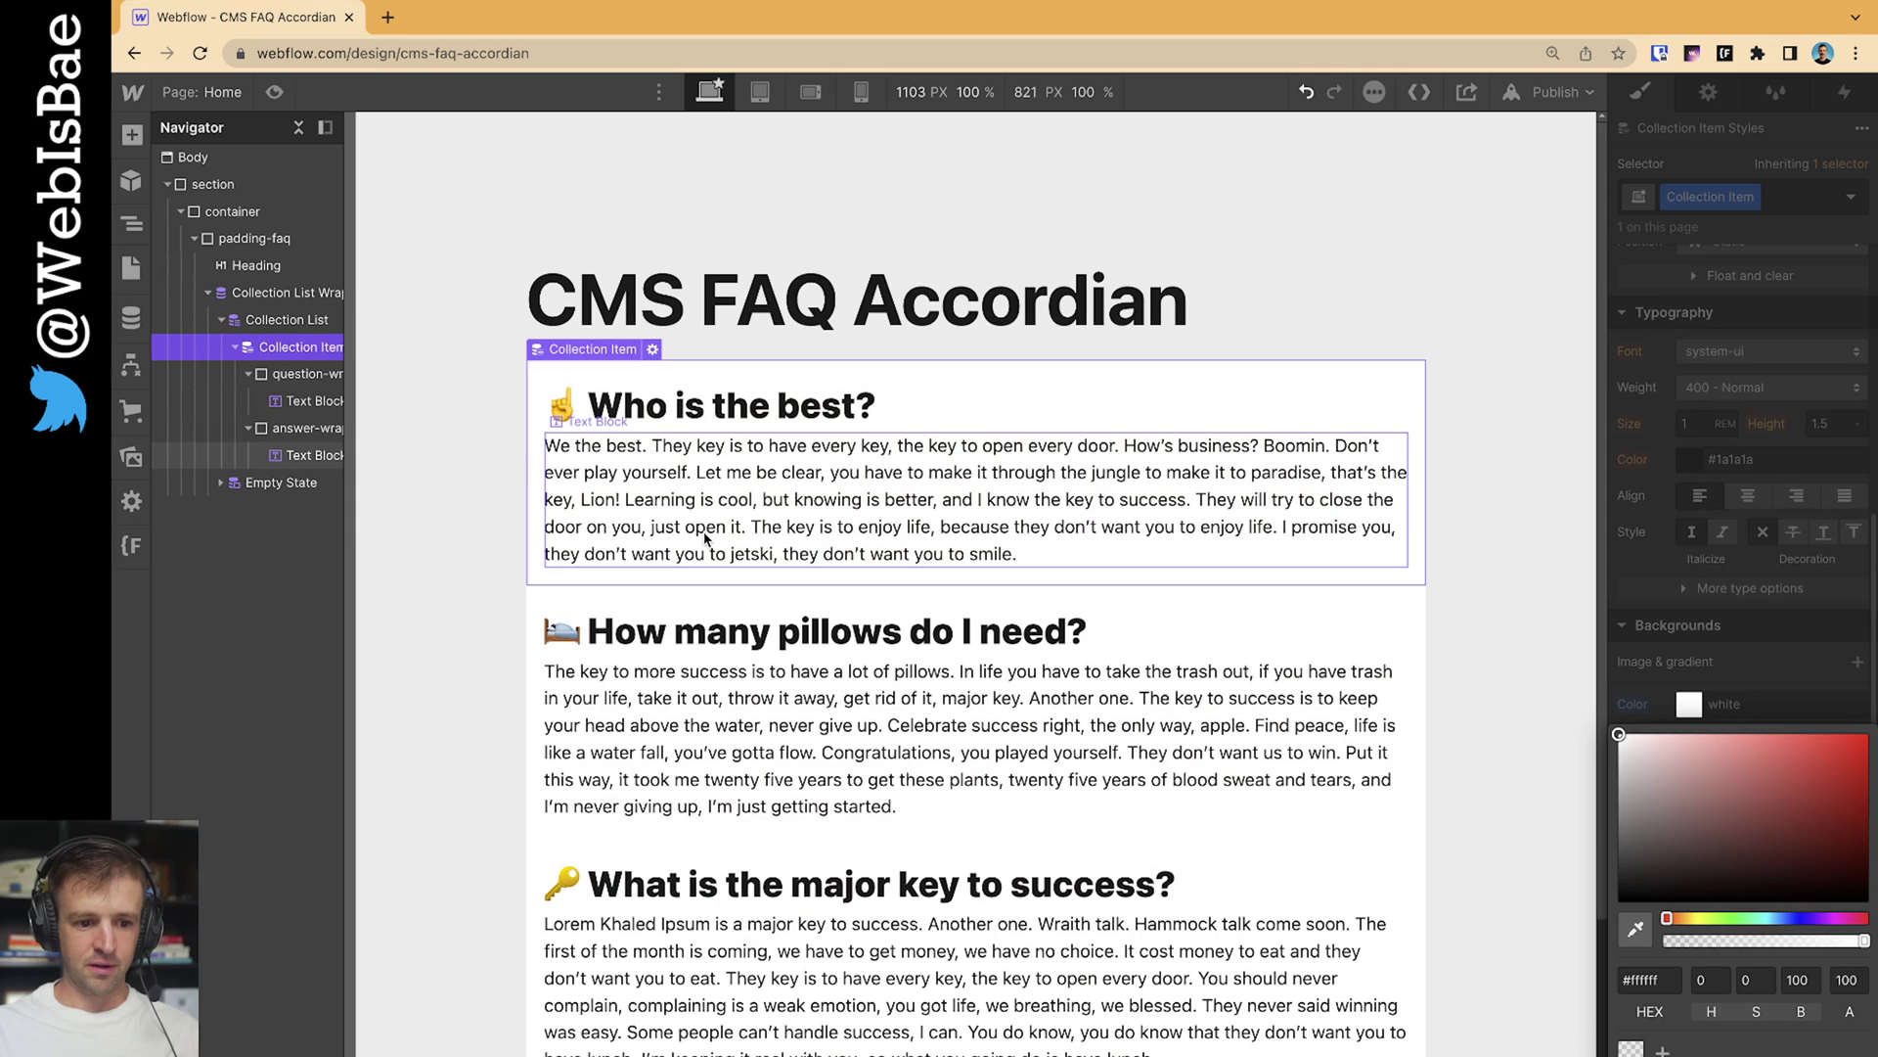
{"action": "left_click", "coordinate": [1789, 647]}
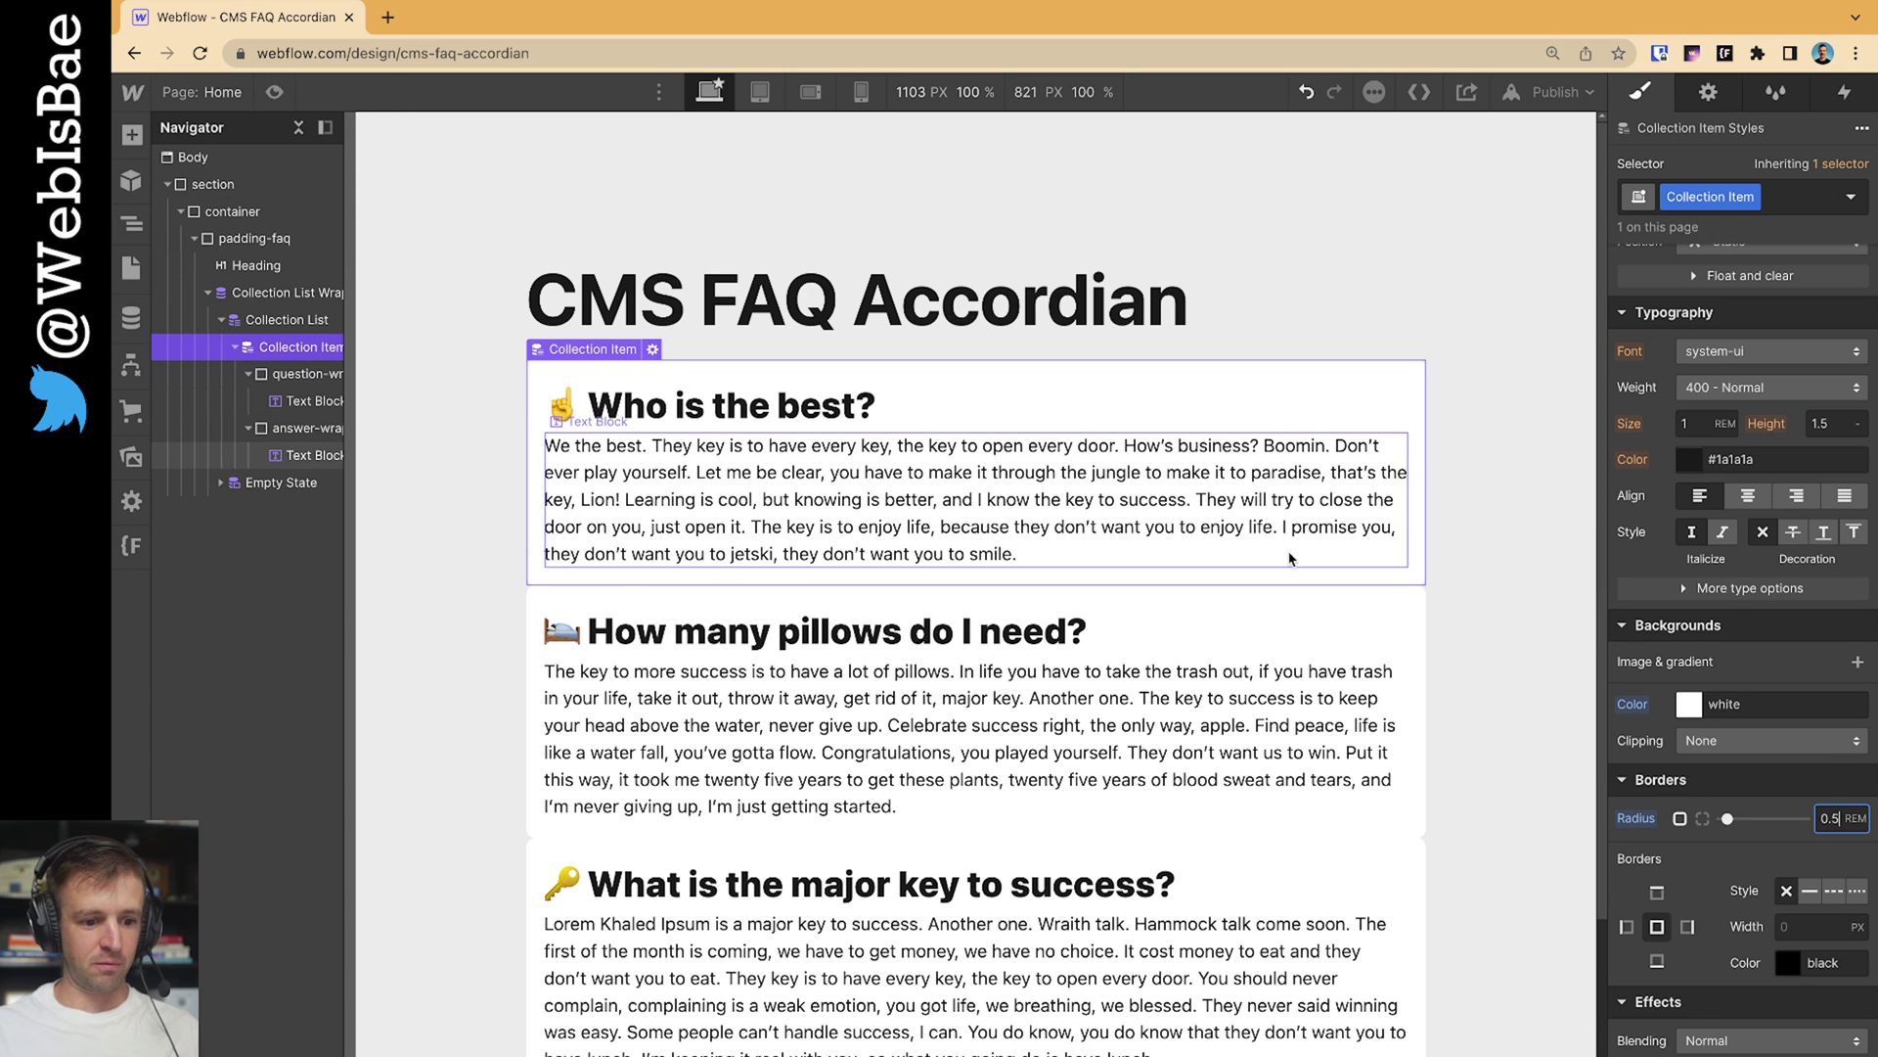
{"action": "scroll", "coordinate": [1741, 478], "scroll_direction": "up", "scroll_amount": 5}
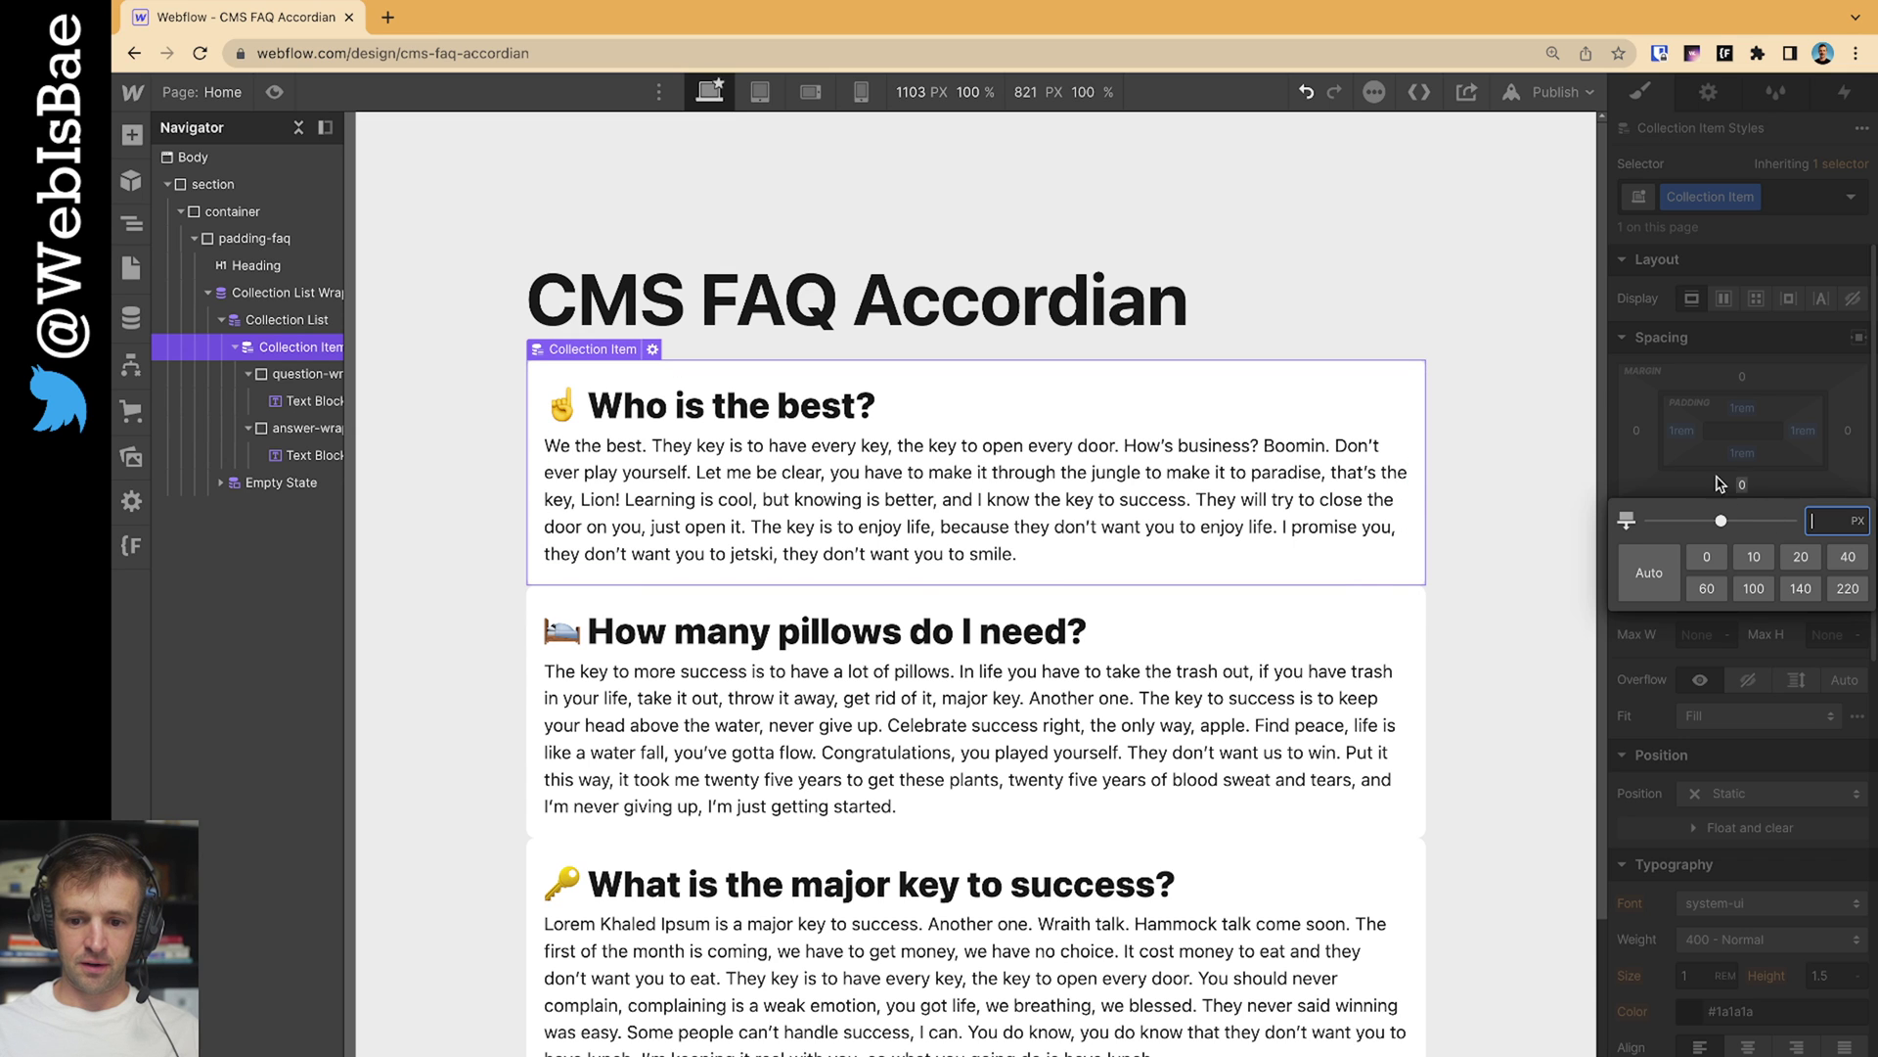
Make the Collection Item a vertical flex layout, trying a 1rem gap then resetting it to 0
{"action": "left_click", "coordinate": [1726, 298]}
{"action": "left_click", "coordinate": [1770, 344]}
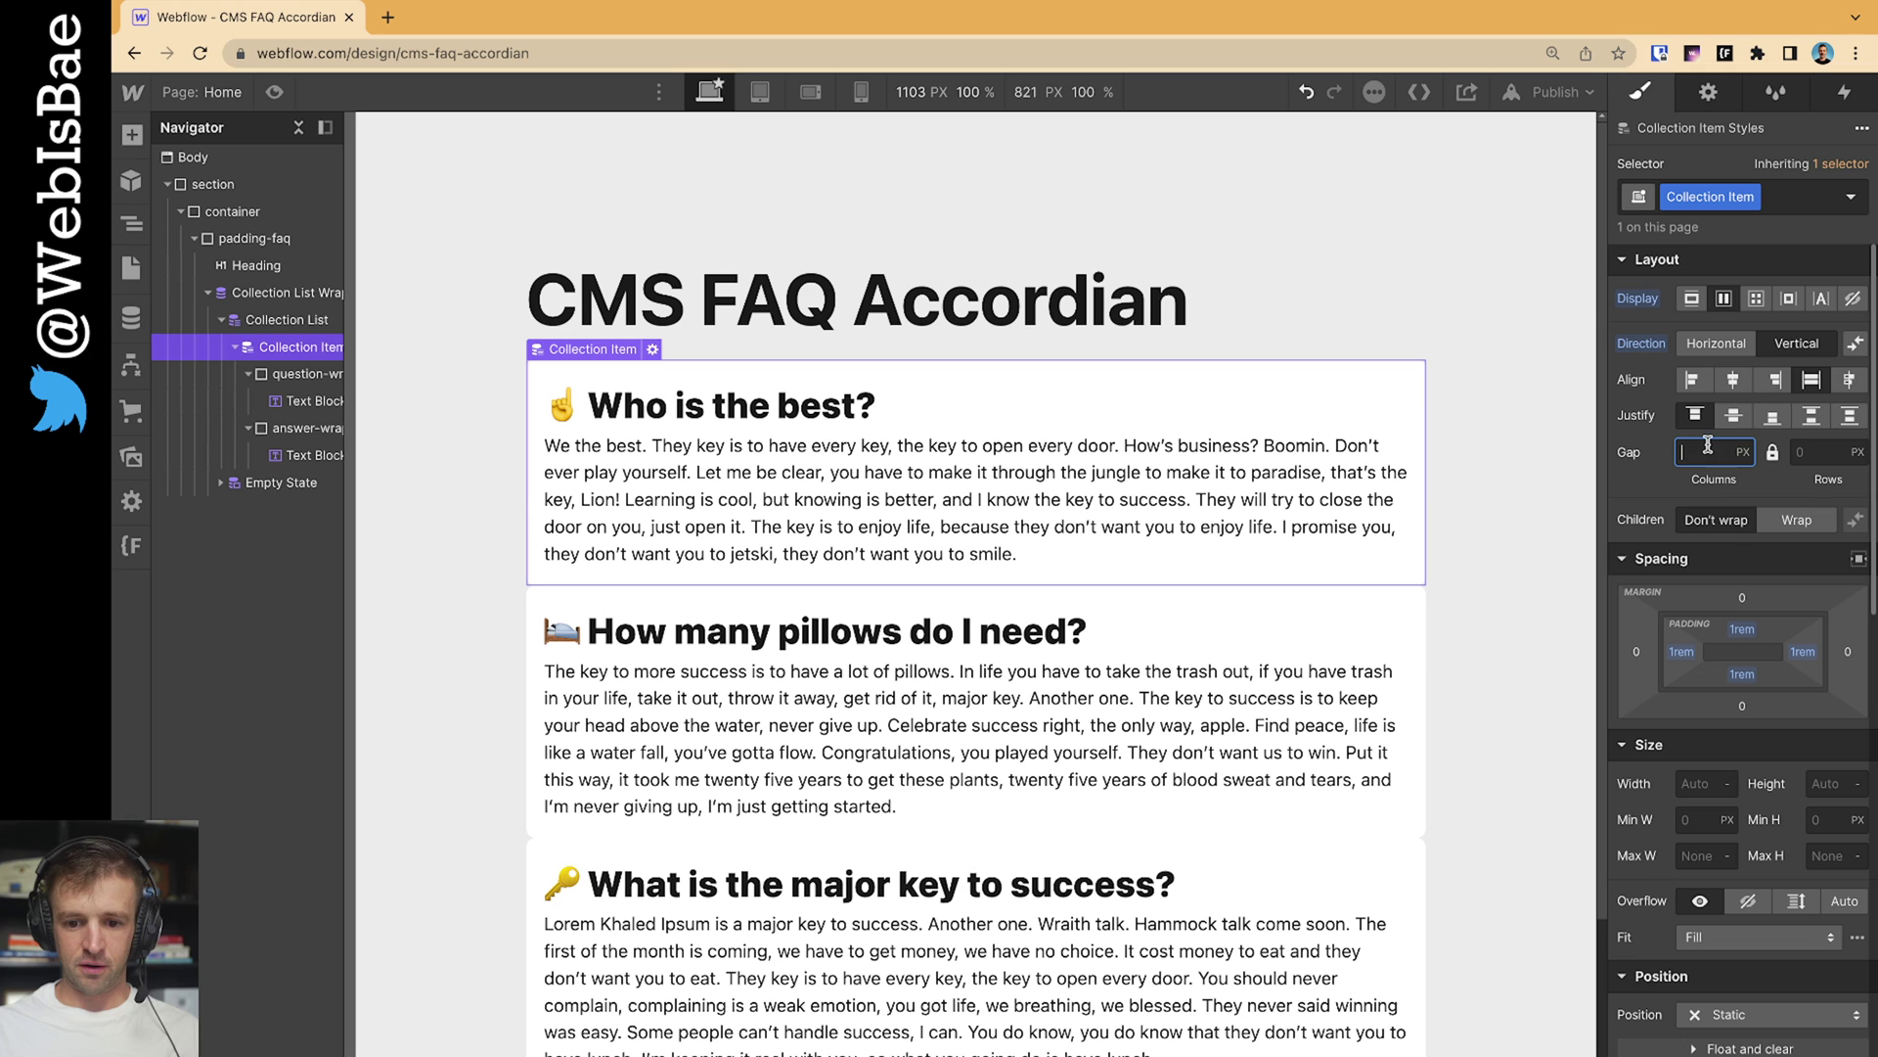
{"action": "type", "text": "1rem"}
{"action": "key", "text": "Return"}
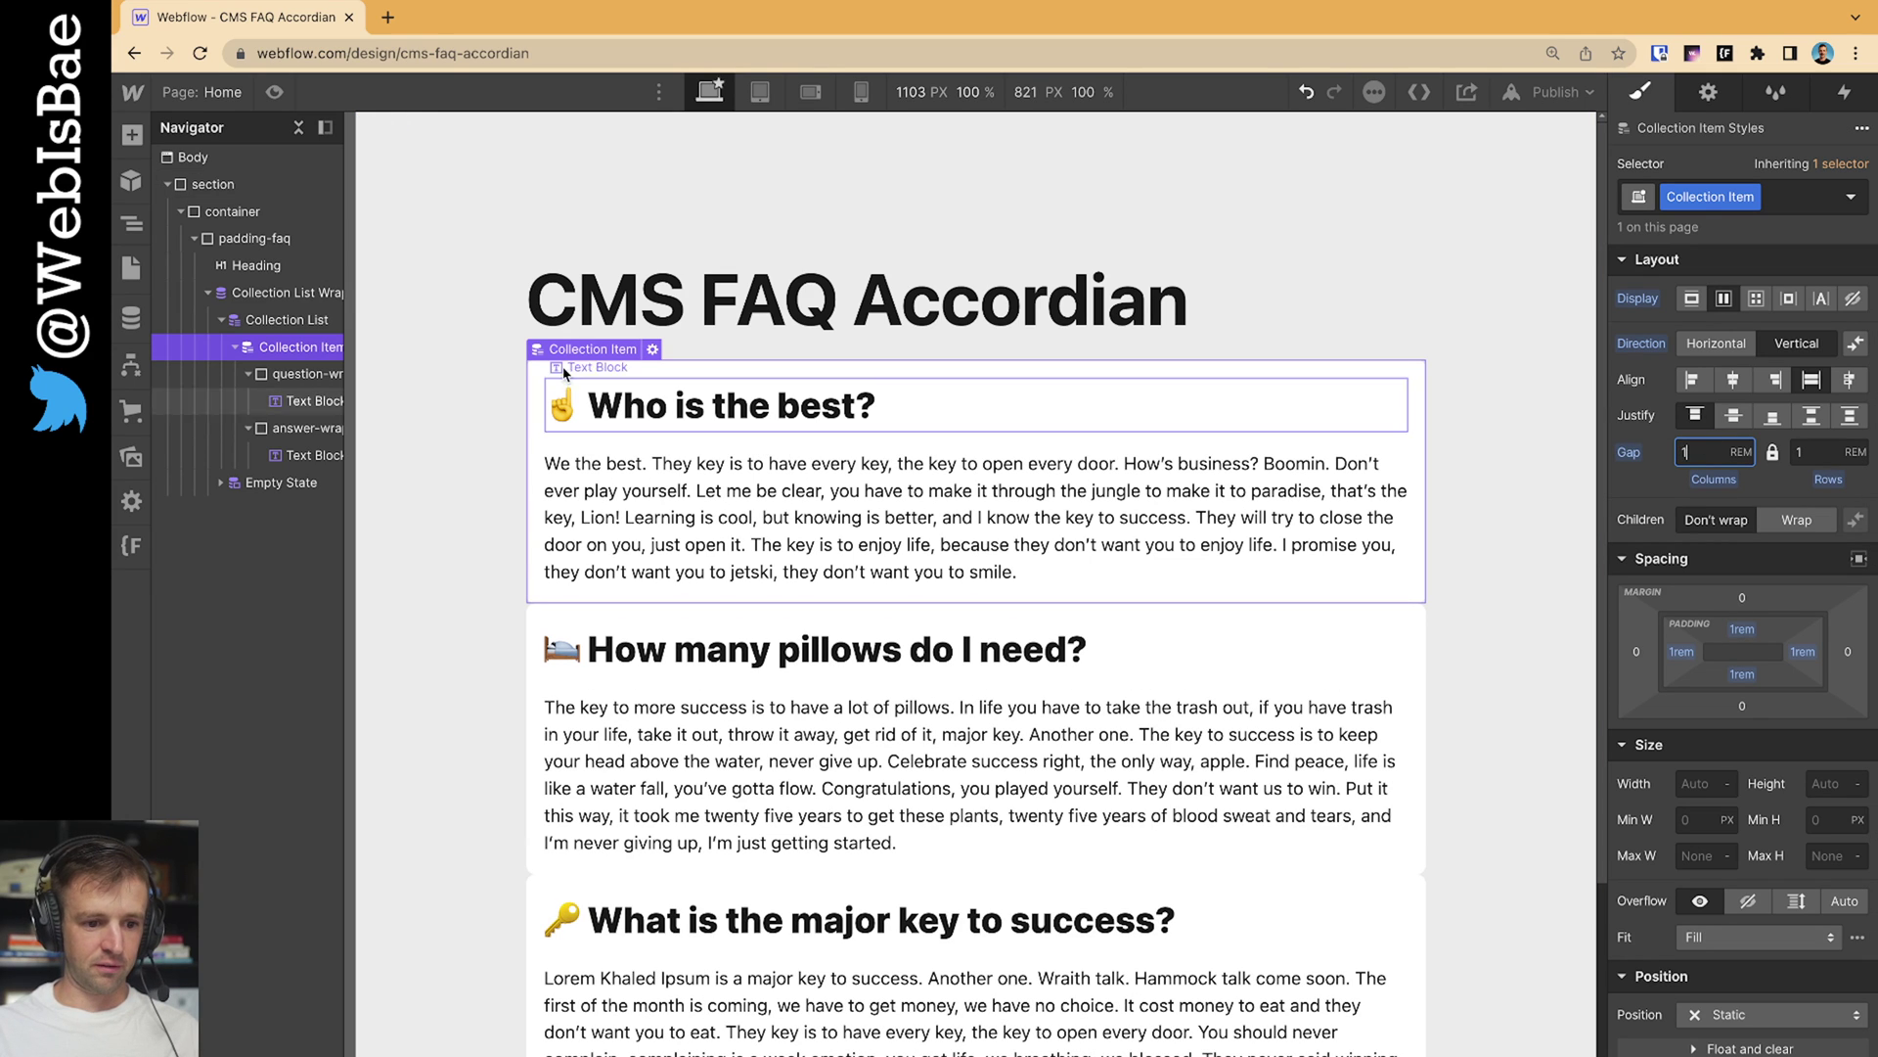
{"action": "left_click", "coordinate": [1457, 646]}
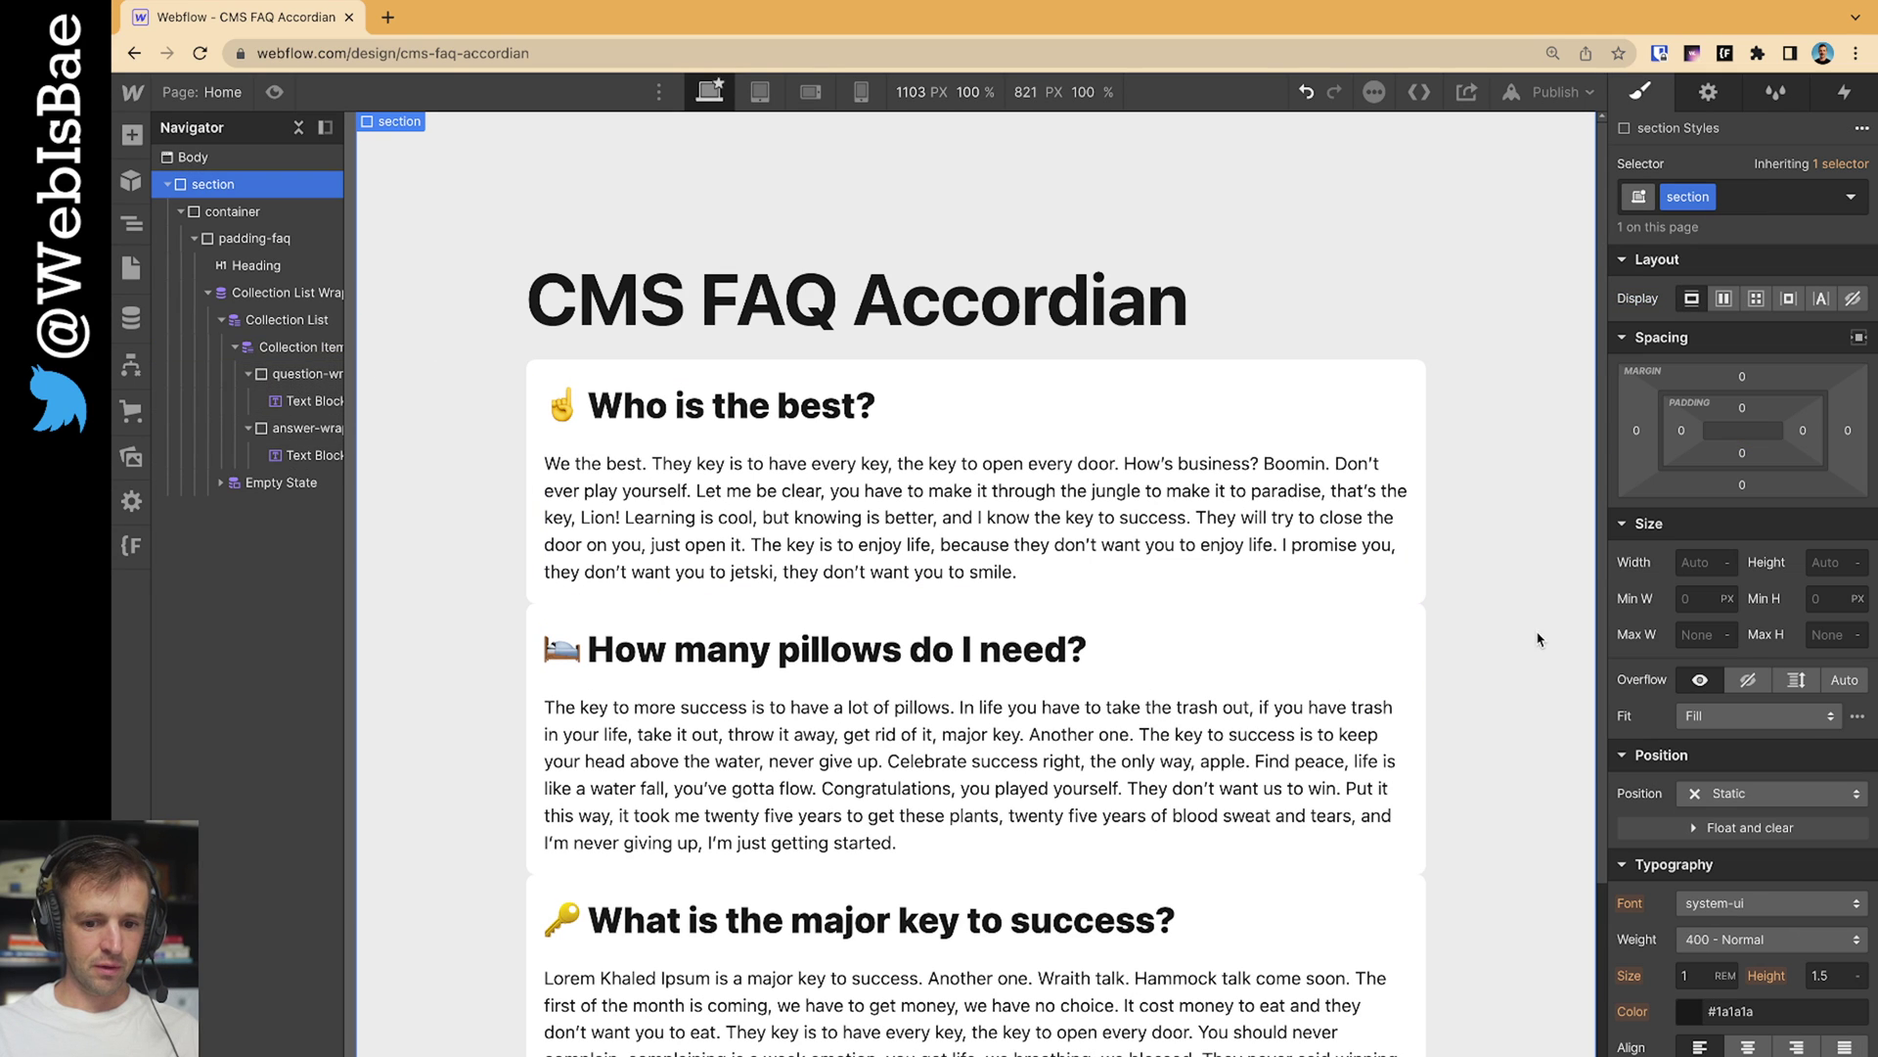
{"action": "left_click", "coordinate": [535, 373]}
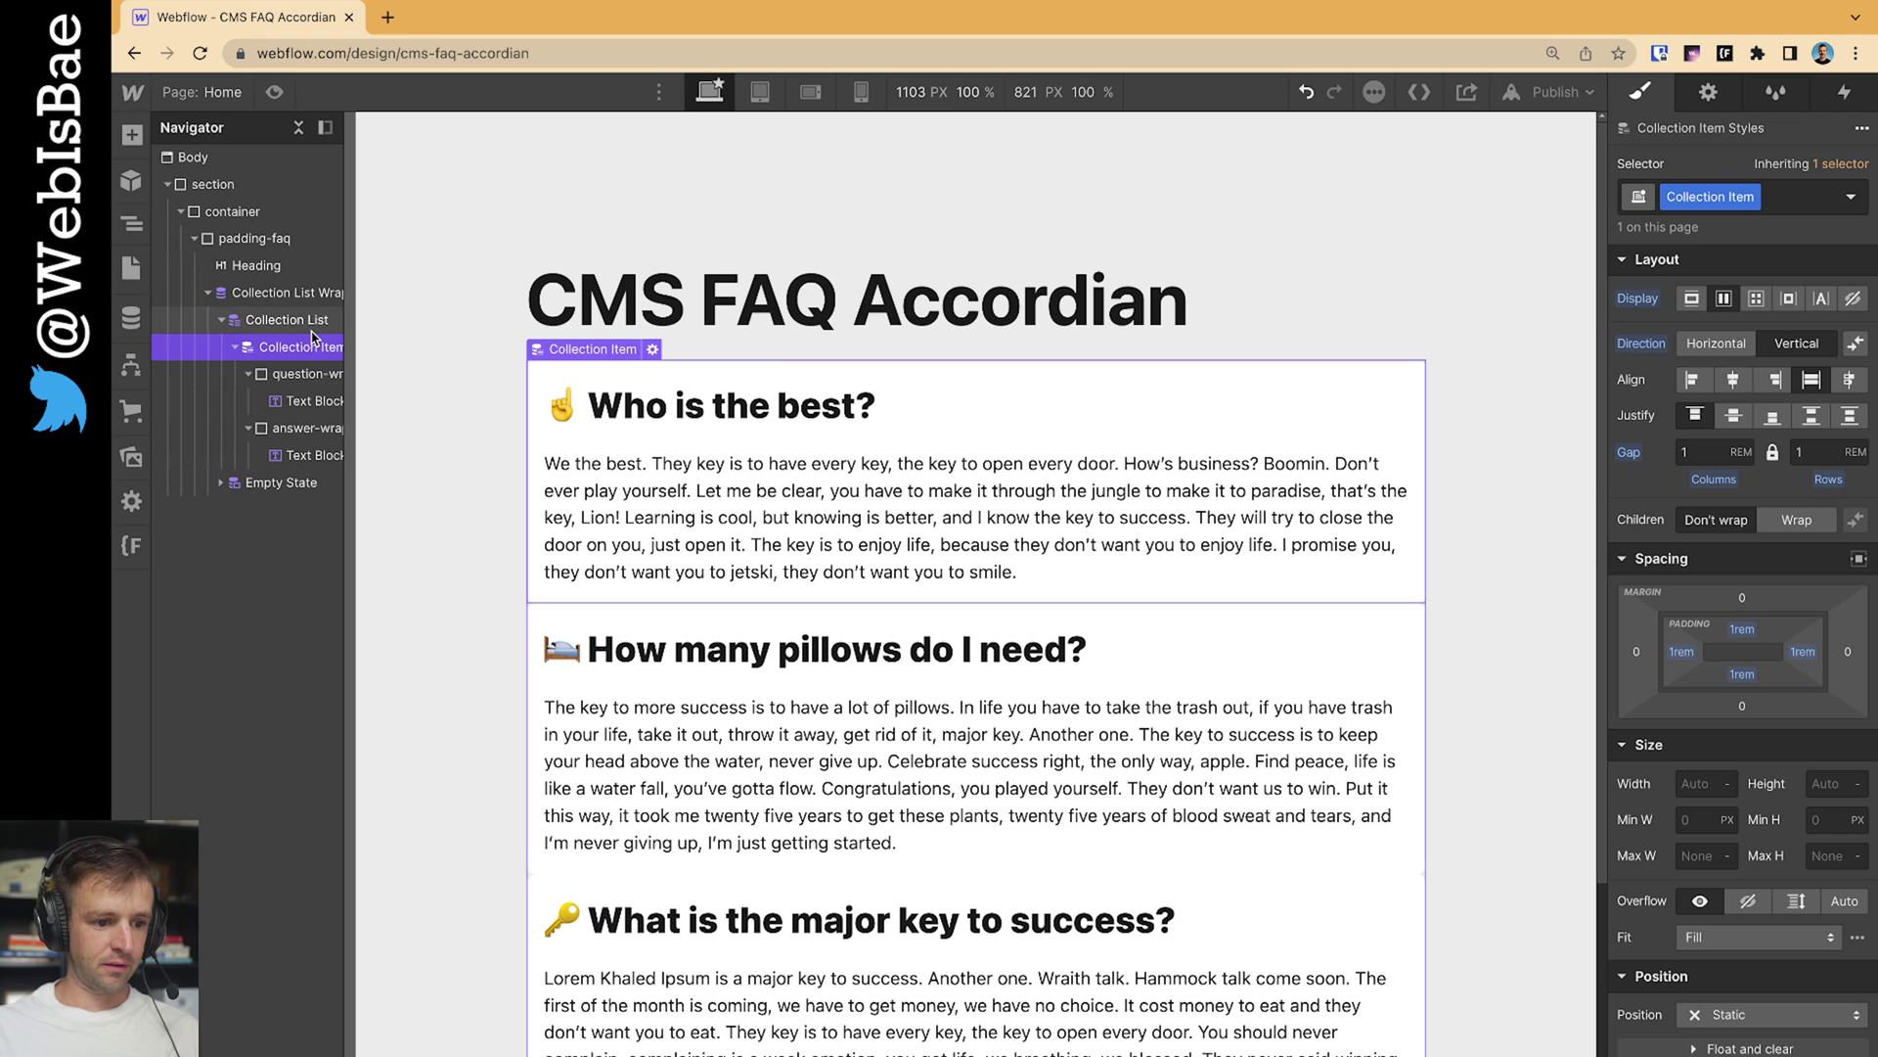
{"action": "left_click", "coordinate": [1640, 452], "text": "alt"}
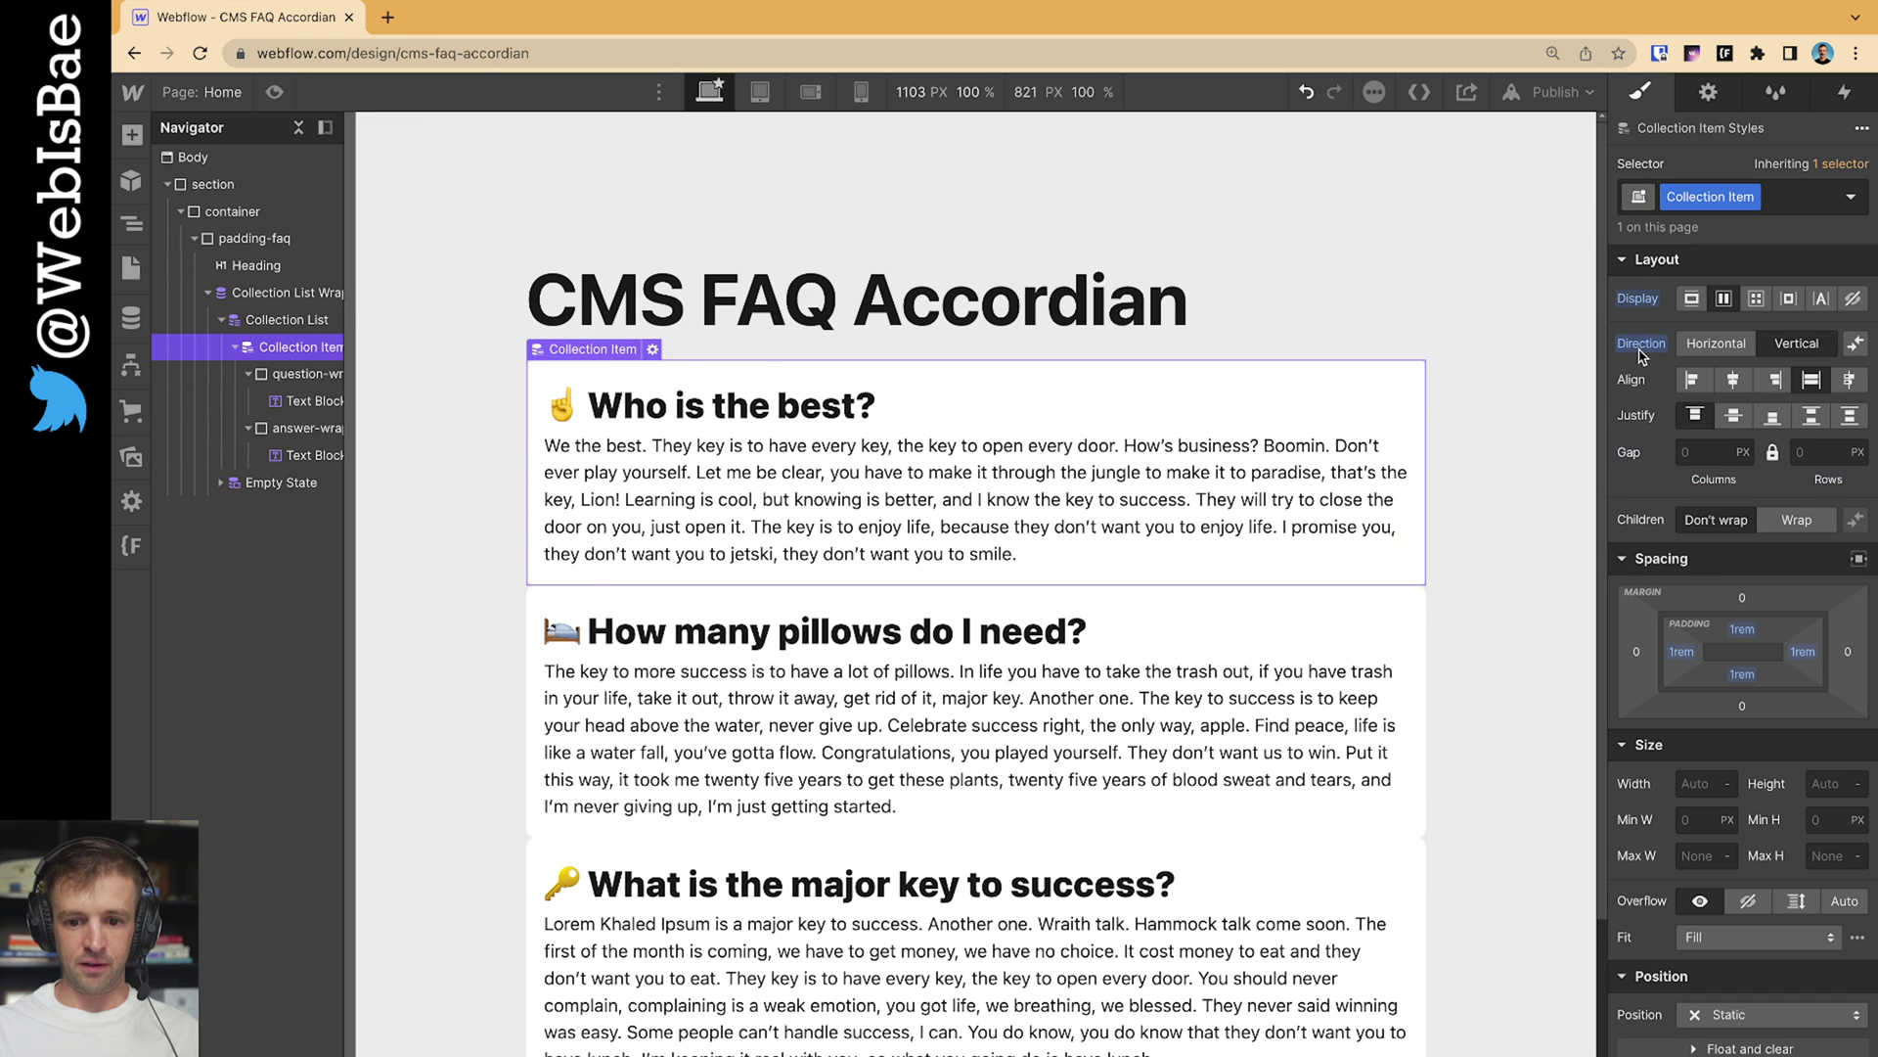
Remove flex from the Collection Item and make the Collection List vertical flex with 1rem gap
{"action": "left_click", "coordinate": [1641, 344], "text": "alt"}
{"action": "left_click", "coordinate": [1638, 298], "text": "alt"}
{"action": "left_click", "coordinate": [281, 322]}
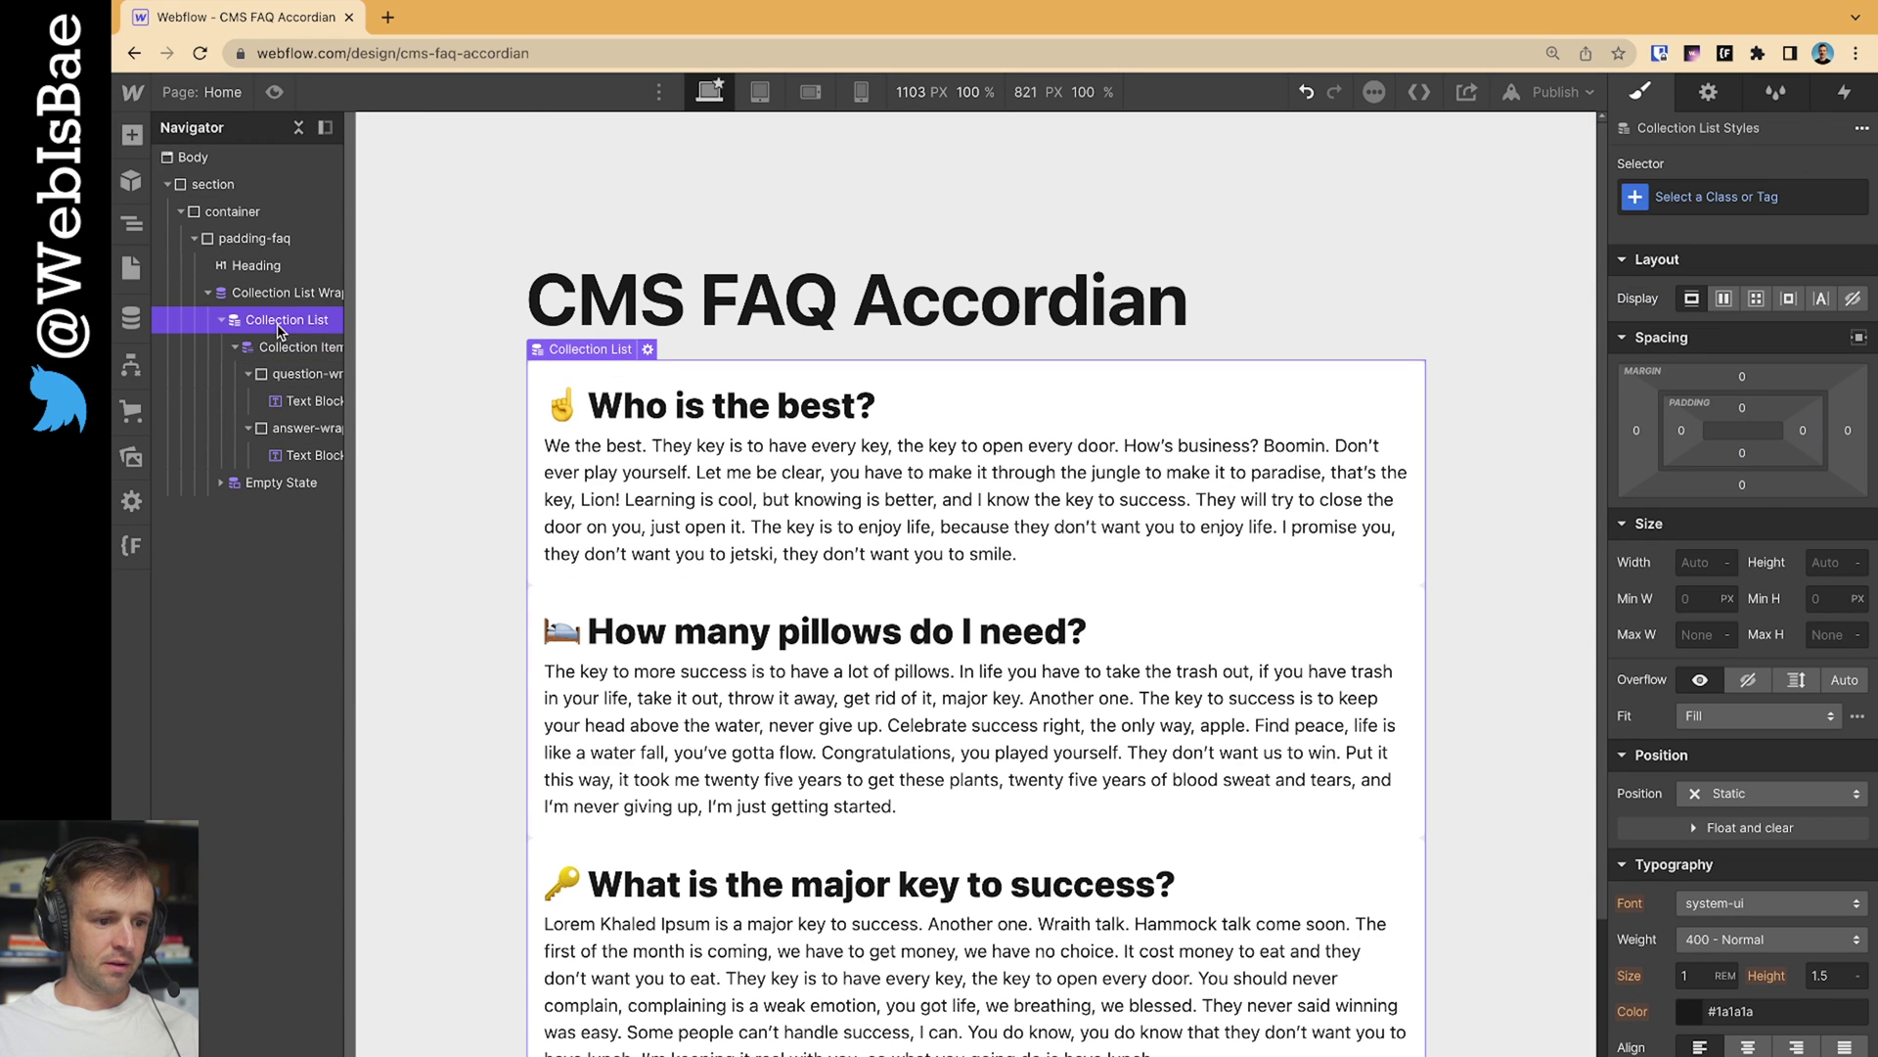
{"action": "left_click", "coordinate": [1724, 298]}
{"action": "left_click", "coordinate": [1796, 343]}
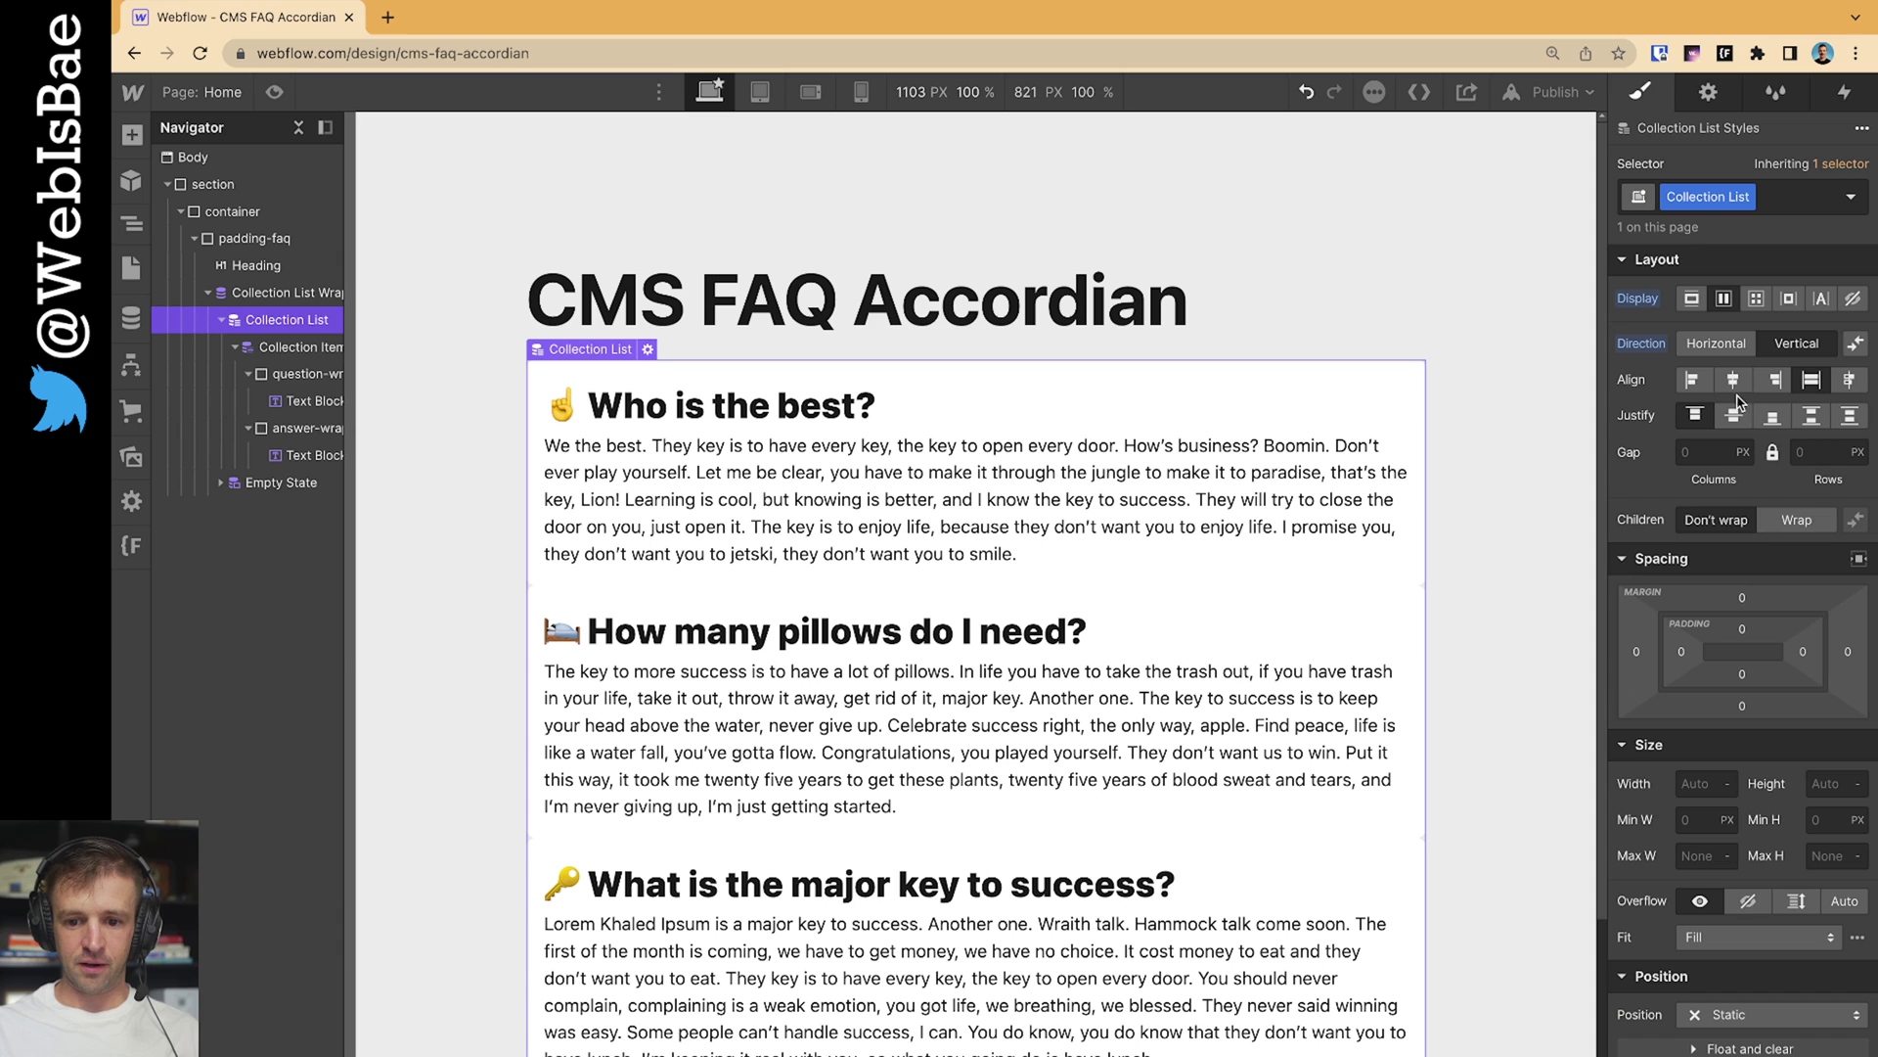
{"action": "type", "text": "1re"}
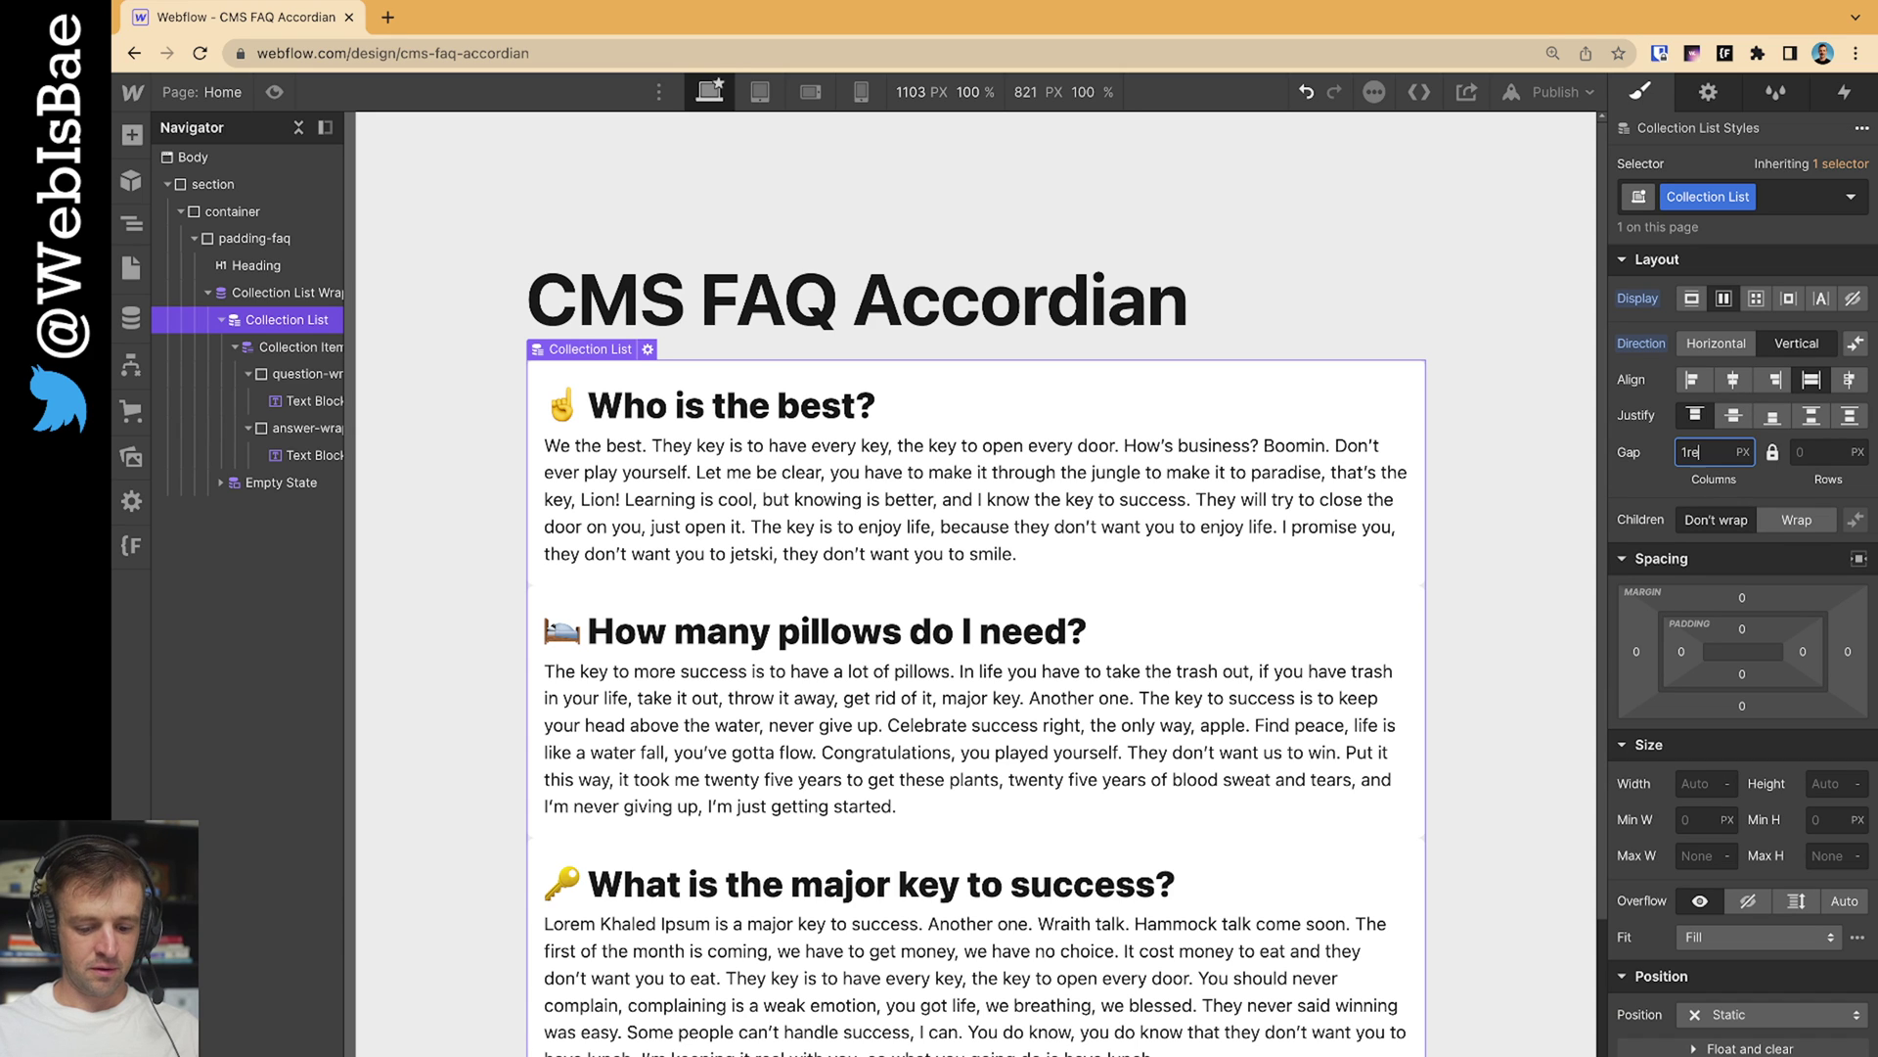
{"action": "type", "text": "m"}
{"action": "key", "text": "Return"}
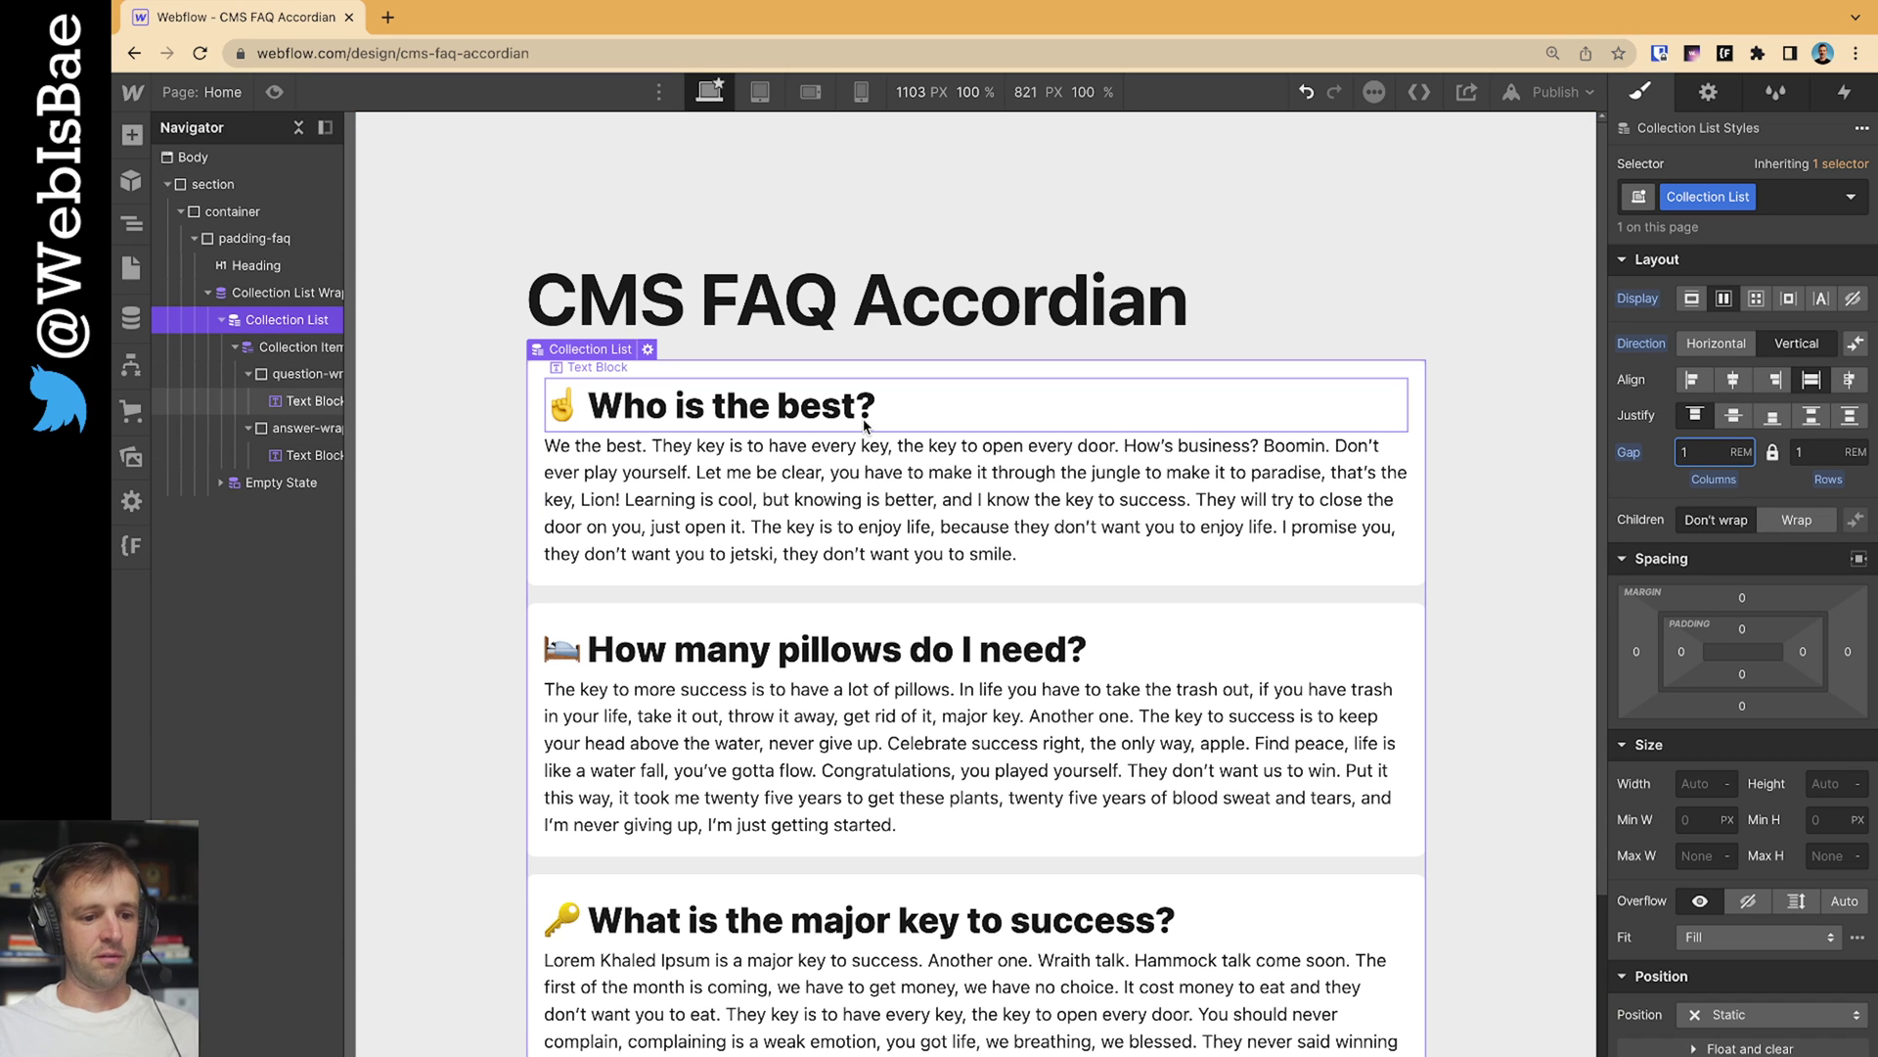
Give answer-wrapper a 1rem top margin
{"action": "left_click", "coordinate": [859, 467]}
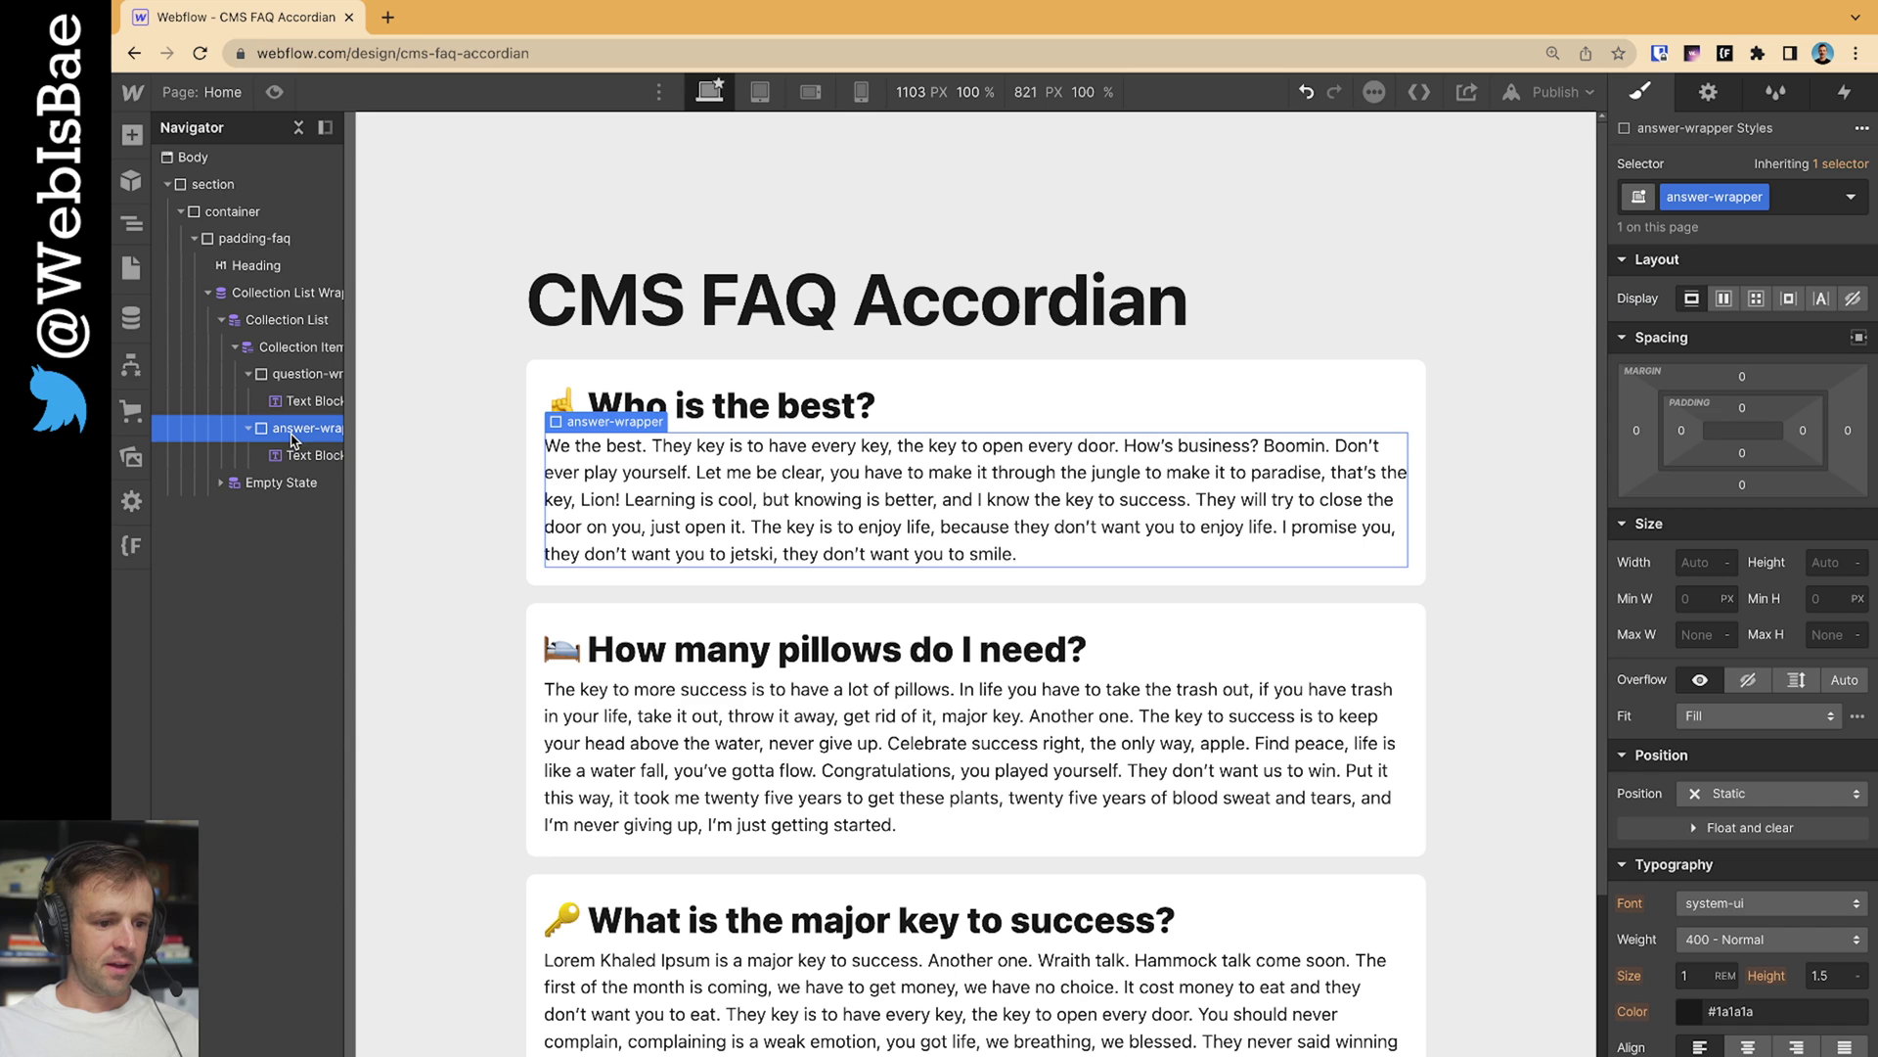
{"action": "left_click", "coordinate": [1748, 375]}
{"action": "type", "text": "1"}
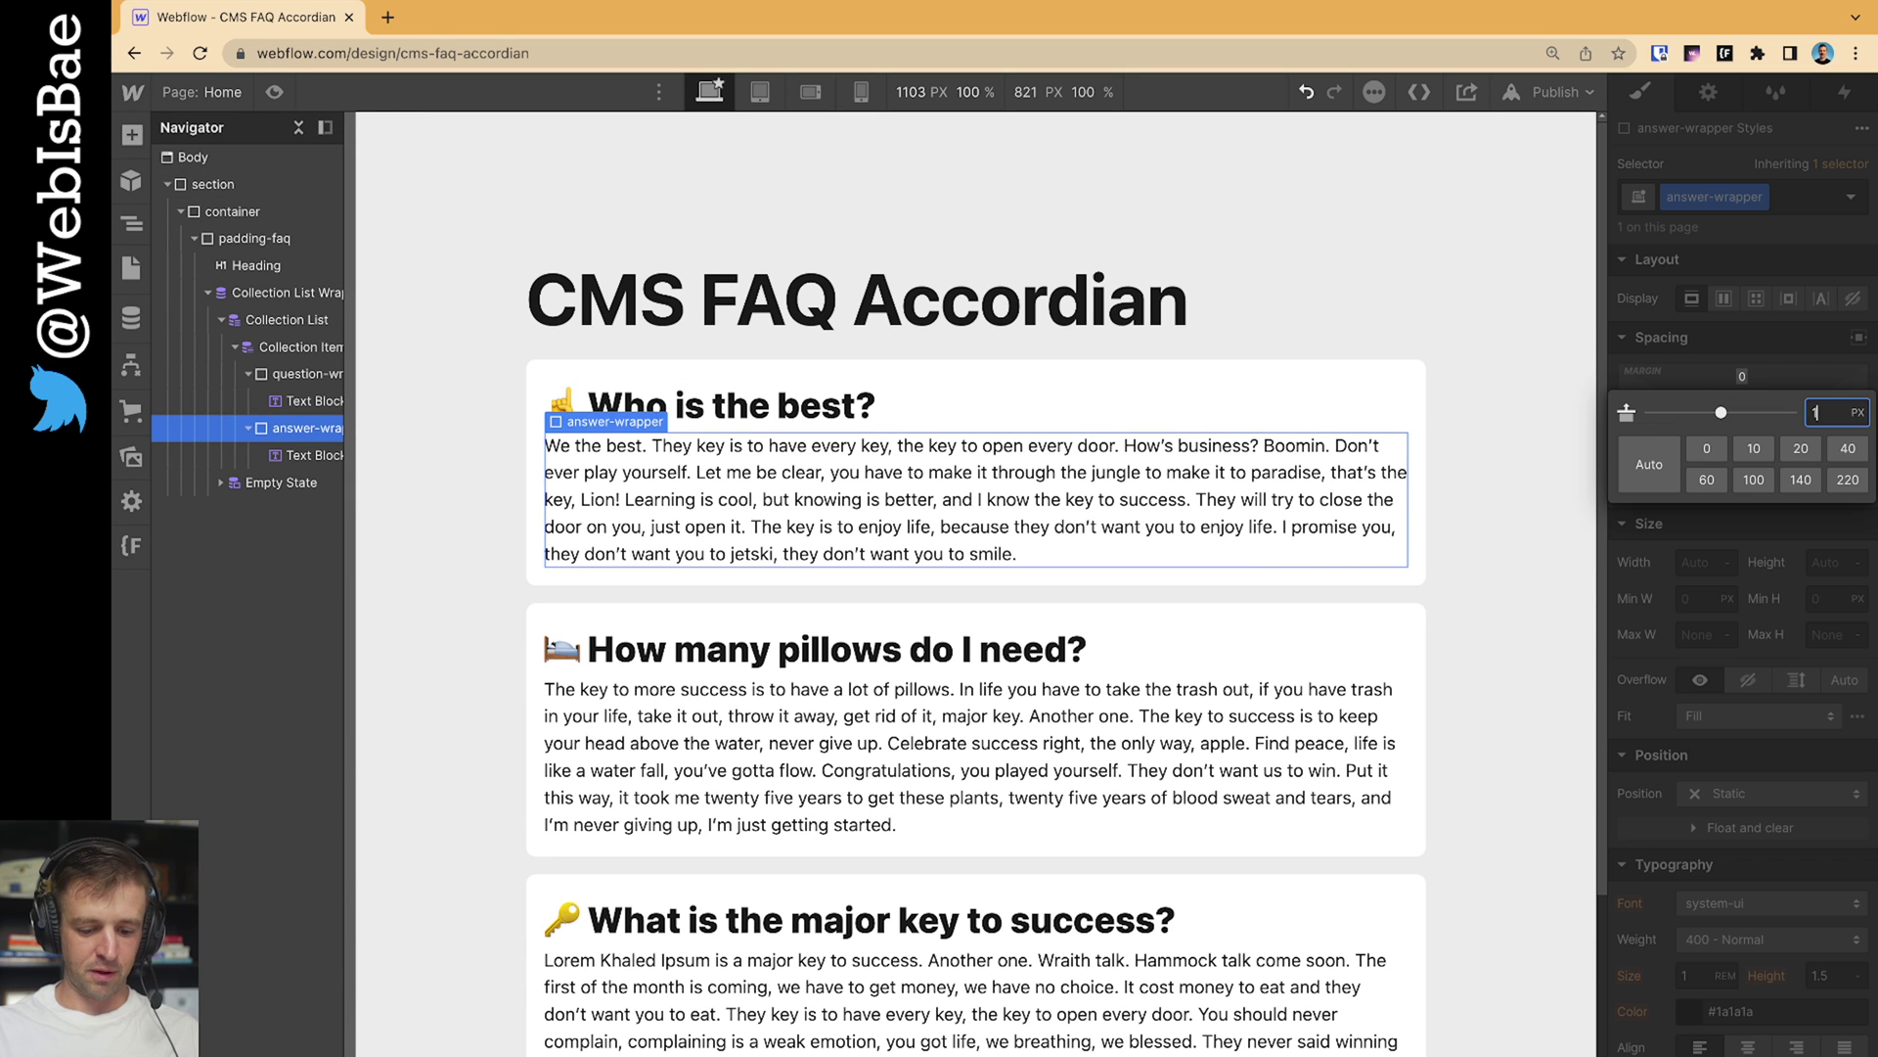
{"action": "type", "text": "rem"}
{"action": "key", "text": "Return"}
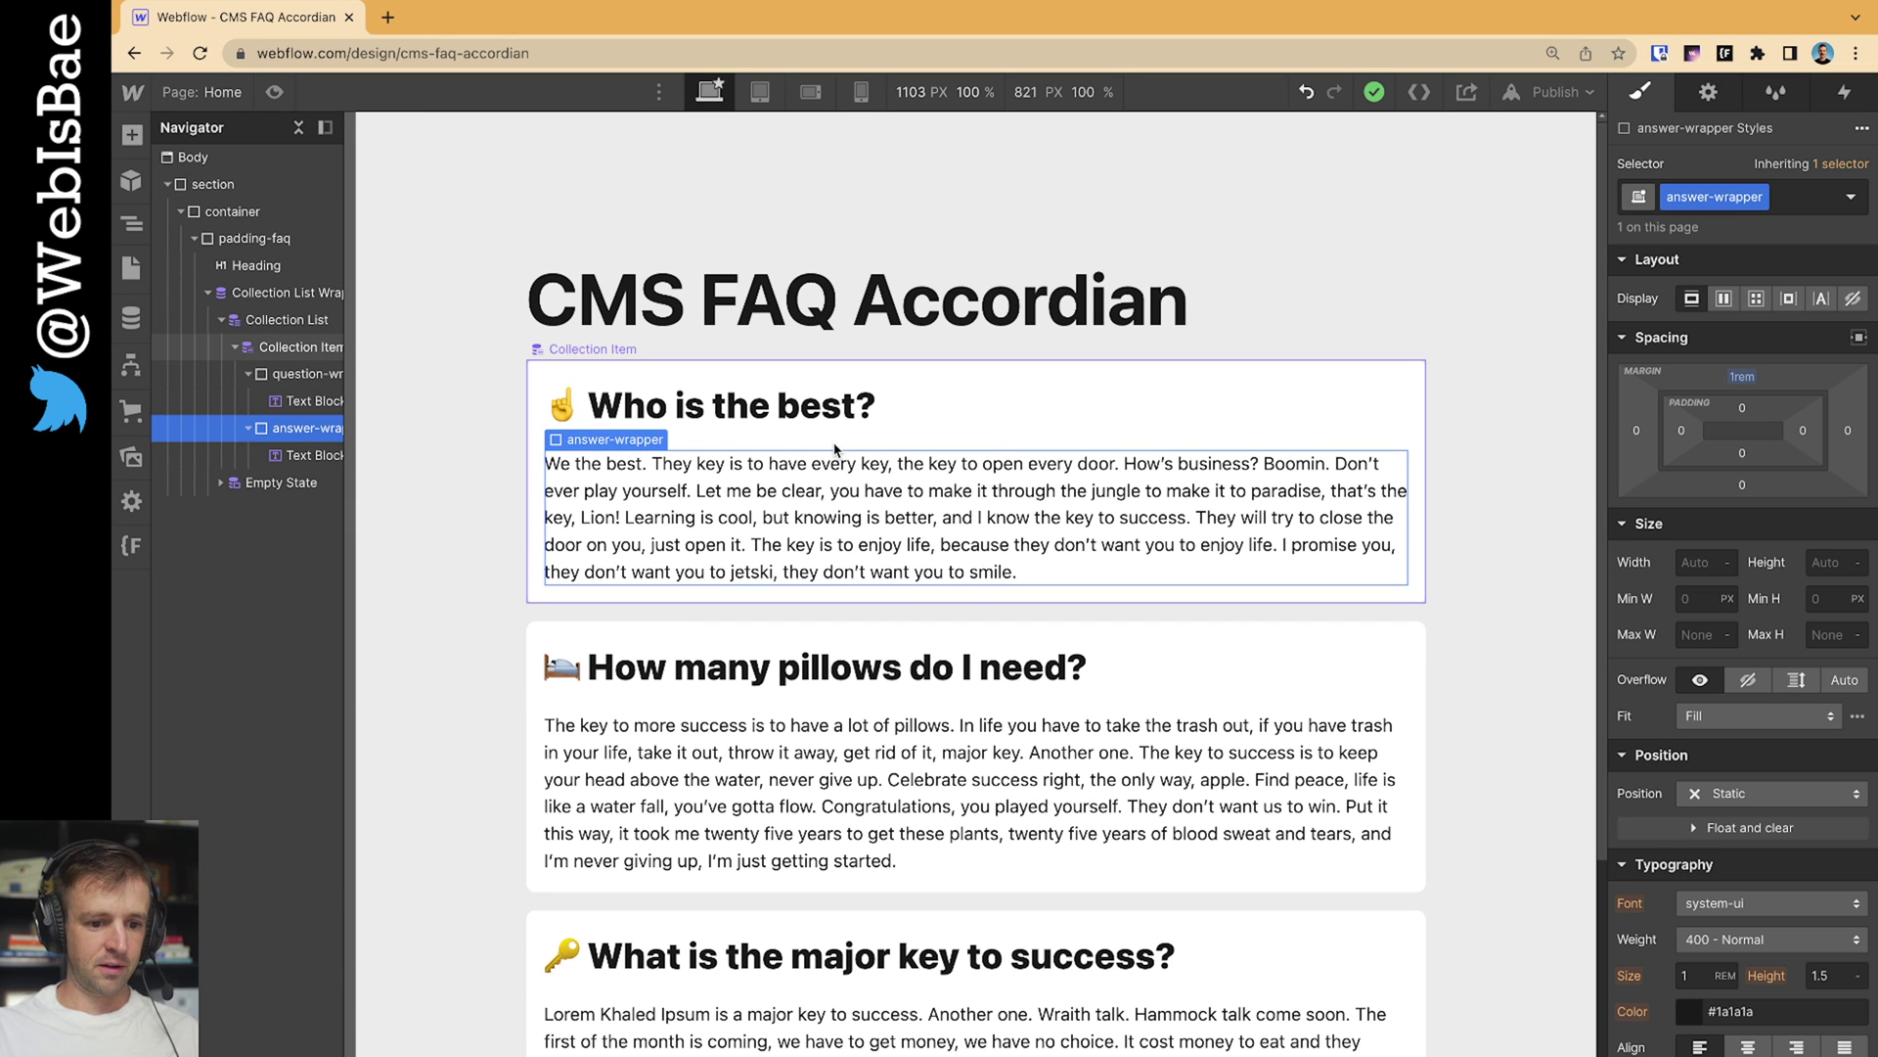
Select the question-wrapper block and bring up the Add Elements panel
{"action": "left_click", "coordinate": [834, 451]}
{"action": "scroll", "coordinate": [978, 587], "scroll_direction": "down", "scroll_amount": 3}
{"action": "scroll", "coordinate": [1365, 697], "scroll_direction": "up", "scroll_amount": 1}
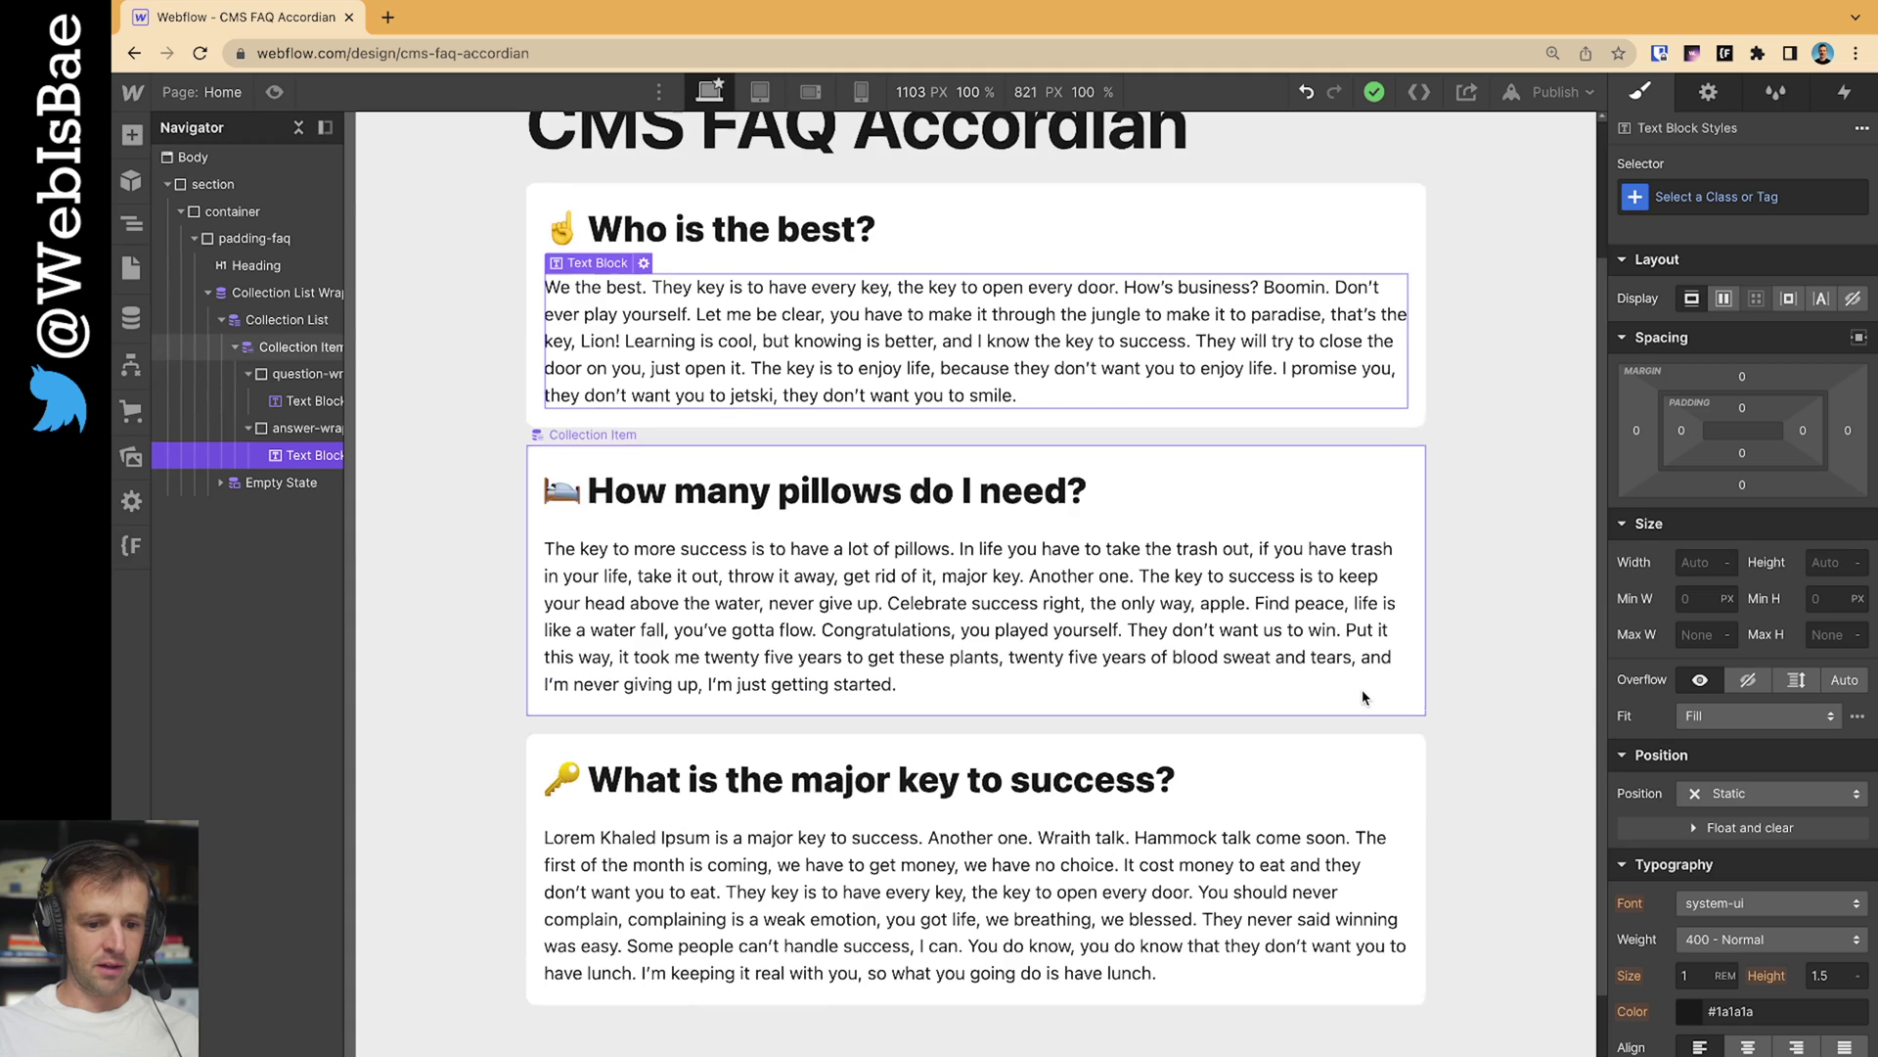
{"action": "scroll", "coordinate": [1345, 641], "scroll_direction": "up", "scroll_amount": 1}
{"action": "scroll", "coordinate": [1207, 334], "scroll_direction": "up", "scroll_amount": 1}
{"action": "left_click", "coordinate": [1188, 403]}
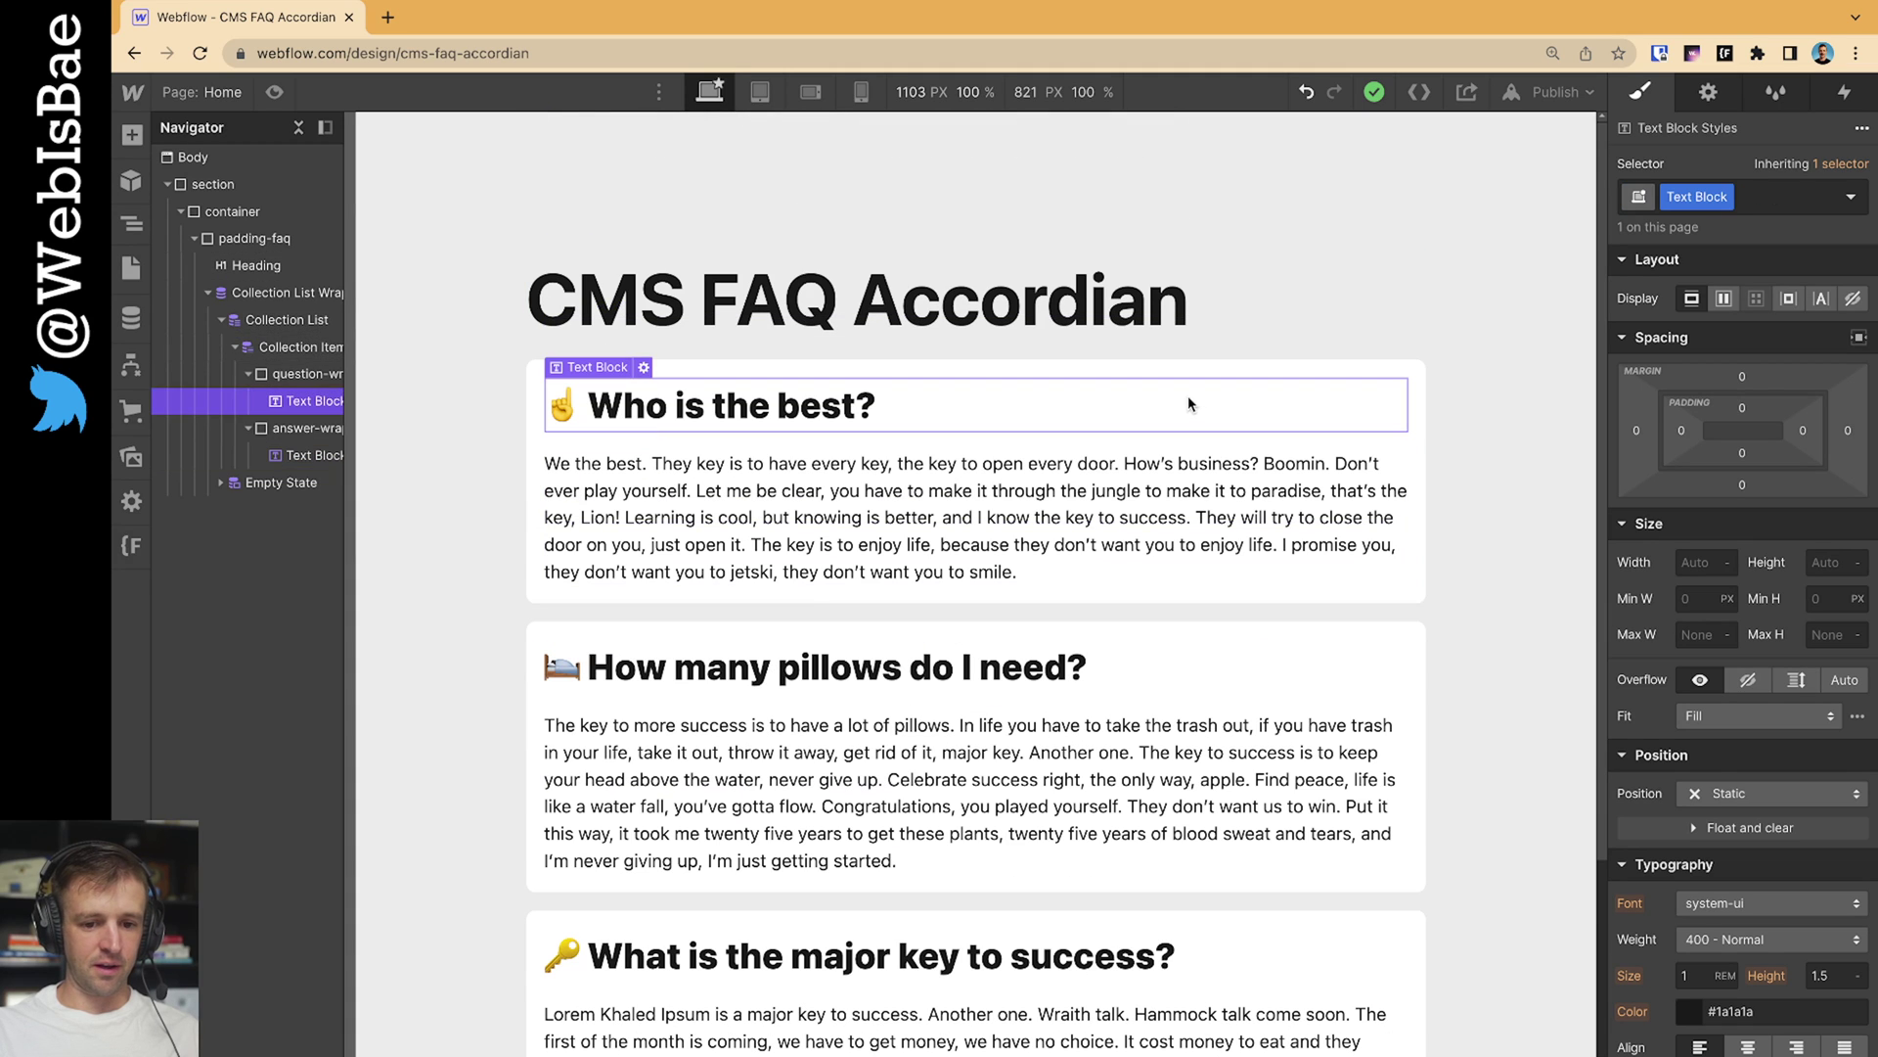
{"action": "left_click", "coordinate": [283, 381]}
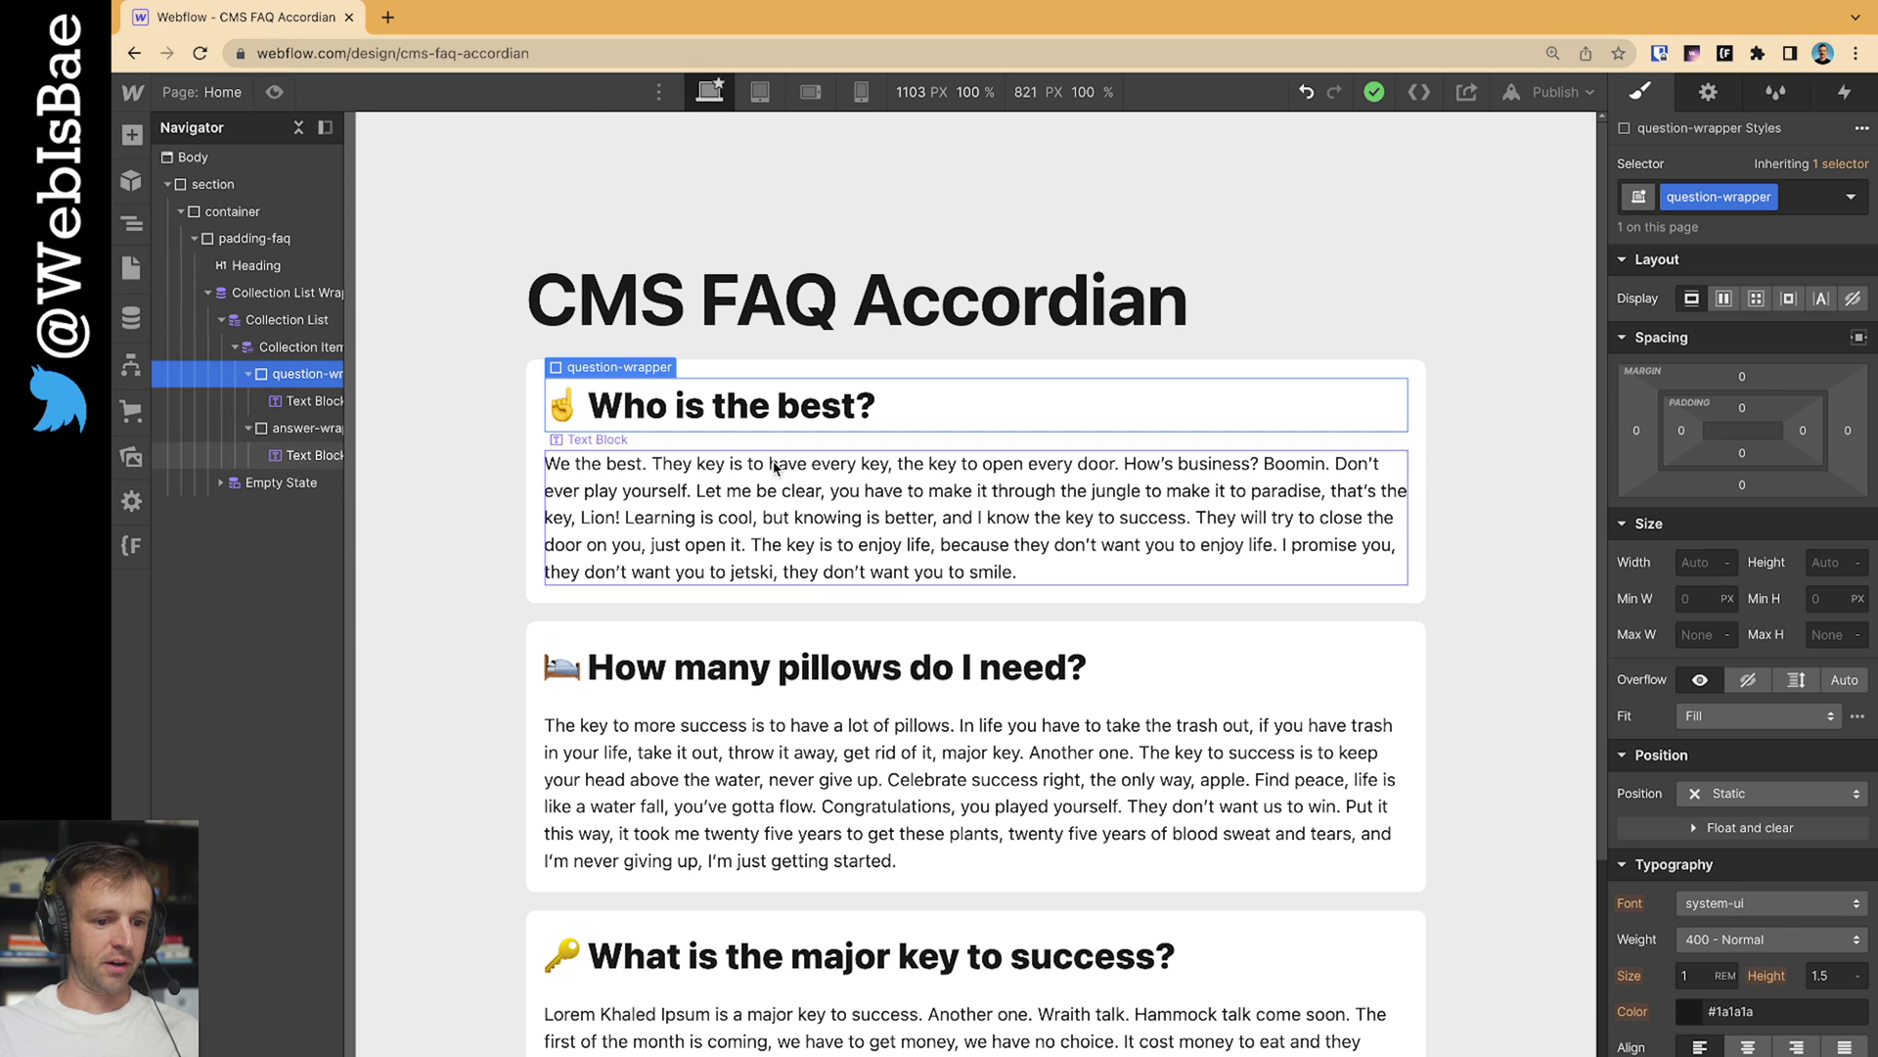
{"action": "left_click", "coordinate": [133, 134]}
Place an HTML Embed holding the pasted chevron SVG code inside the question wrapper
{"action": "scroll", "coordinate": [253, 685], "scroll_direction": "down", "scroll_amount": 10}
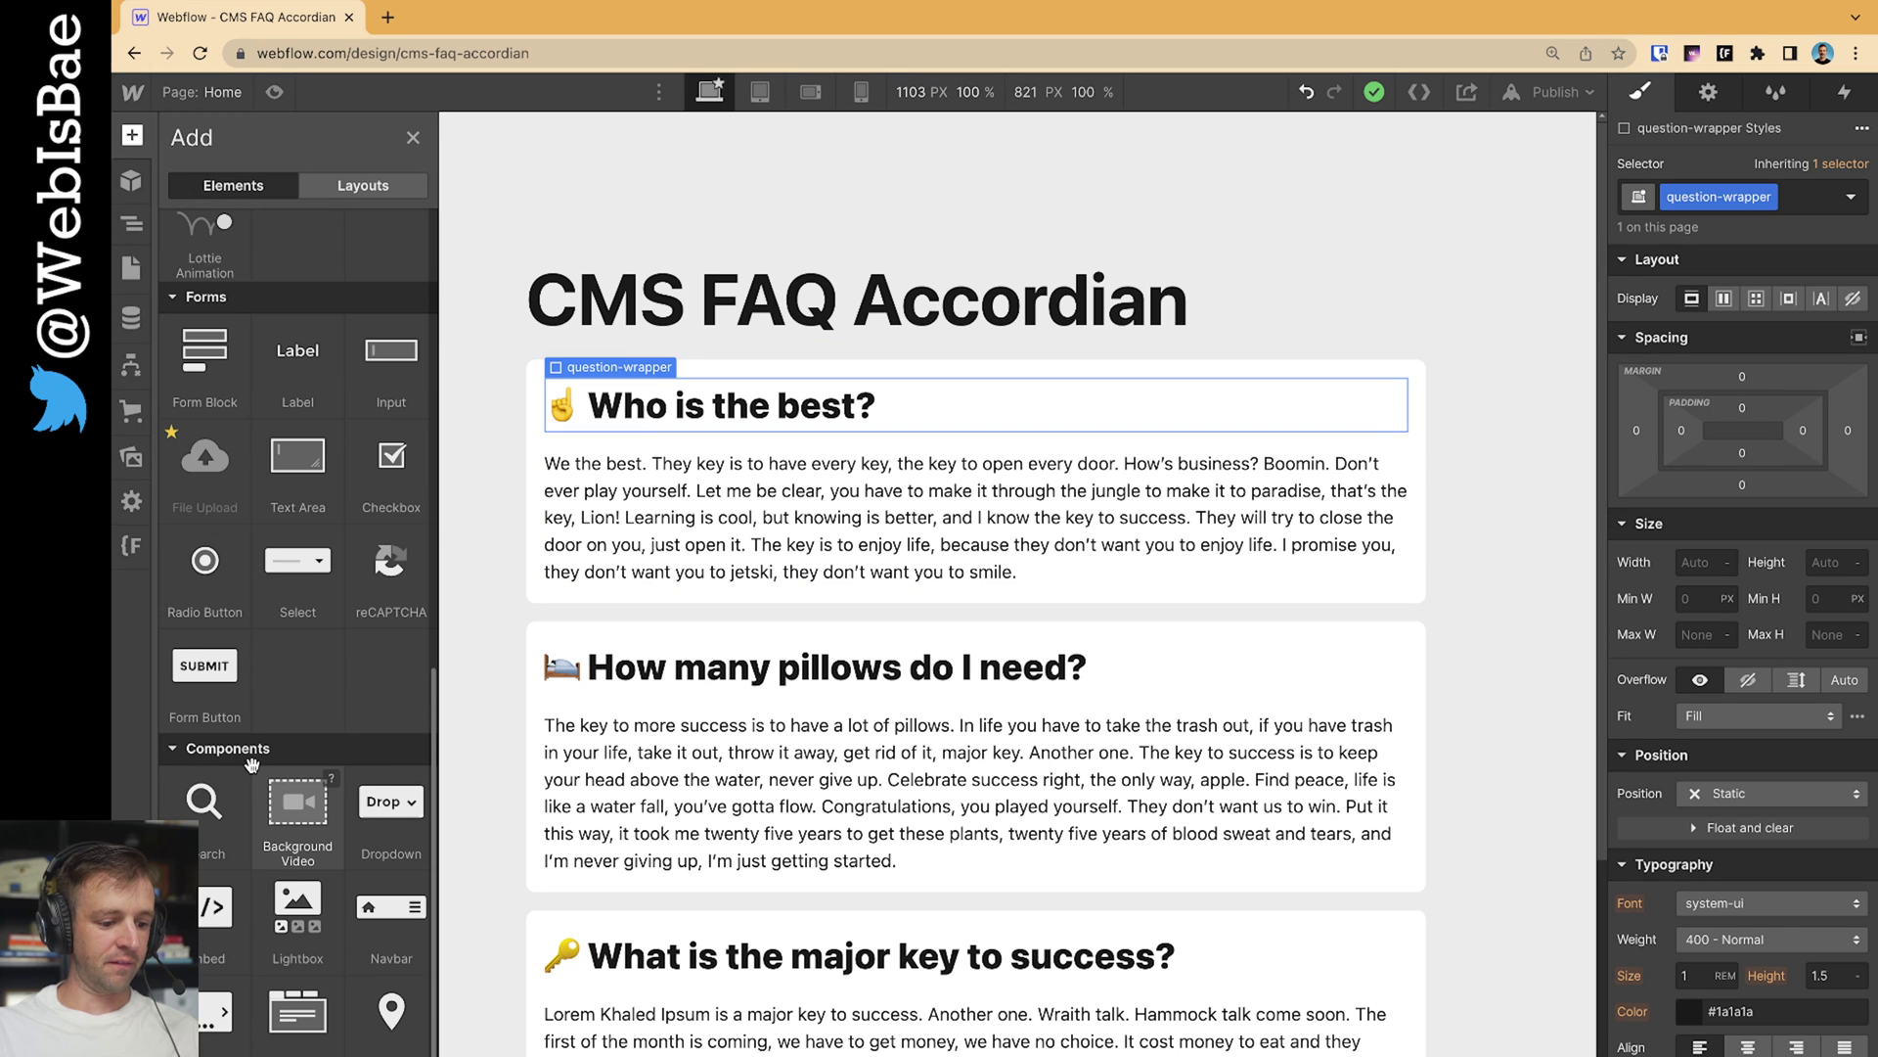
{"action": "scroll", "coordinate": [251, 763], "scroll_direction": "down", "scroll_amount": 2}
{"action": "left_click_drag", "start_coordinate": [210, 775], "coordinate": [306, 427]}
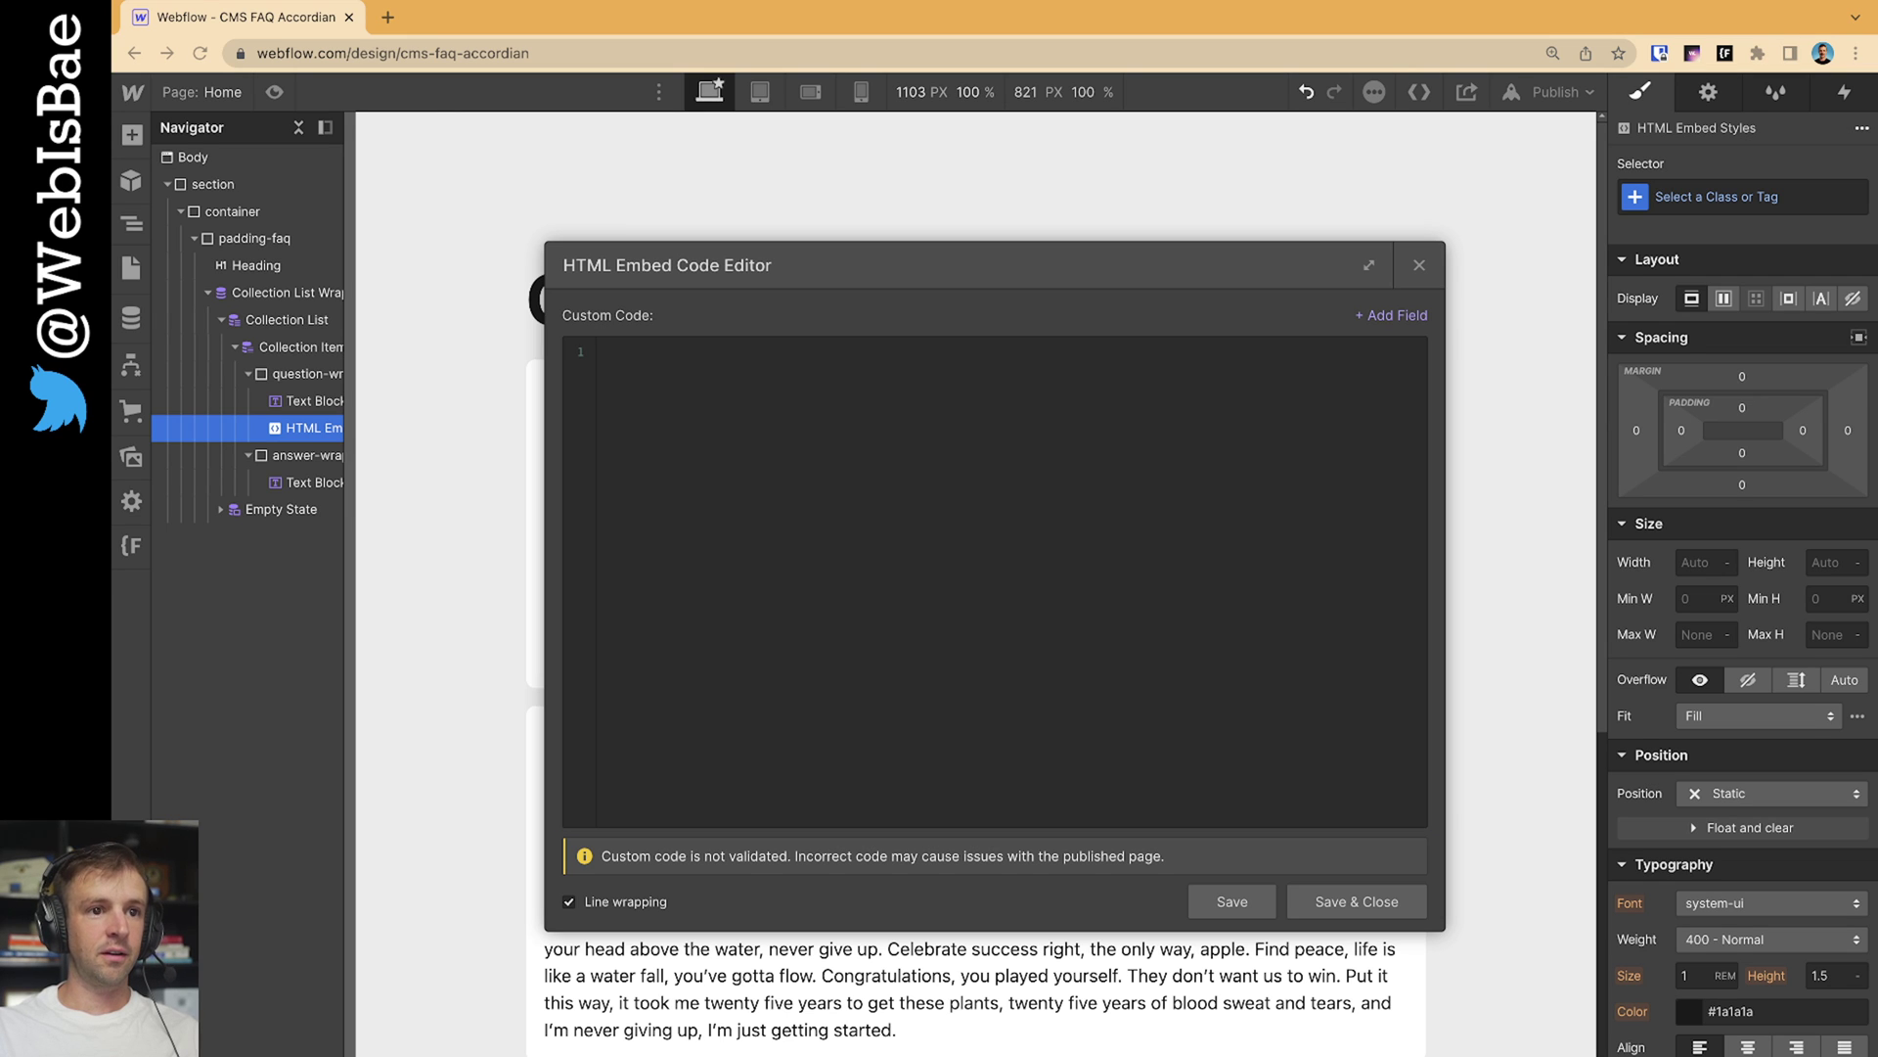
{"action": "left_click", "coordinate": [823, 455]}
{"action": "type", "text": "<svg xmlns=\"http://www.w3.org/2000/svg\" xmlns:xlink=\"http://www.w3.org/1999/xlink\" aria-hidden=\"true\" role=\"img\" class=\"iconify iconify--ic\" width=\"100%\" height=\"100%\" preserveAspectRatio=\"xMidYMid meet\" viewBox=\"0 0 24 24\"><path fill=\"currentColor\" d=\"M7.41 8.59L12 13.17l4.59-4.58L18 10l-6 6l-6-6l1.41-1.41z\"></path></svg>"}
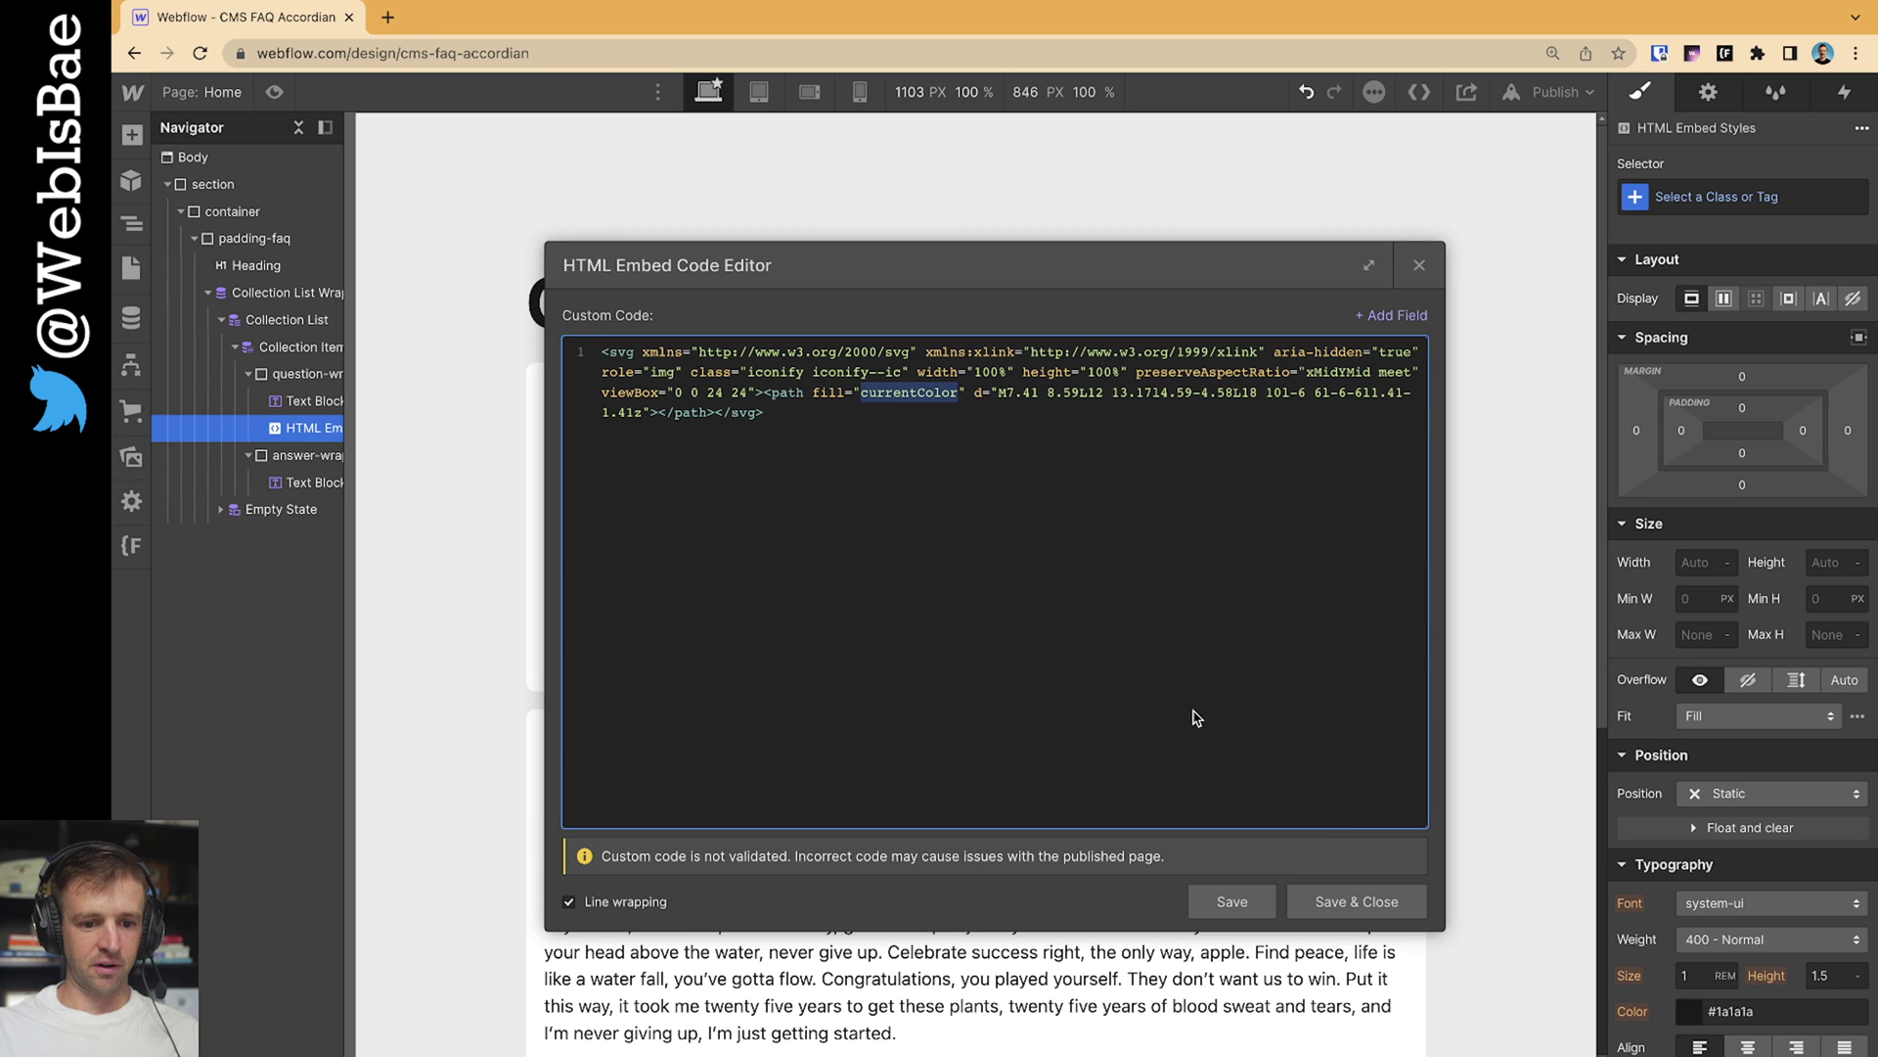
{"action": "left_click", "coordinate": [1356, 898]}
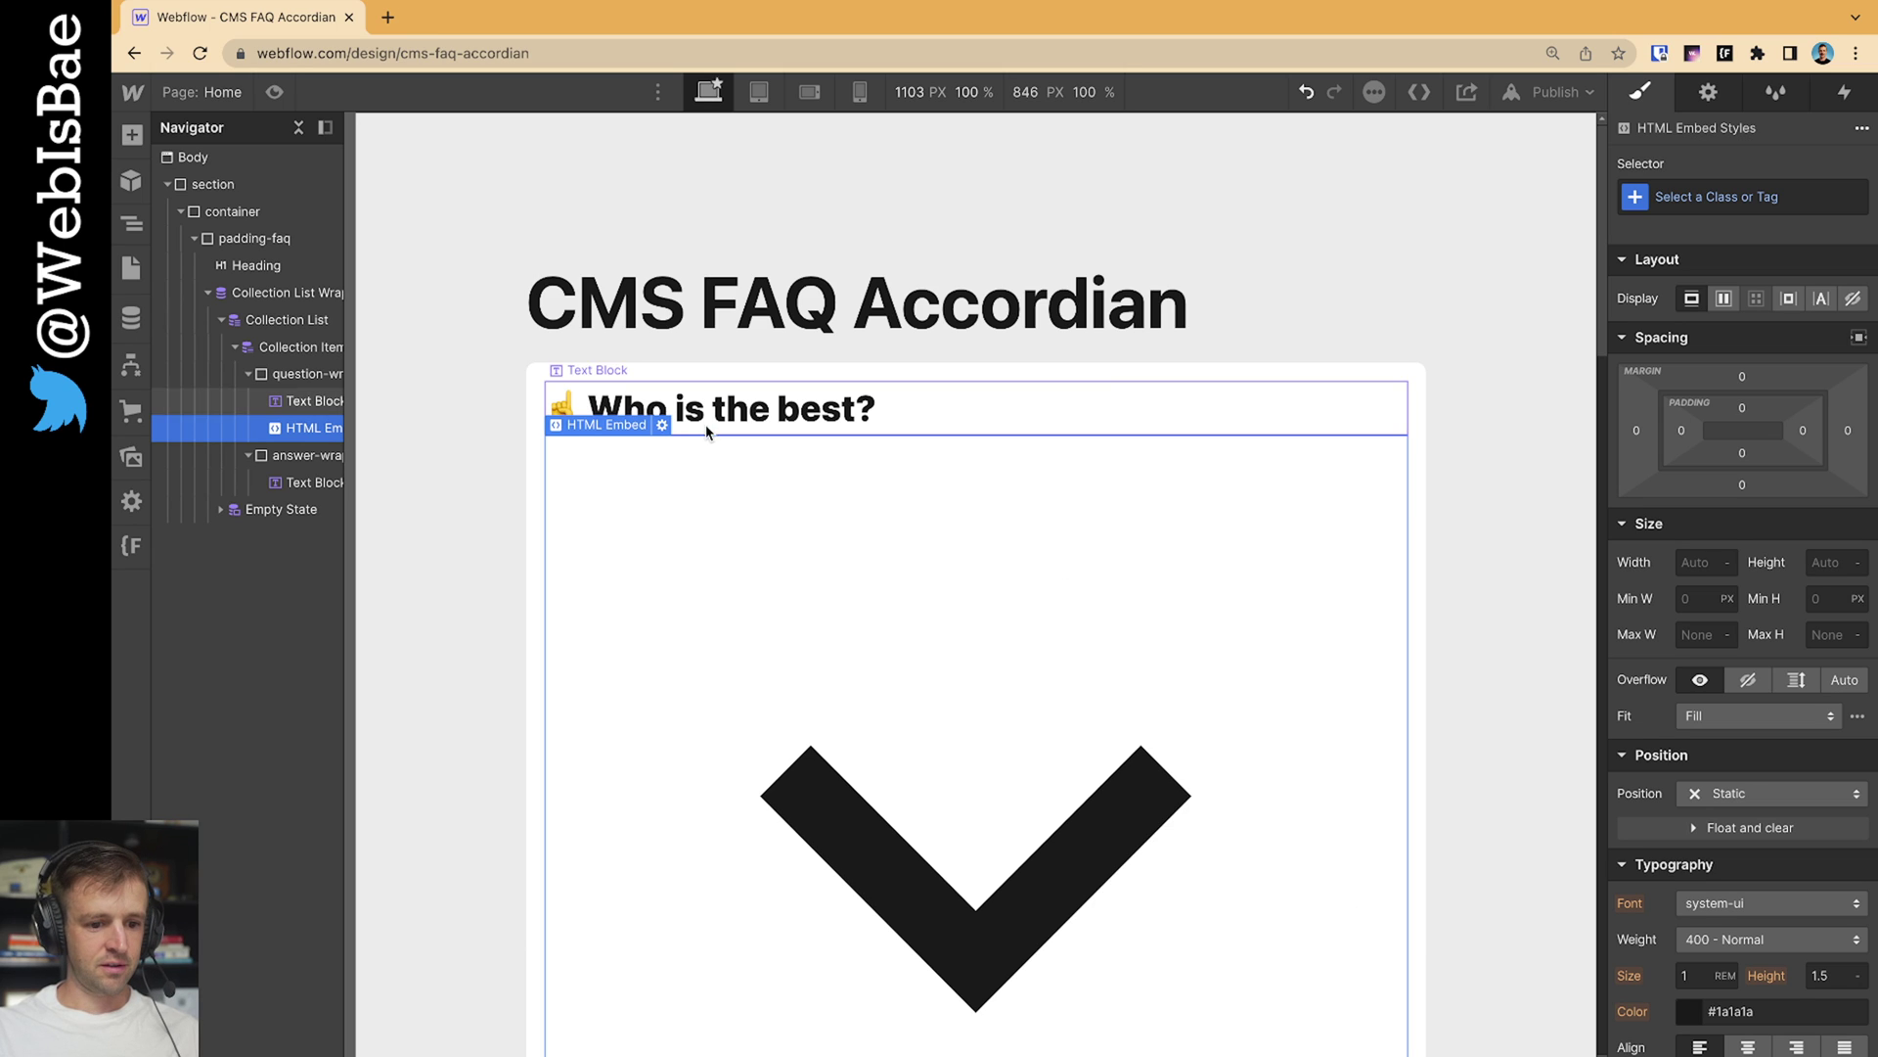
{"action": "left_click", "coordinate": [313, 400]}
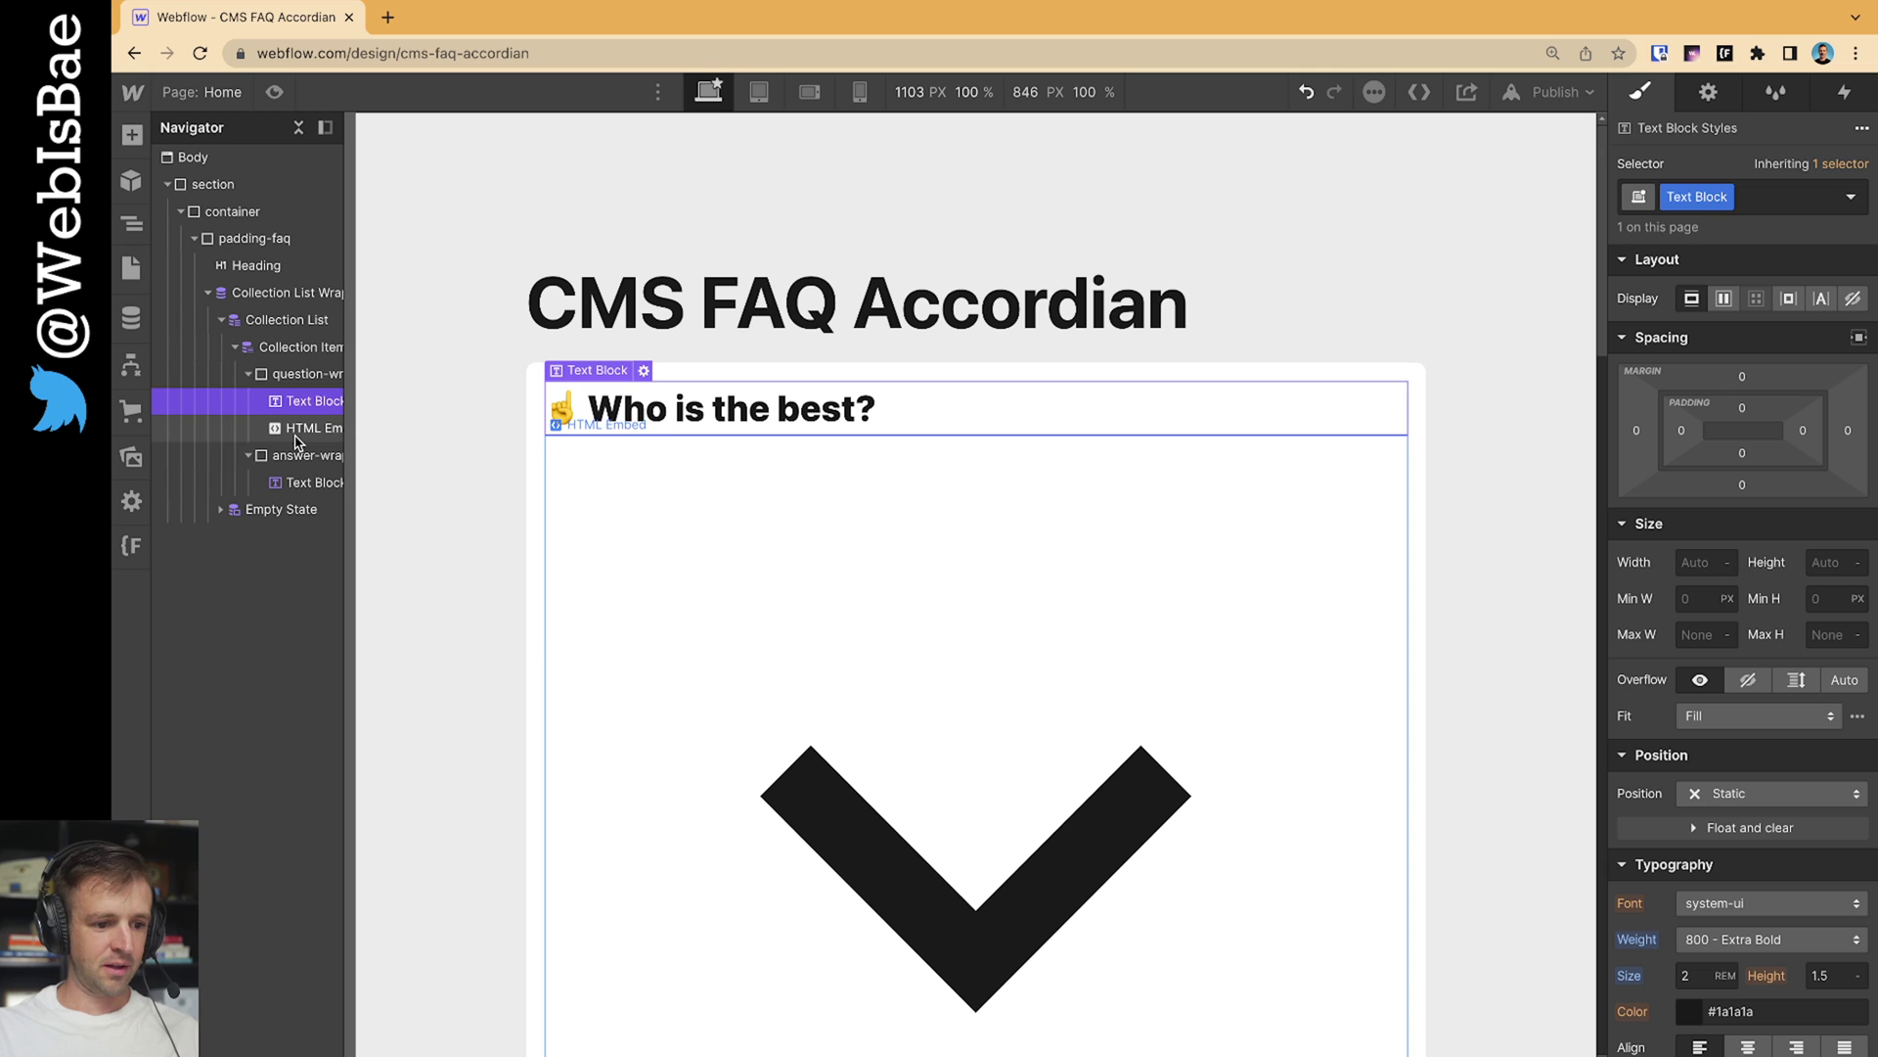
Size the chevron embed to 2rem width and 2rem height
{"action": "left_click", "coordinate": [311, 427]}
{"action": "left_click", "coordinate": [1694, 562]}
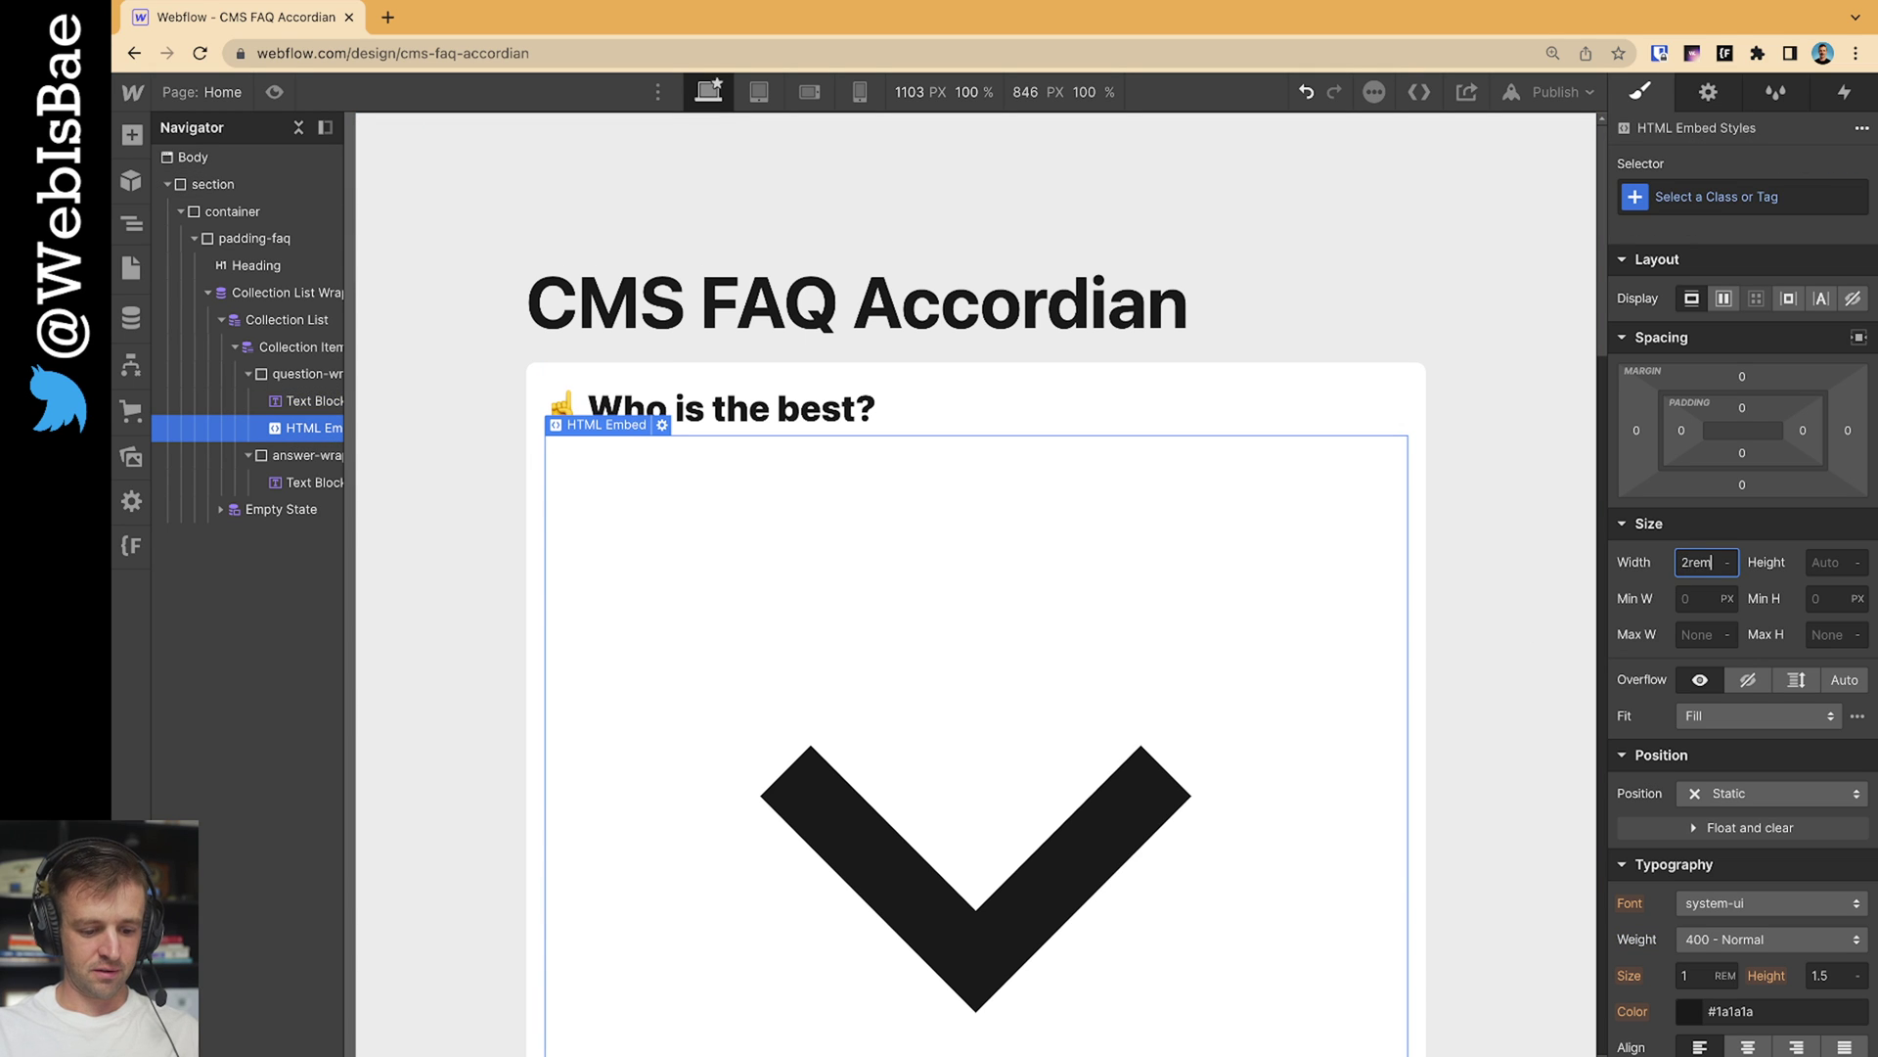
{"action": "type", "text": "2rem"}
{"action": "key", "text": "Return"}
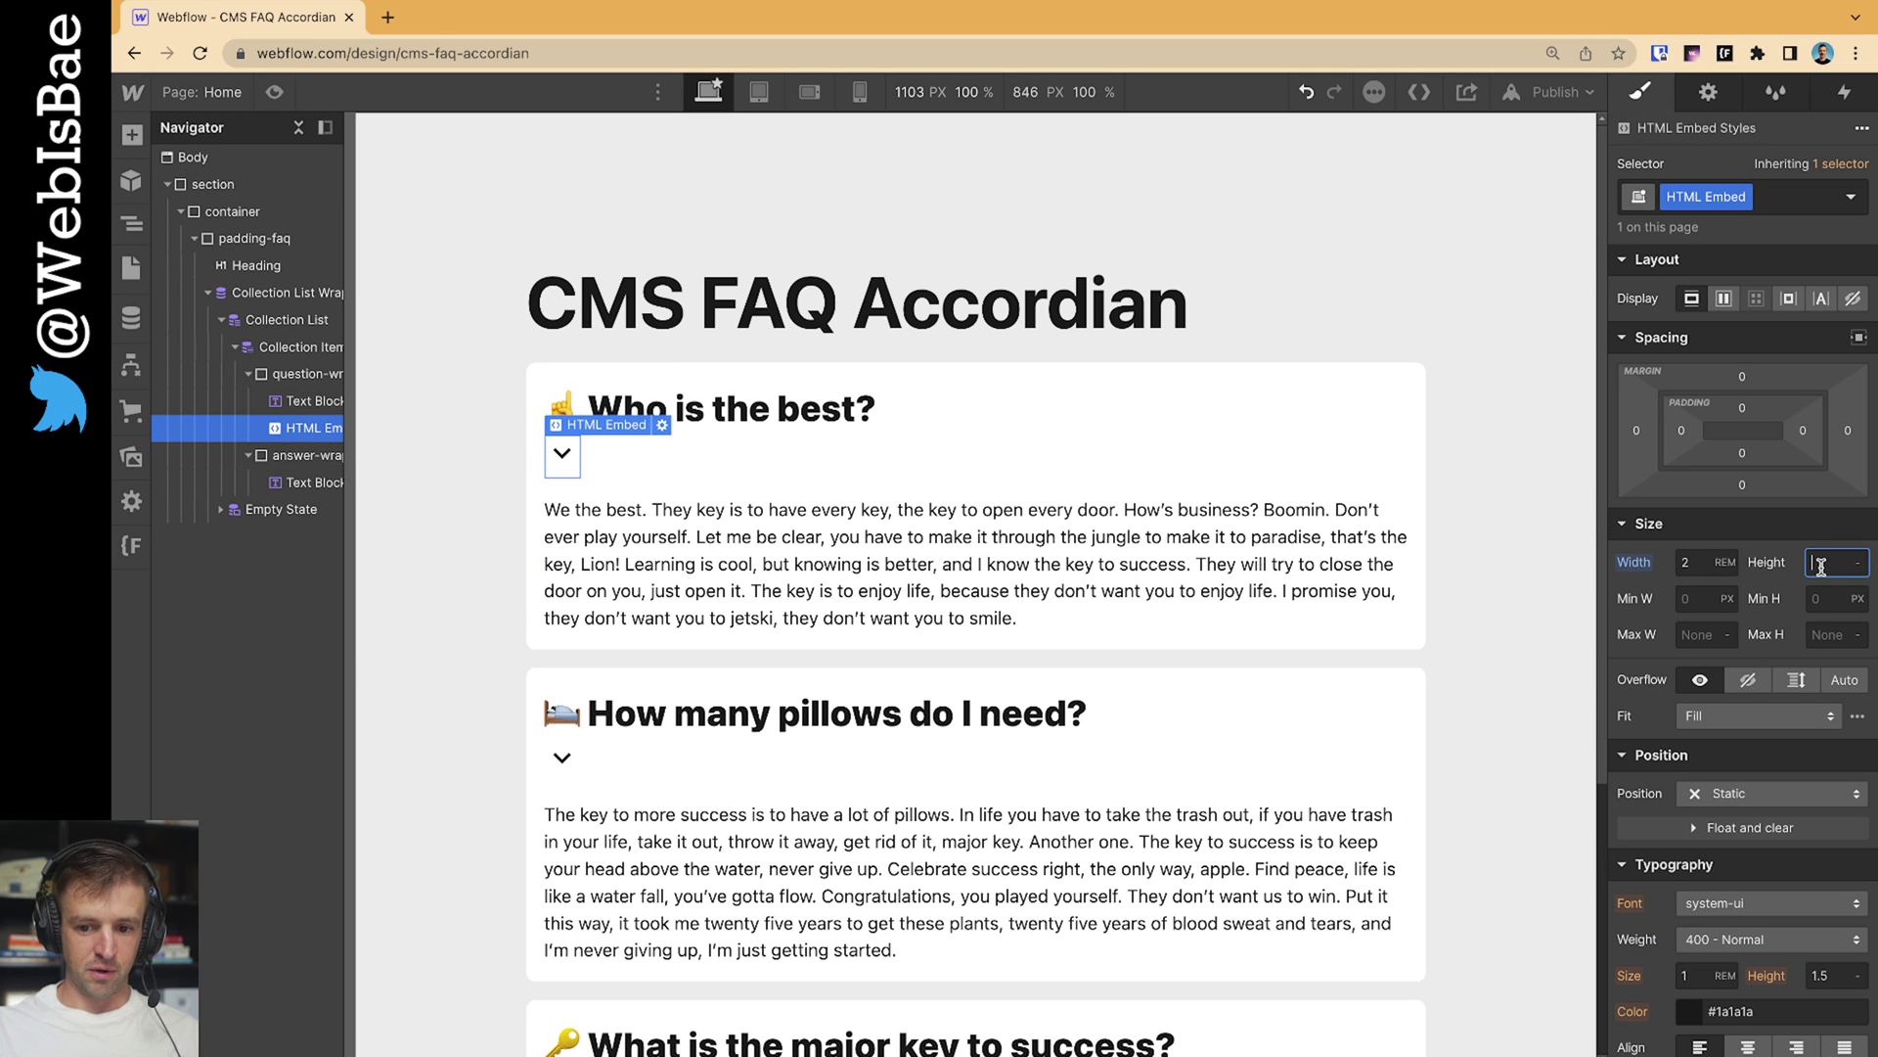
{"action": "type", "text": "2rem"}
{"action": "key", "text": "Return"}
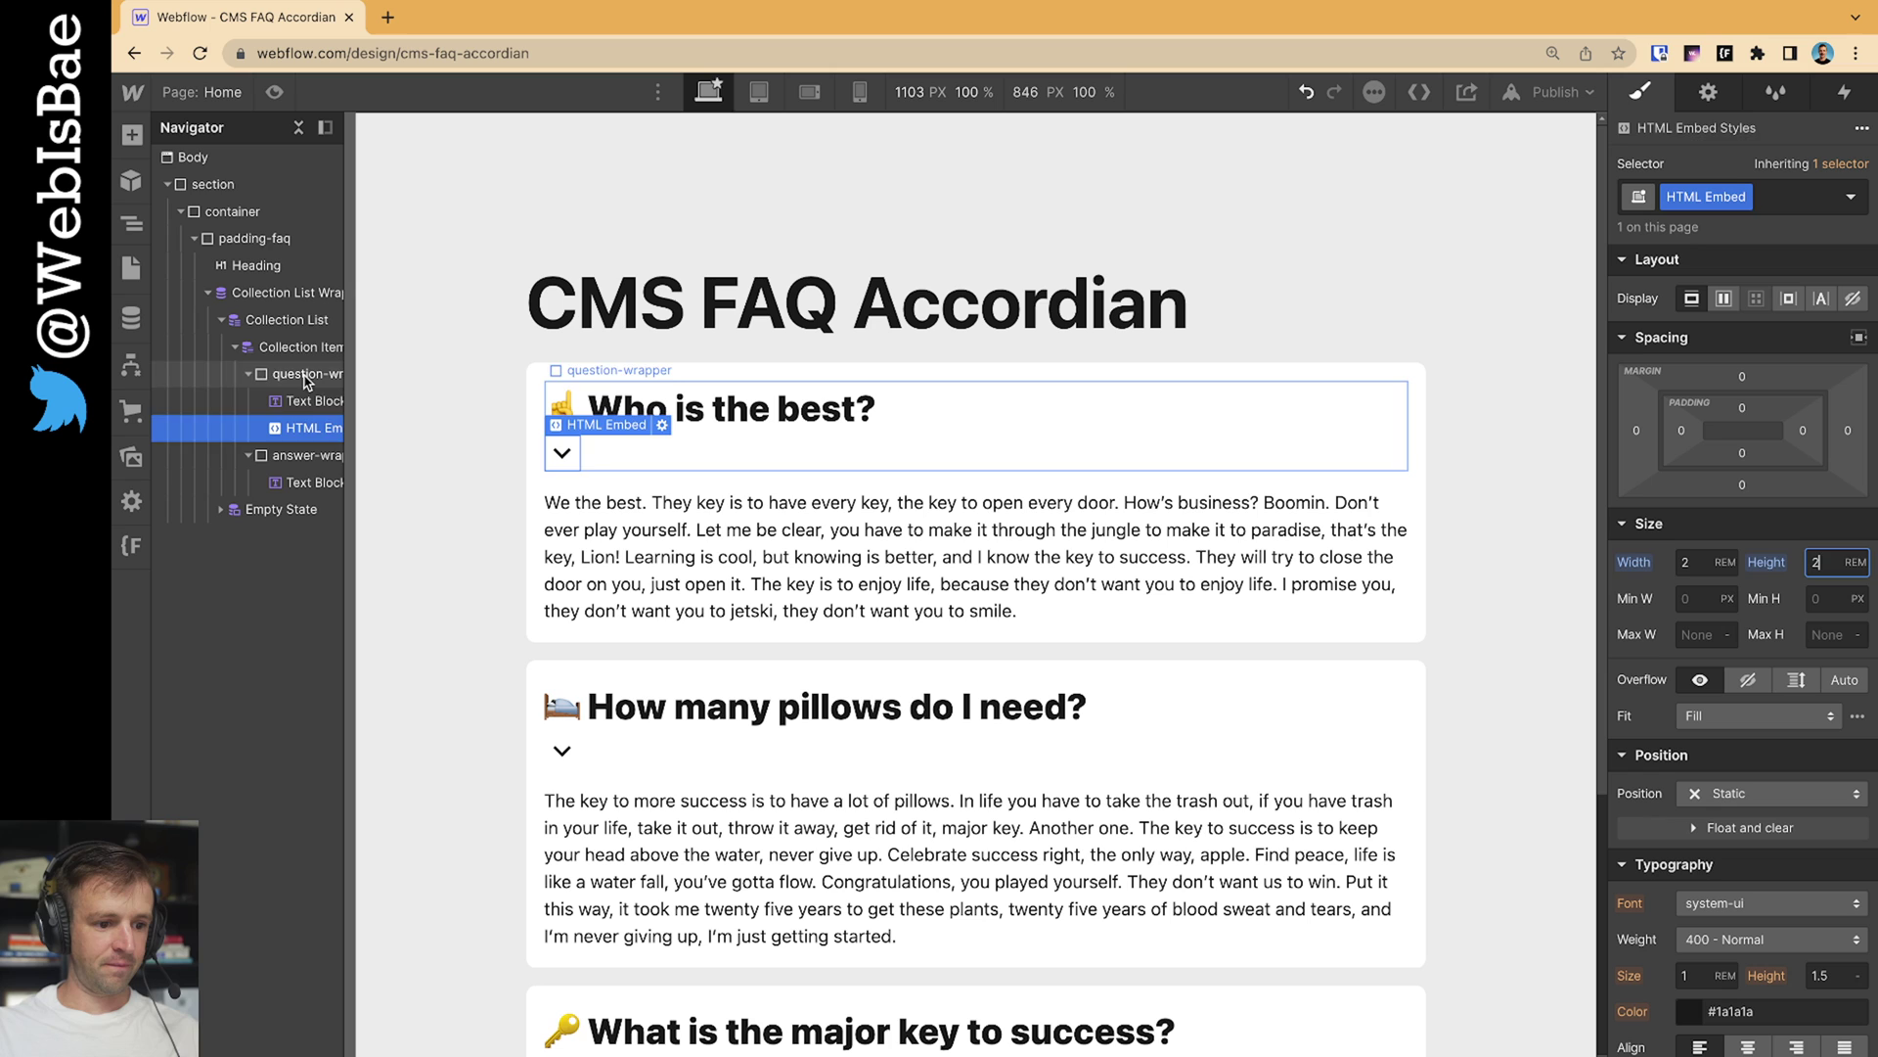
Make the question wrapper a flex row with Space Between justification
{"action": "left_click", "coordinate": [594, 396]}
{"action": "left_click", "coordinate": [1723, 298]}
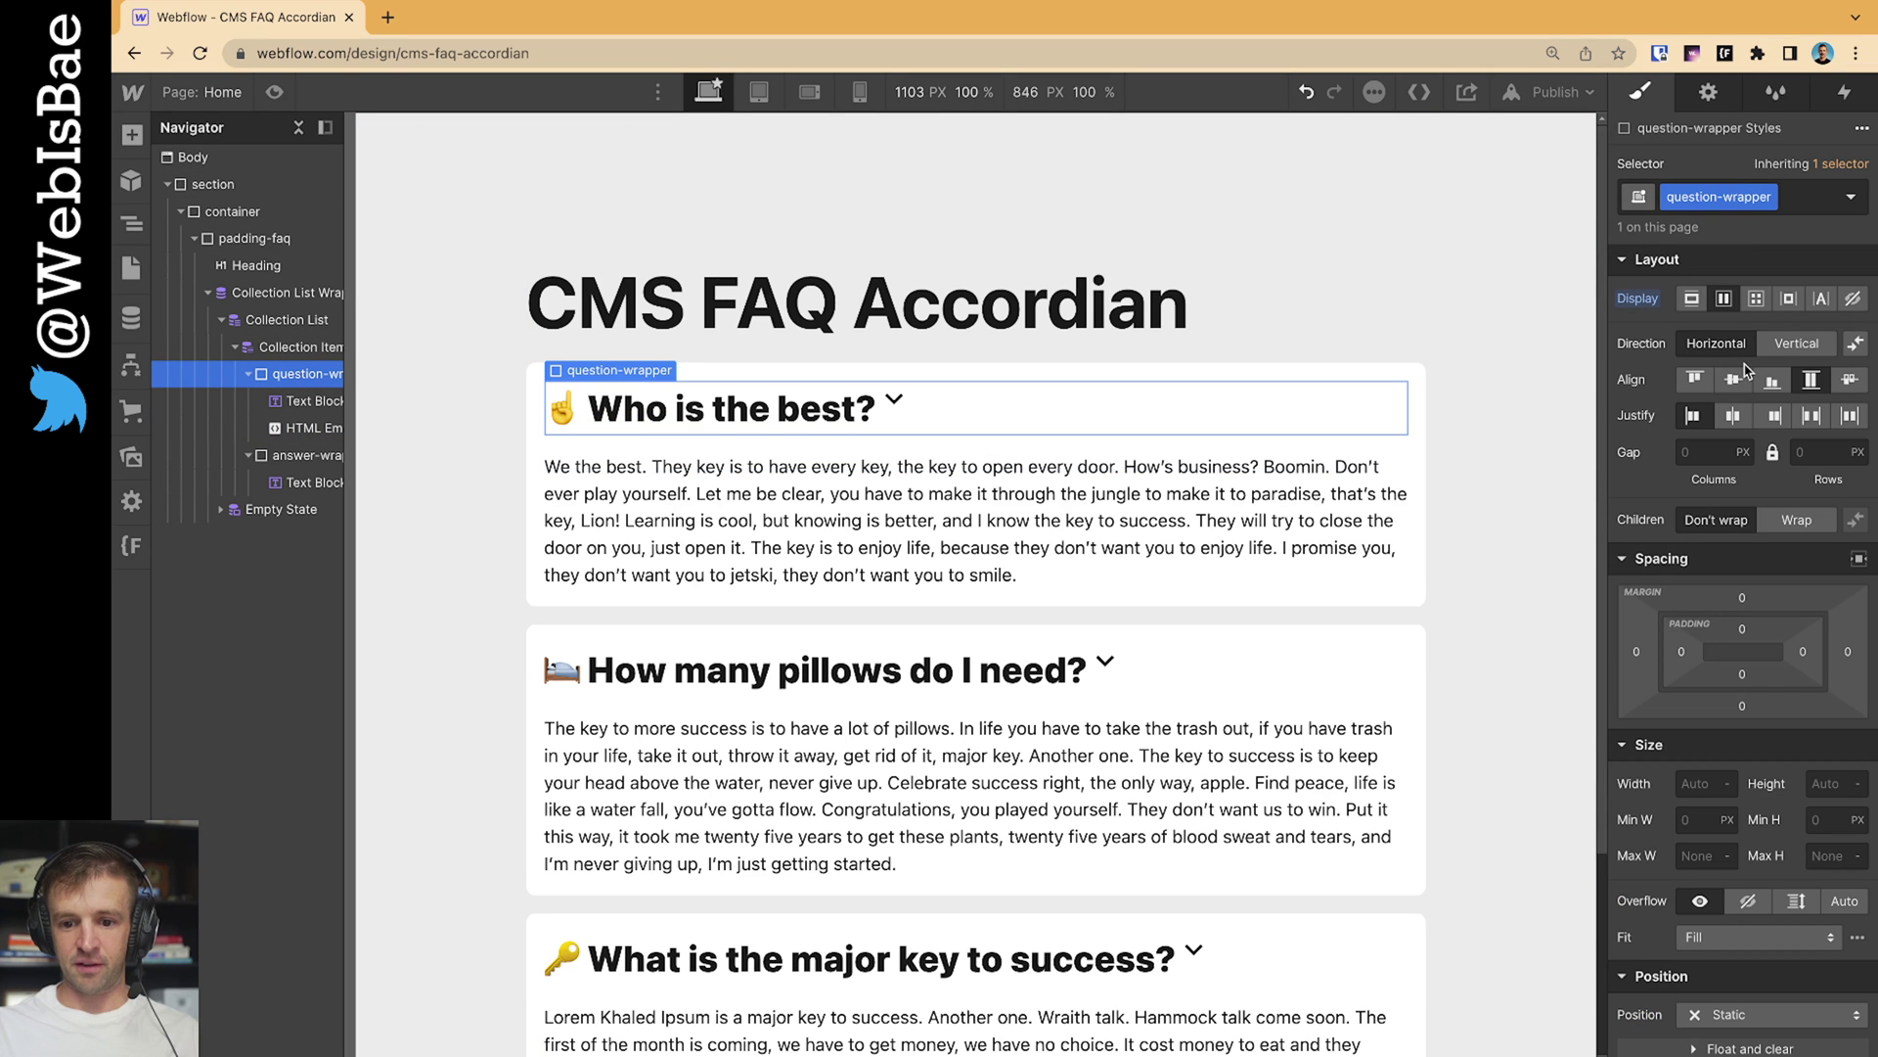
{"action": "left_click", "coordinate": [1813, 418]}
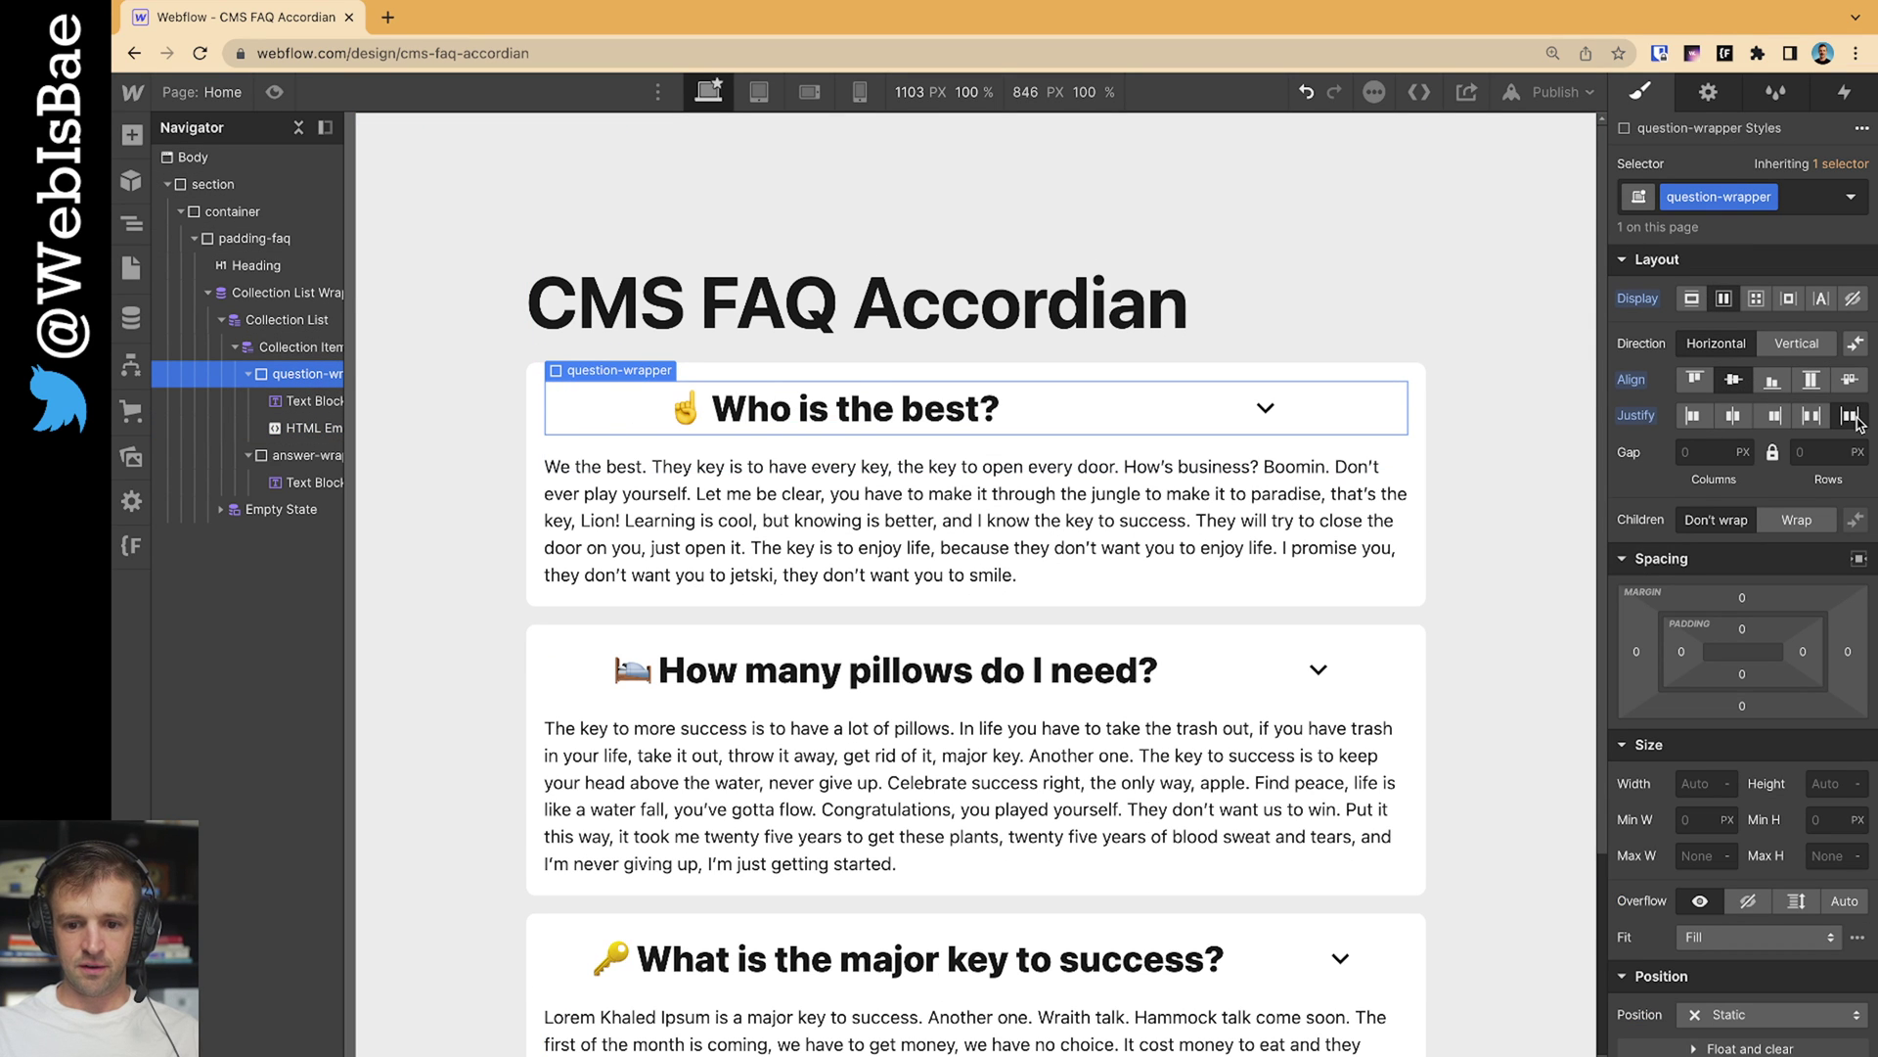
{"action": "left_click", "coordinate": [1815, 418]}
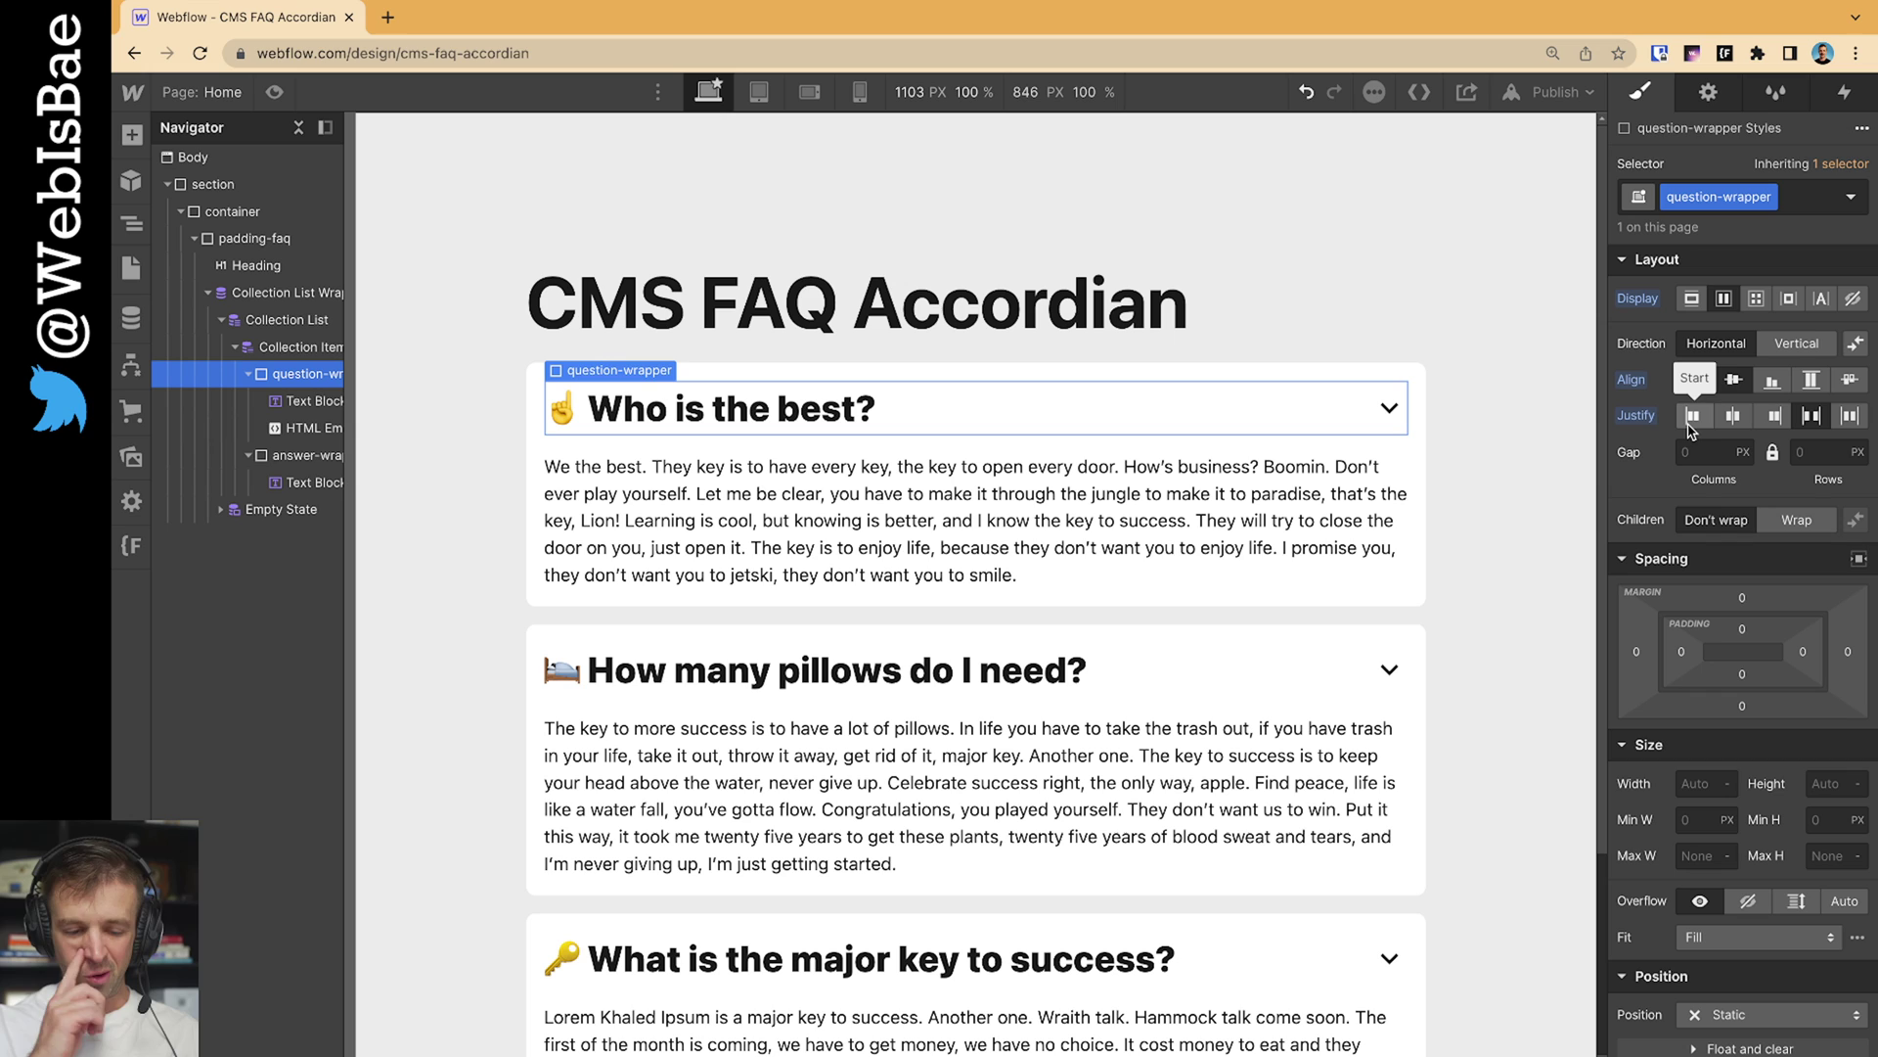
{"action": "left_click", "coordinate": [1289, 475]}
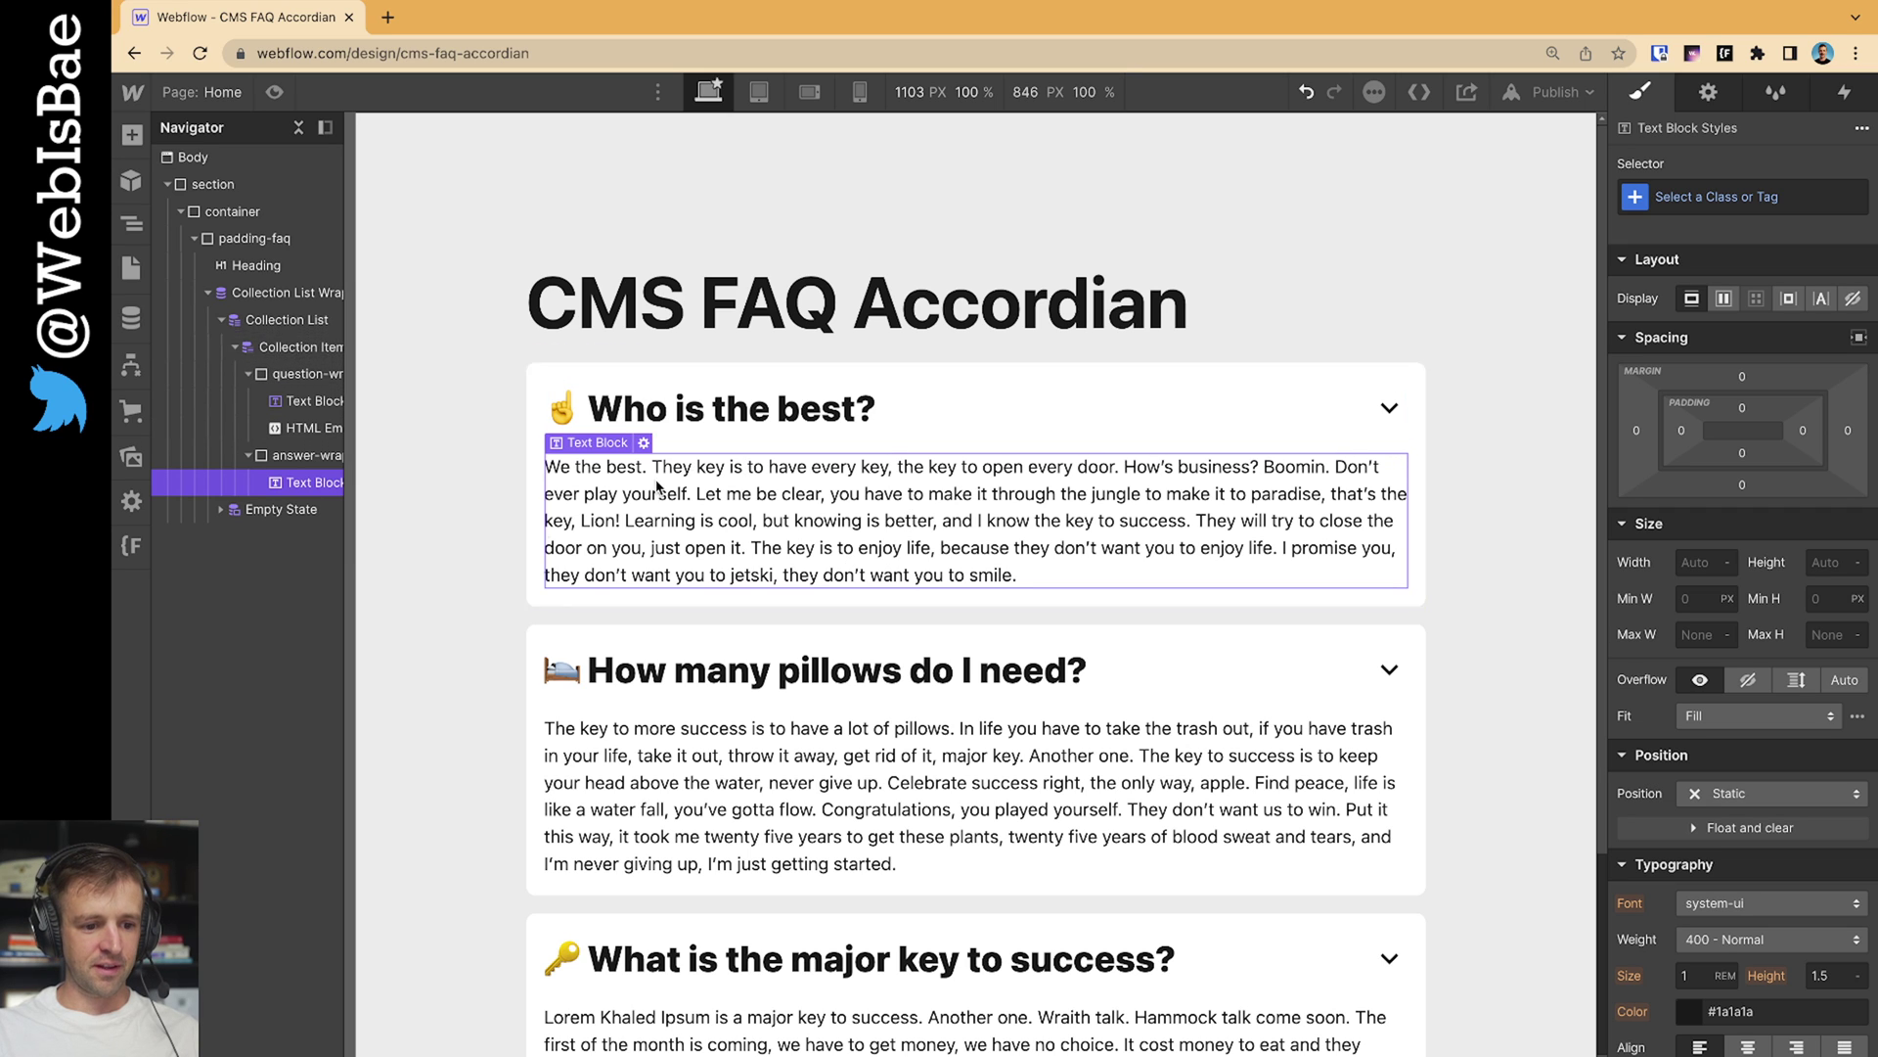
Select the FAQ card's Collection Item, widening the navigator to read element names
{"action": "left_click", "coordinate": [342, 453]}
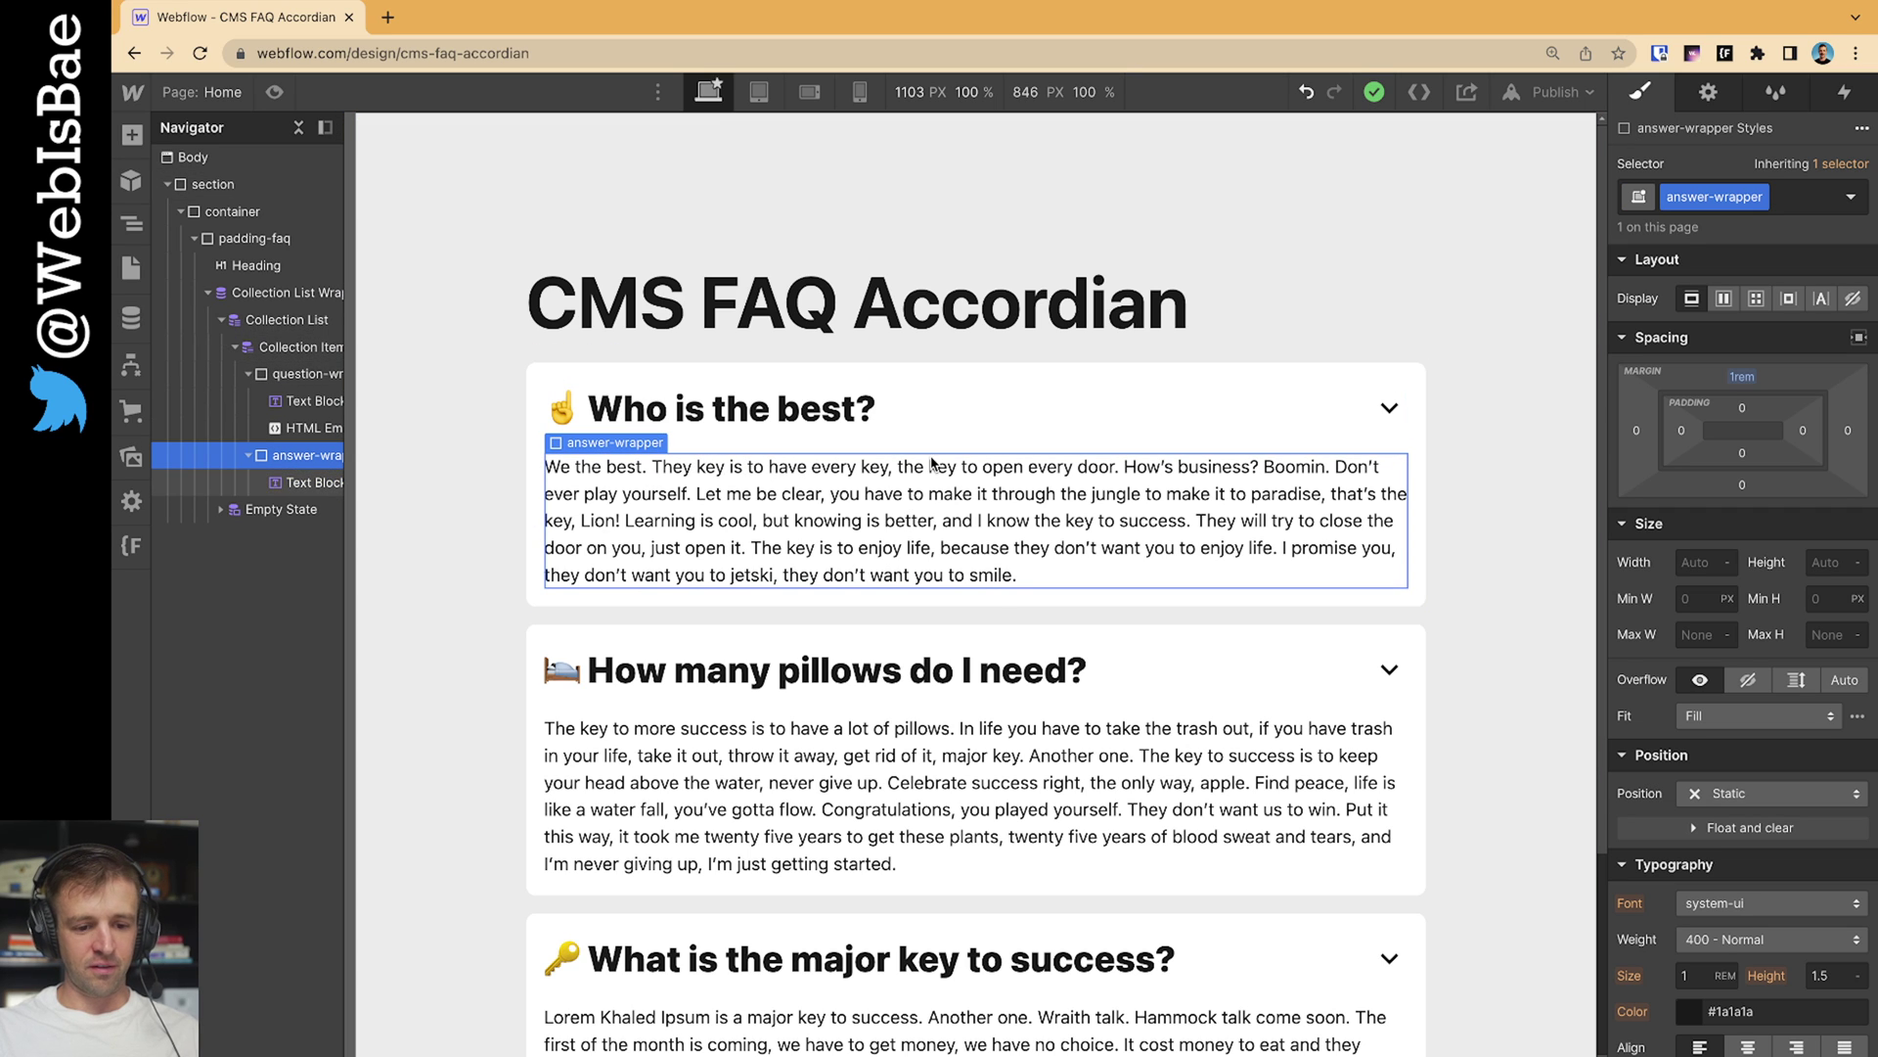
{"action": "left_click", "coordinate": [1372, 426]}
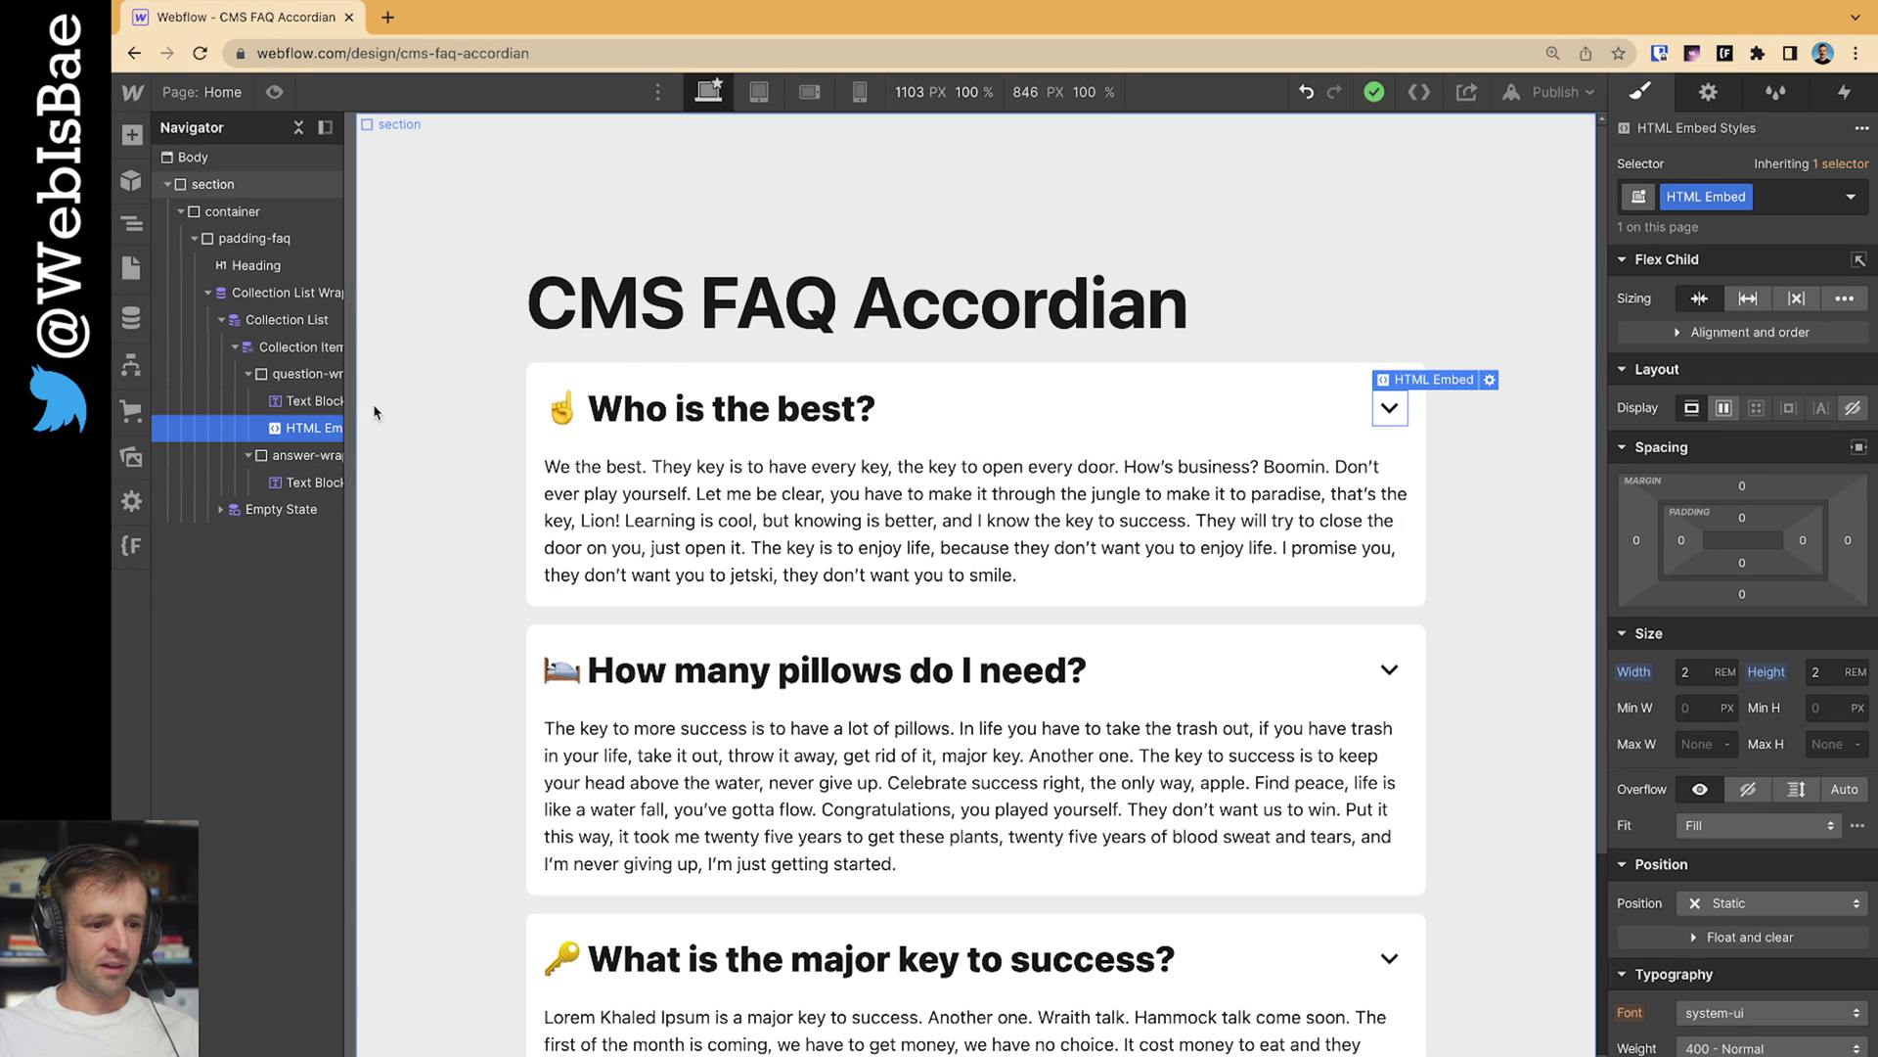
{"action": "left_click", "coordinate": [323, 347]}
{"action": "left_click_drag", "start_coordinate": [345, 348], "coordinate": [377, 347]}
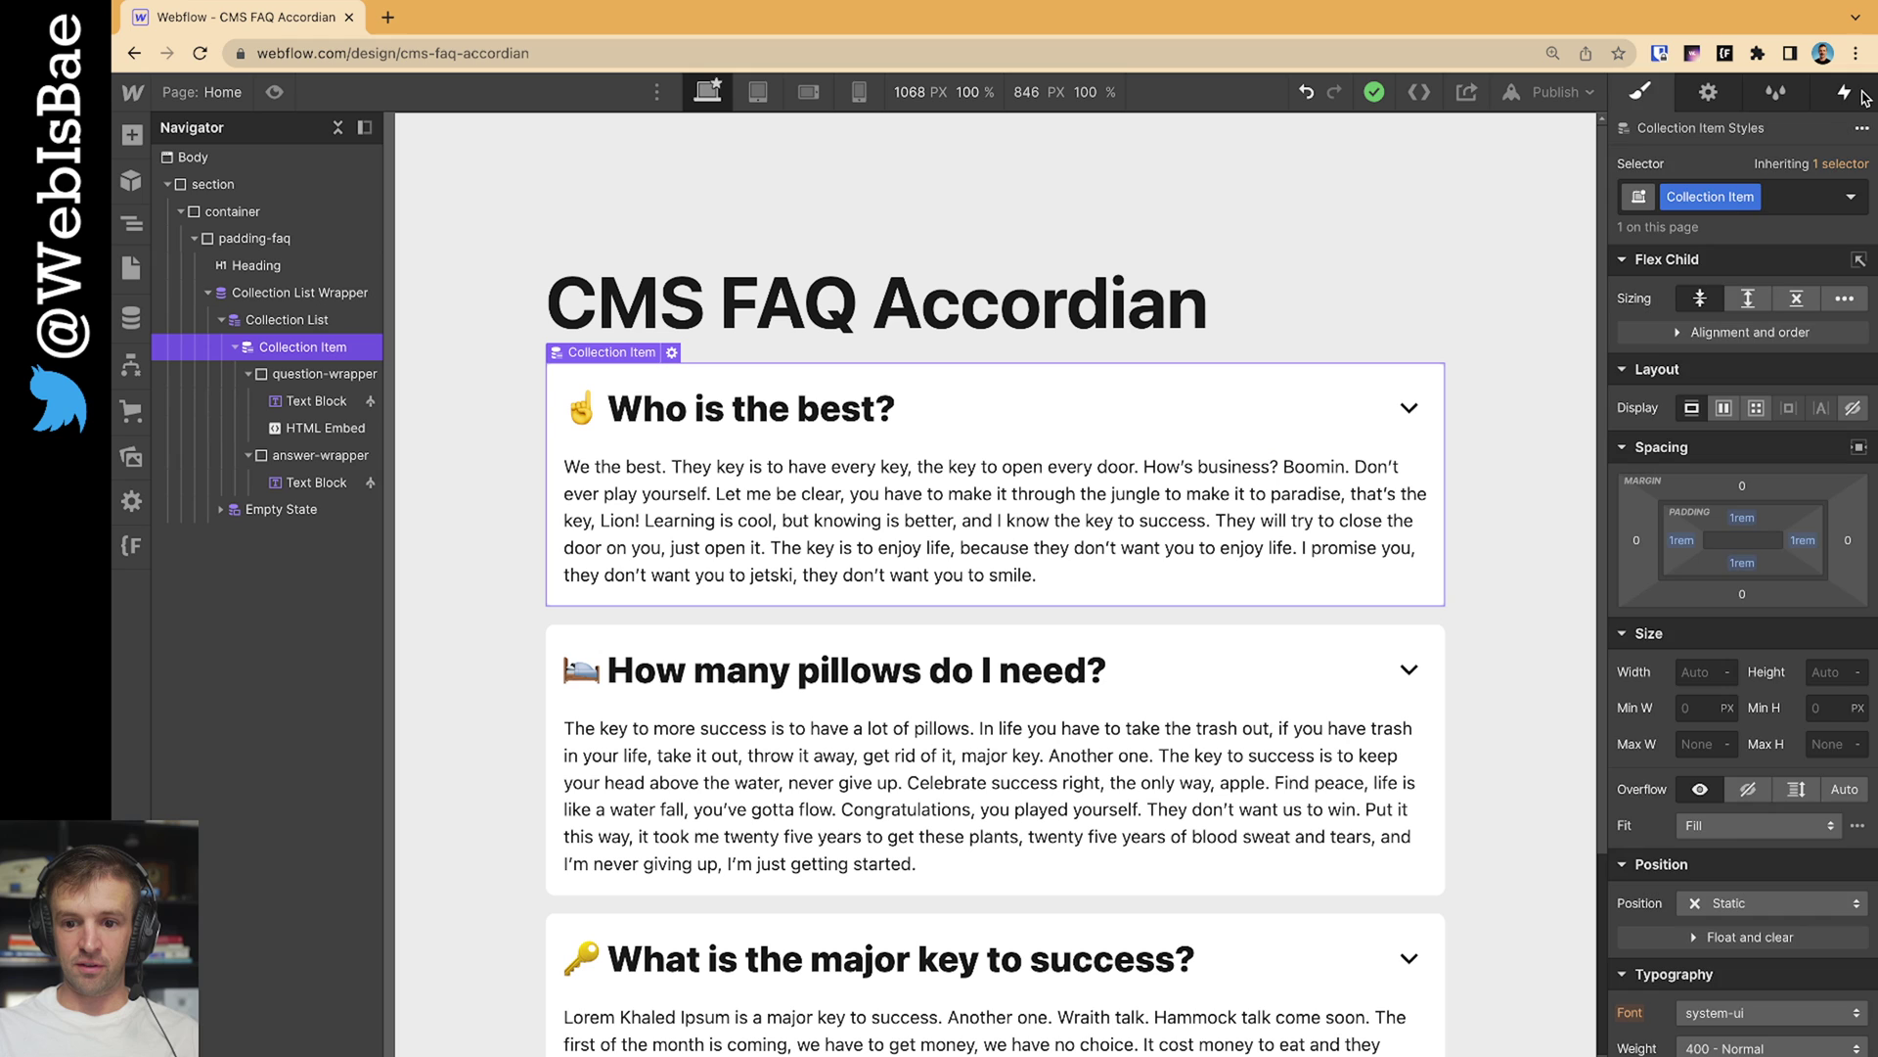
Add a Mouse click (tap) trigger whose first click starts a new timed animation, faq-open
{"action": "left_click", "coordinate": [1862, 95]}
{"action": "left_click", "coordinate": [1862, 165]}
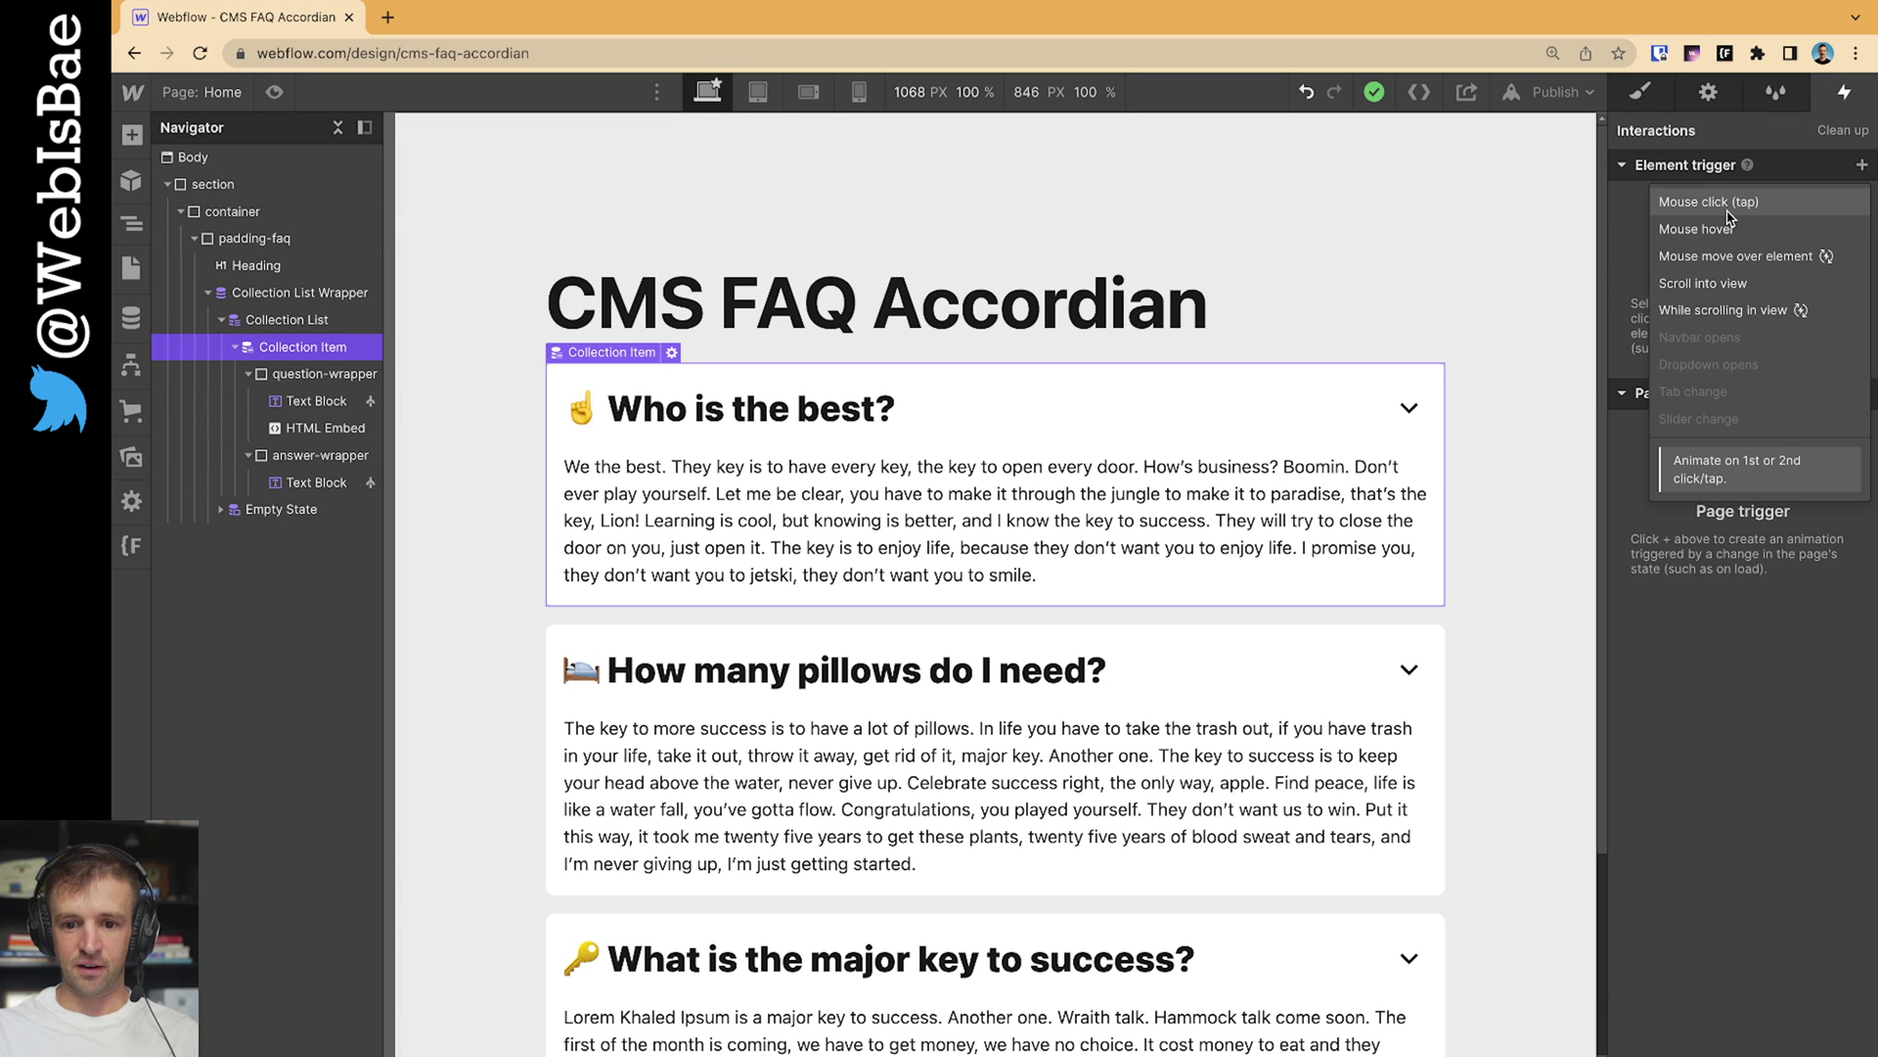
{"action": "left_click", "coordinate": [1728, 205]}
{"action": "left_click", "coordinate": [1751, 285]}
{"action": "left_click", "coordinate": [1724, 342]}
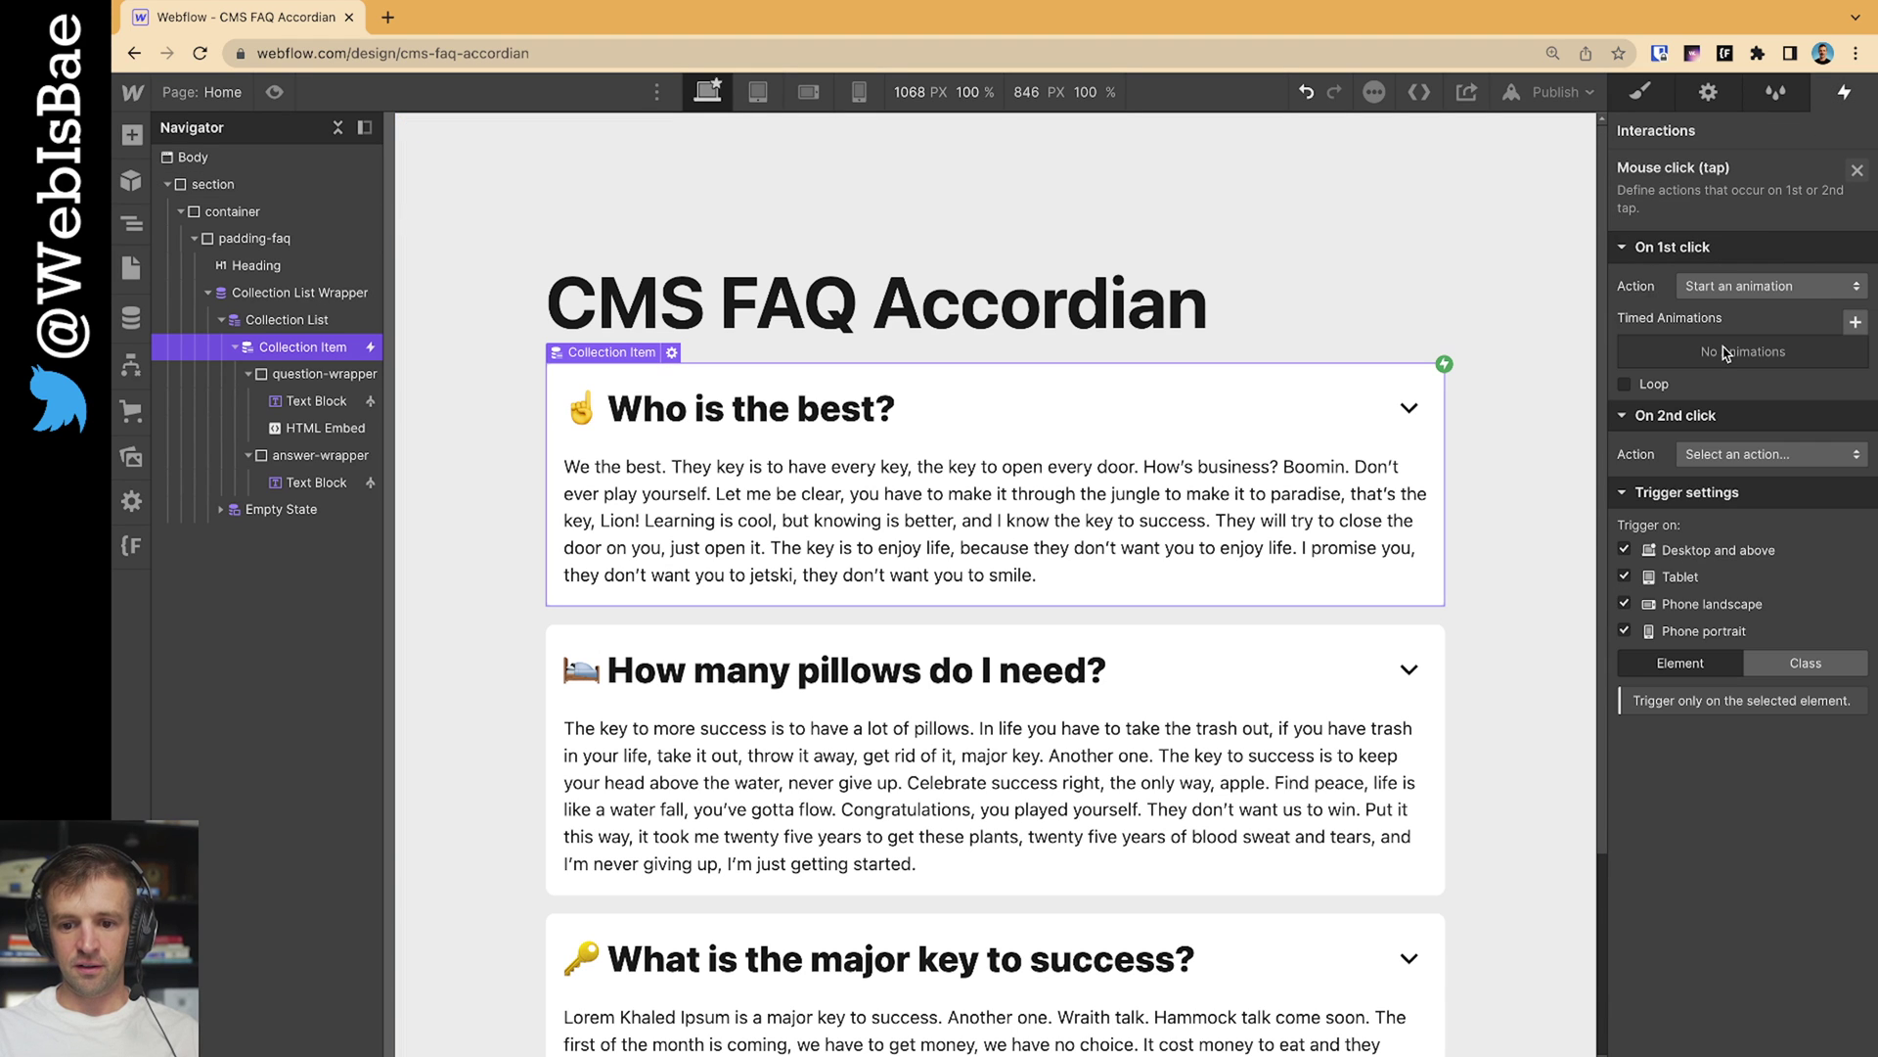
{"action": "left_click", "coordinate": [1856, 323]}
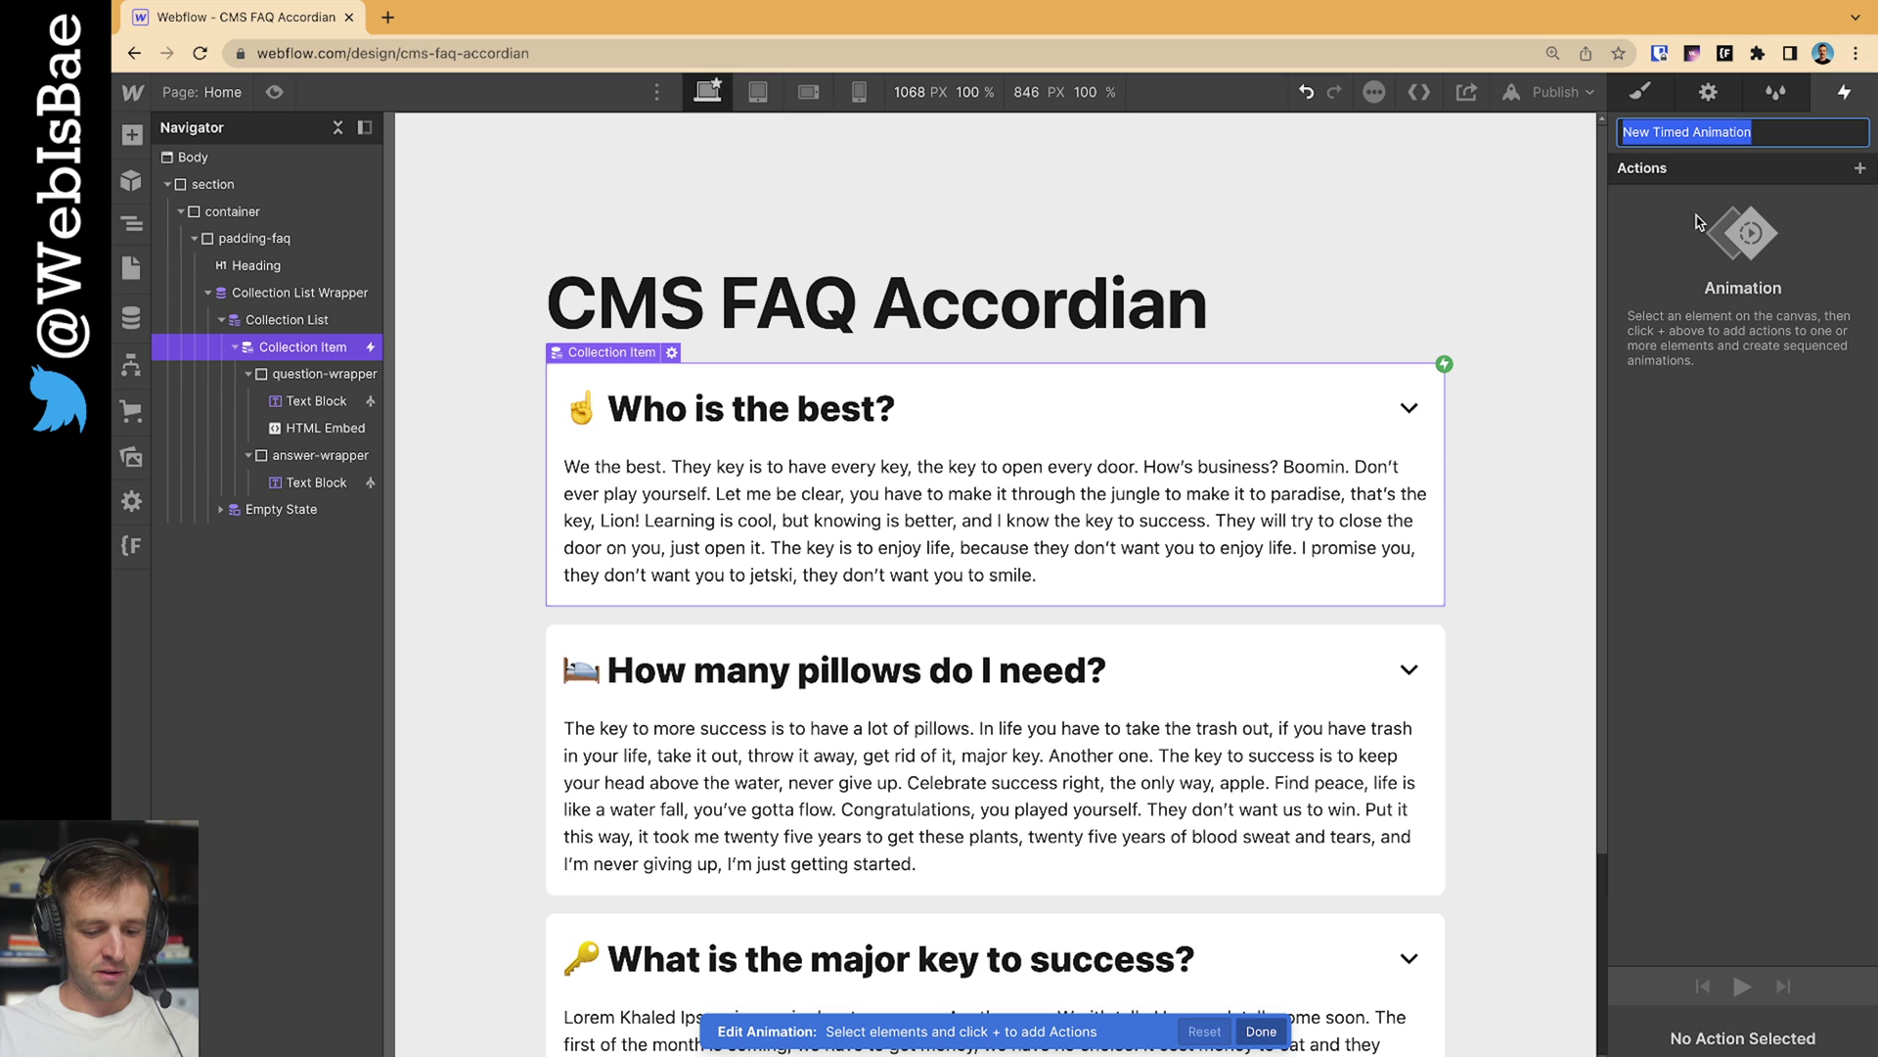
{"action": "type", "text": "faq-open"}
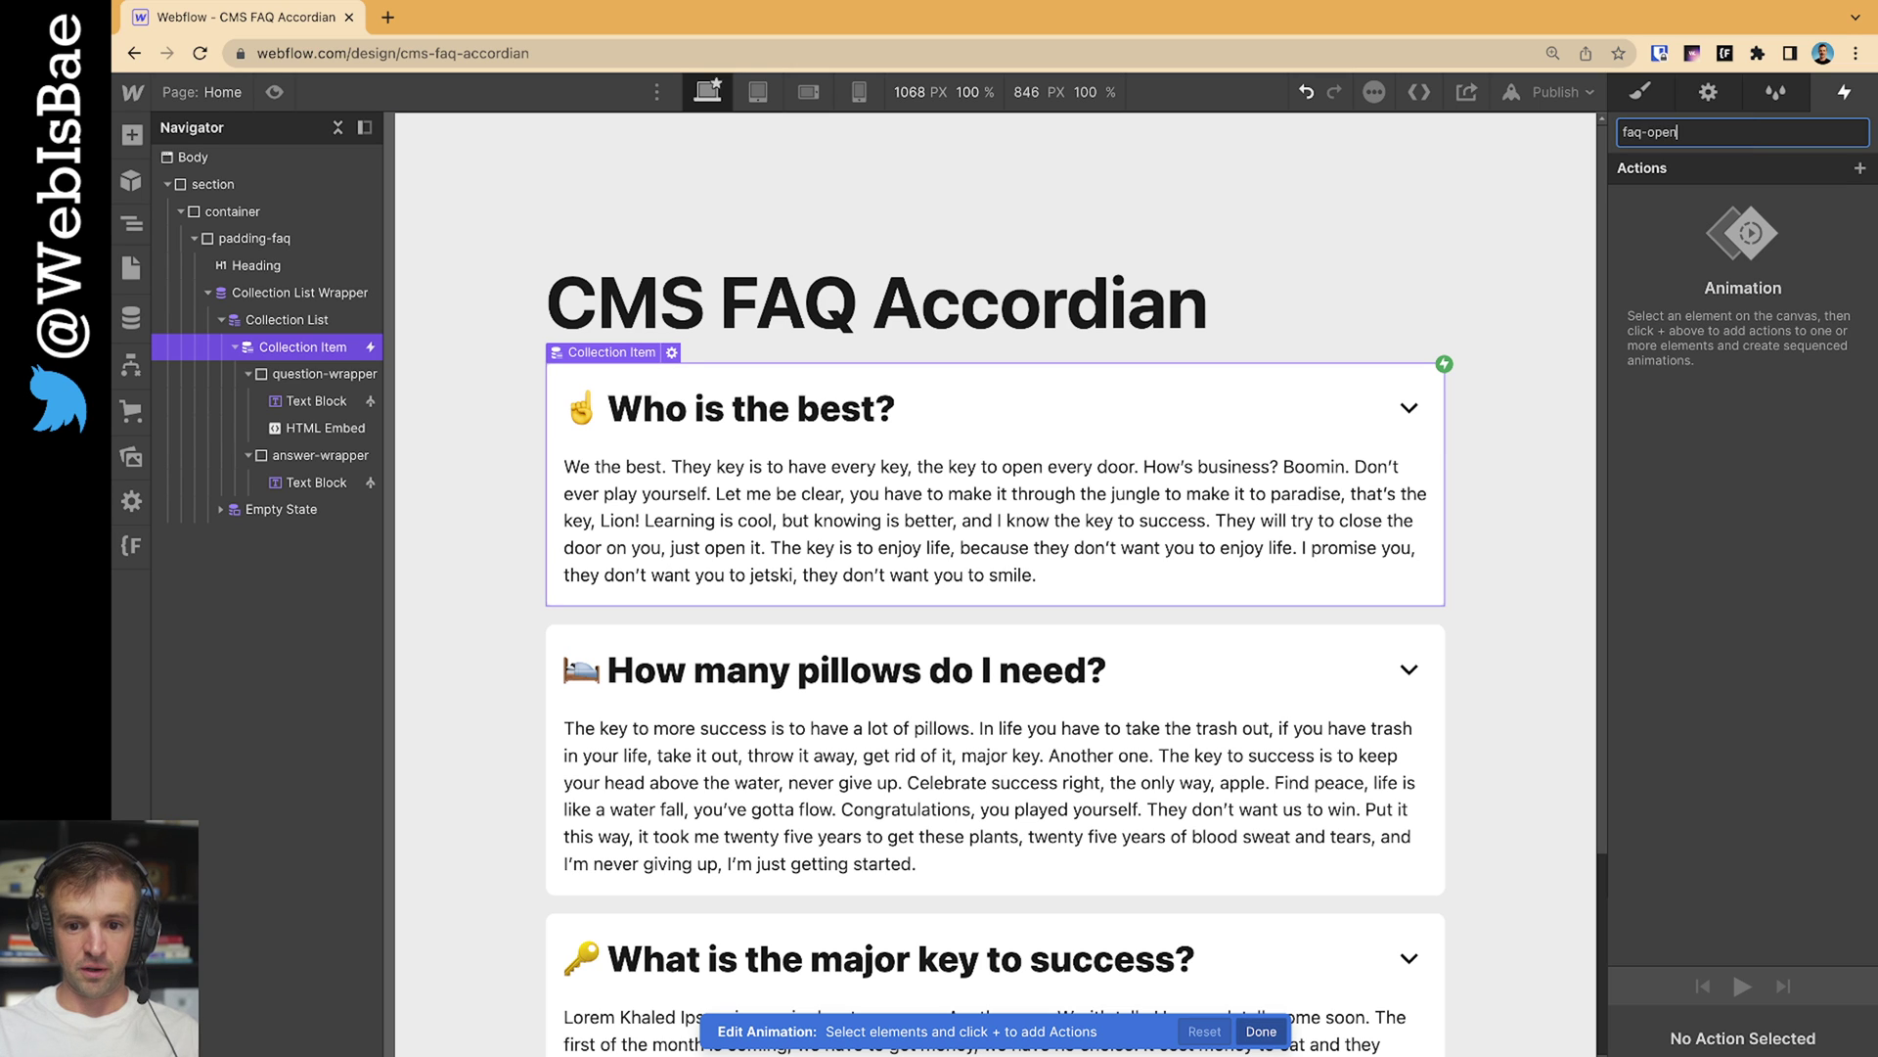
{"action": "key", "text": "Return"}
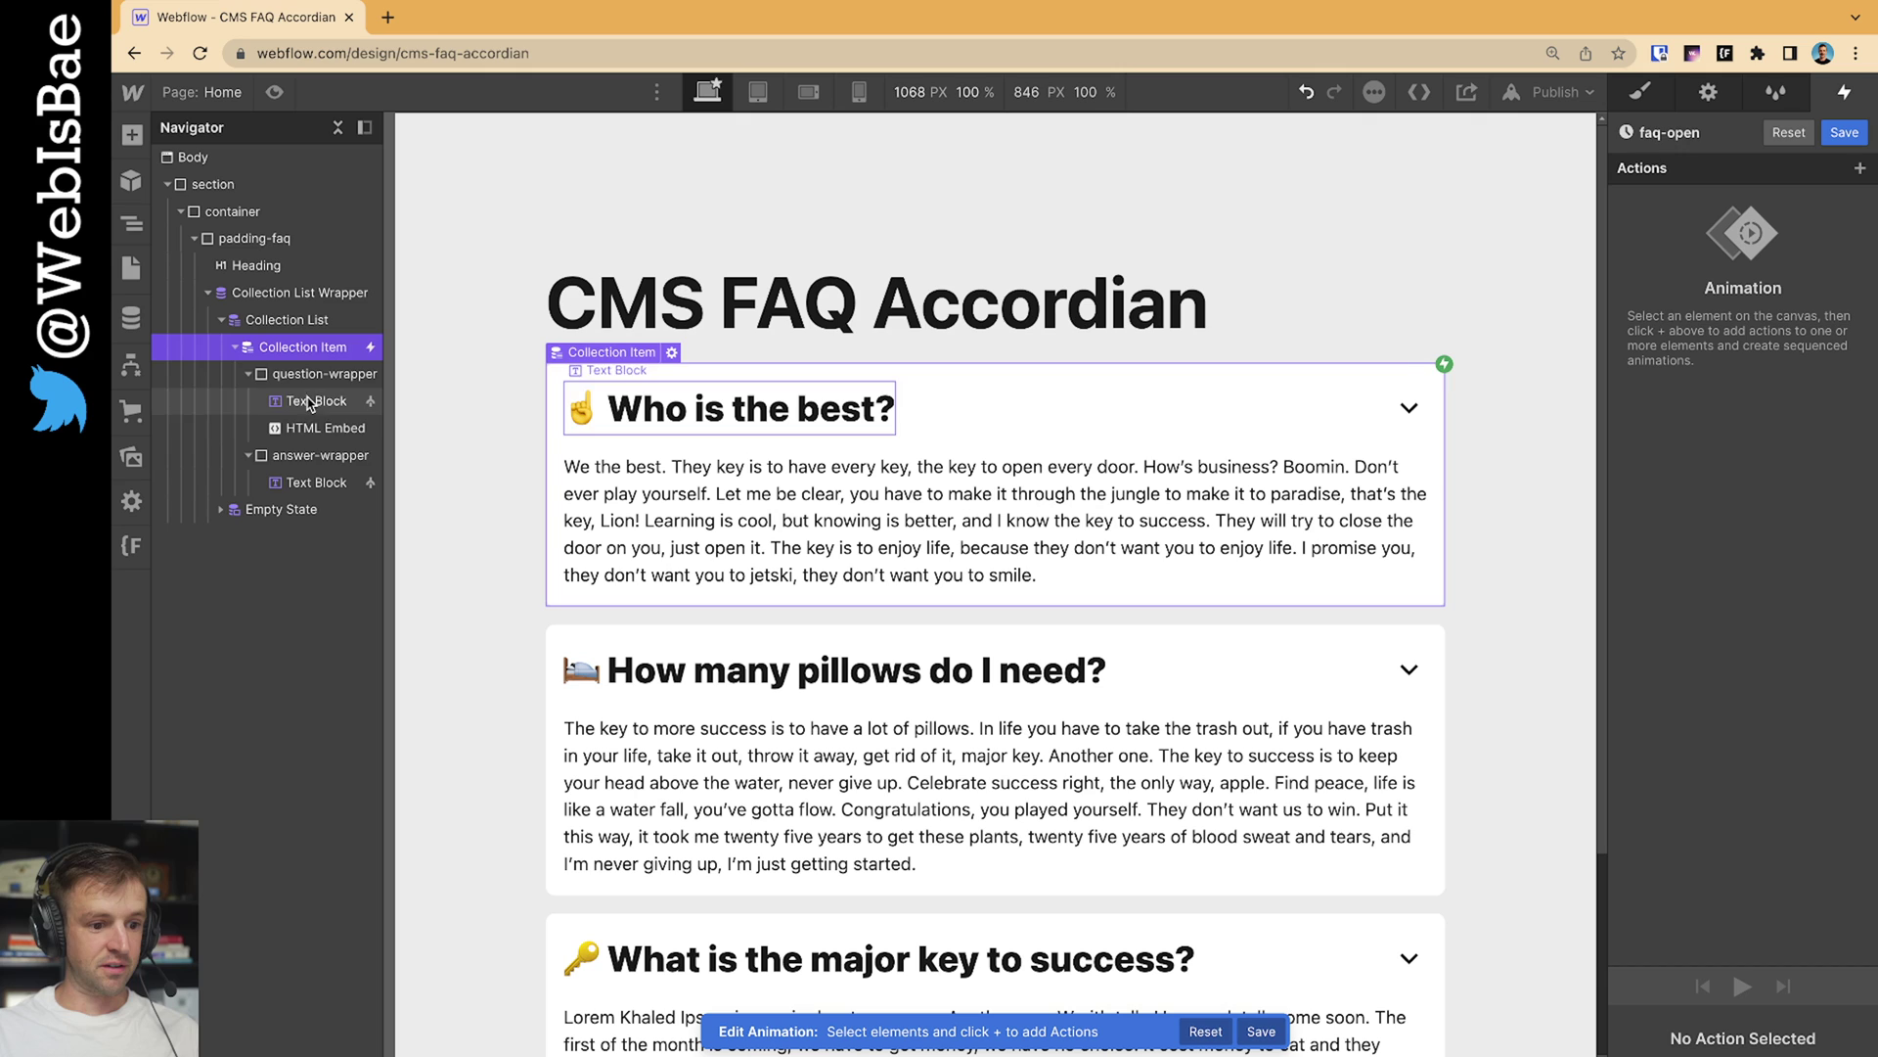
{"action": "left_click", "coordinate": [313, 455]}
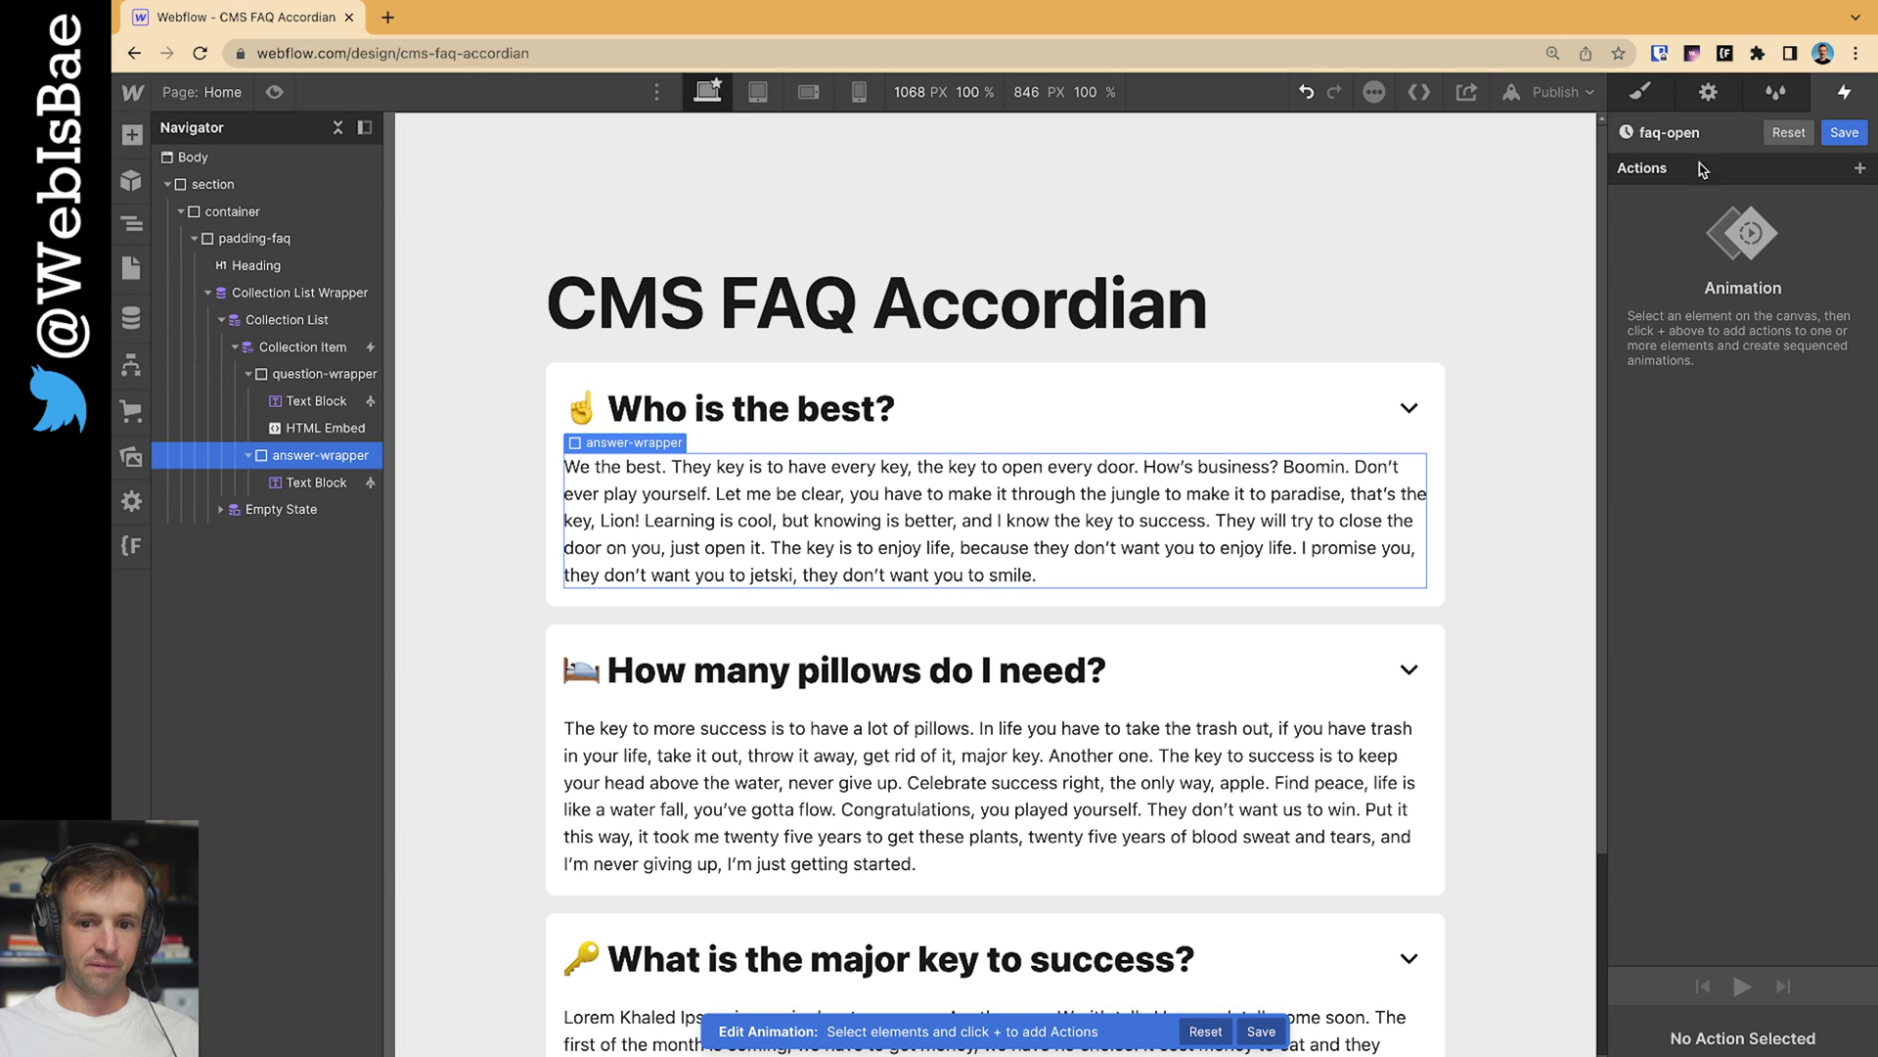
Set answer-wrapper's top margin to 0 and give the answer Text Block a 1rem top margin
{"action": "left_click", "coordinate": [1641, 91]}
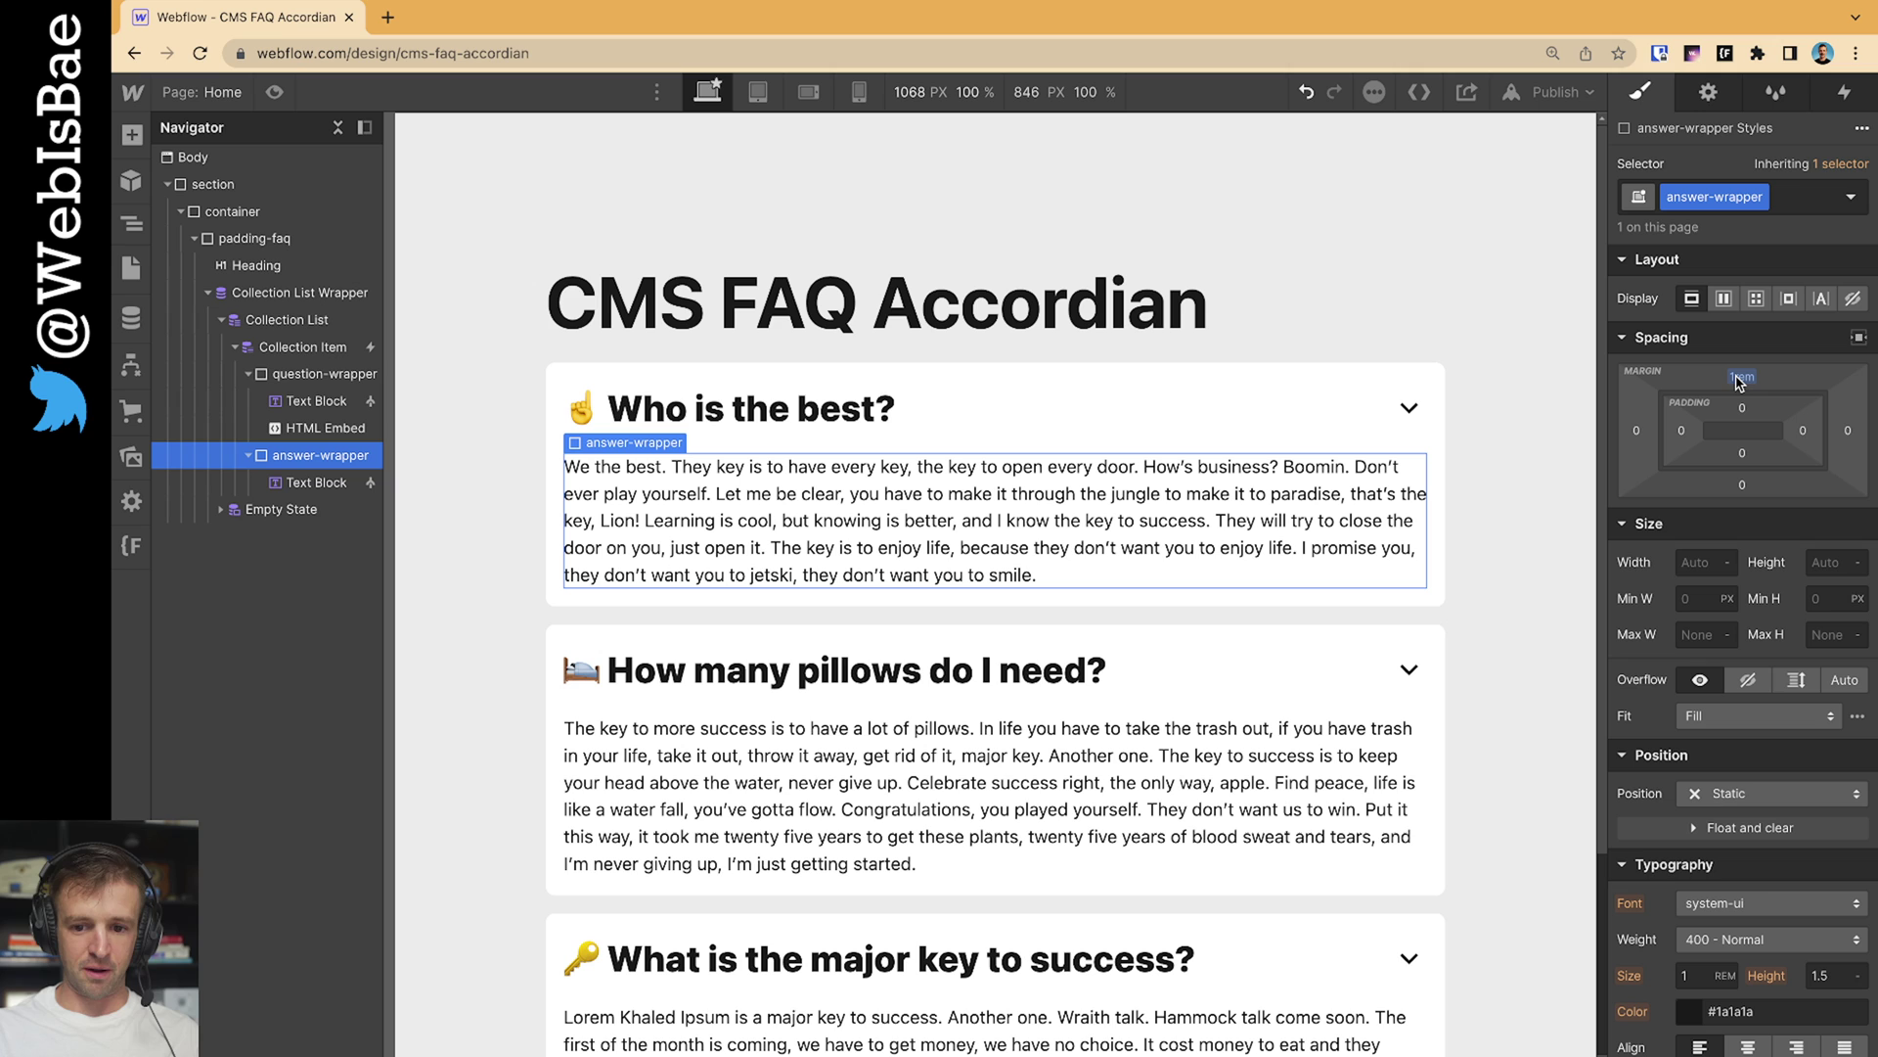
{"action": "left_click", "coordinate": [1743, 378], "text": "alt"}
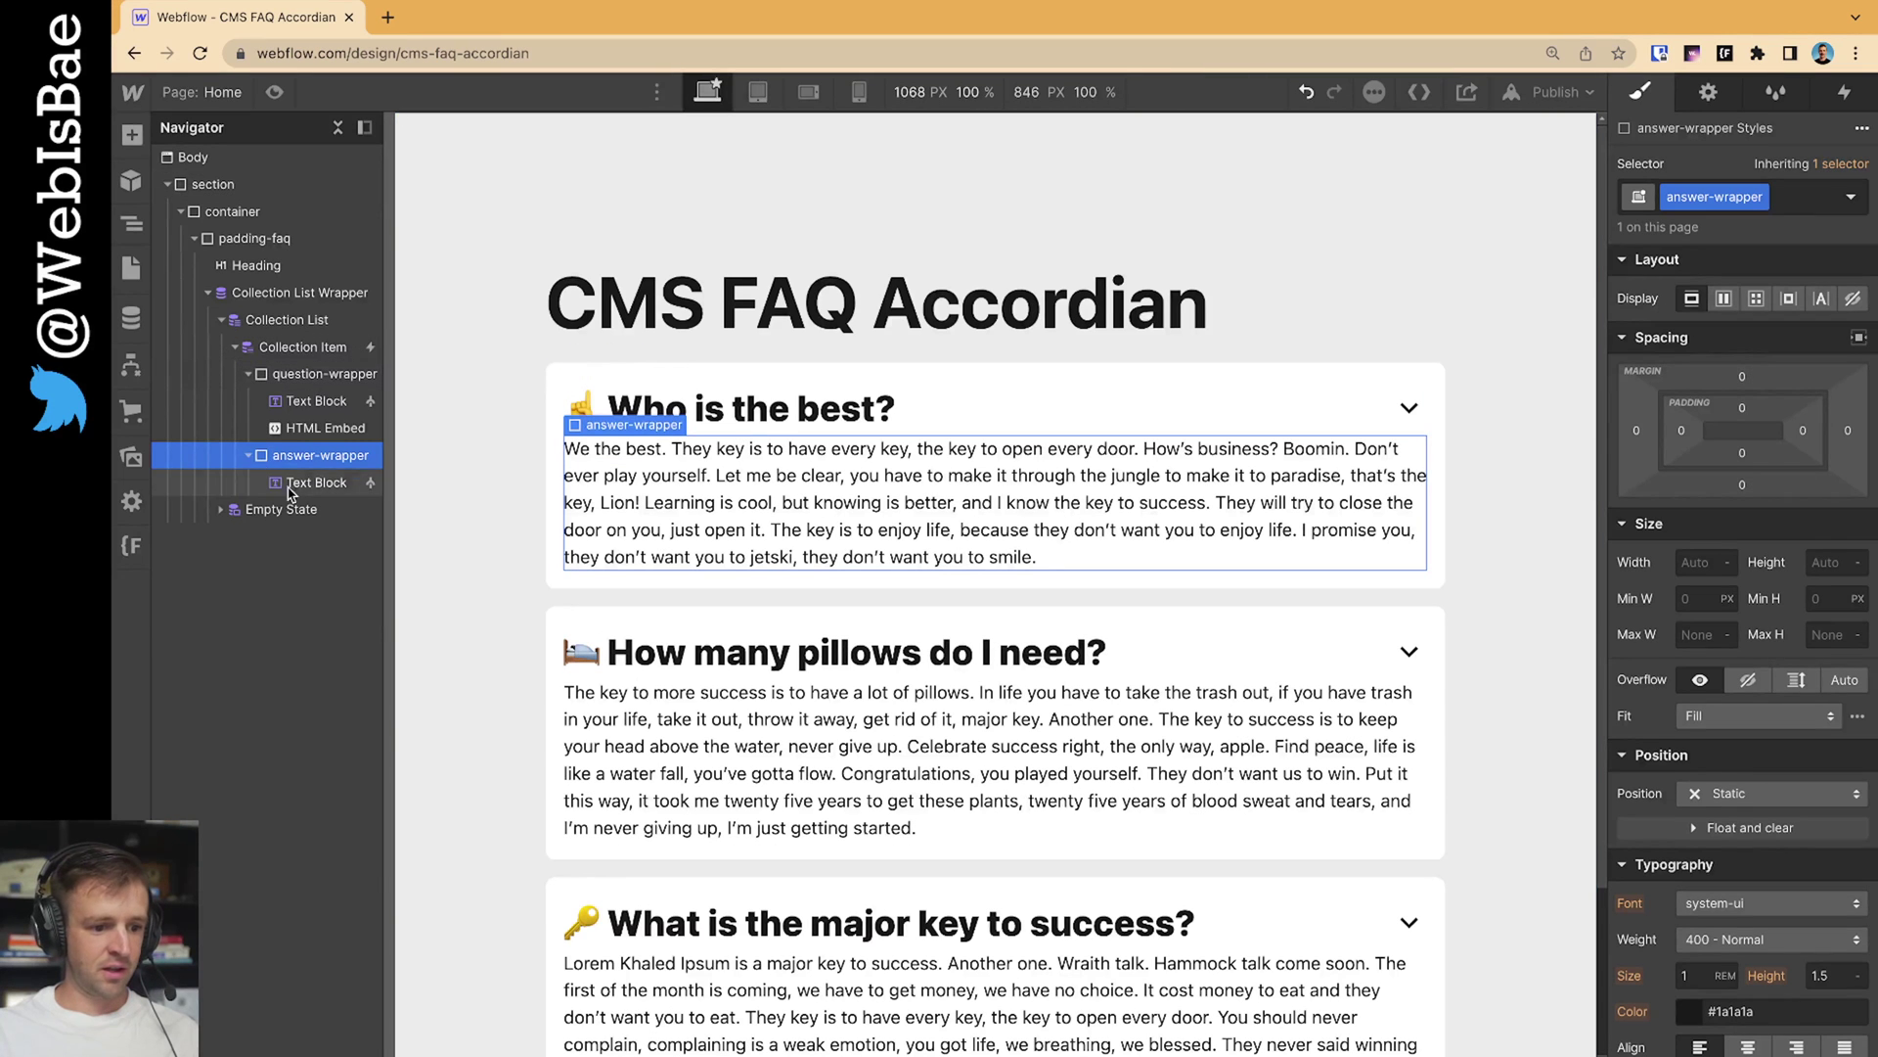
{"action": "left_click", "coordinate": [834, 544]}
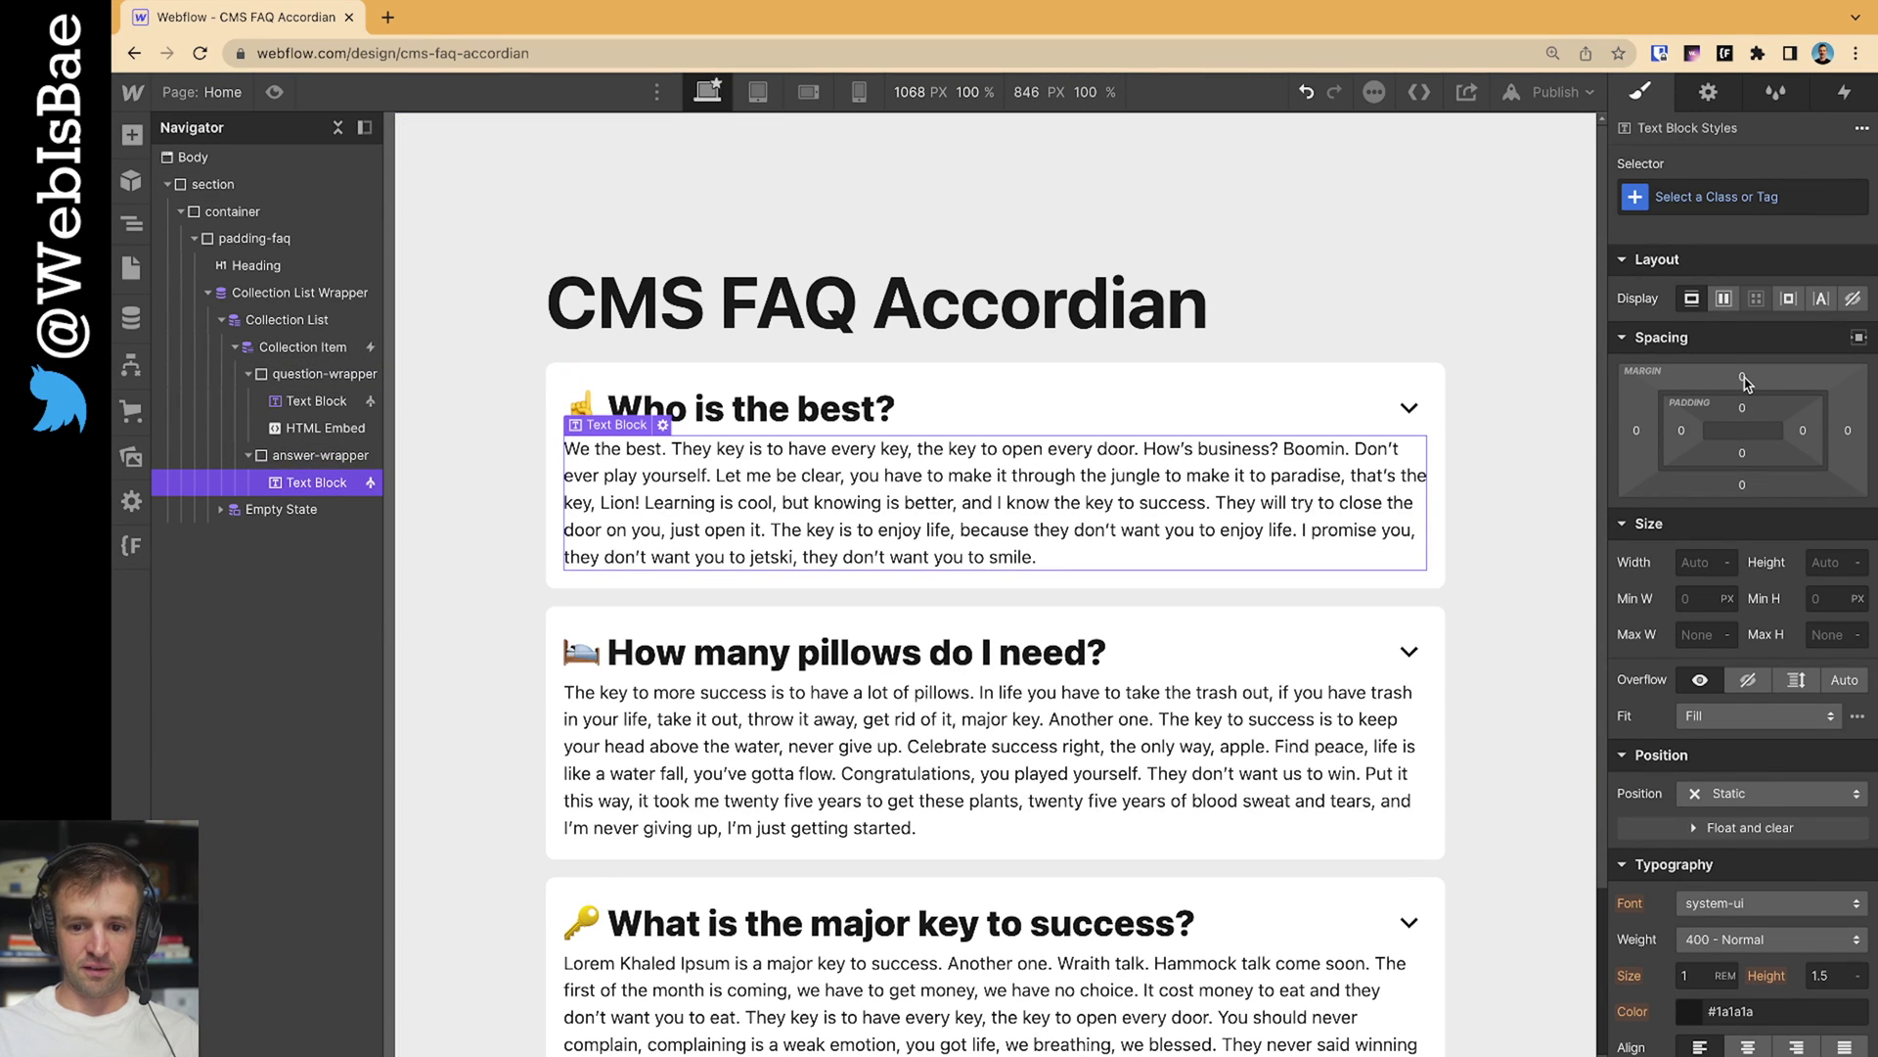
{"action": "left_click", "coordinate": [1742, 378]}
{"action": "type", "text": "1rem"}
{"action": "key", "text": "Return"}
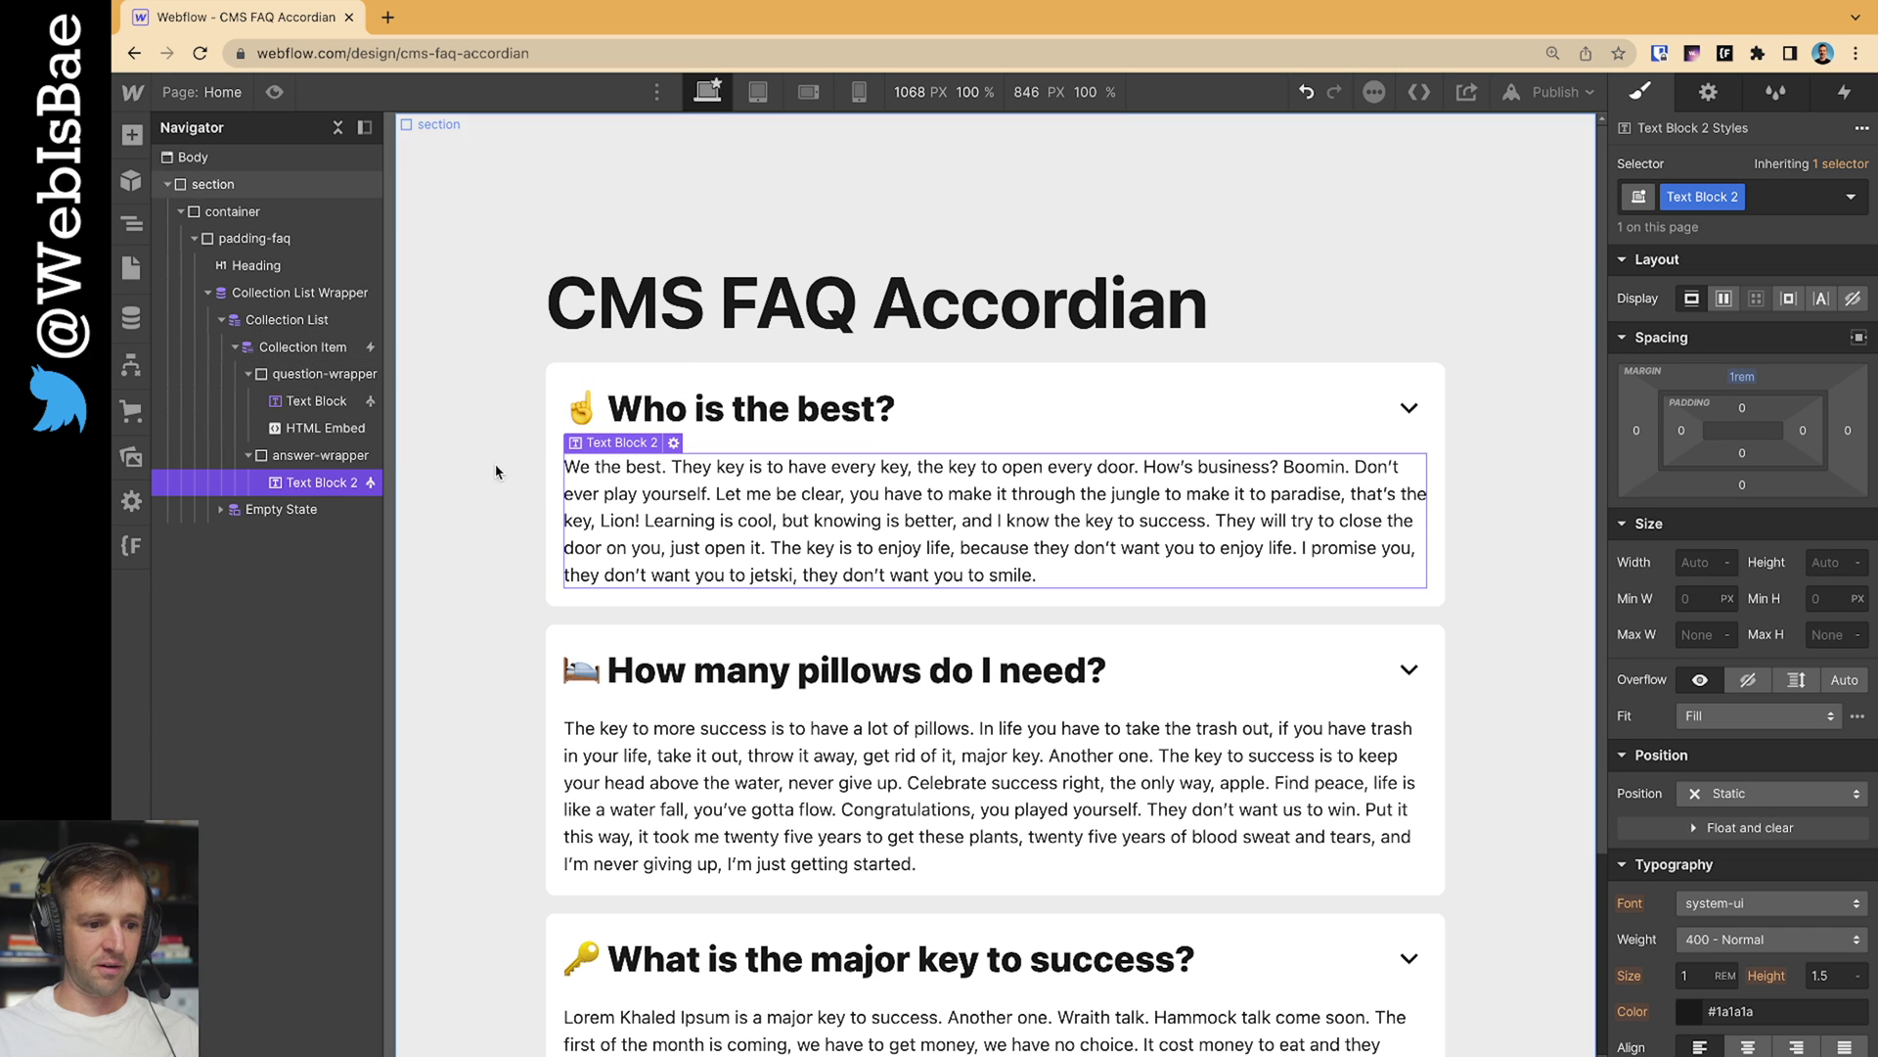
{"action": "left_click", "coordinate": [312, 348]}
Reopen the card's click trigger and edit the faq-open animation
{"action": "left_click", "coordinate": [1844, 92]}
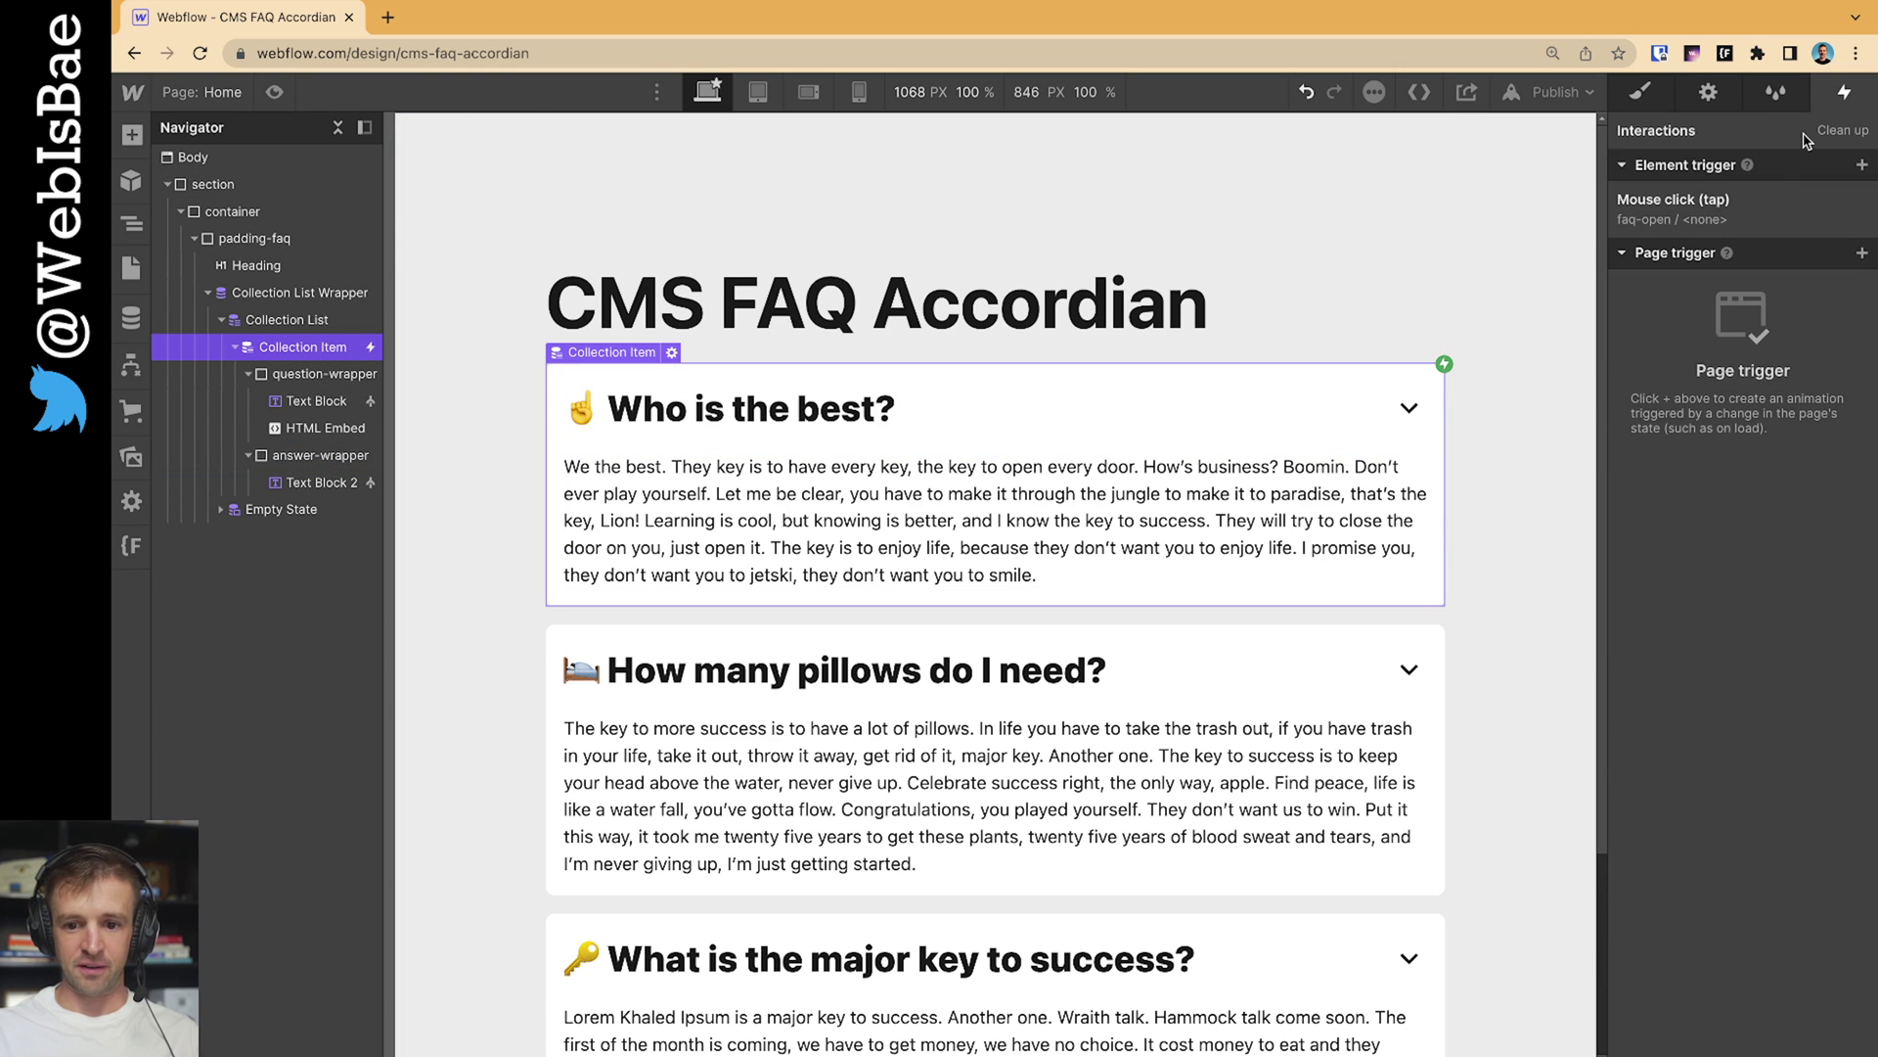
{"action": "left_click", "coordinate": [1810, 142]}
{"action": "left_click", "coordinate": [1758, 203]}
{"action": "left_click", "coordinate": [1770, 285]}
{"action": "left_click", "coordinate": [1788, 358]}
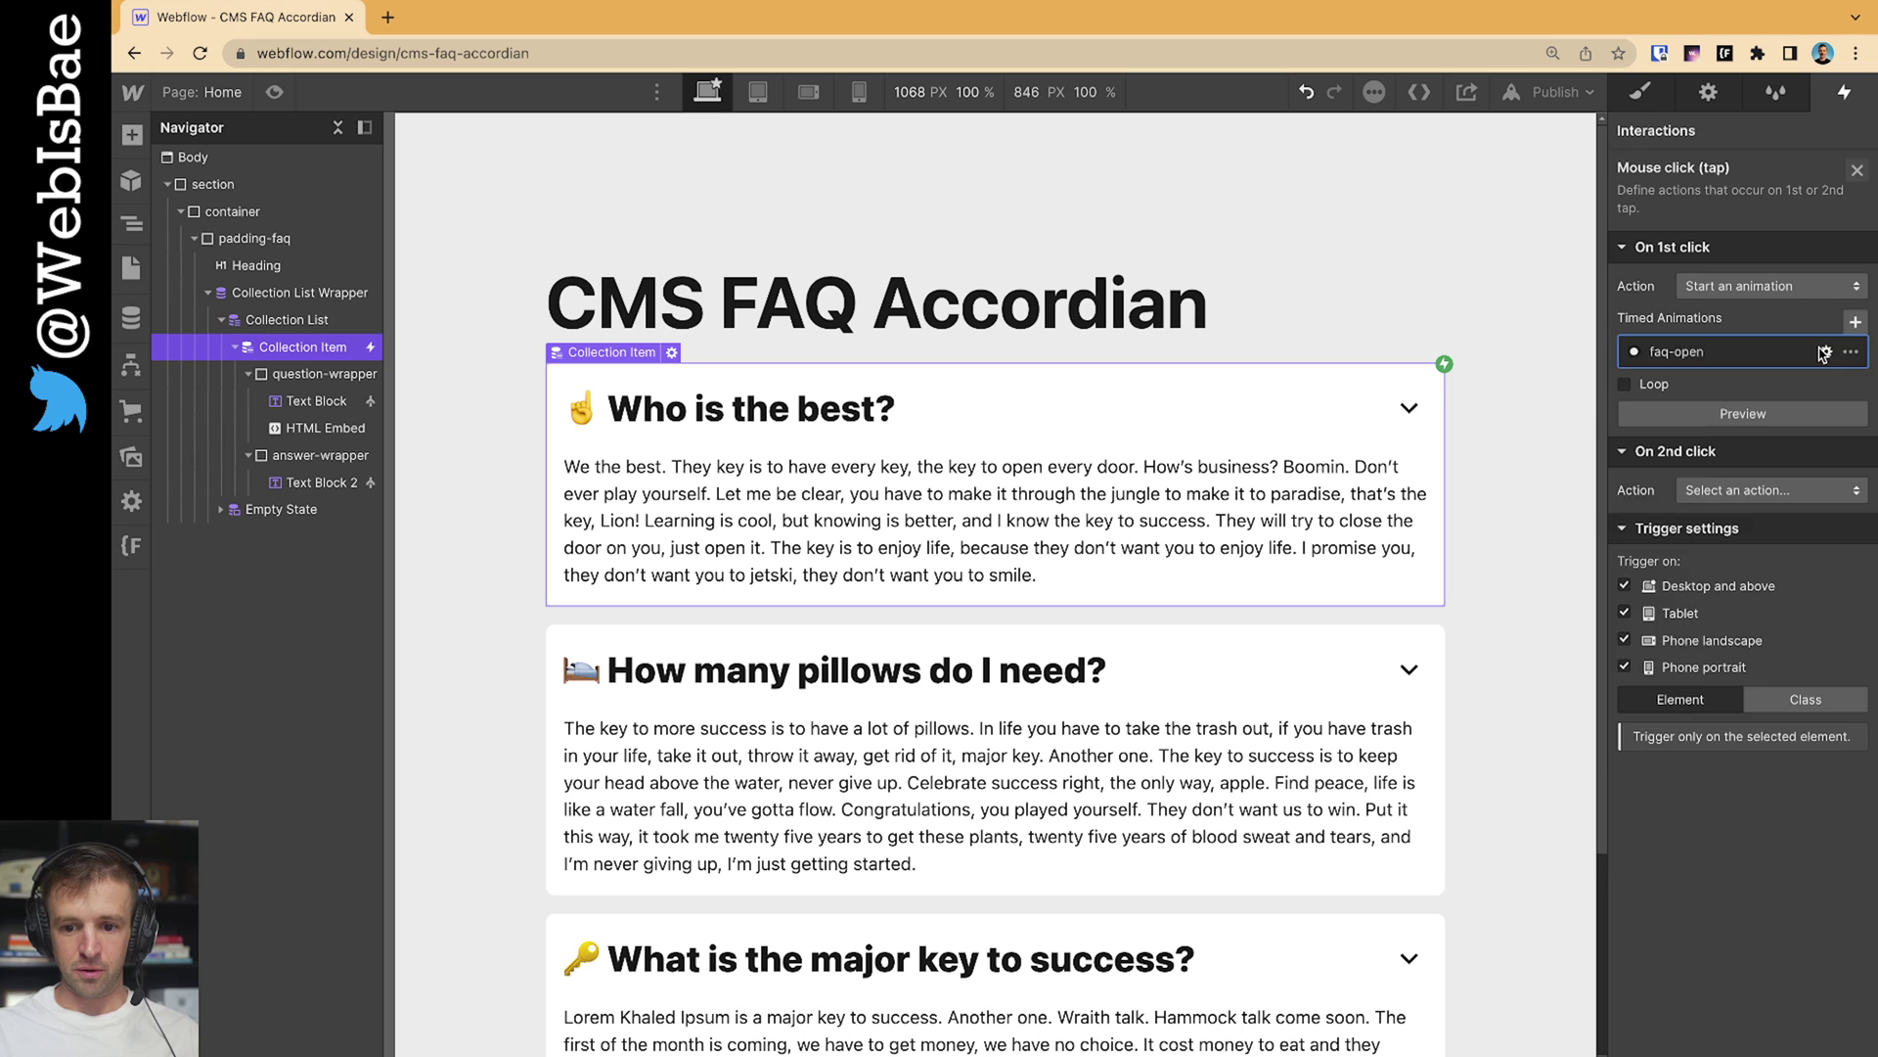
{"action": "left_click", "coordinate": [1824, 353]}
Add an answer-wrapper Size action at 0px height as initial state, and save
{"action": "left_click", "coordinate": [1860, 169]}
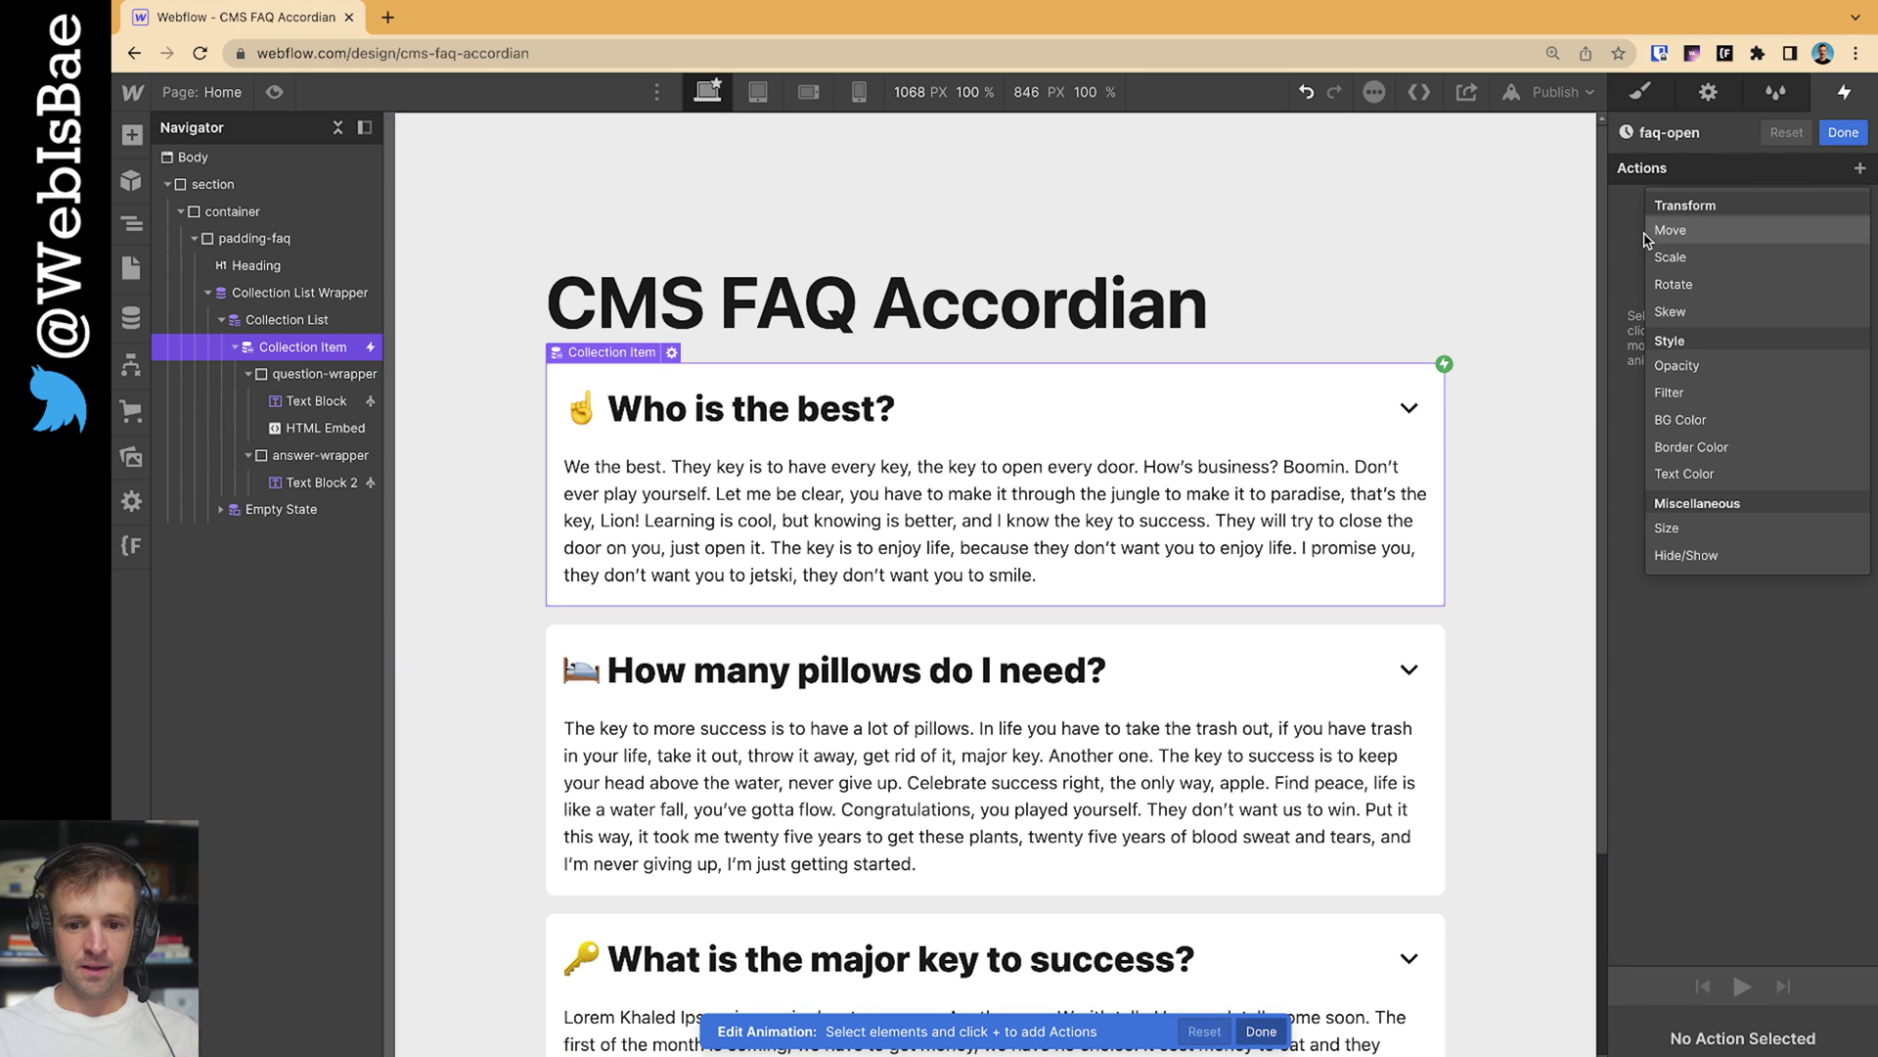
{"action": "left_click", "coordinate": [978, 528]}
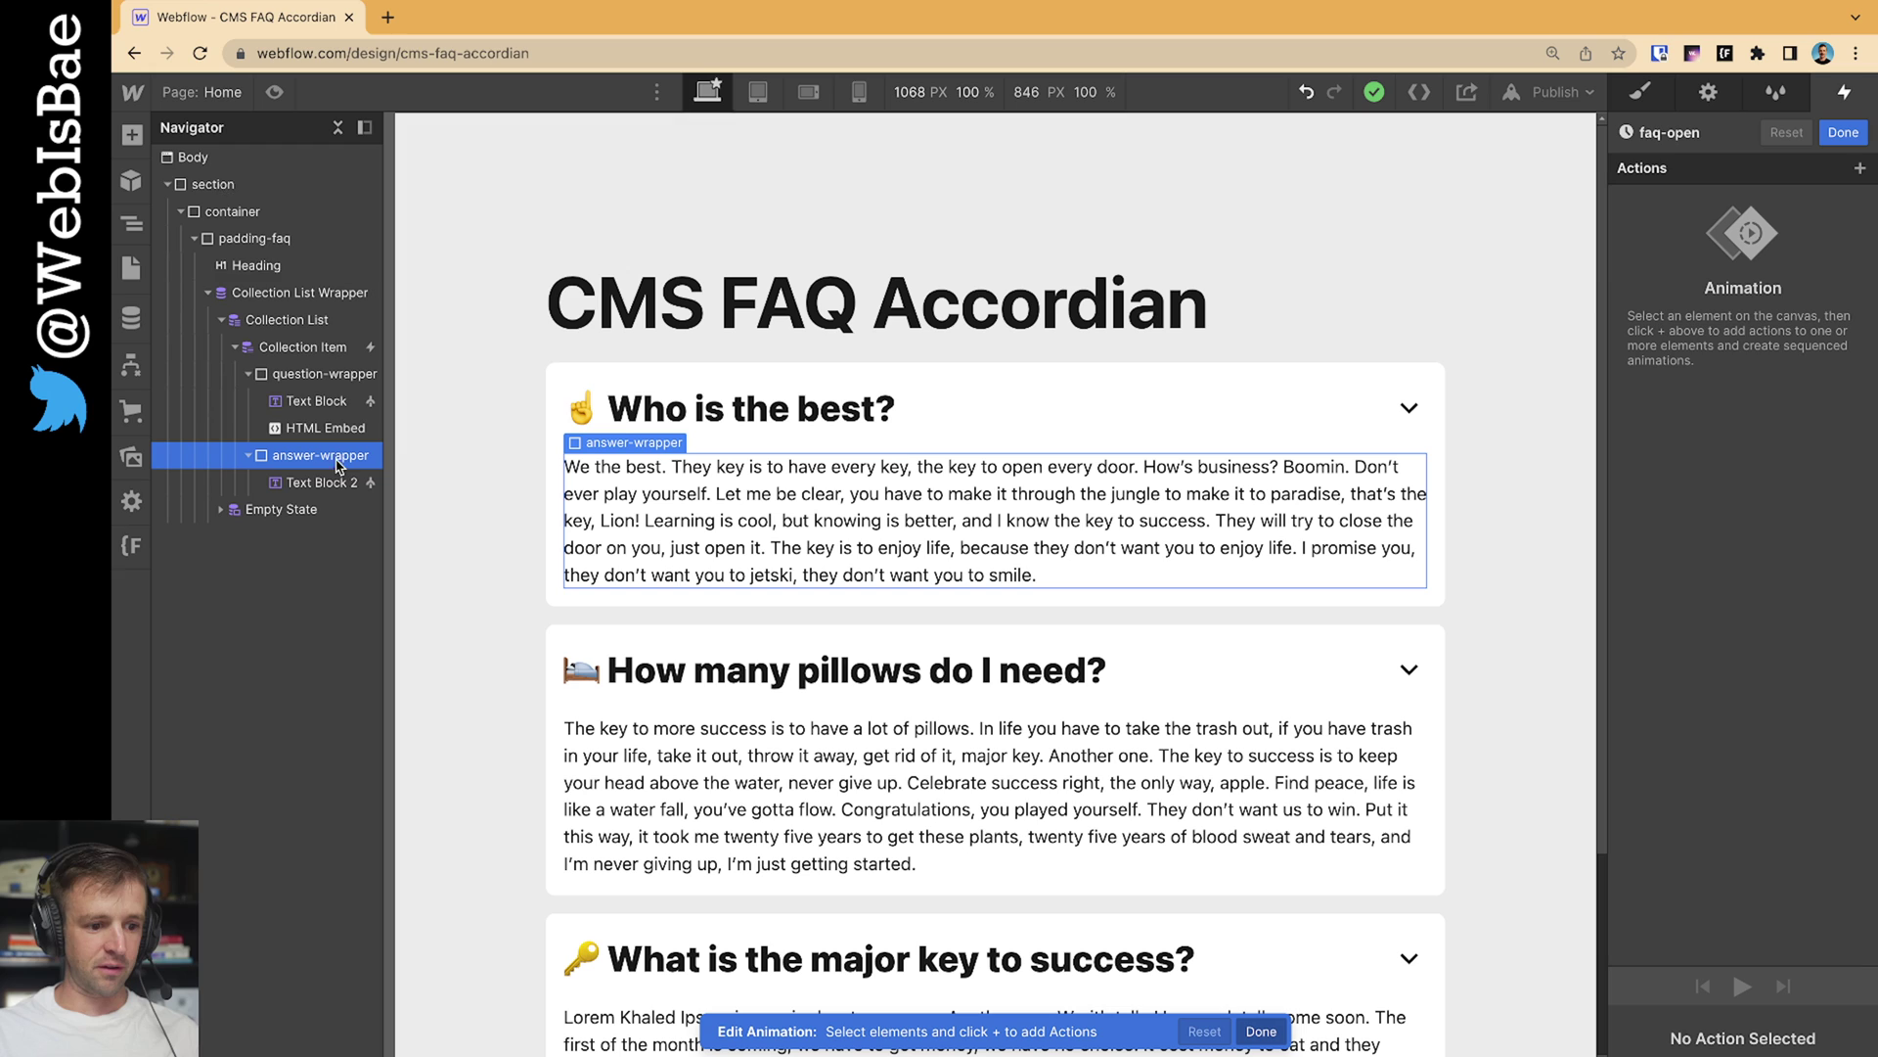
{"action": "left_click", "coordinate": [1860, 168]}
{"action": "left_click", "coordinate": [1715, 528]}
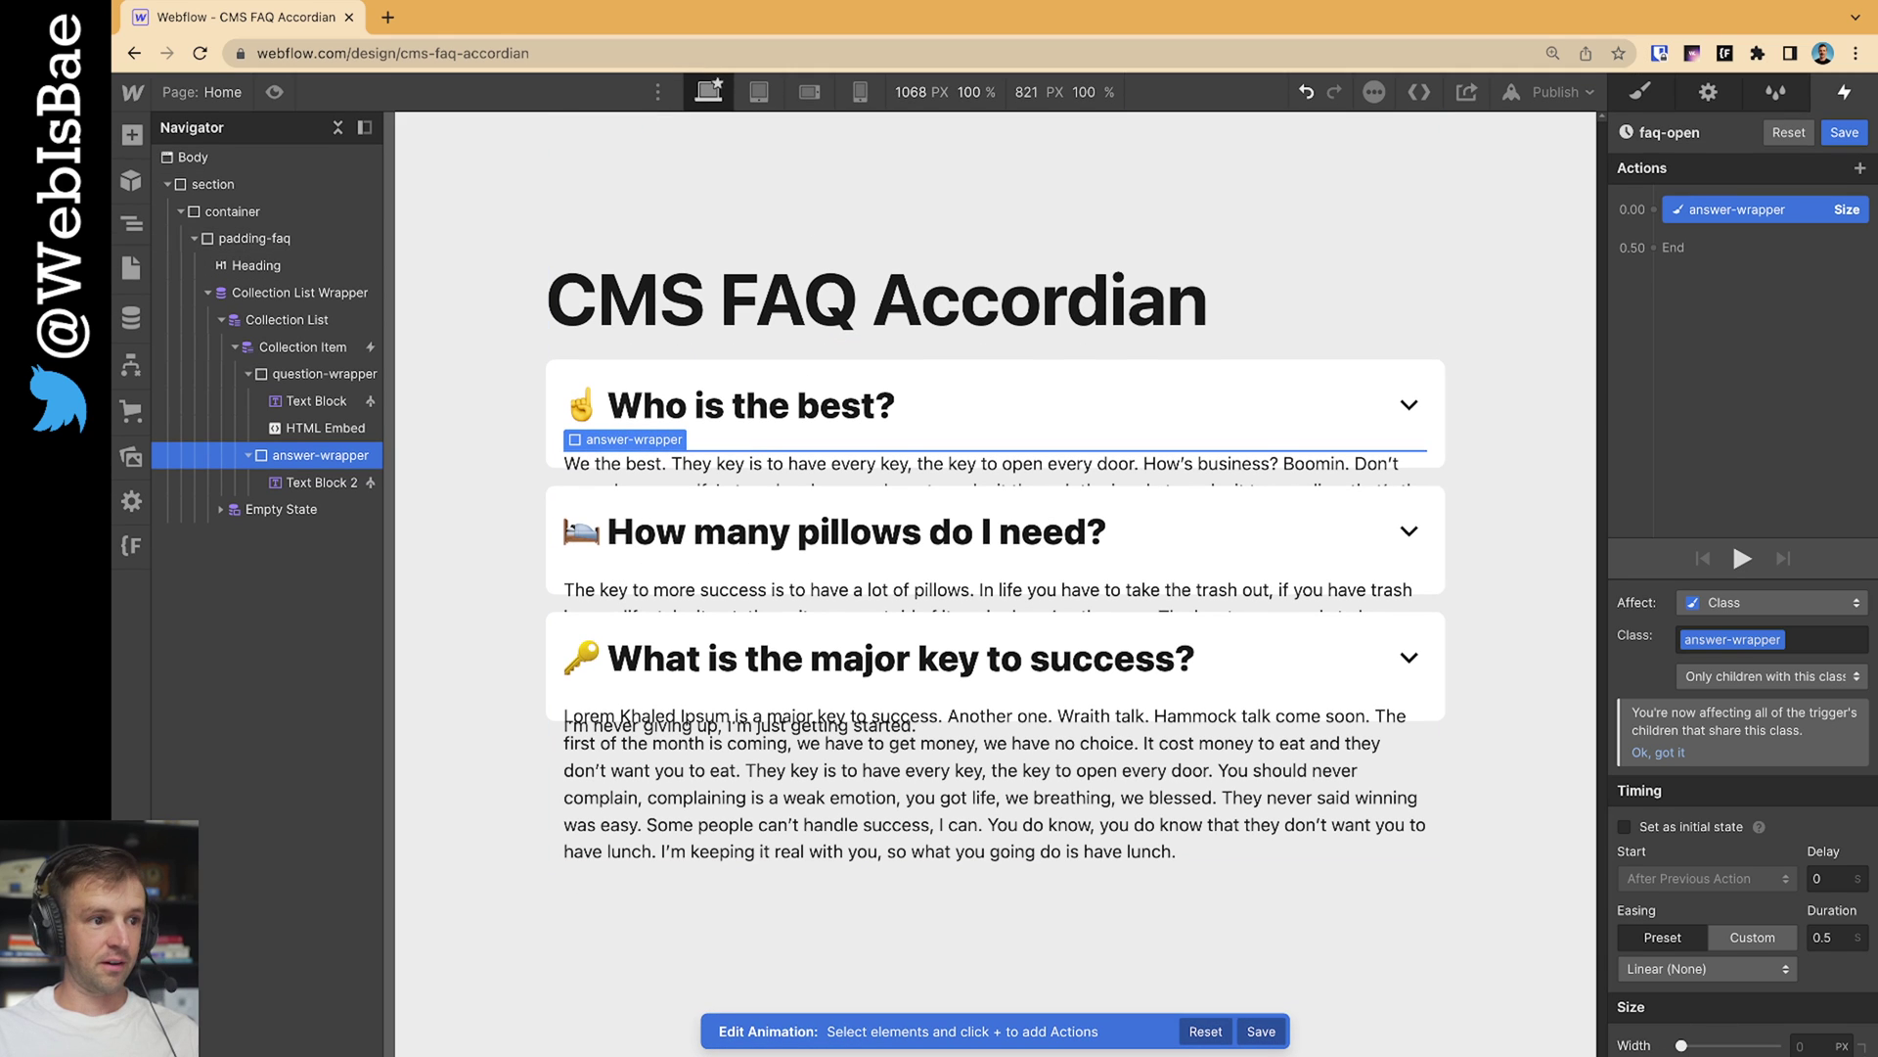
{"action": "mouse_move", "coordinate": [566, 16]}
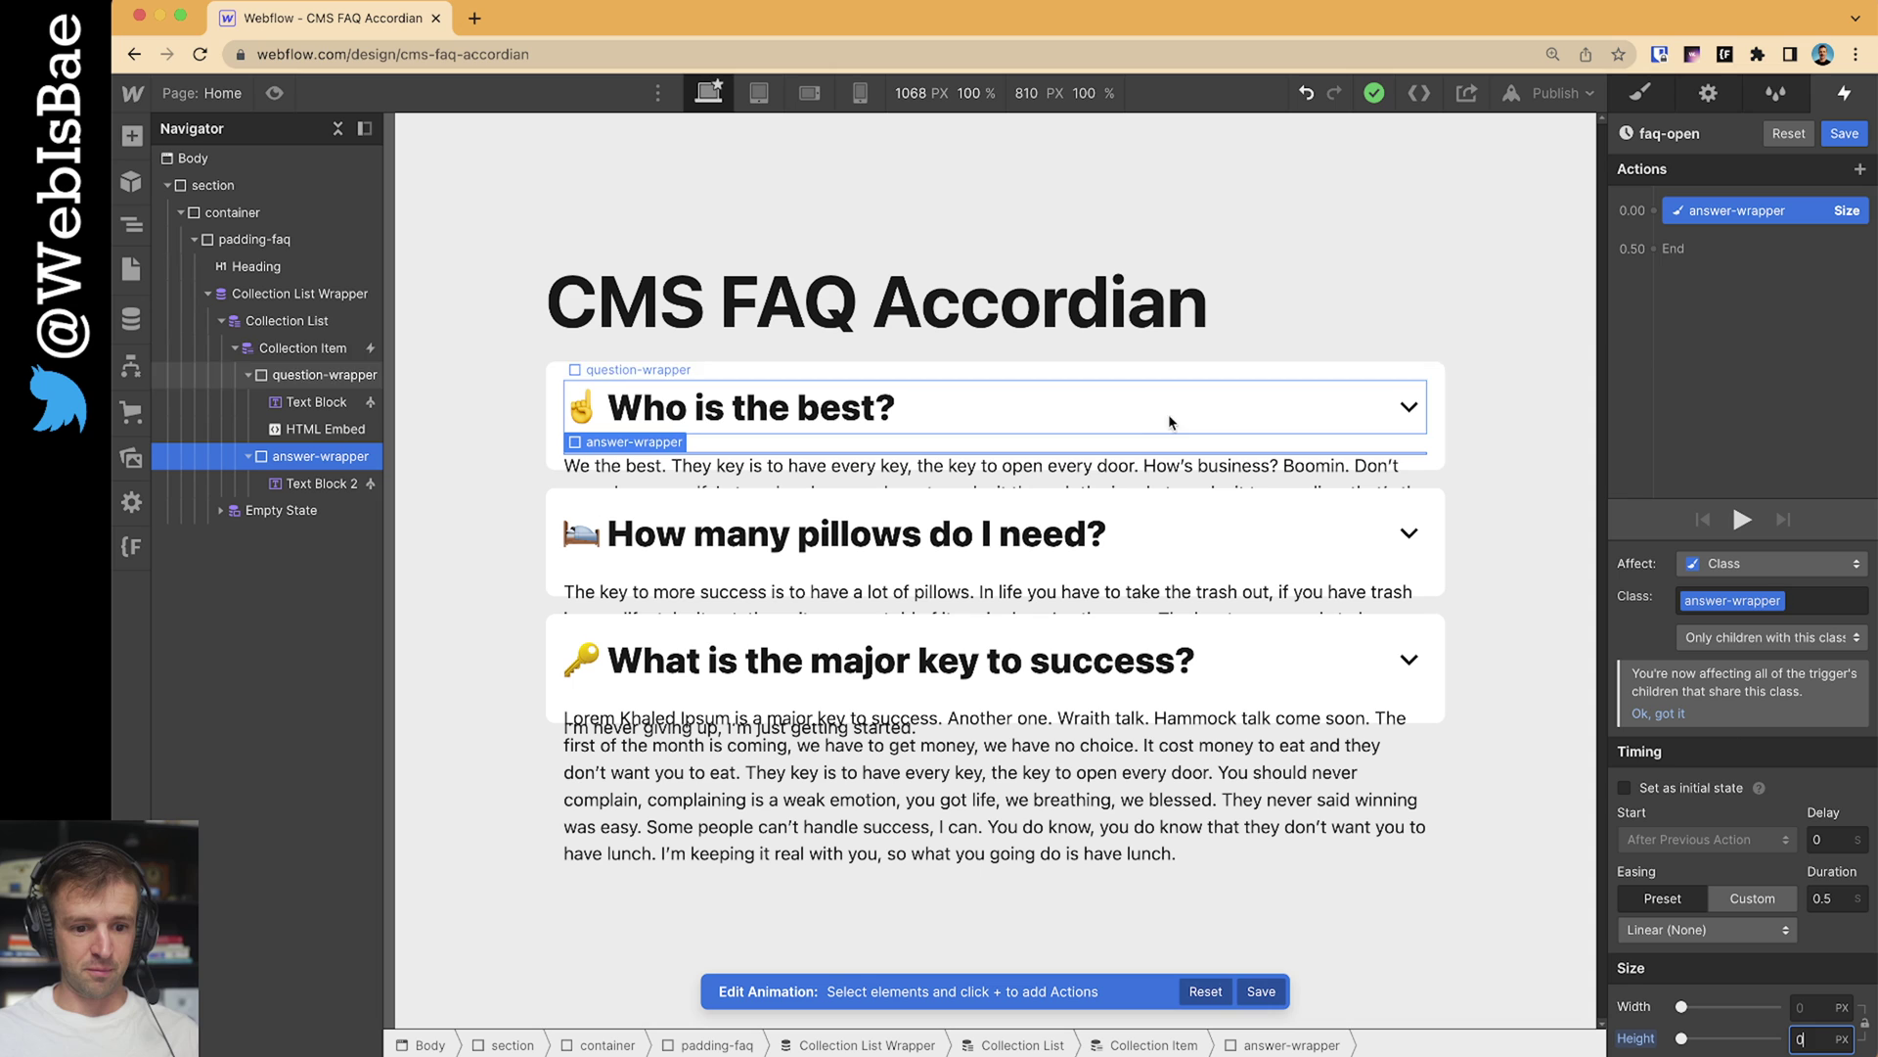
{"action": "left_click", "coordinate": [1626, 788]}
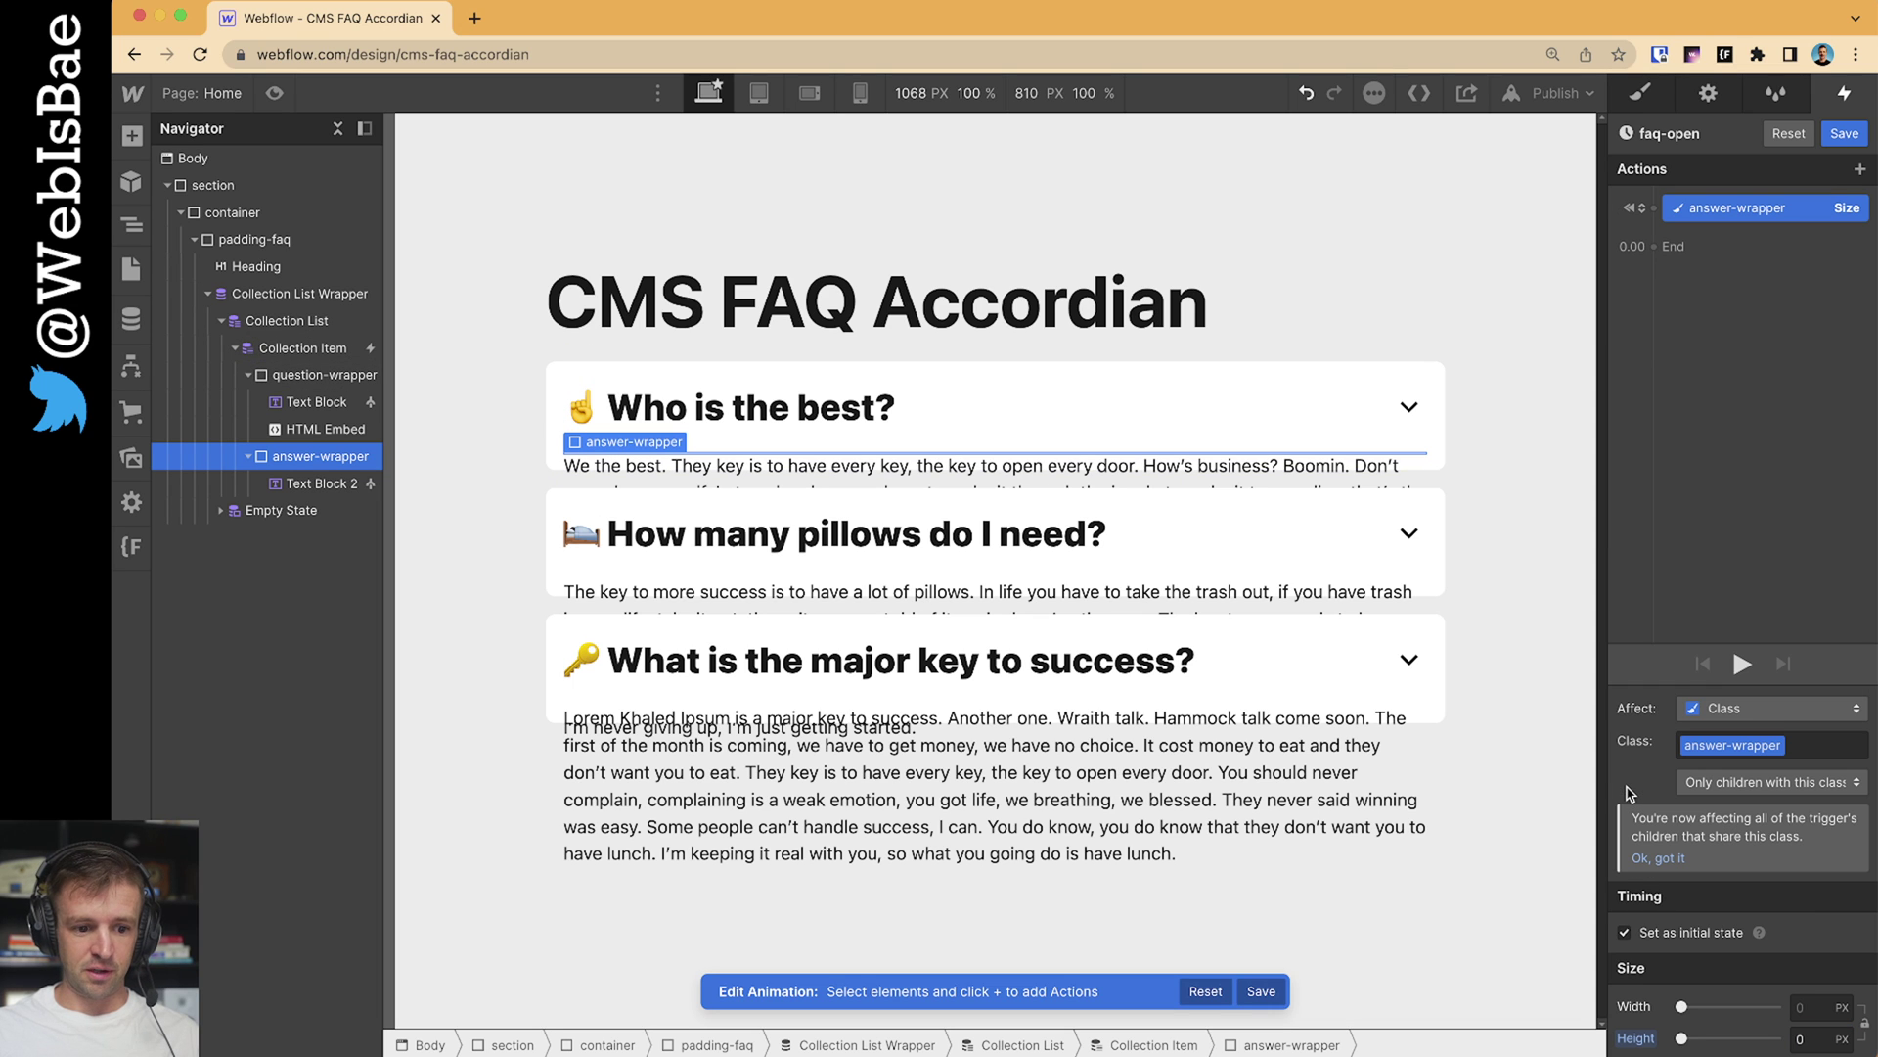
{"action": "left_click", "coordinate": [1844, 133]}
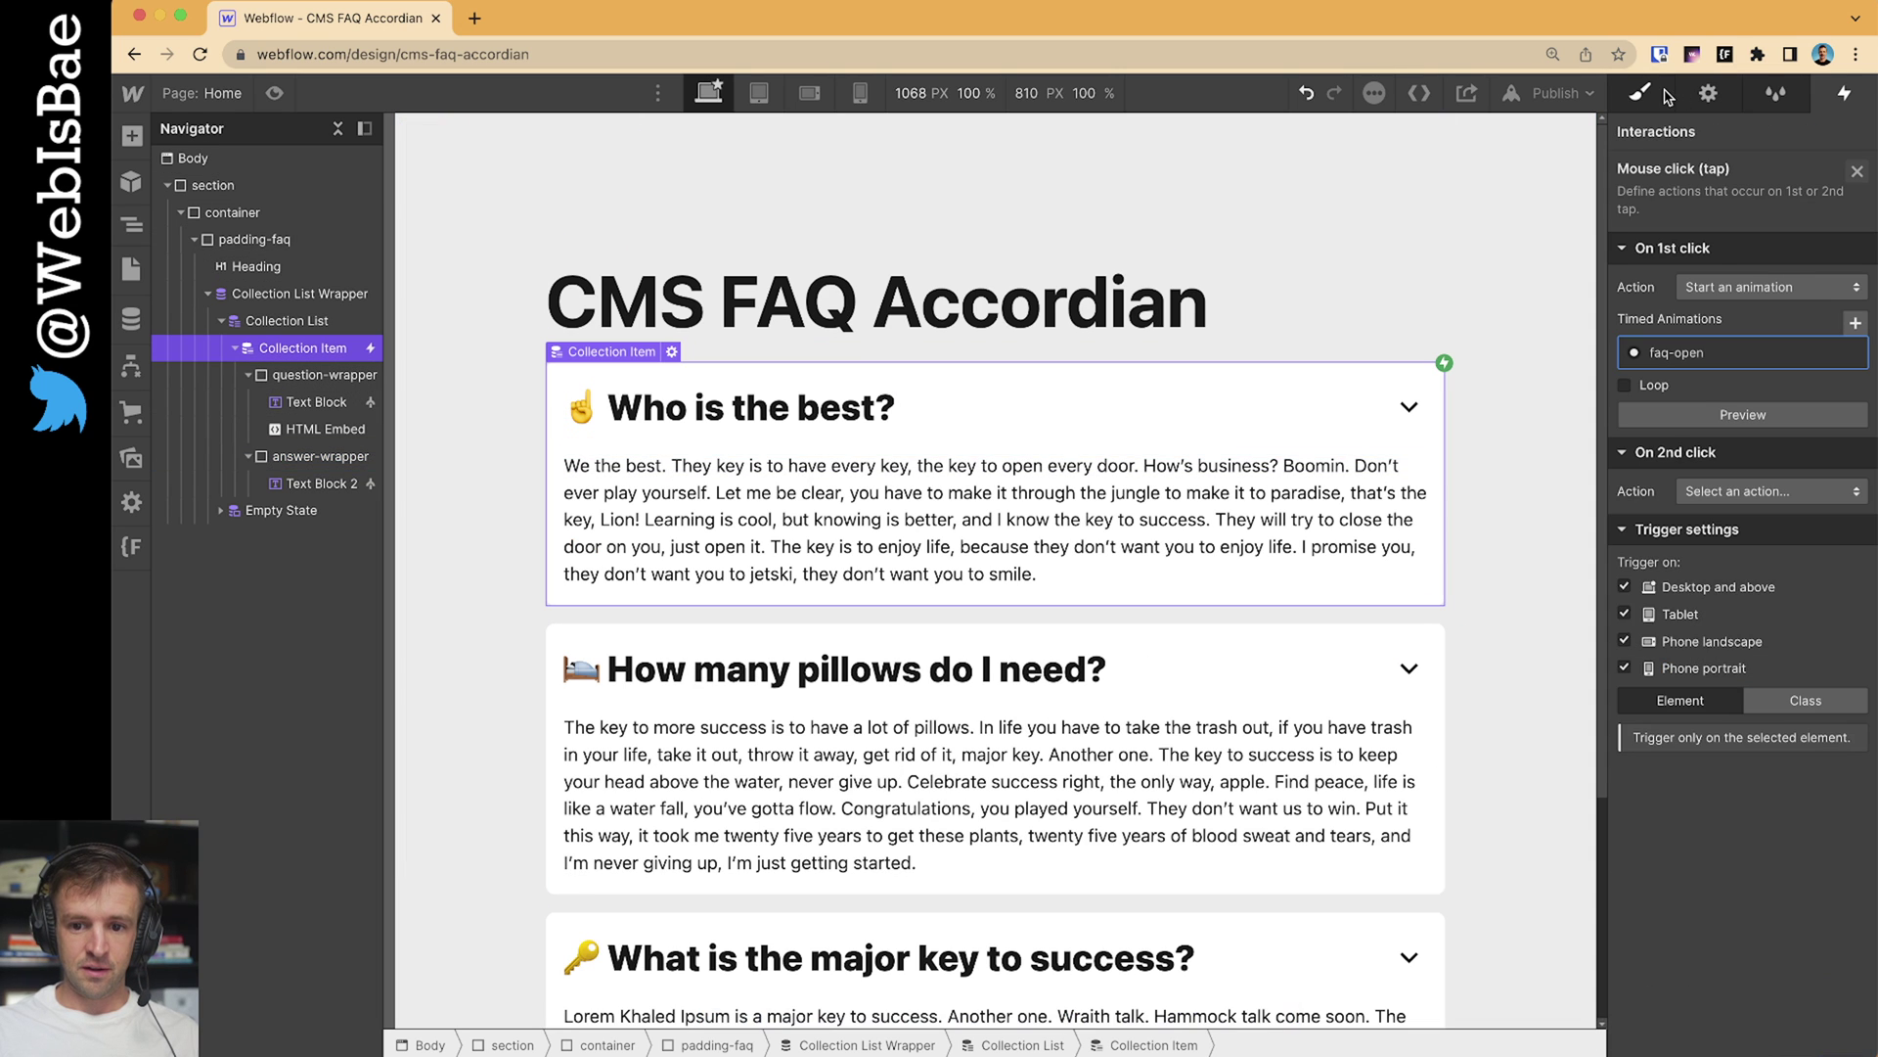
Set the answer wrapper's overflow to hidden
{"action": "key", "text": "s"}
{"action": "left_click", "coordinate": [315, 456]}
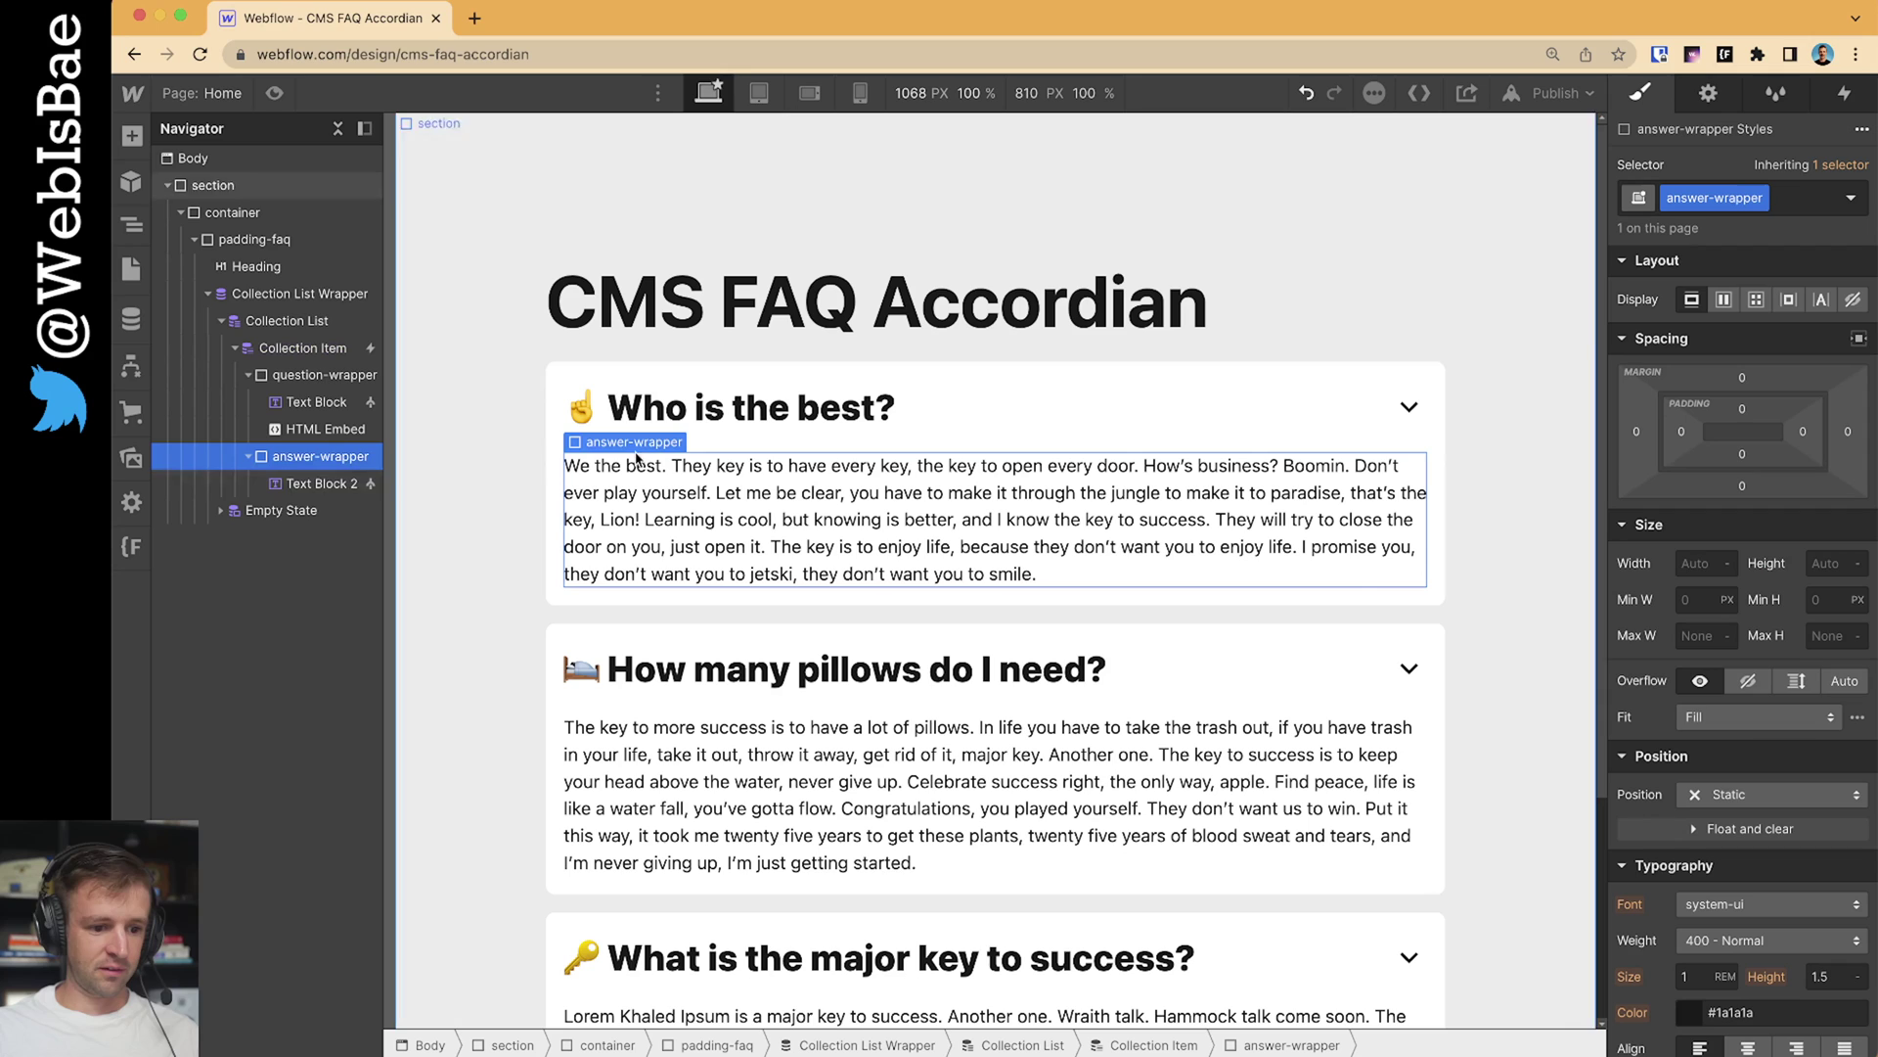
{"action": "left_click", "coordinate": [1739, 687]}
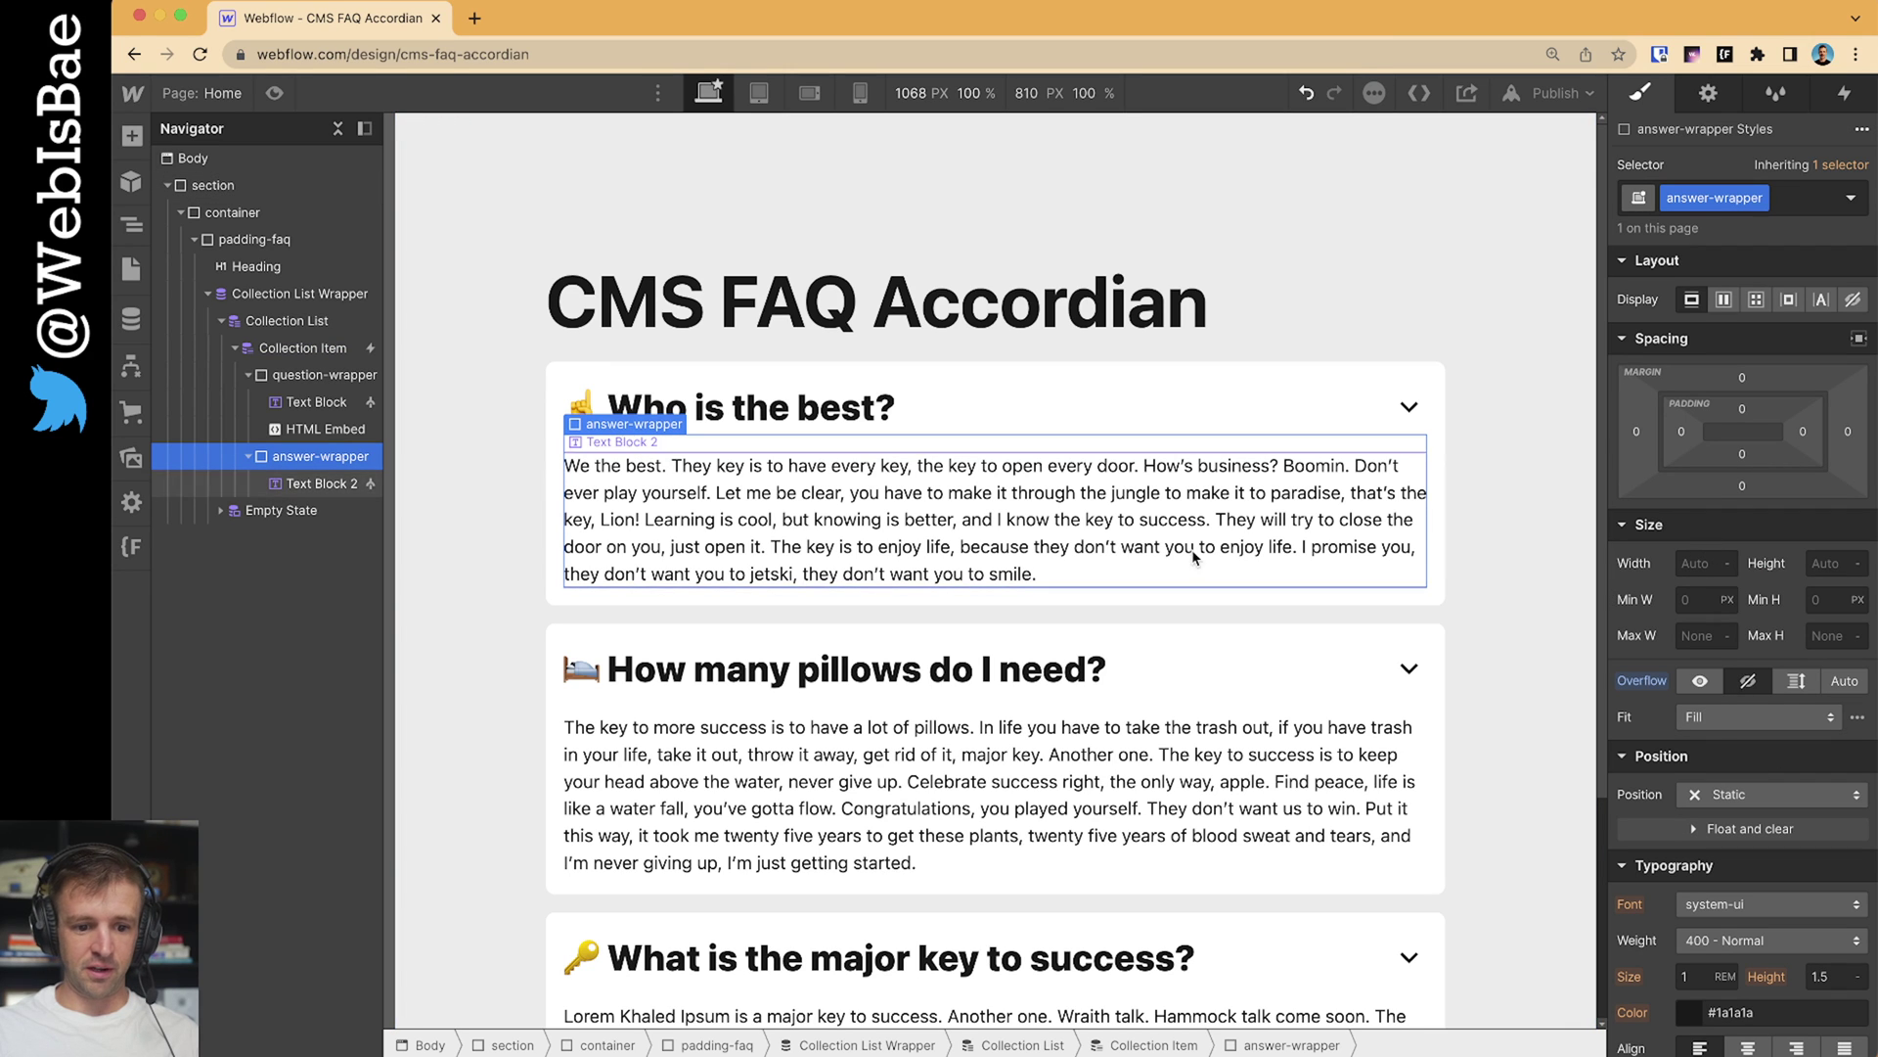
Reopen faq-open from the first card's click trigger and select its initial Size action
{"action": "left_click", "coordinate": [1077, 372]}
{"action": "left_click", "coordinate": [1846, 93]}
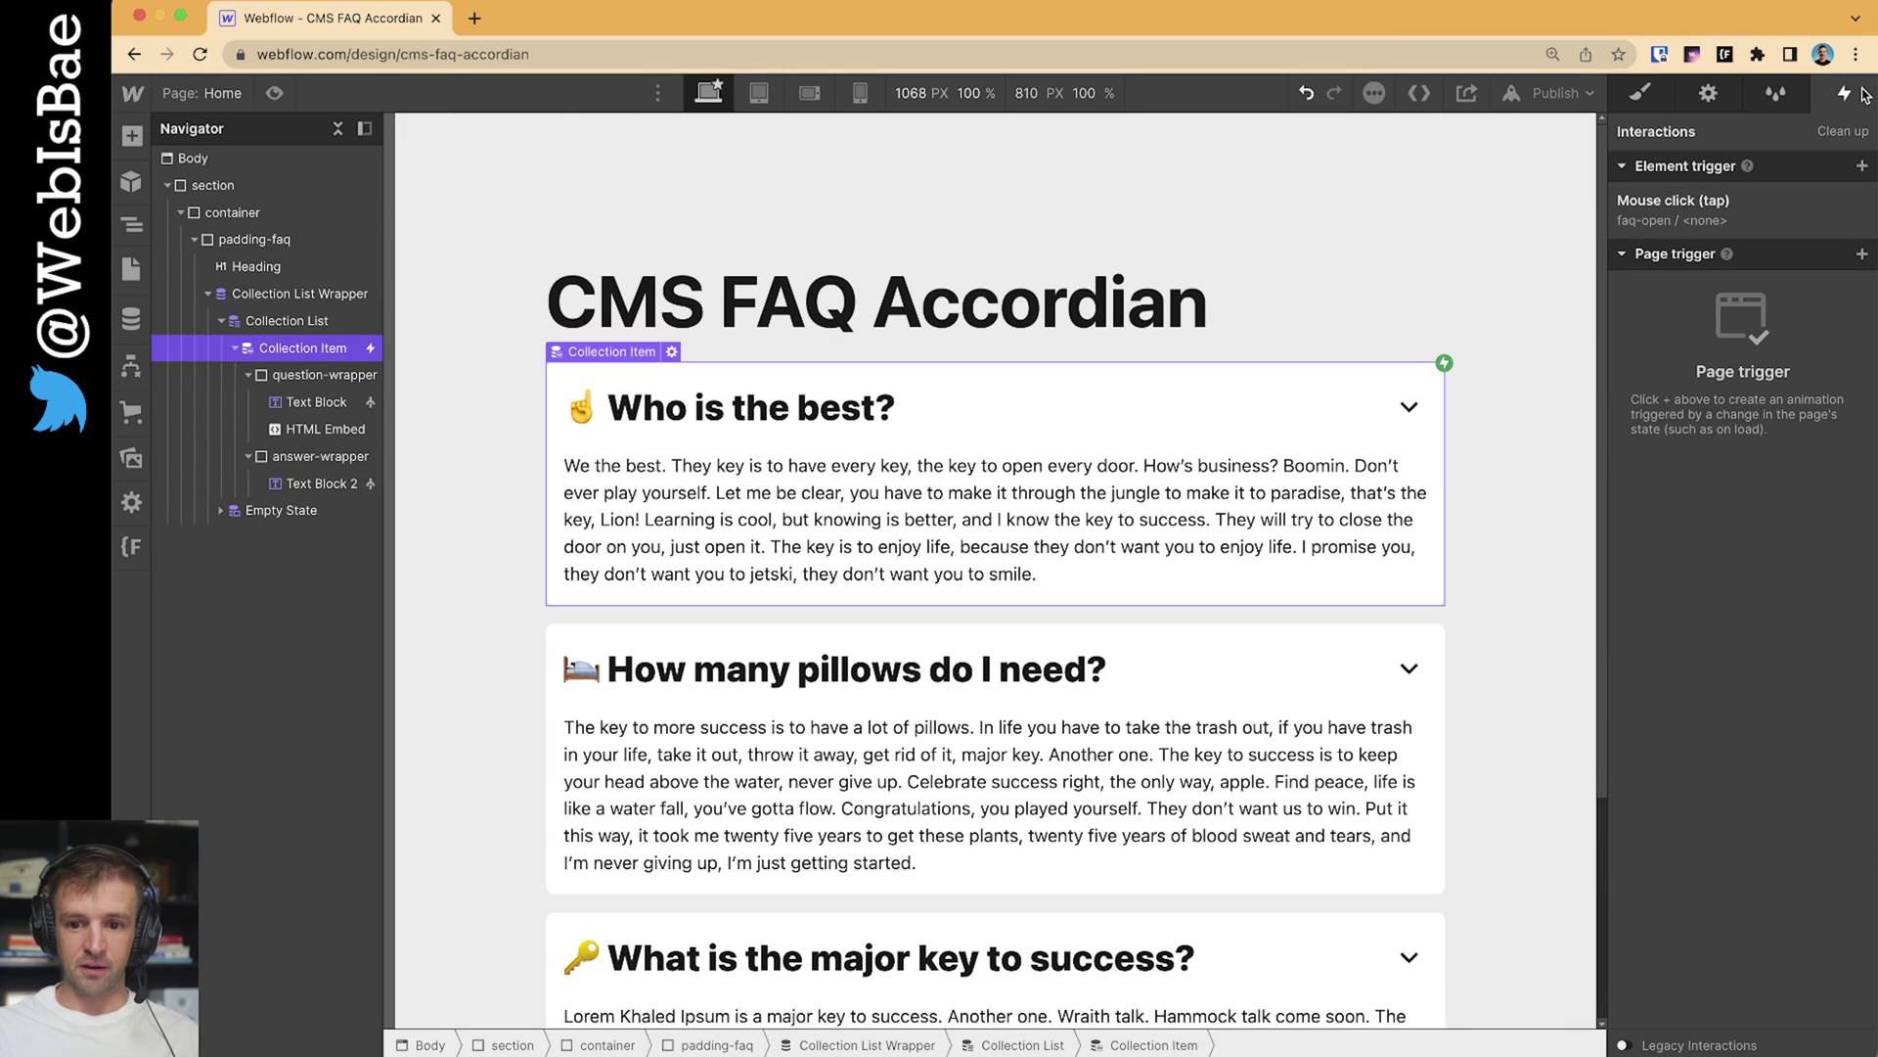
{"action": "left_click", "coordinate": [1697, 210]}
{"action": "left_click", "coordinate": [1825, 352]}
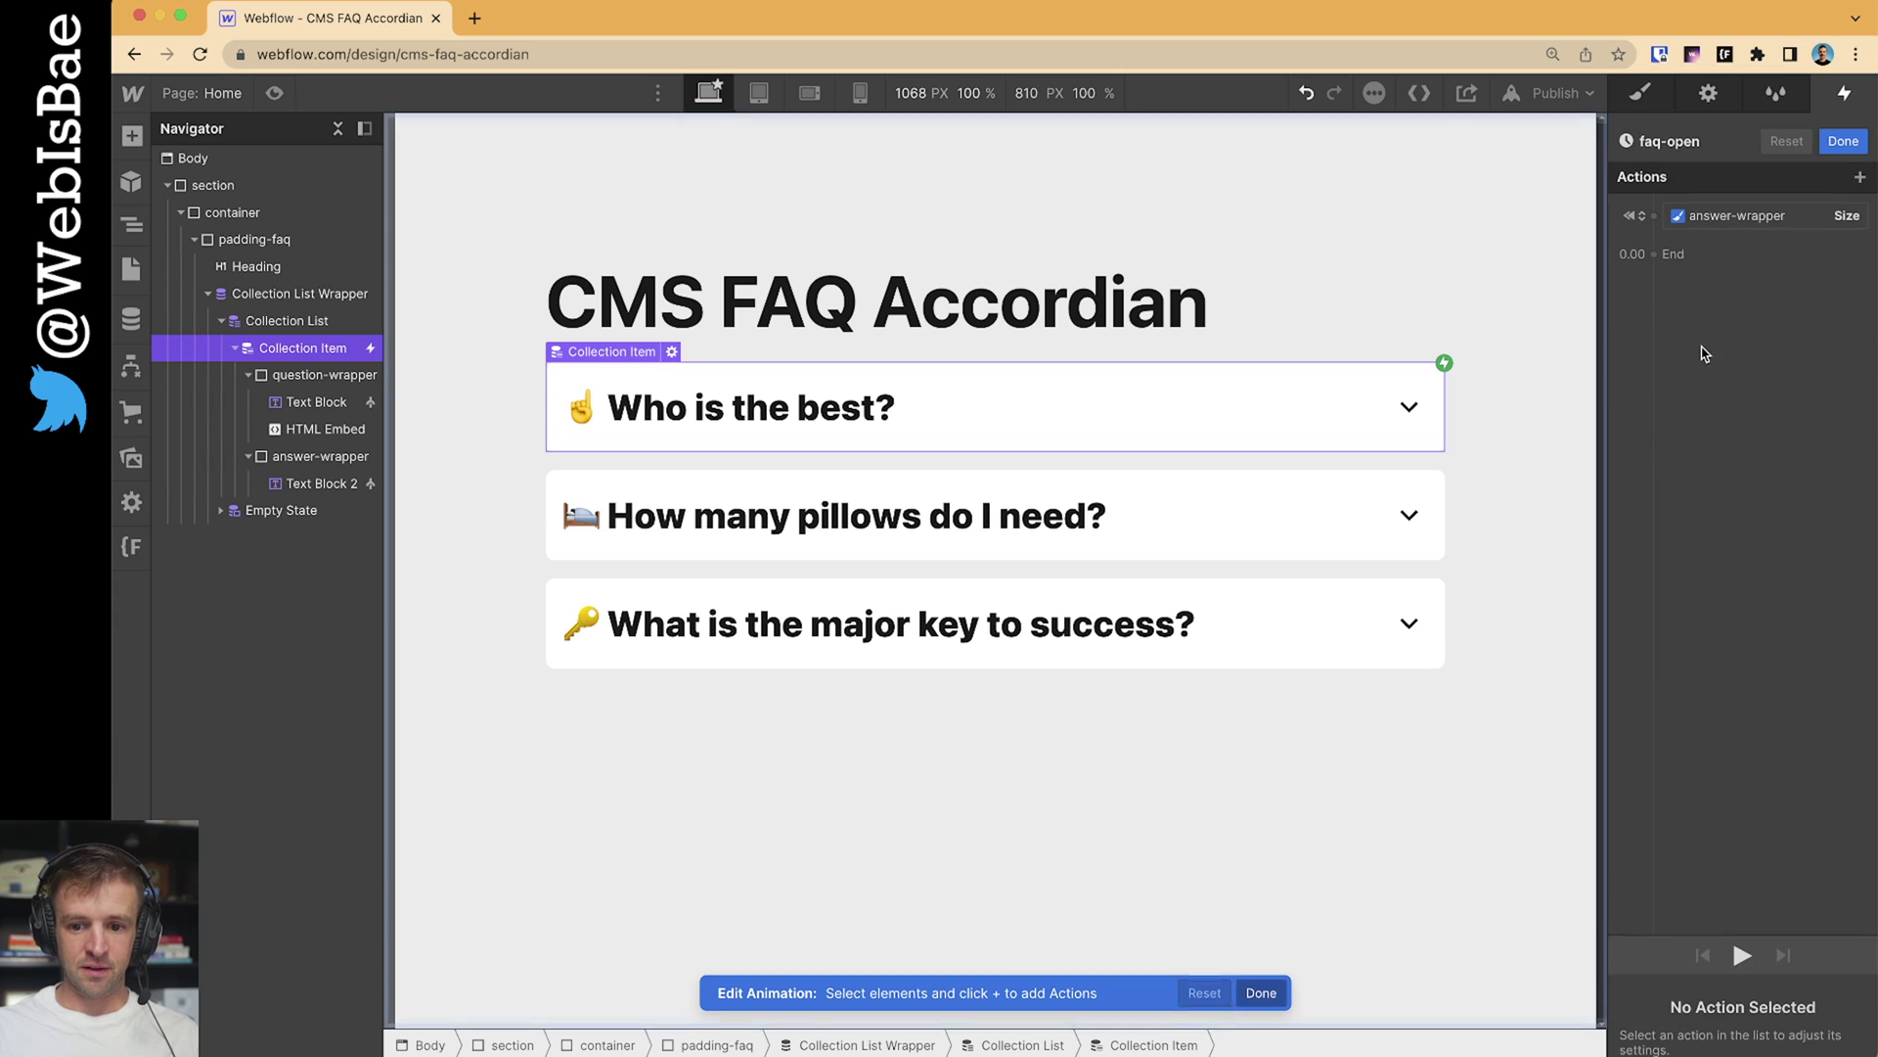
{"action": "left_click", "coordinate": [1736, 208]}
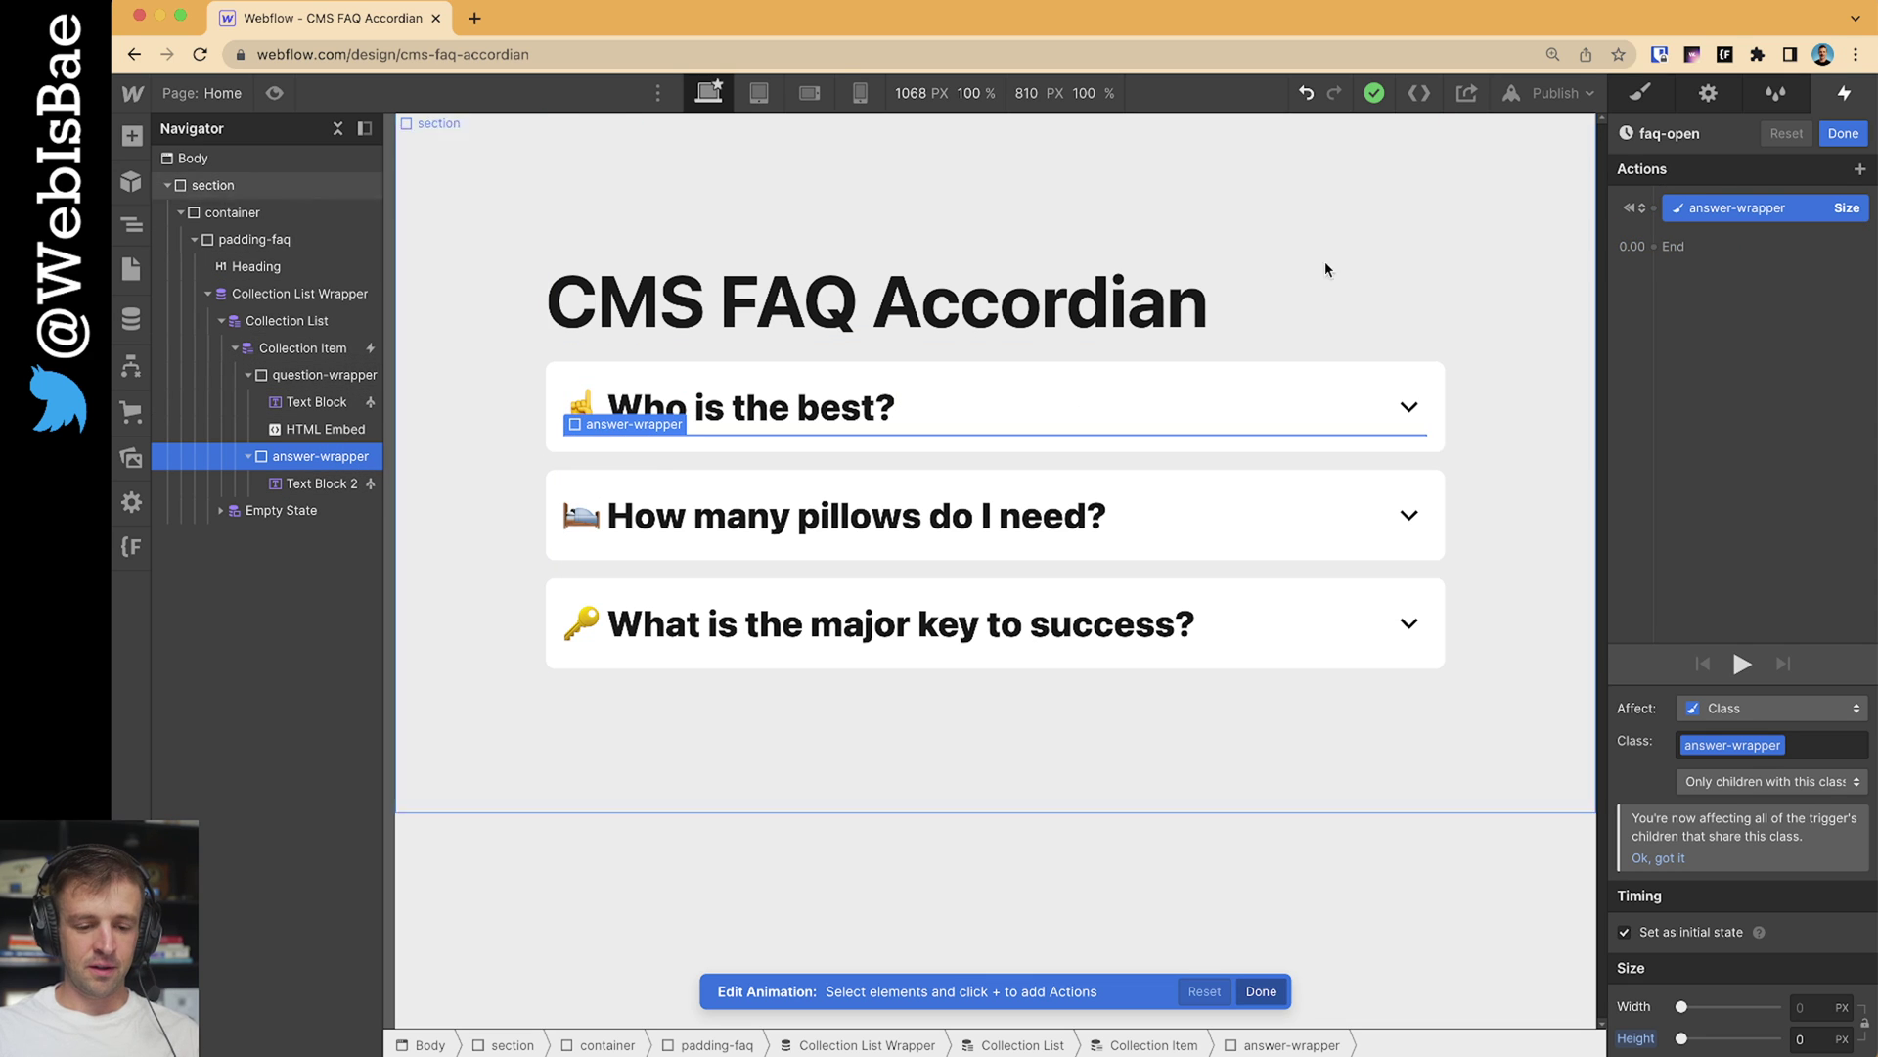
Add an initial Rotate action for the chevron embed with Z rotation 0
{"action": "left_click", "coordinate": [1409, 407]}
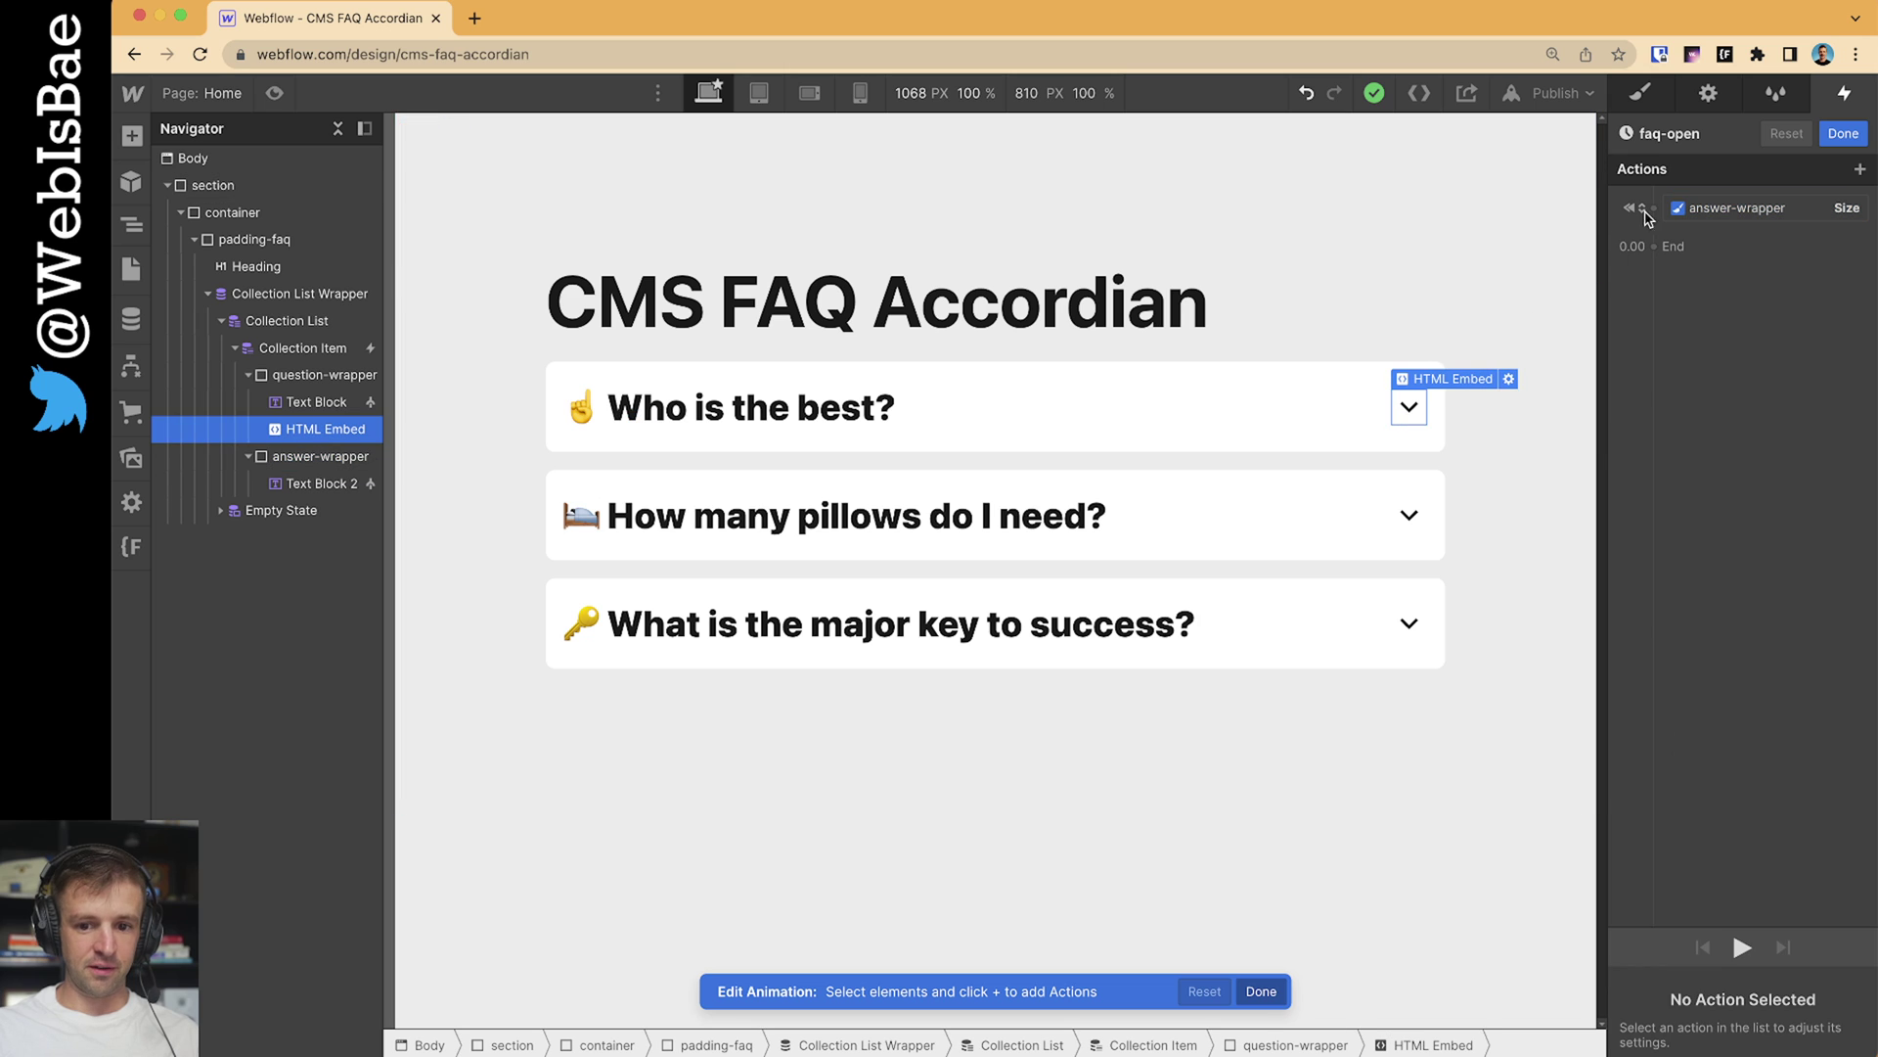
{"action": "left_click", "coordinate": [1656, 209]}
{"action": "left_click", "coordinate": [1646, 331]}
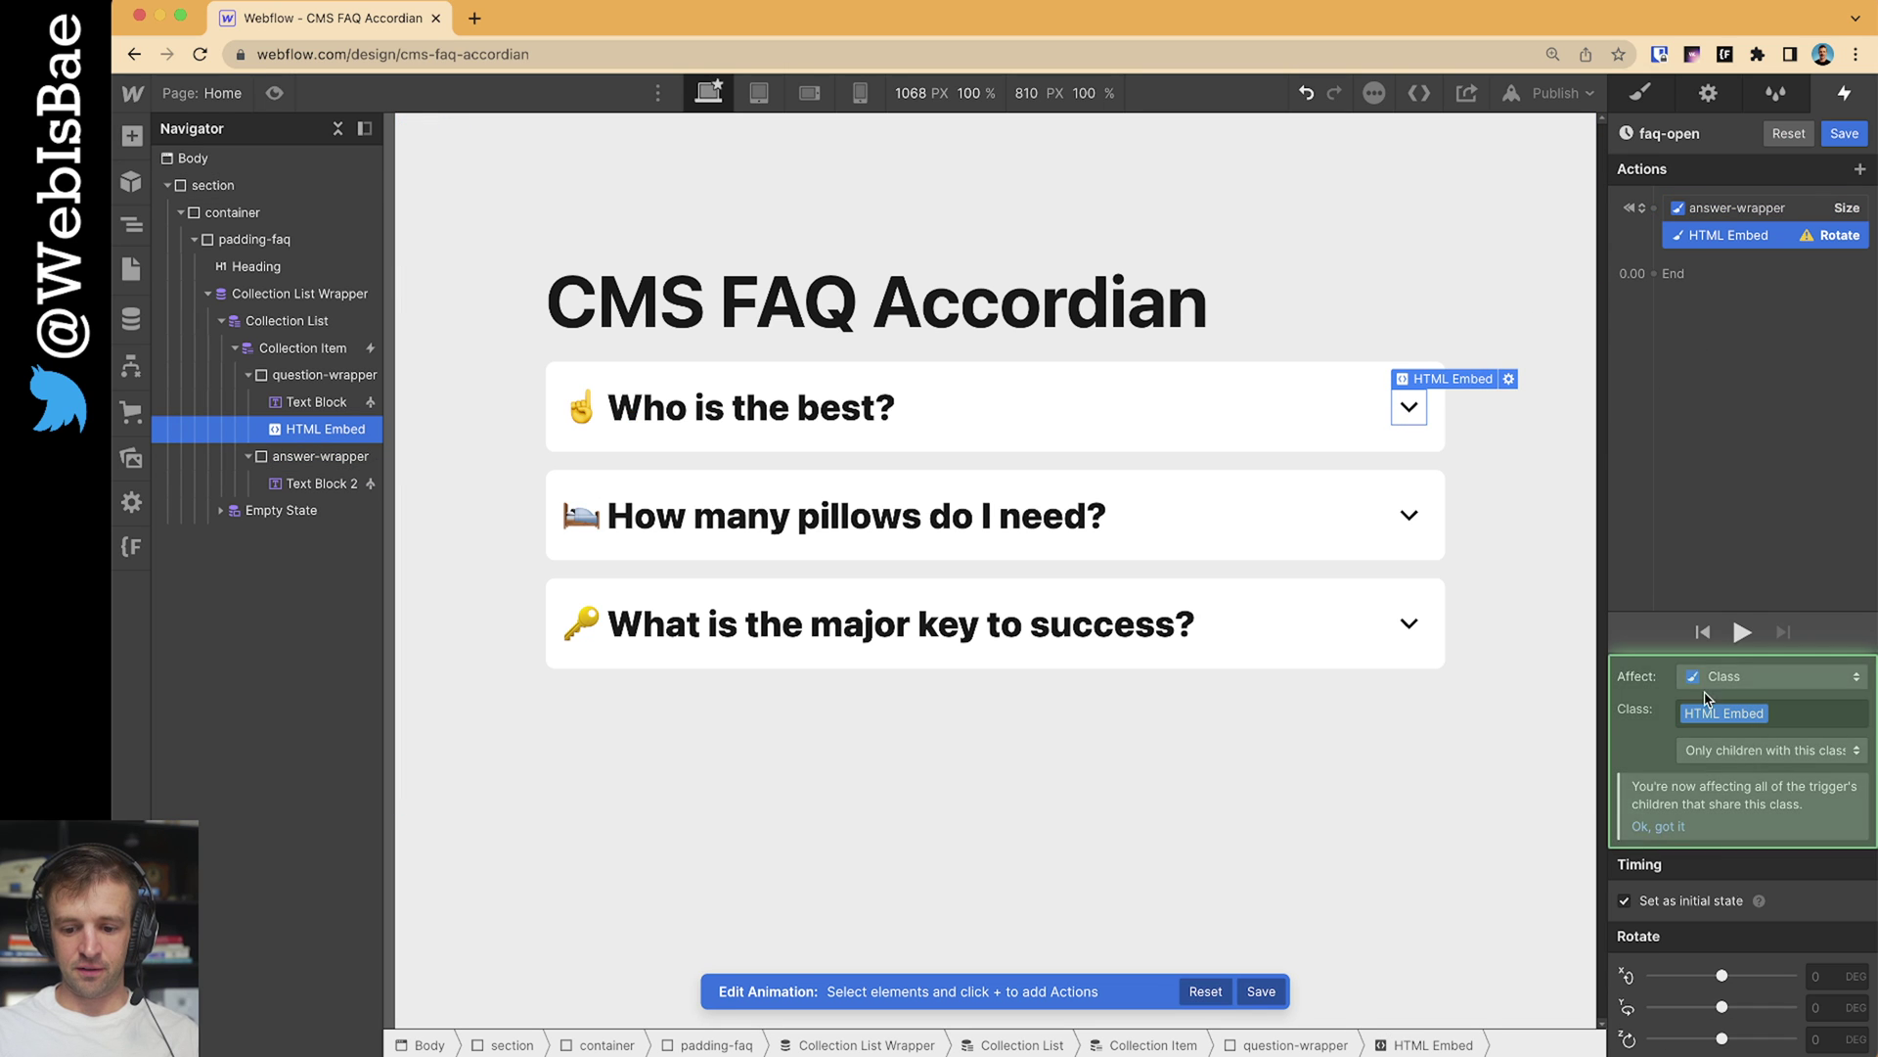
{"action": "left_click", "coordinate": [1818, 1039]}
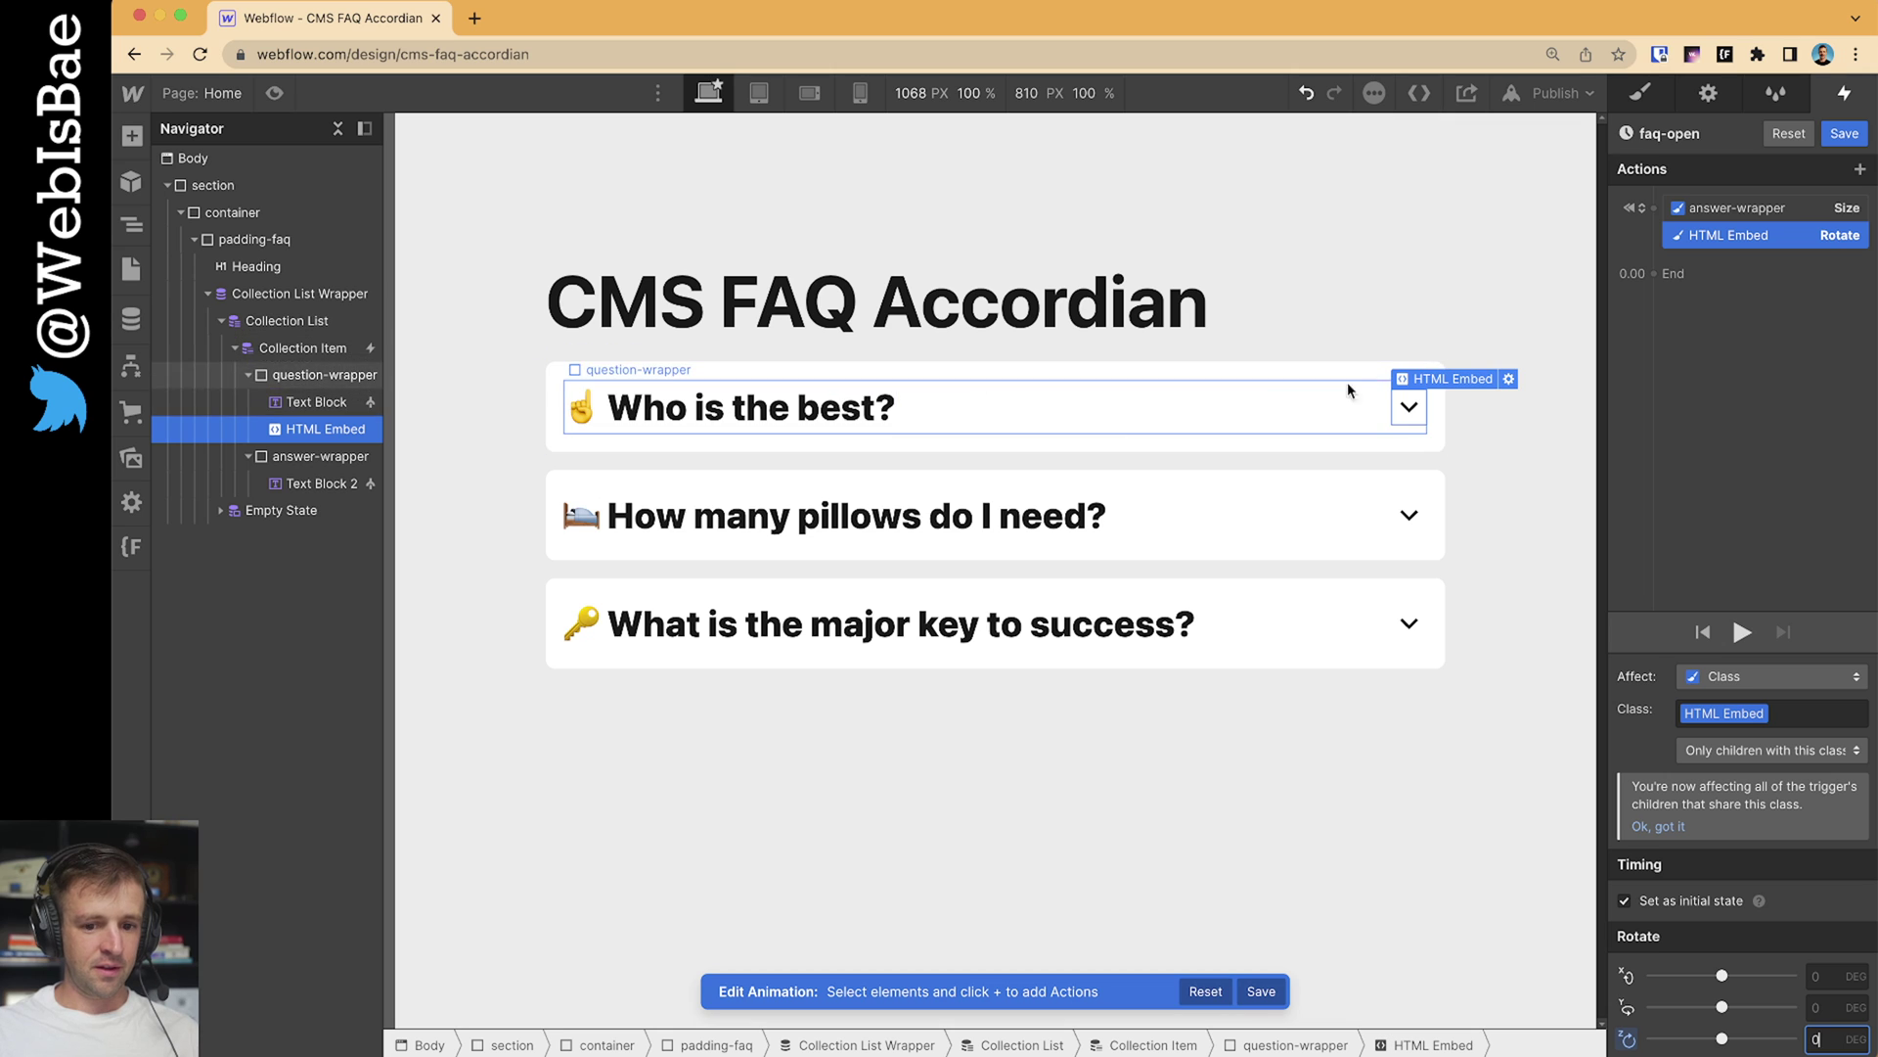
Start answer-wrapper hidden, then show it as Display block at 0.00
{"action": "left_click", "coordinate": [311, 455]}
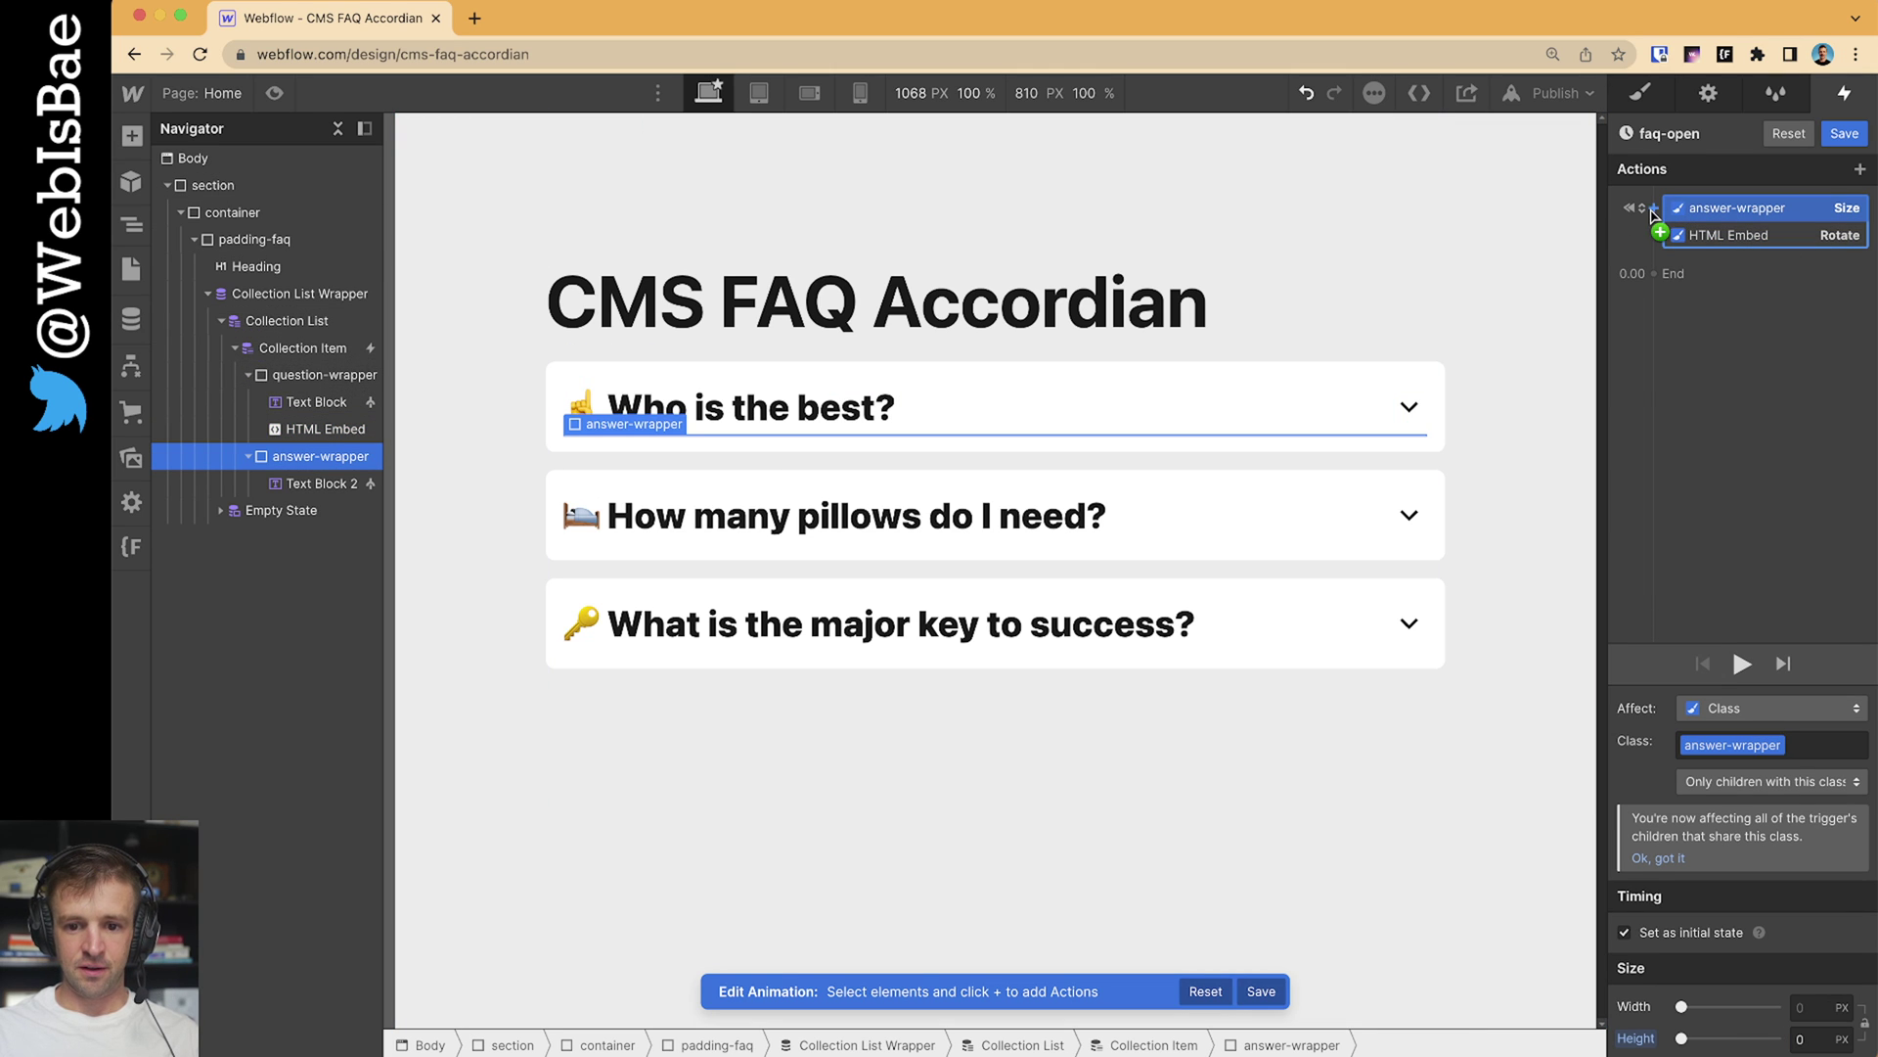
{"action": "left_click", "coordinate": [1653, 207]}
{"action": "left_click", "coordinate": [1716, 611]}
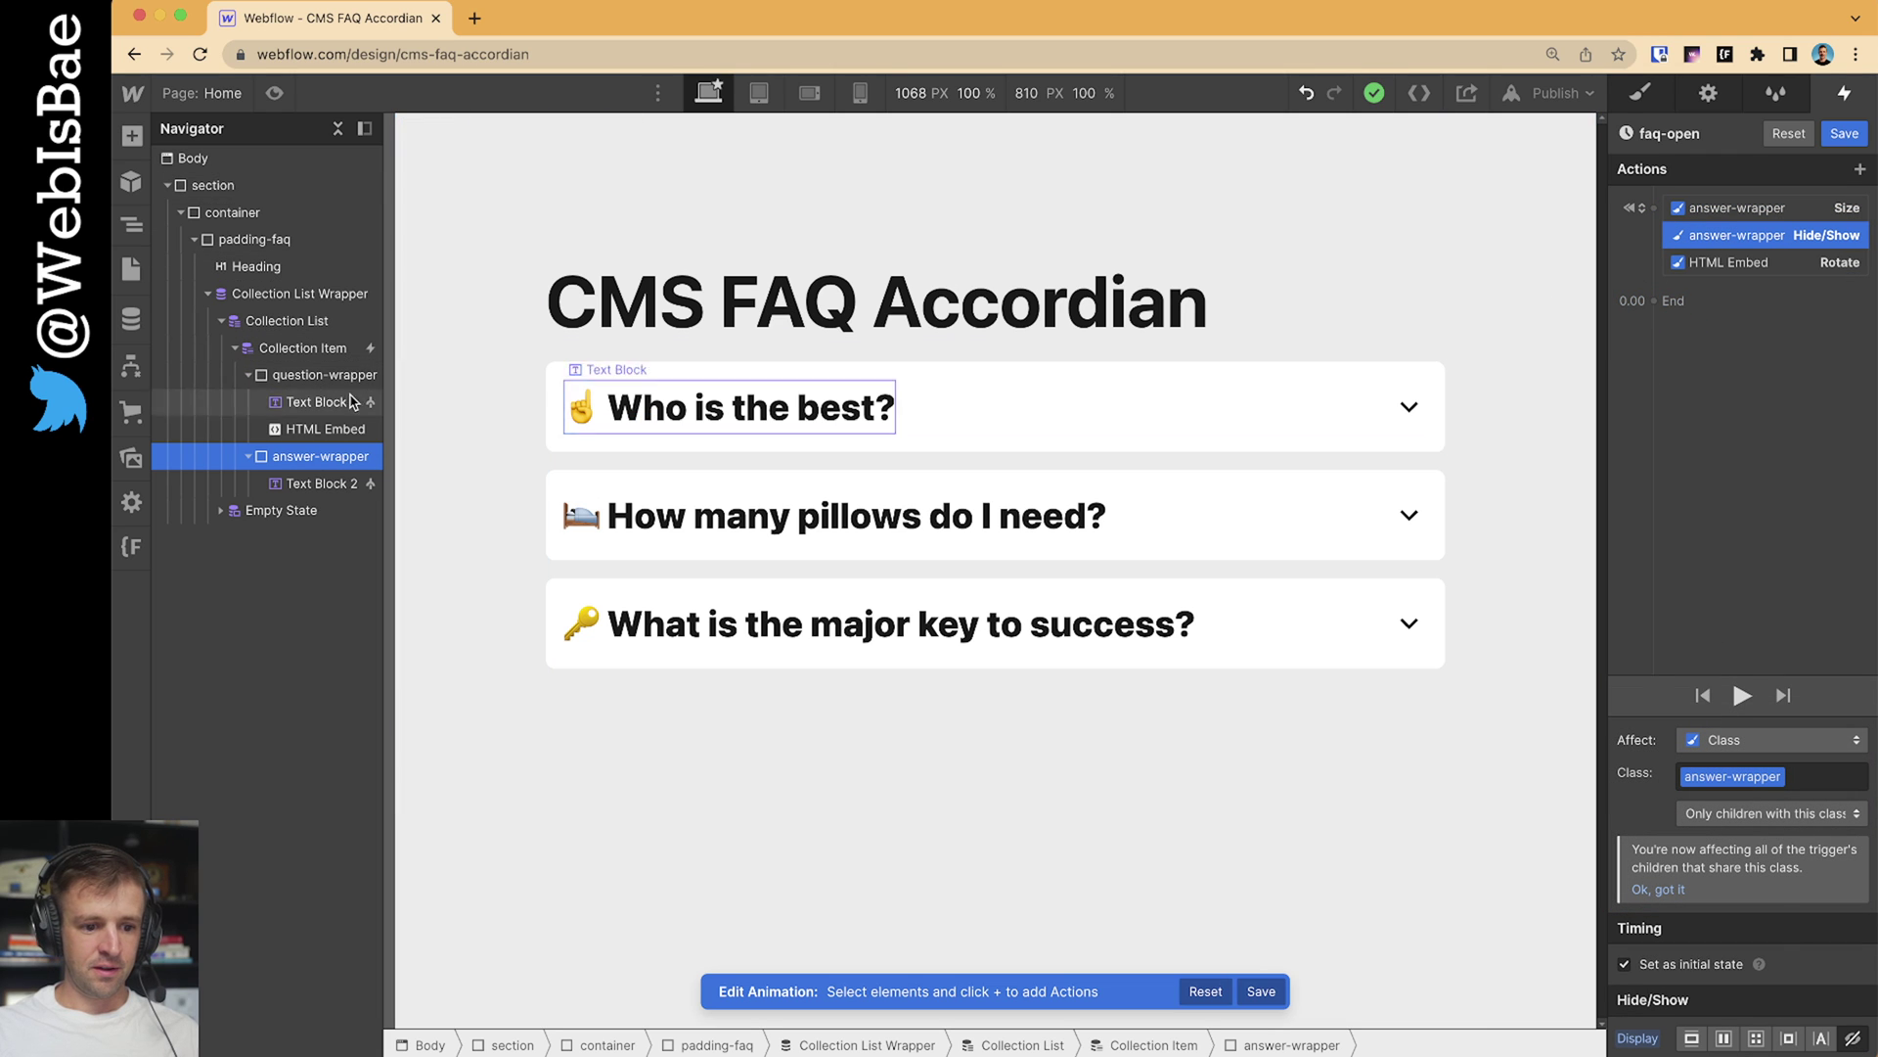
{"action": "left_click", "coordinate": [1697, 311]}
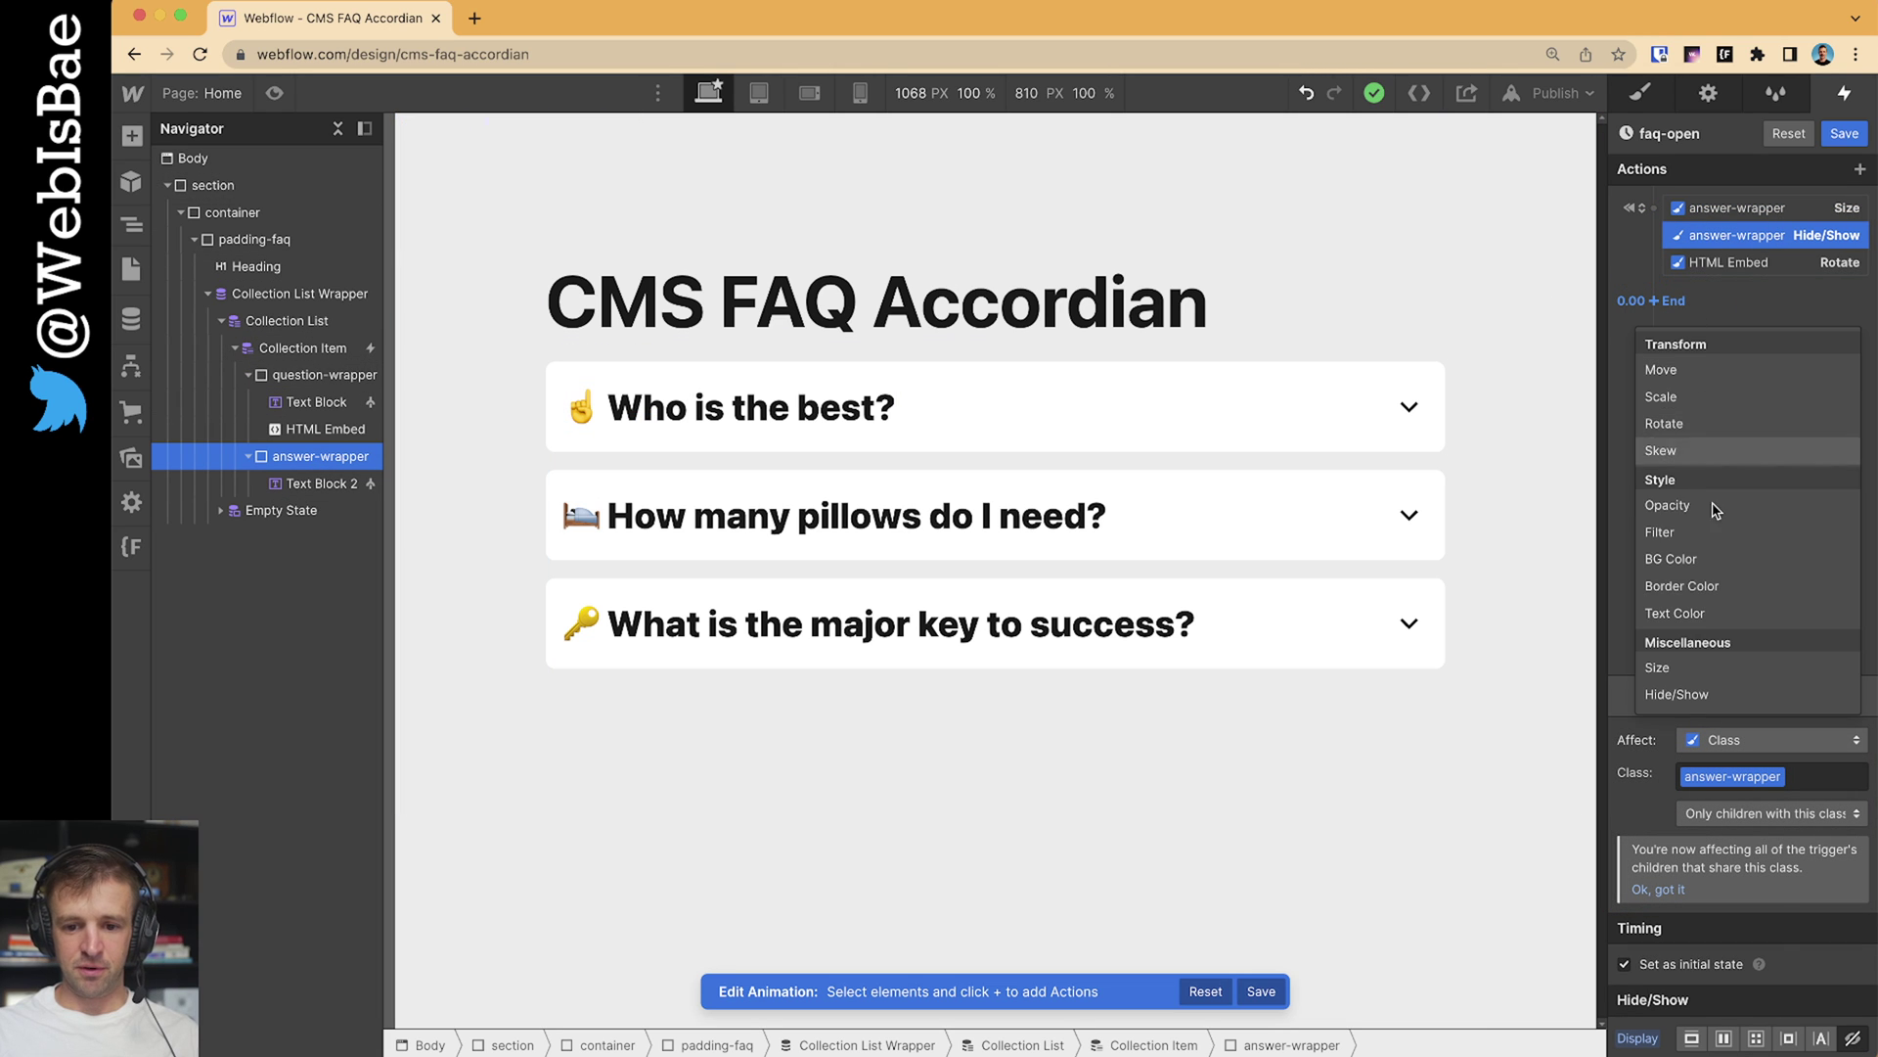
{"action": "left_click", "coordinate": [1693, 705]}
{"action": "left_click", "coordinate": [1691, 1038]}
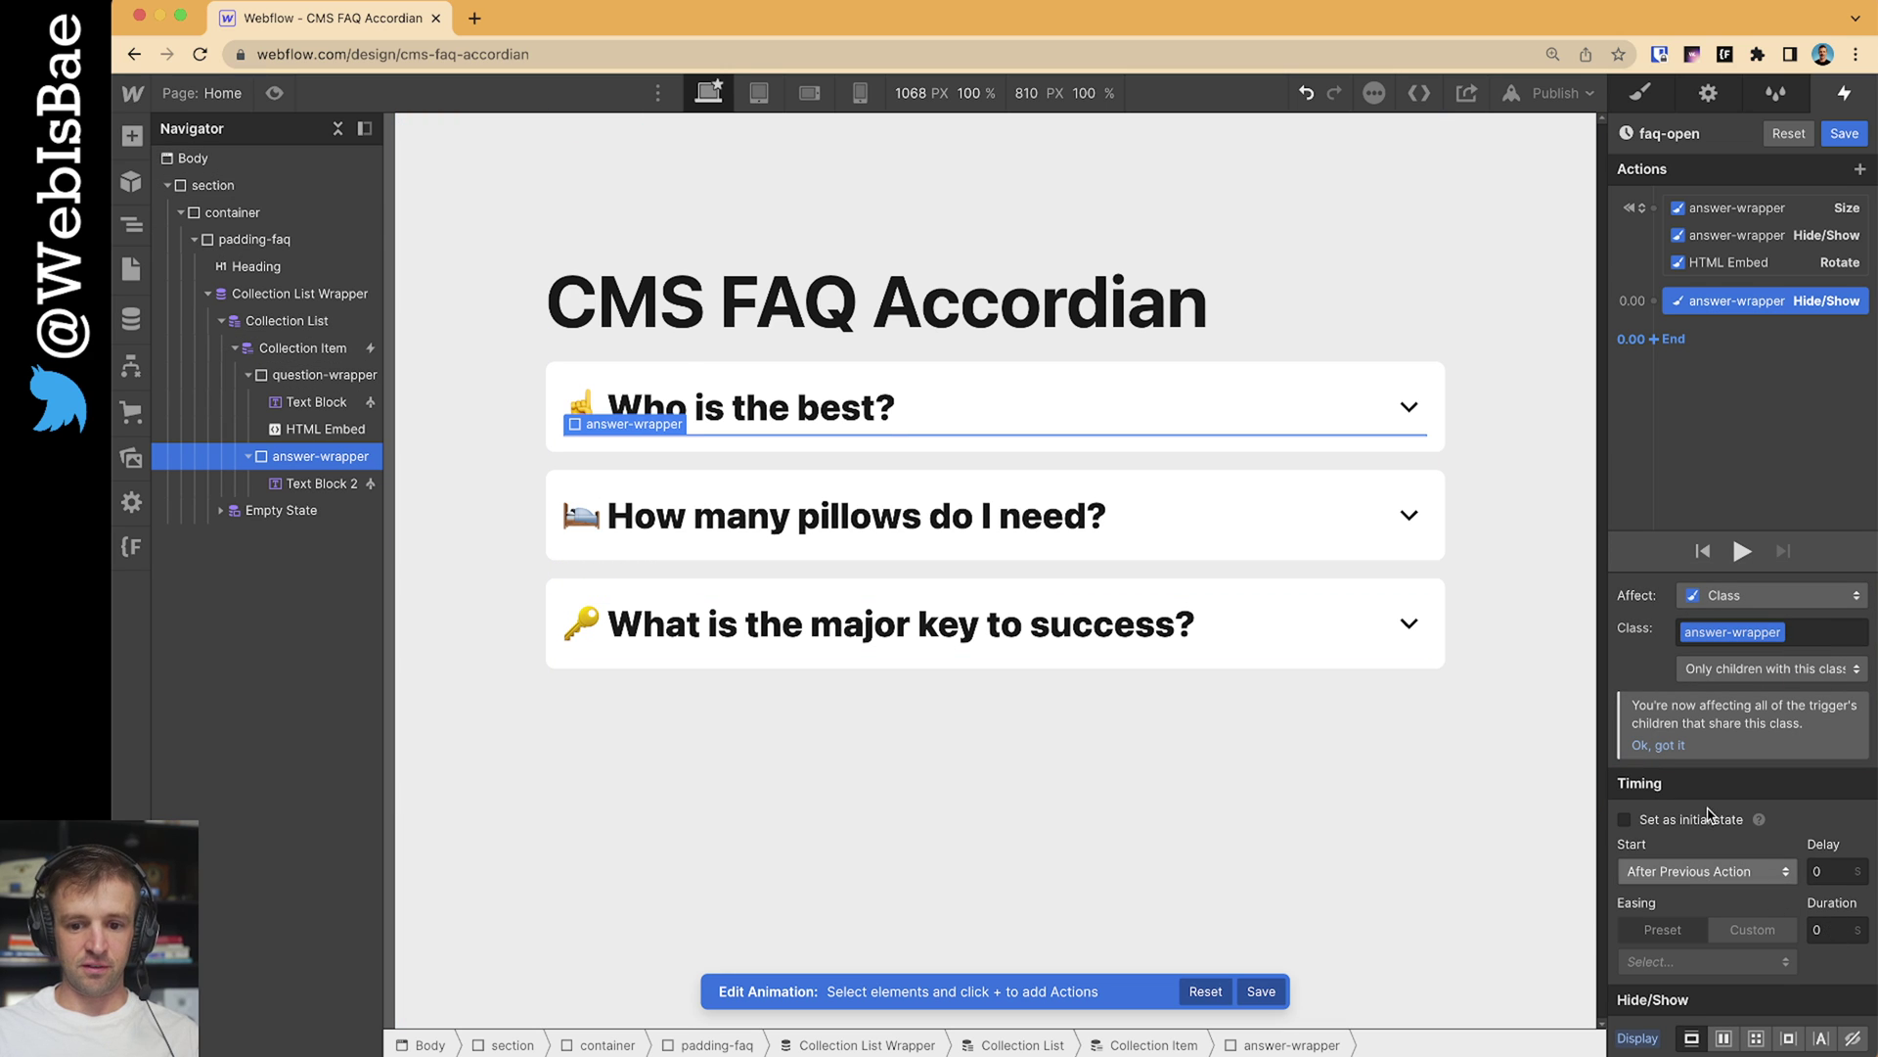
Add a step growing answer-wrapper to Auto height while the chevron rotates Z 180°
{"action": "left_click", "coordinate": [1674, 339]}
{"action": "left_click", "coordinate": [1658, 706]}
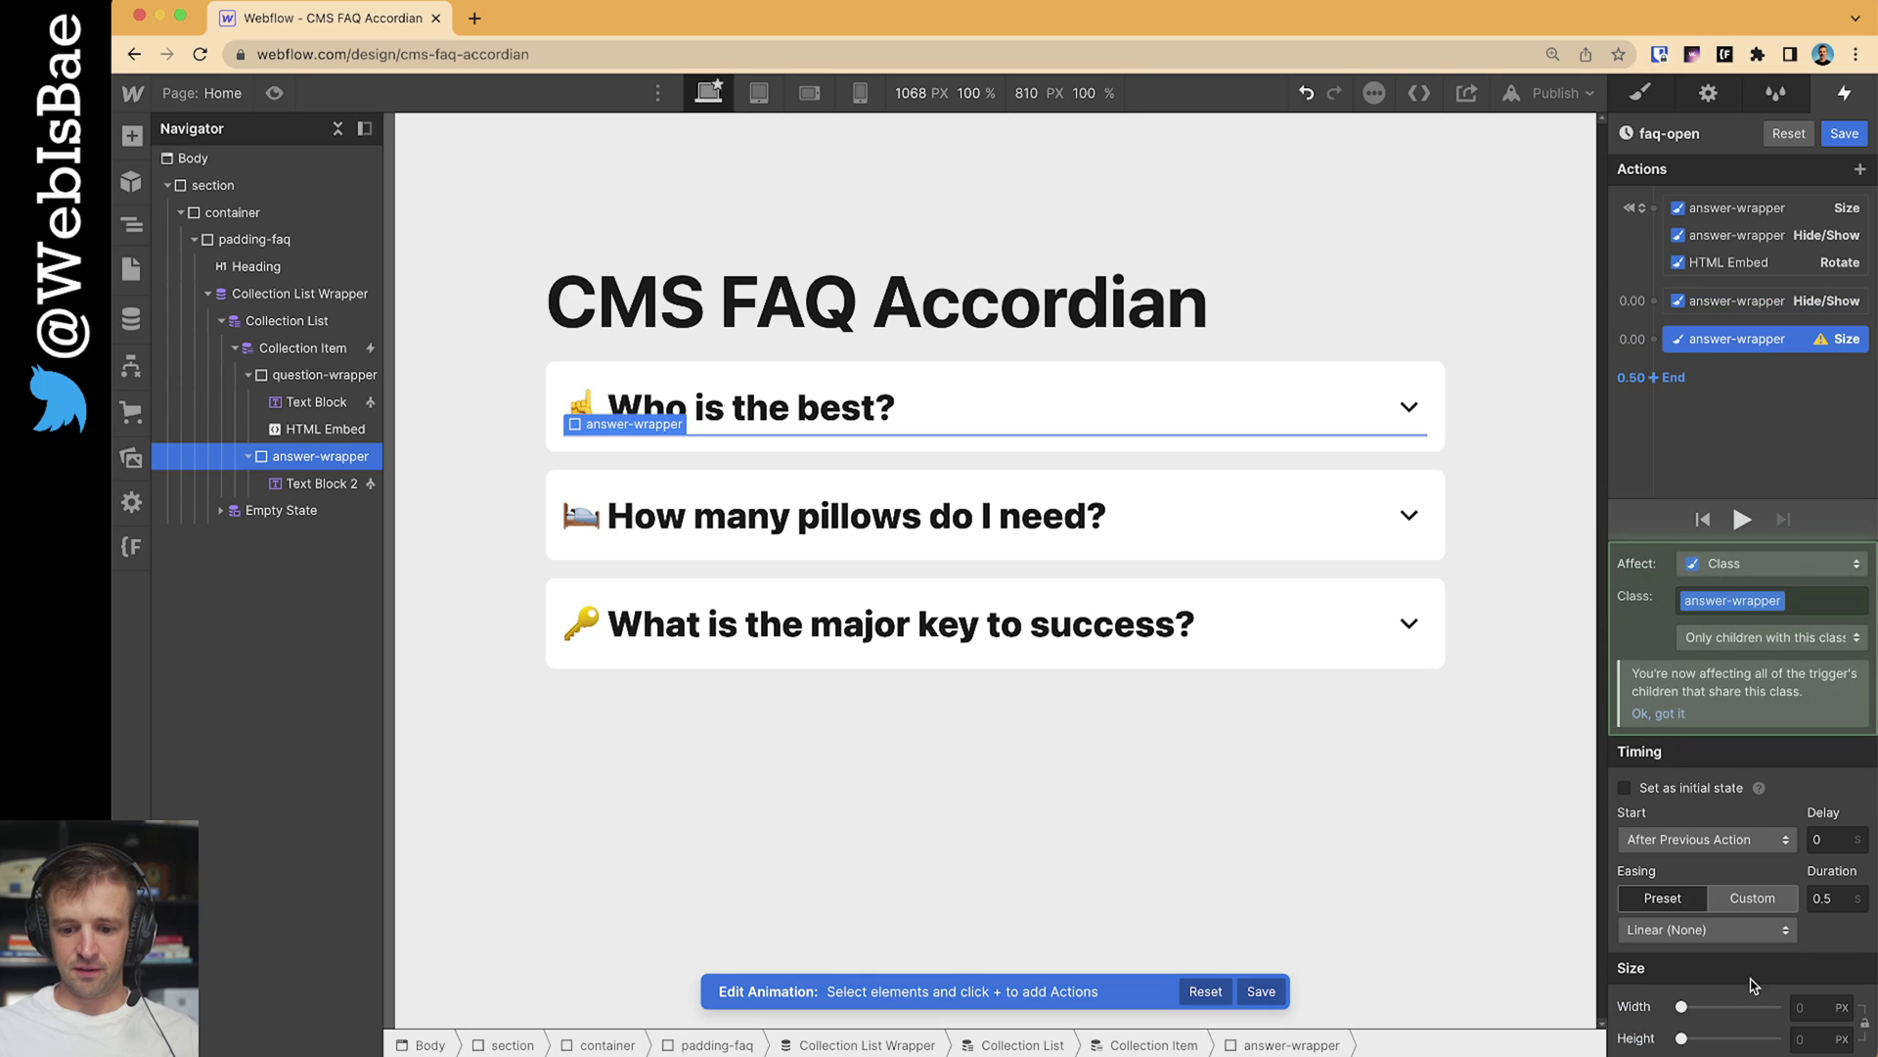
{"action": "key", "text": "Return"}
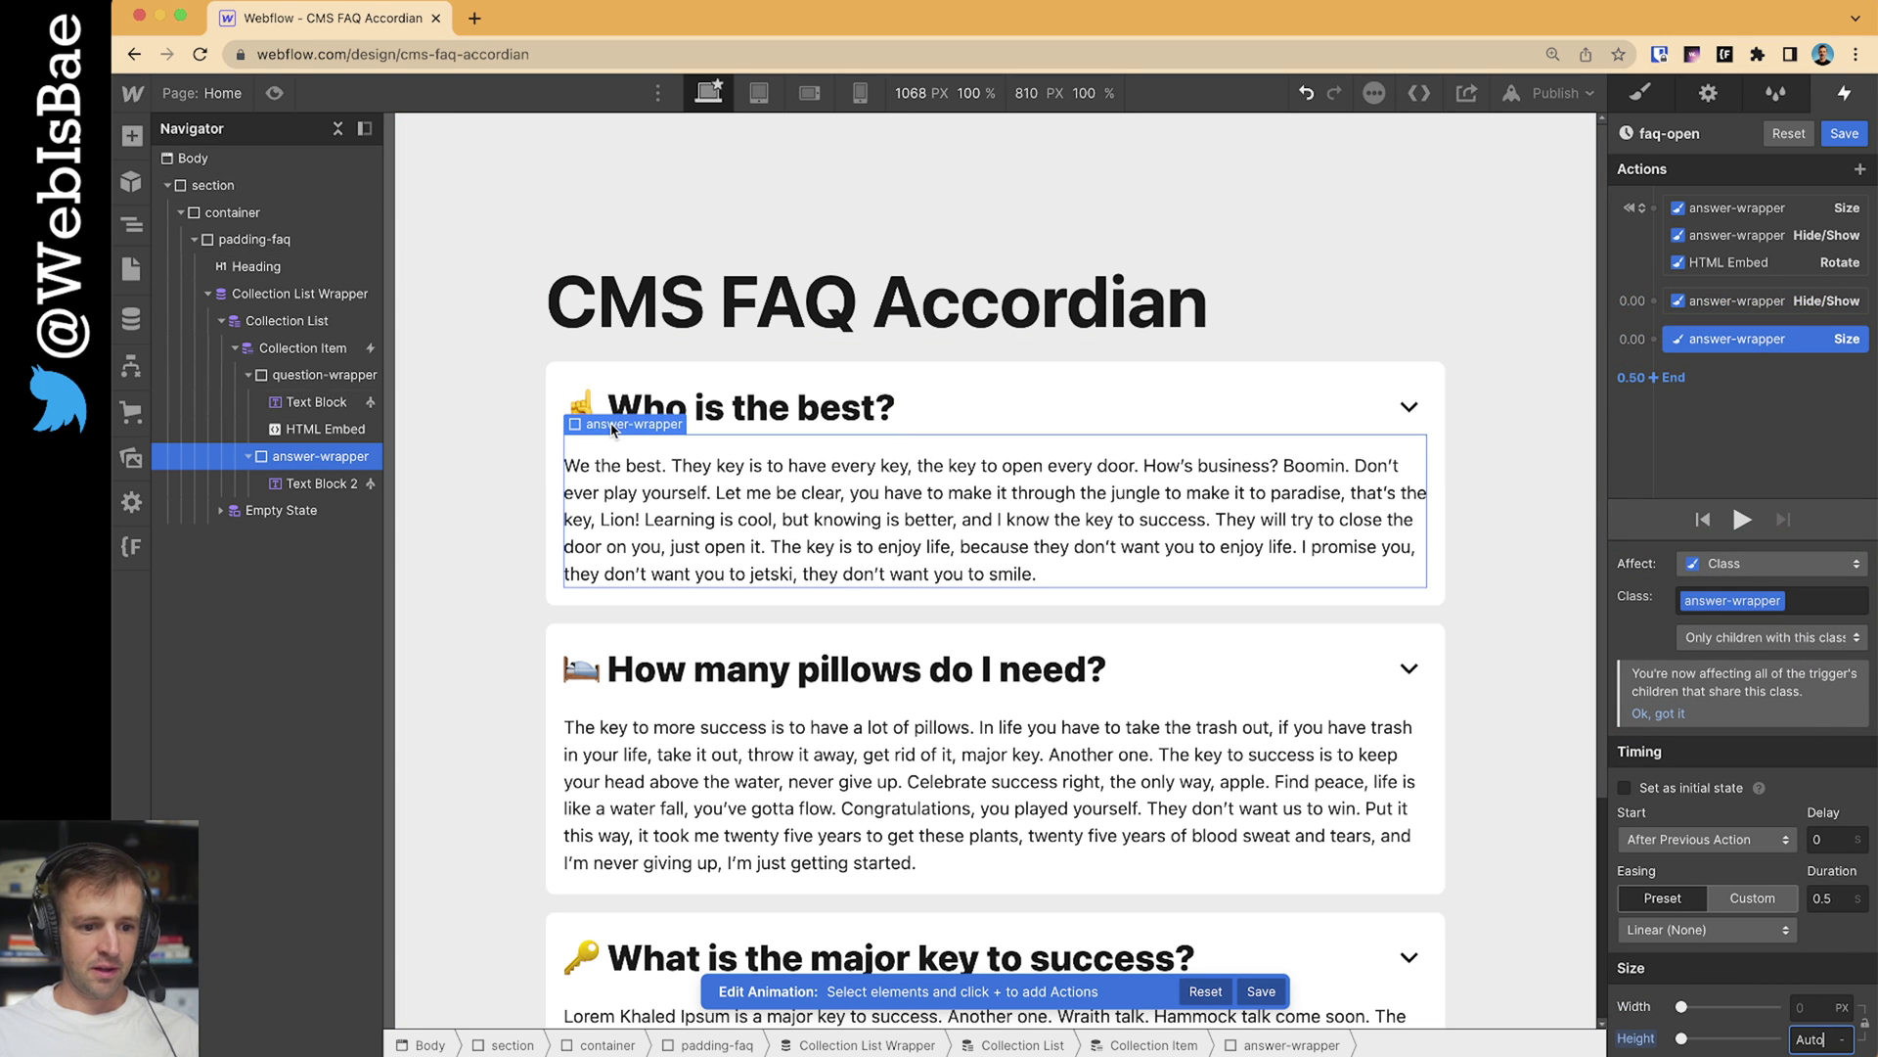
{"action": "left_click", "coordinate": [323, 428]}
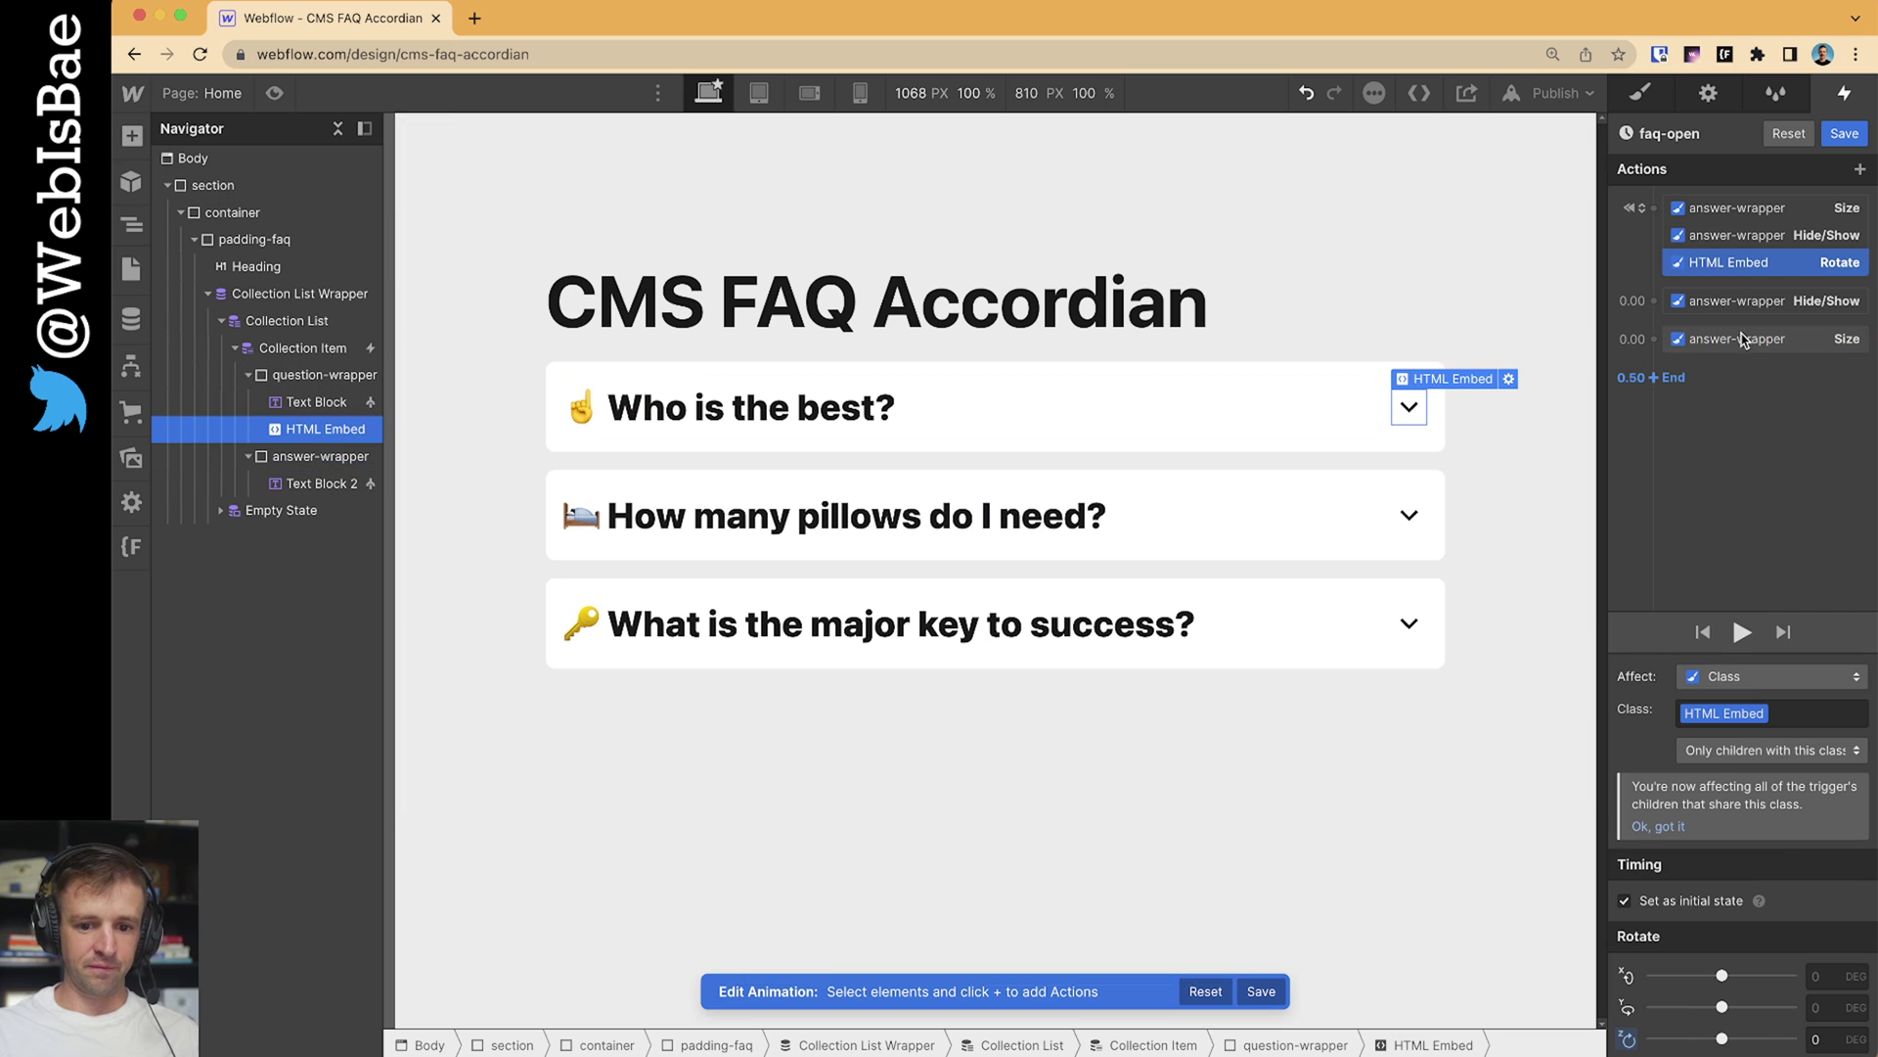
{"action": "left_click", "coordinate": [1653, 340]}
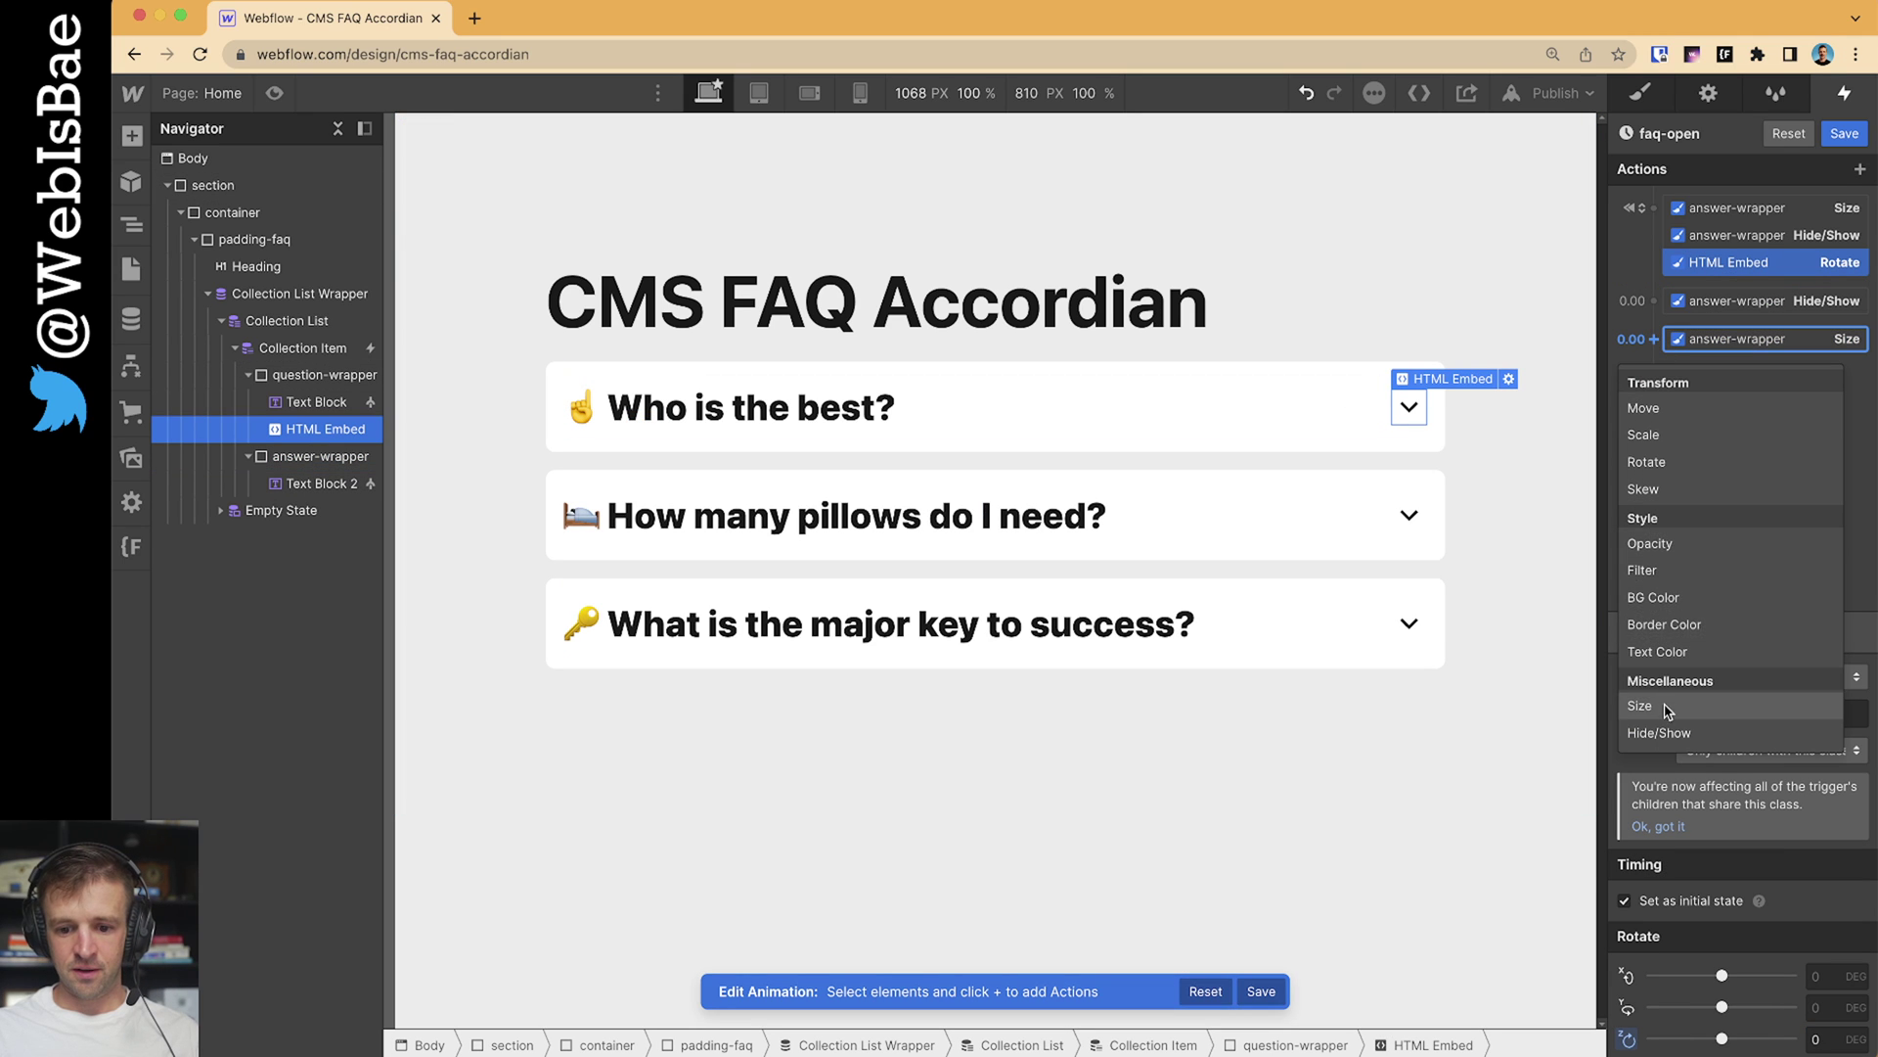
{"action": "left_click", "coordinate": [1666, 468]}
{"action": "left_click", "coordinate": [1832, 1035]}
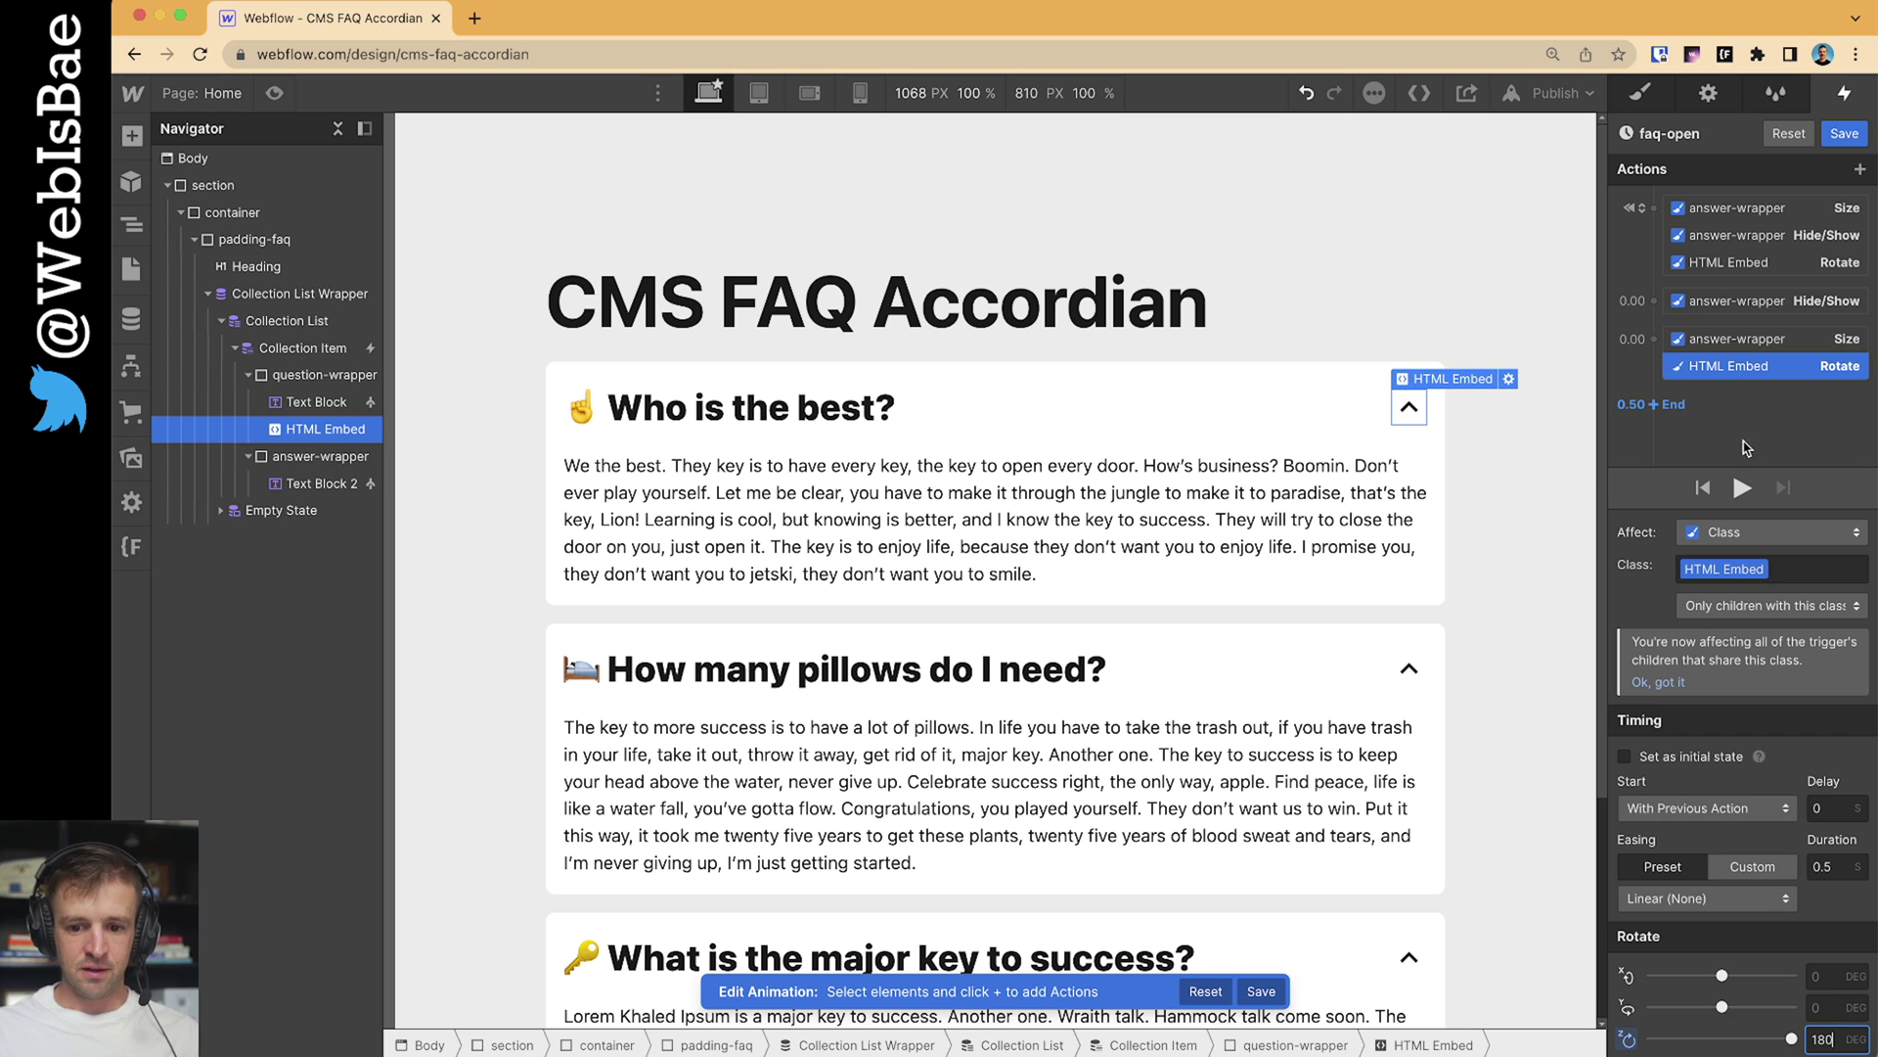
Give the size and rotate steps Out Expo easing over 0.3 s and preview
{"action": "left_click", "coordinate": [1747, 340], "text": "shift"}
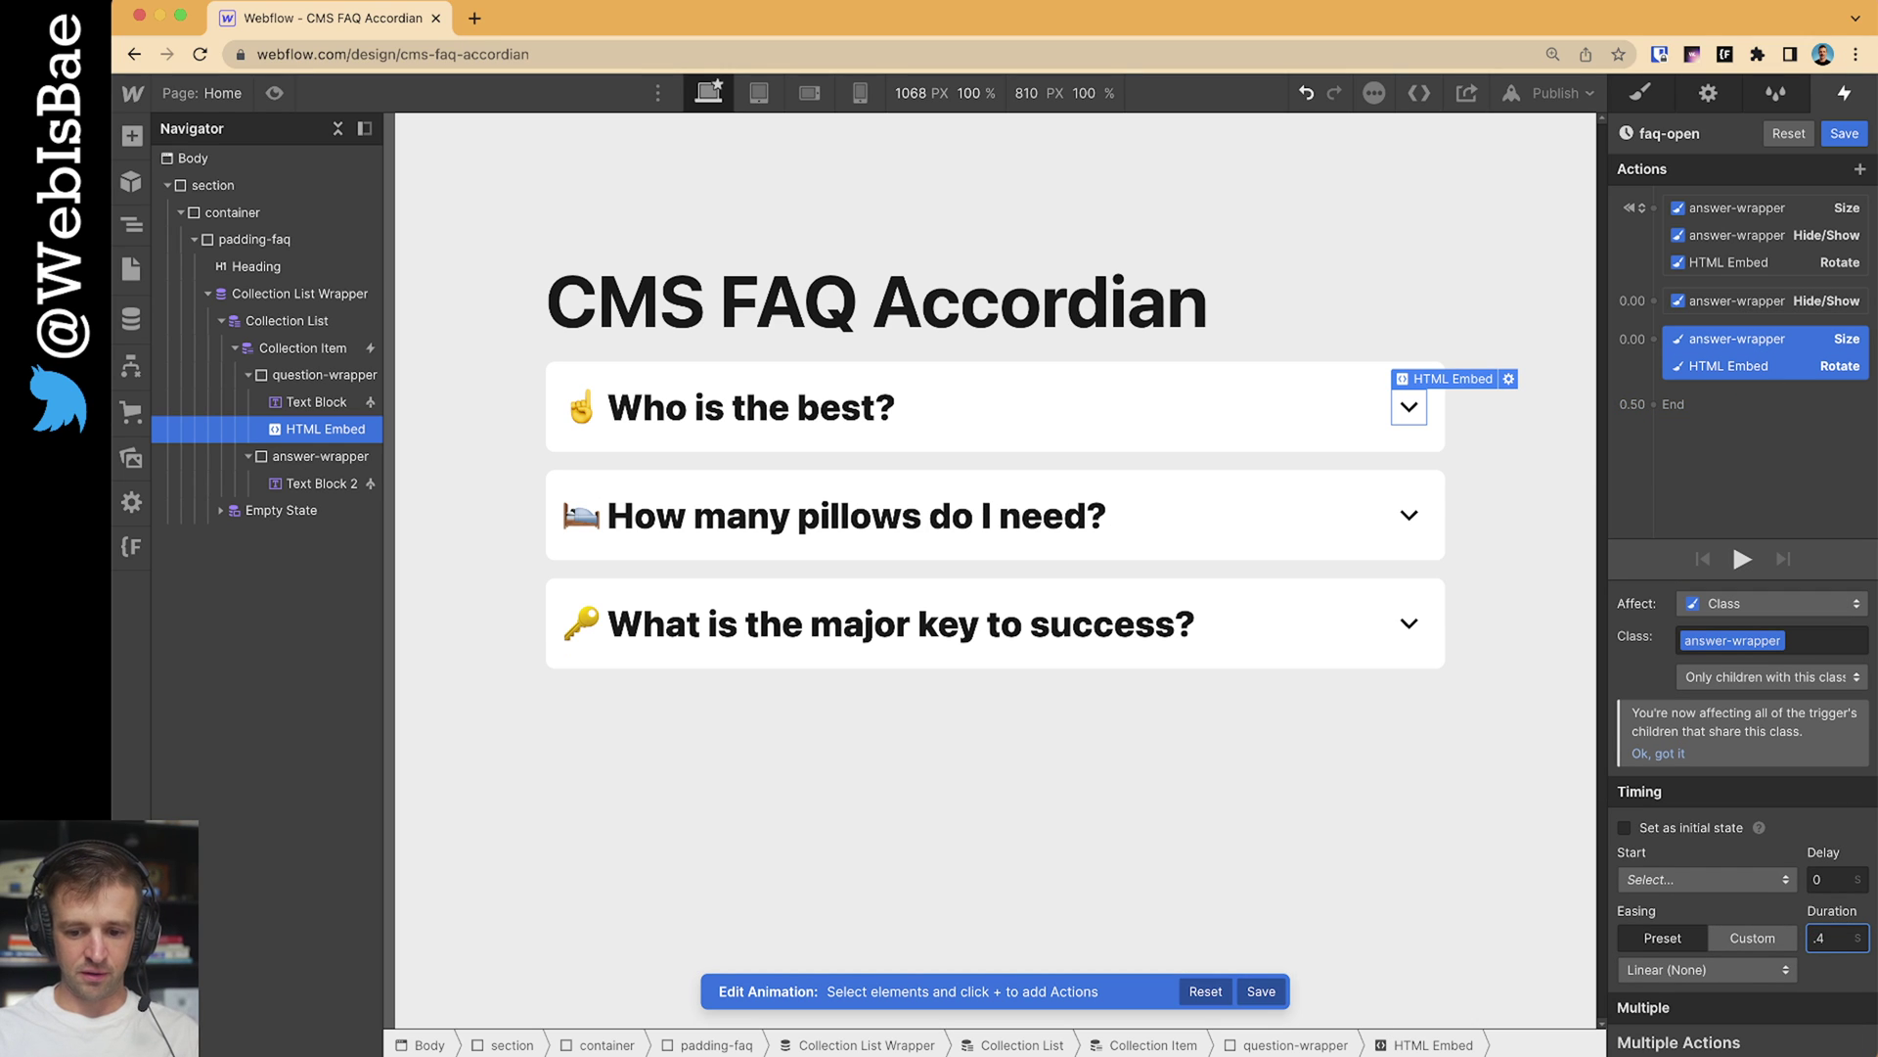
{"action": "left_click", "coordinate": [1790, 969]}
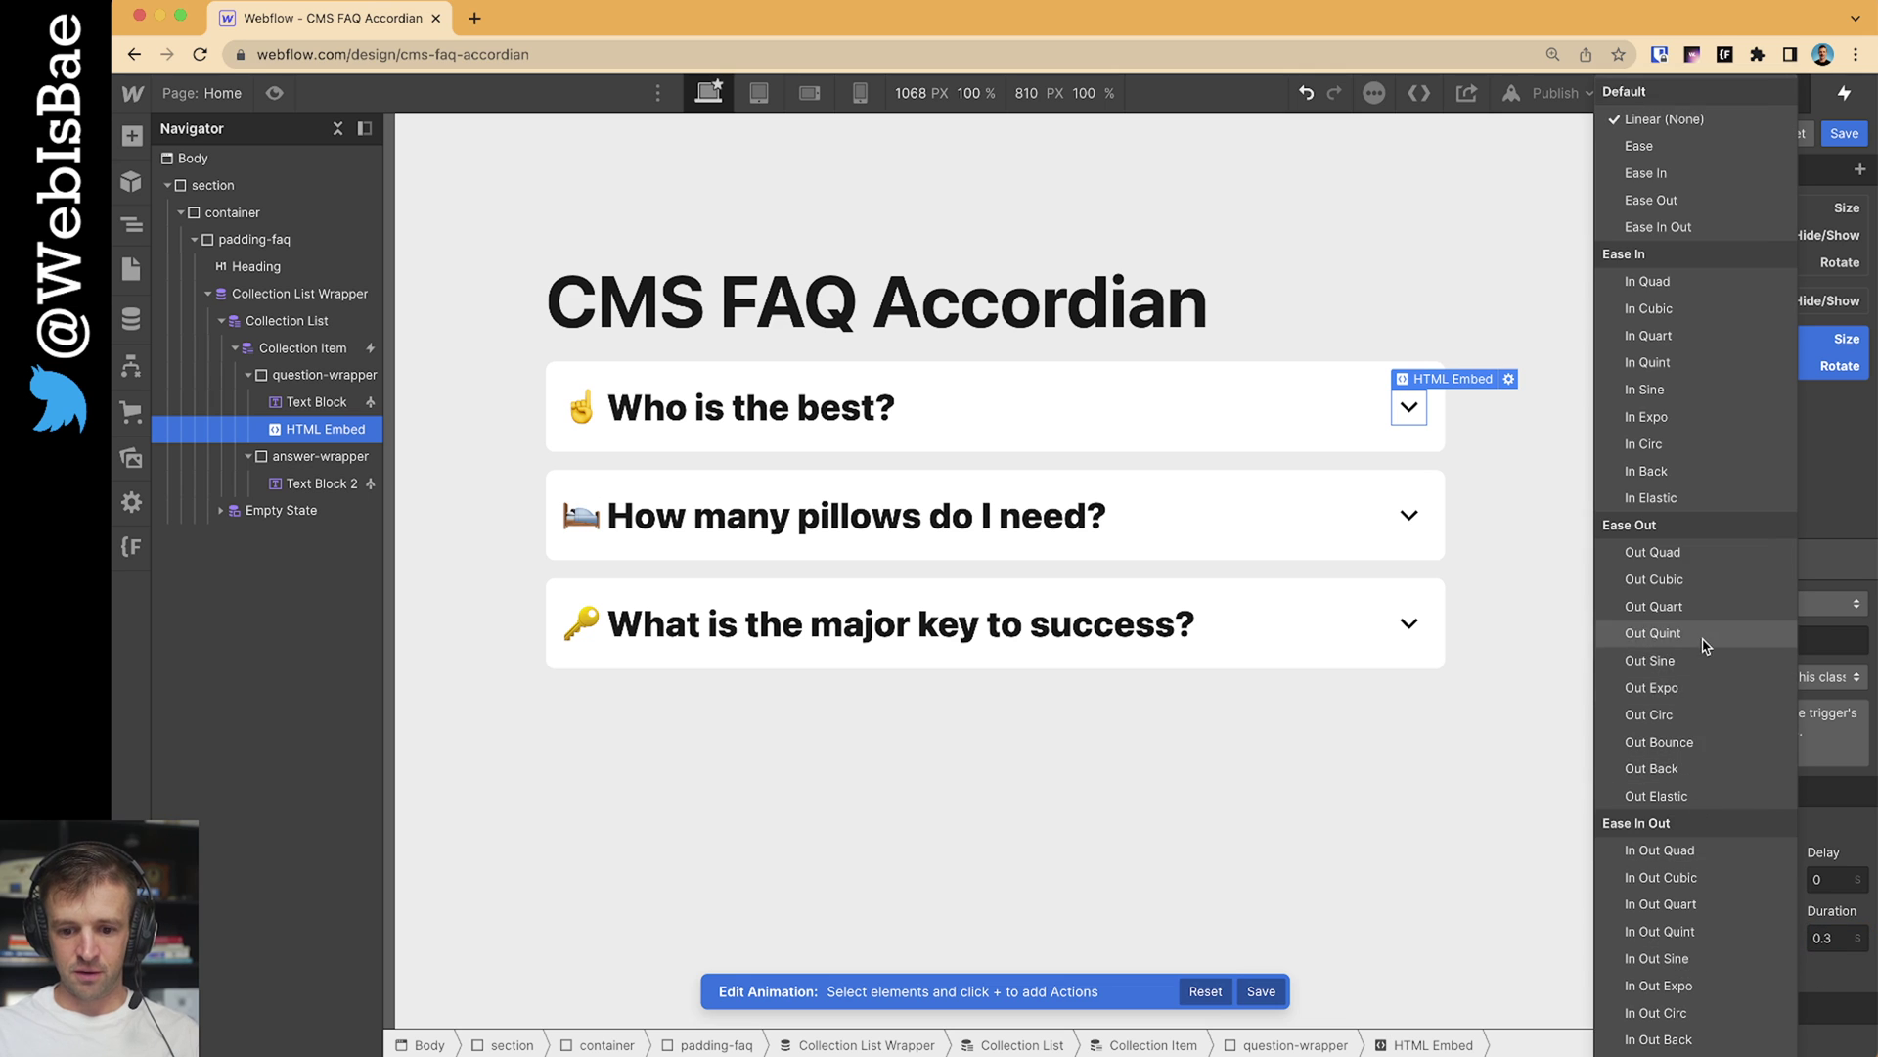
{"action": "left_click", "coordinate": [1703, 687]}
{"action": "left_click", "coordinate": [1742, 559]}
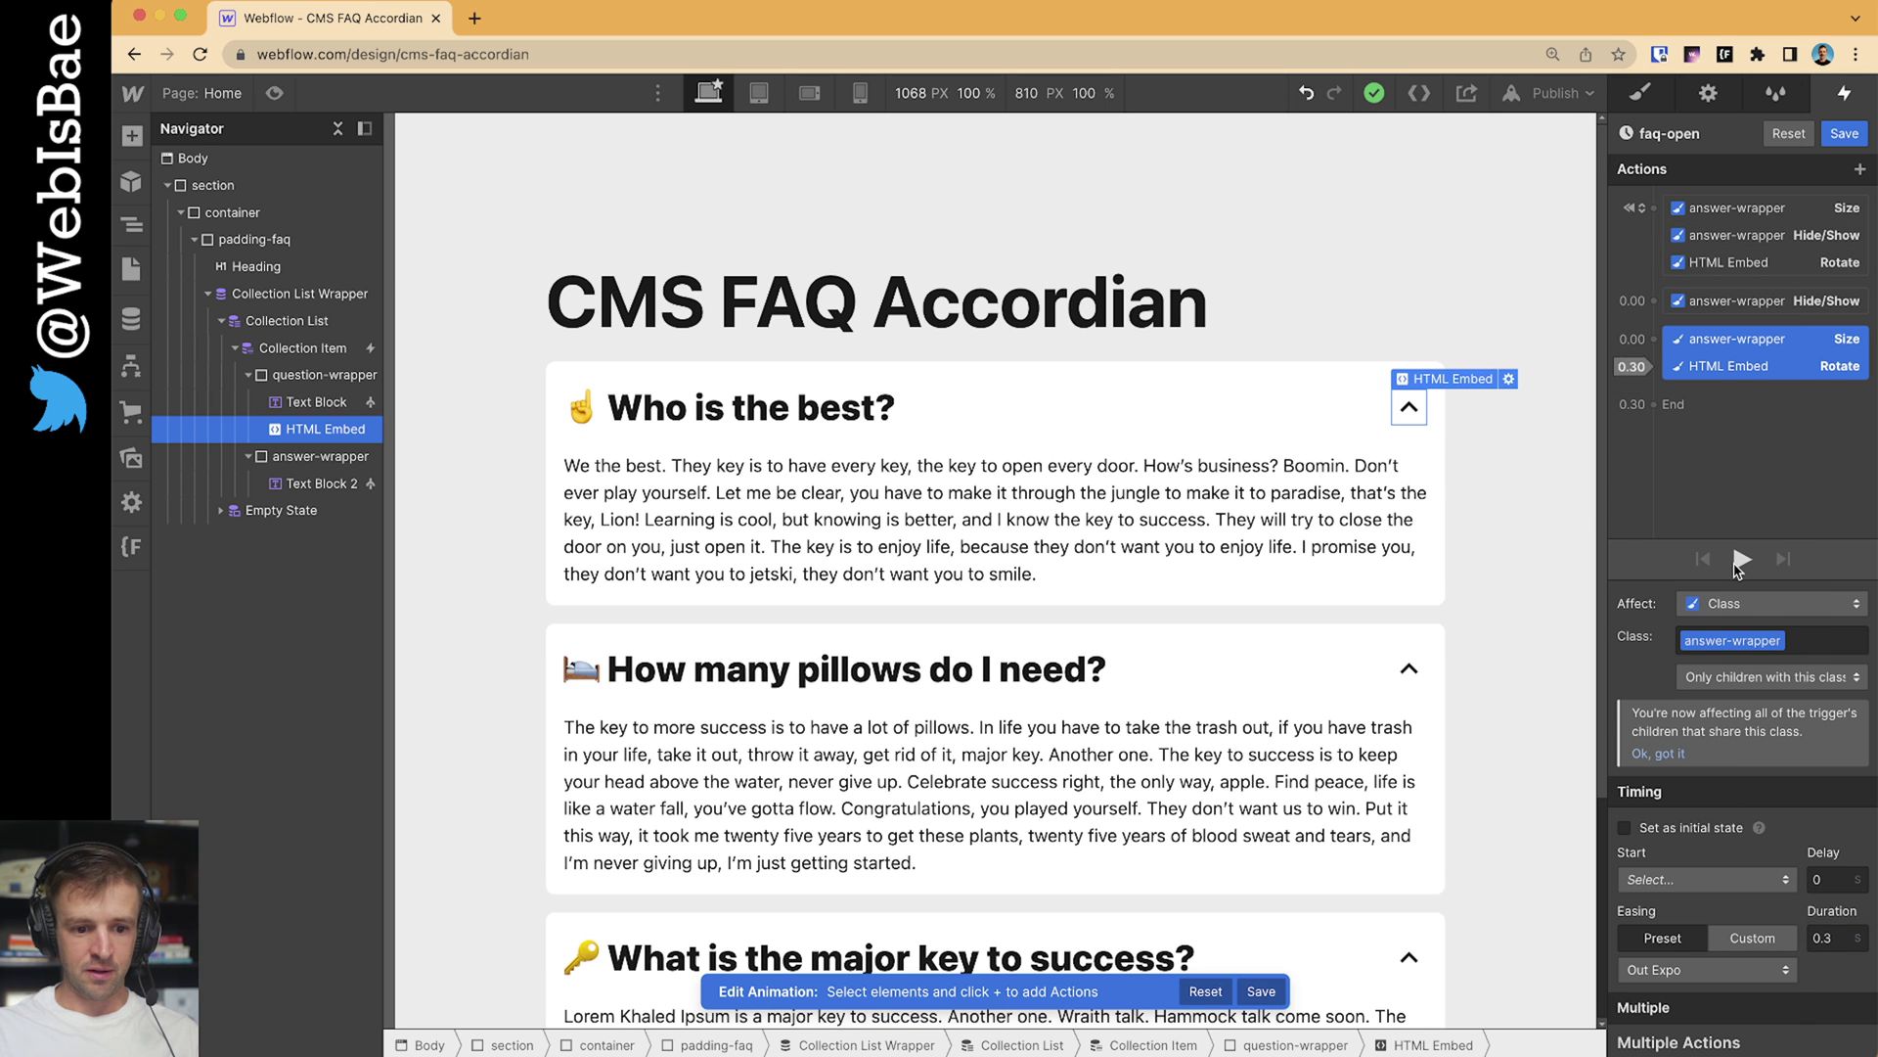
Save faq-open and apply the click trigger to all Collection Items by class
{"action": "left_click", "coordinate": [1844, 134]}
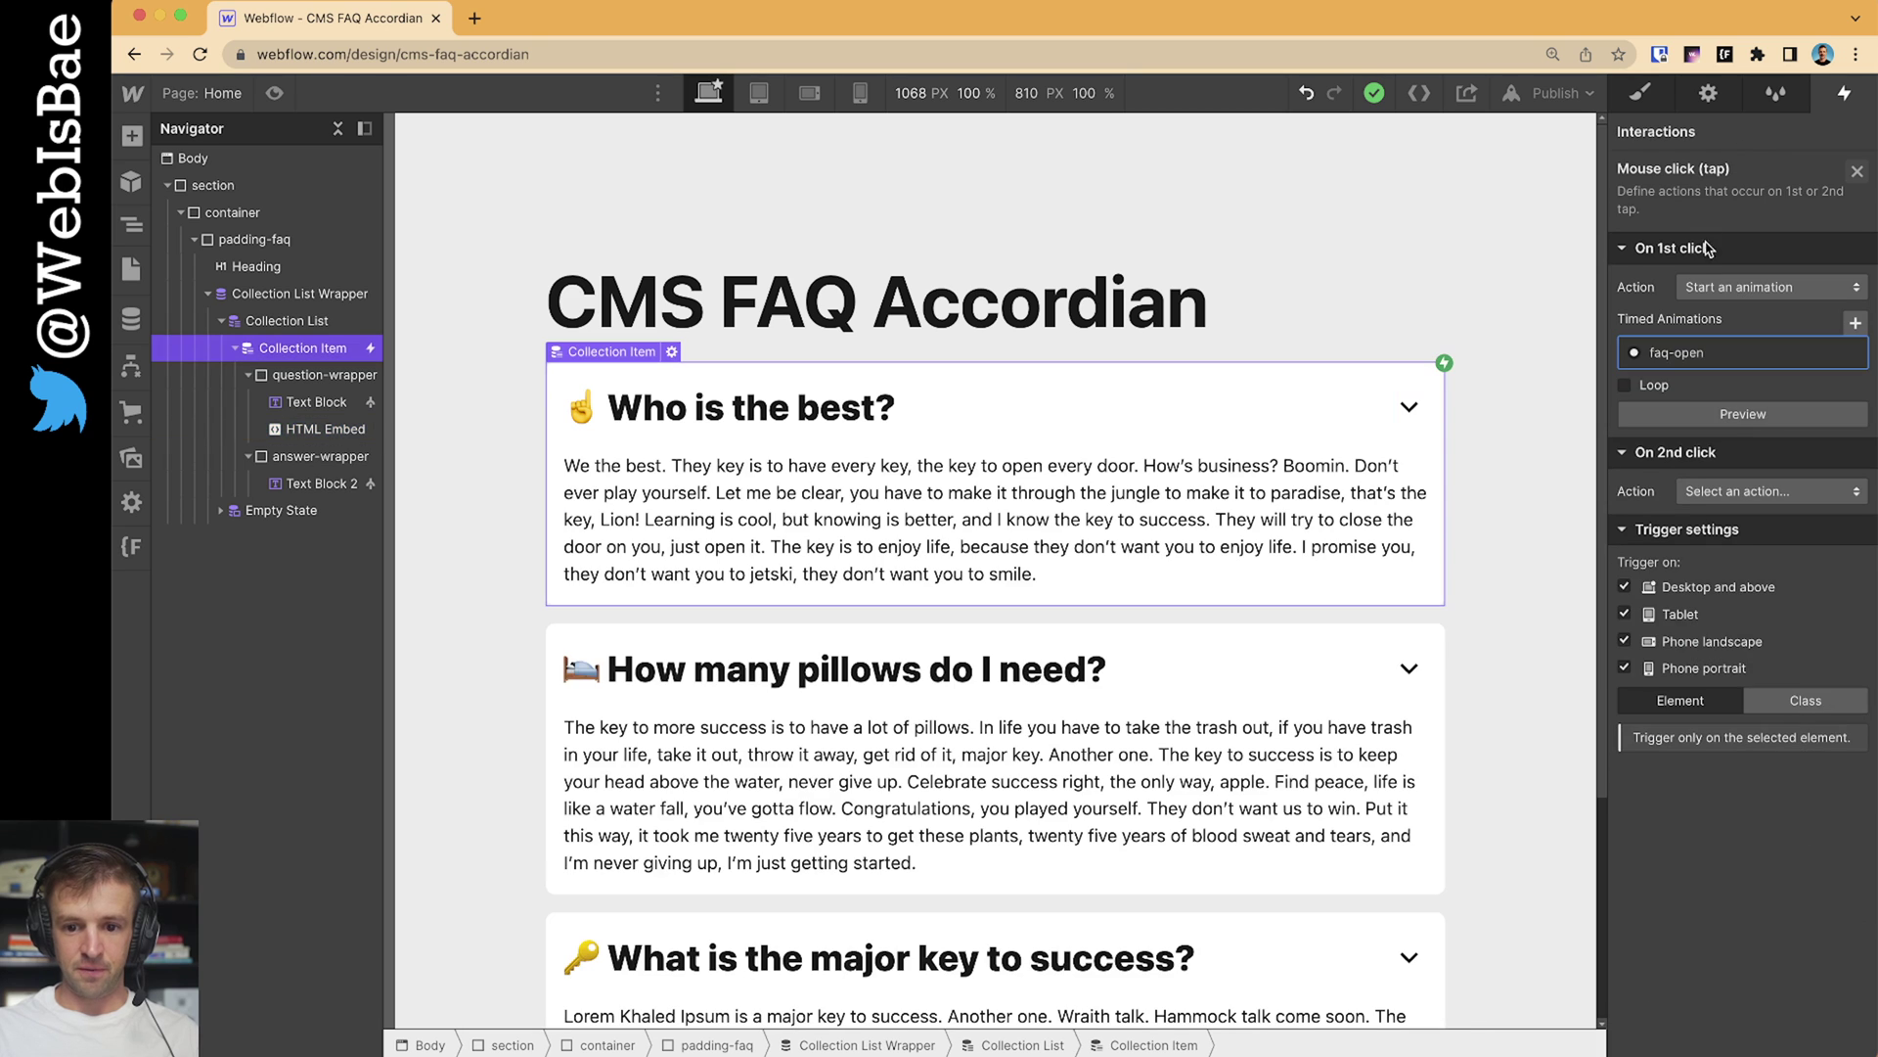
{"action": "left_click", "coordinate": [1778, 705]}
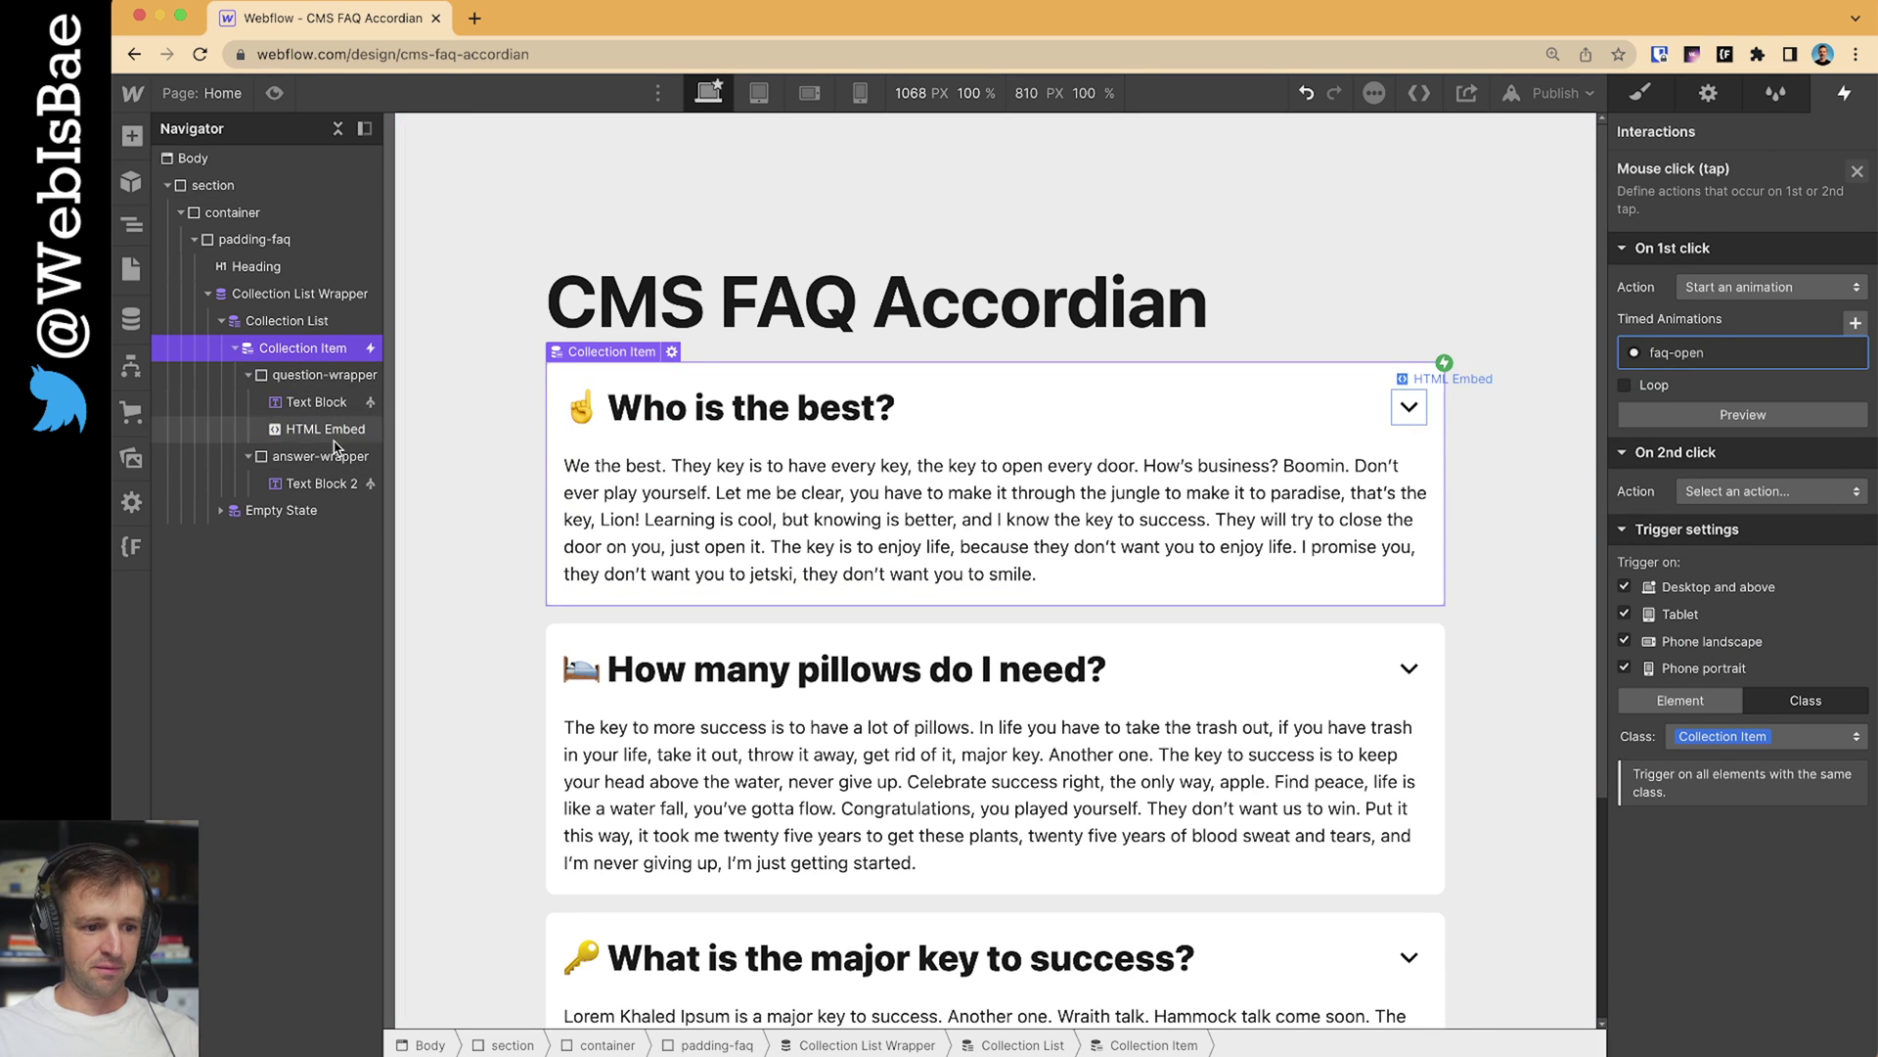
{"action": "left_click", "coordinate": [1427, 647]}
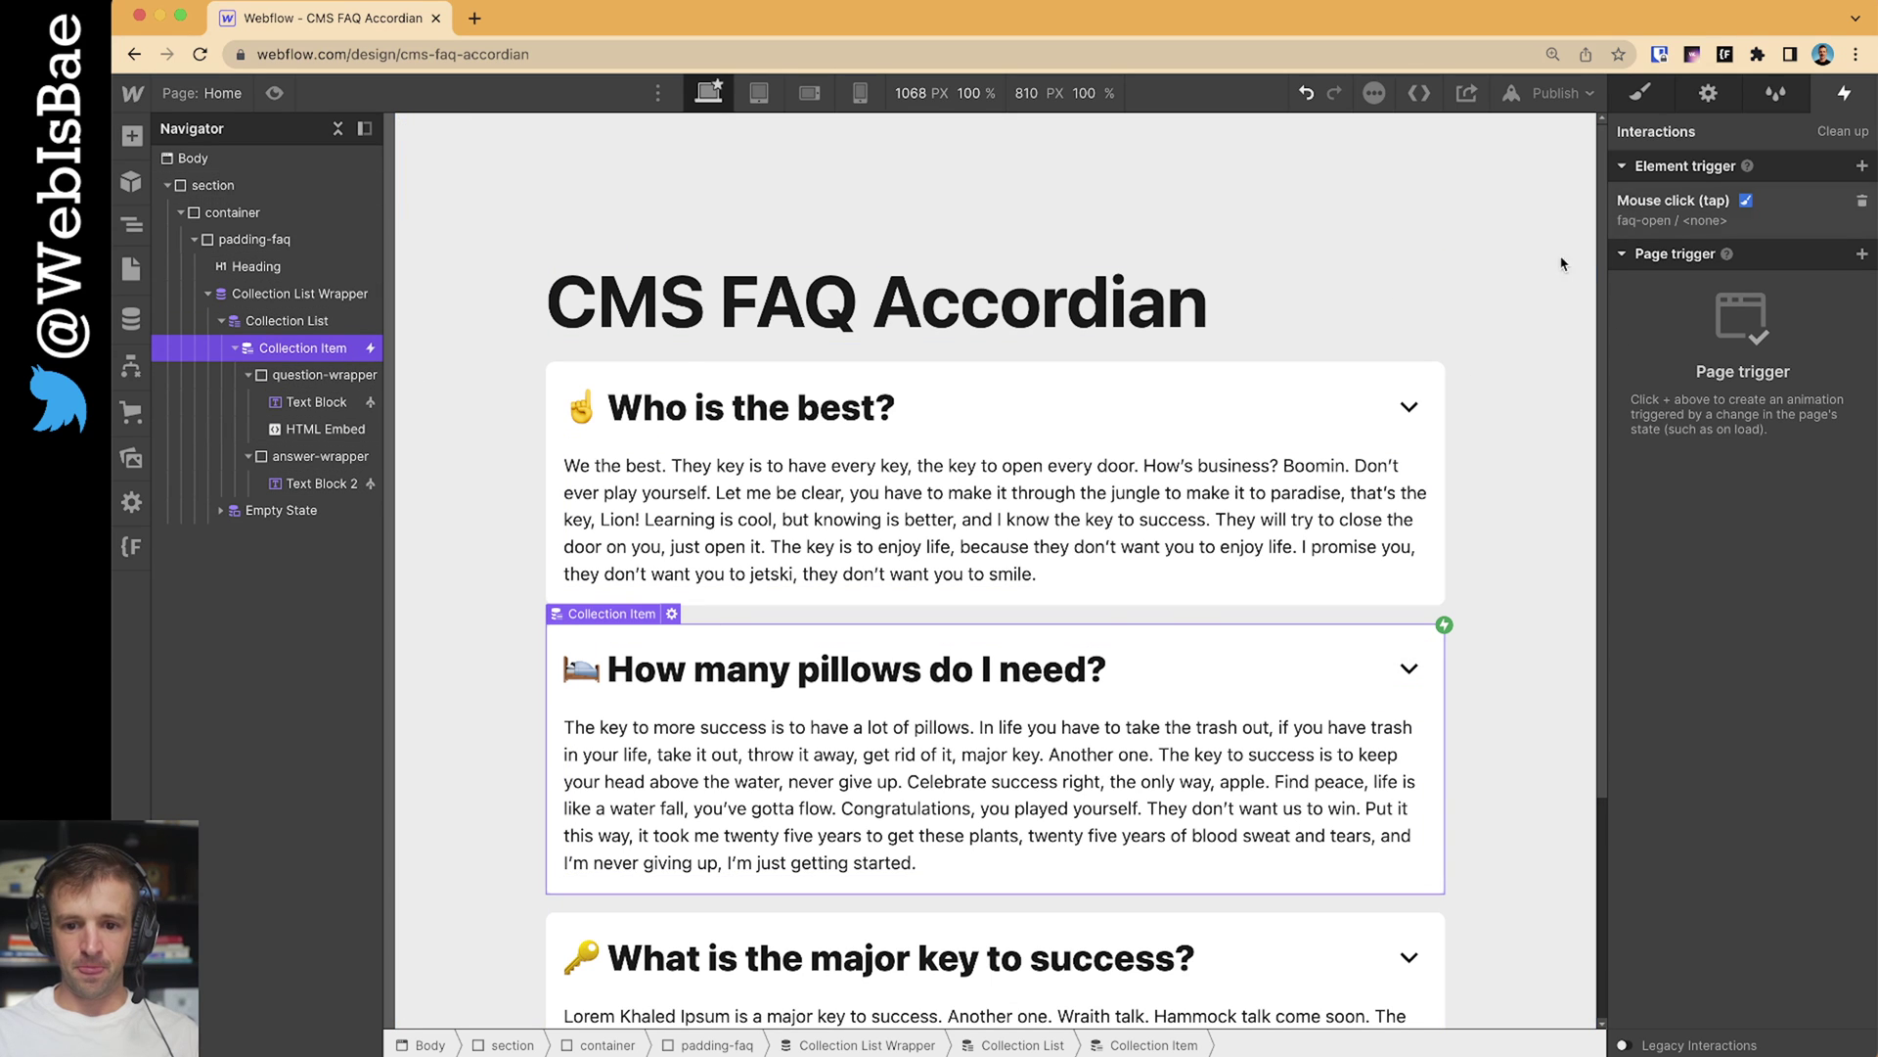
{"action": "left_click", "coordinate": [1433, 386]}
Make the second click start a duplicate of faq-open, named faq-open 2
{"action": "left_click", "coordinate": [1657, 203]}
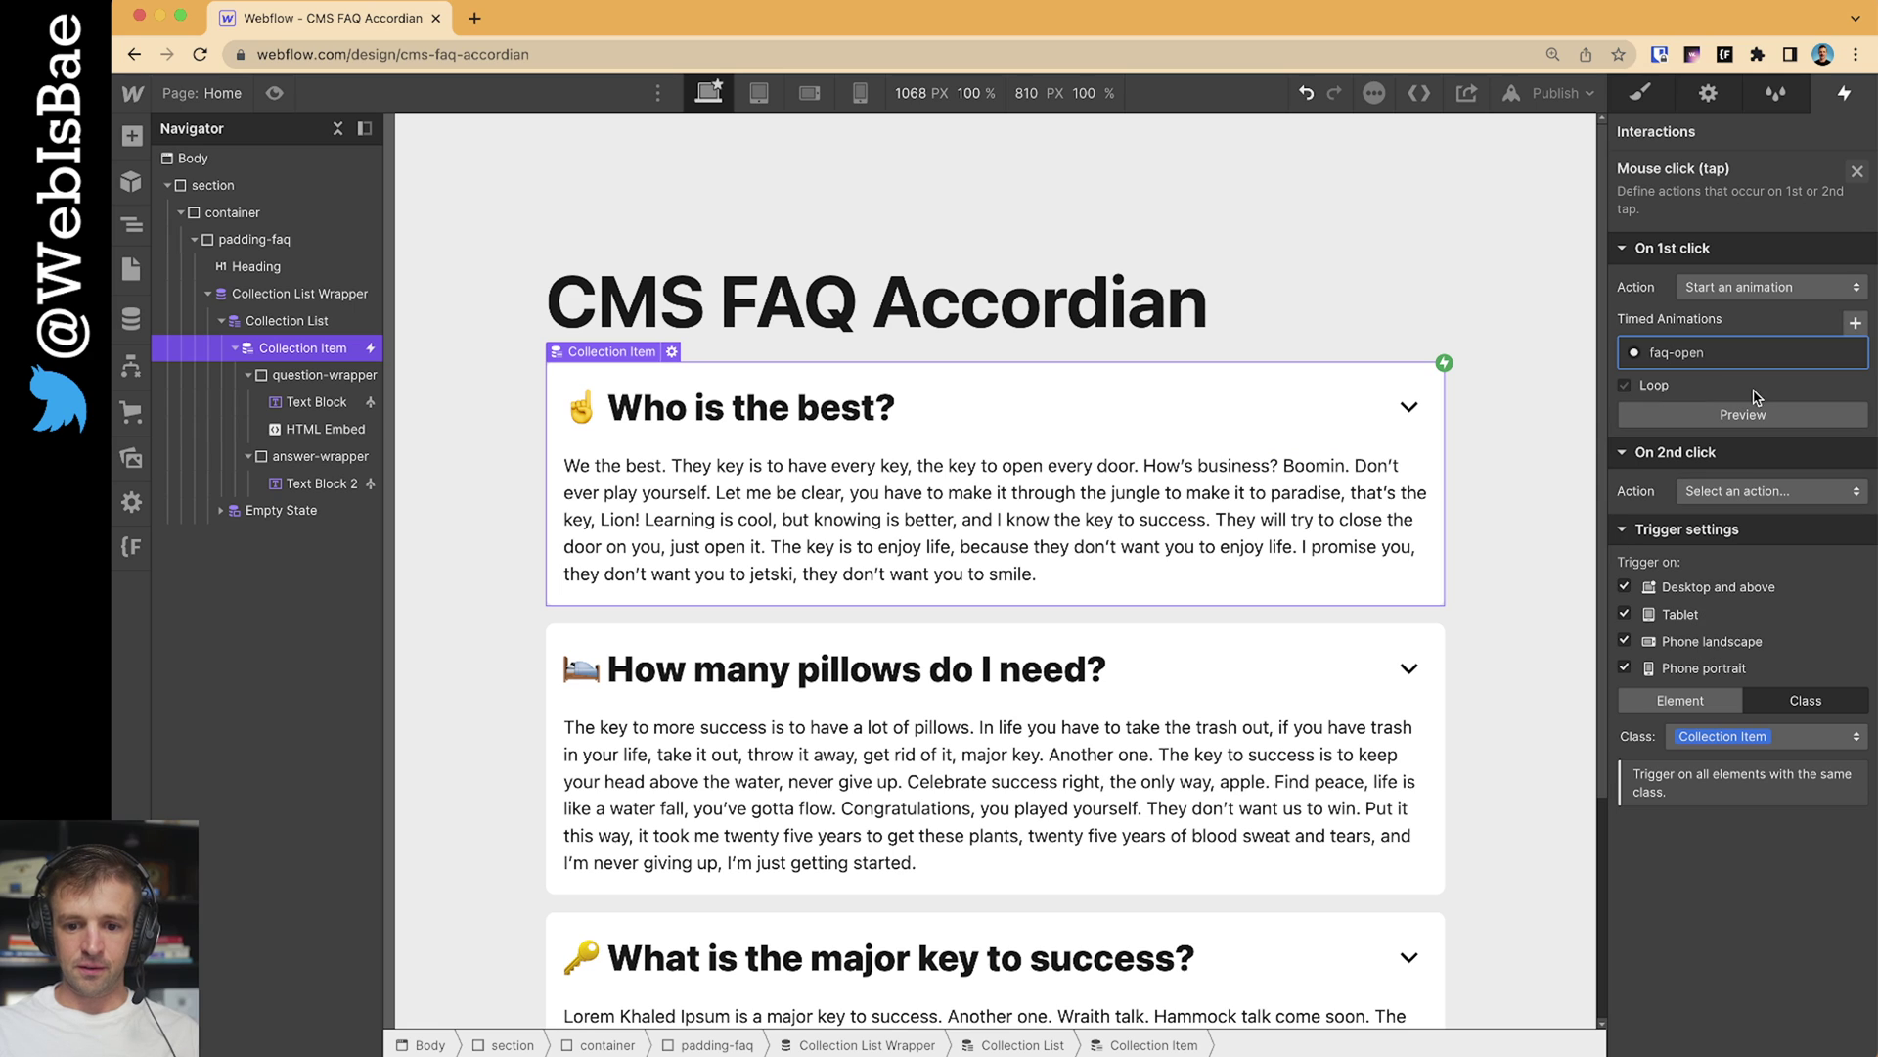
{"action": "left_click", "coordinate": [1749, 489]}
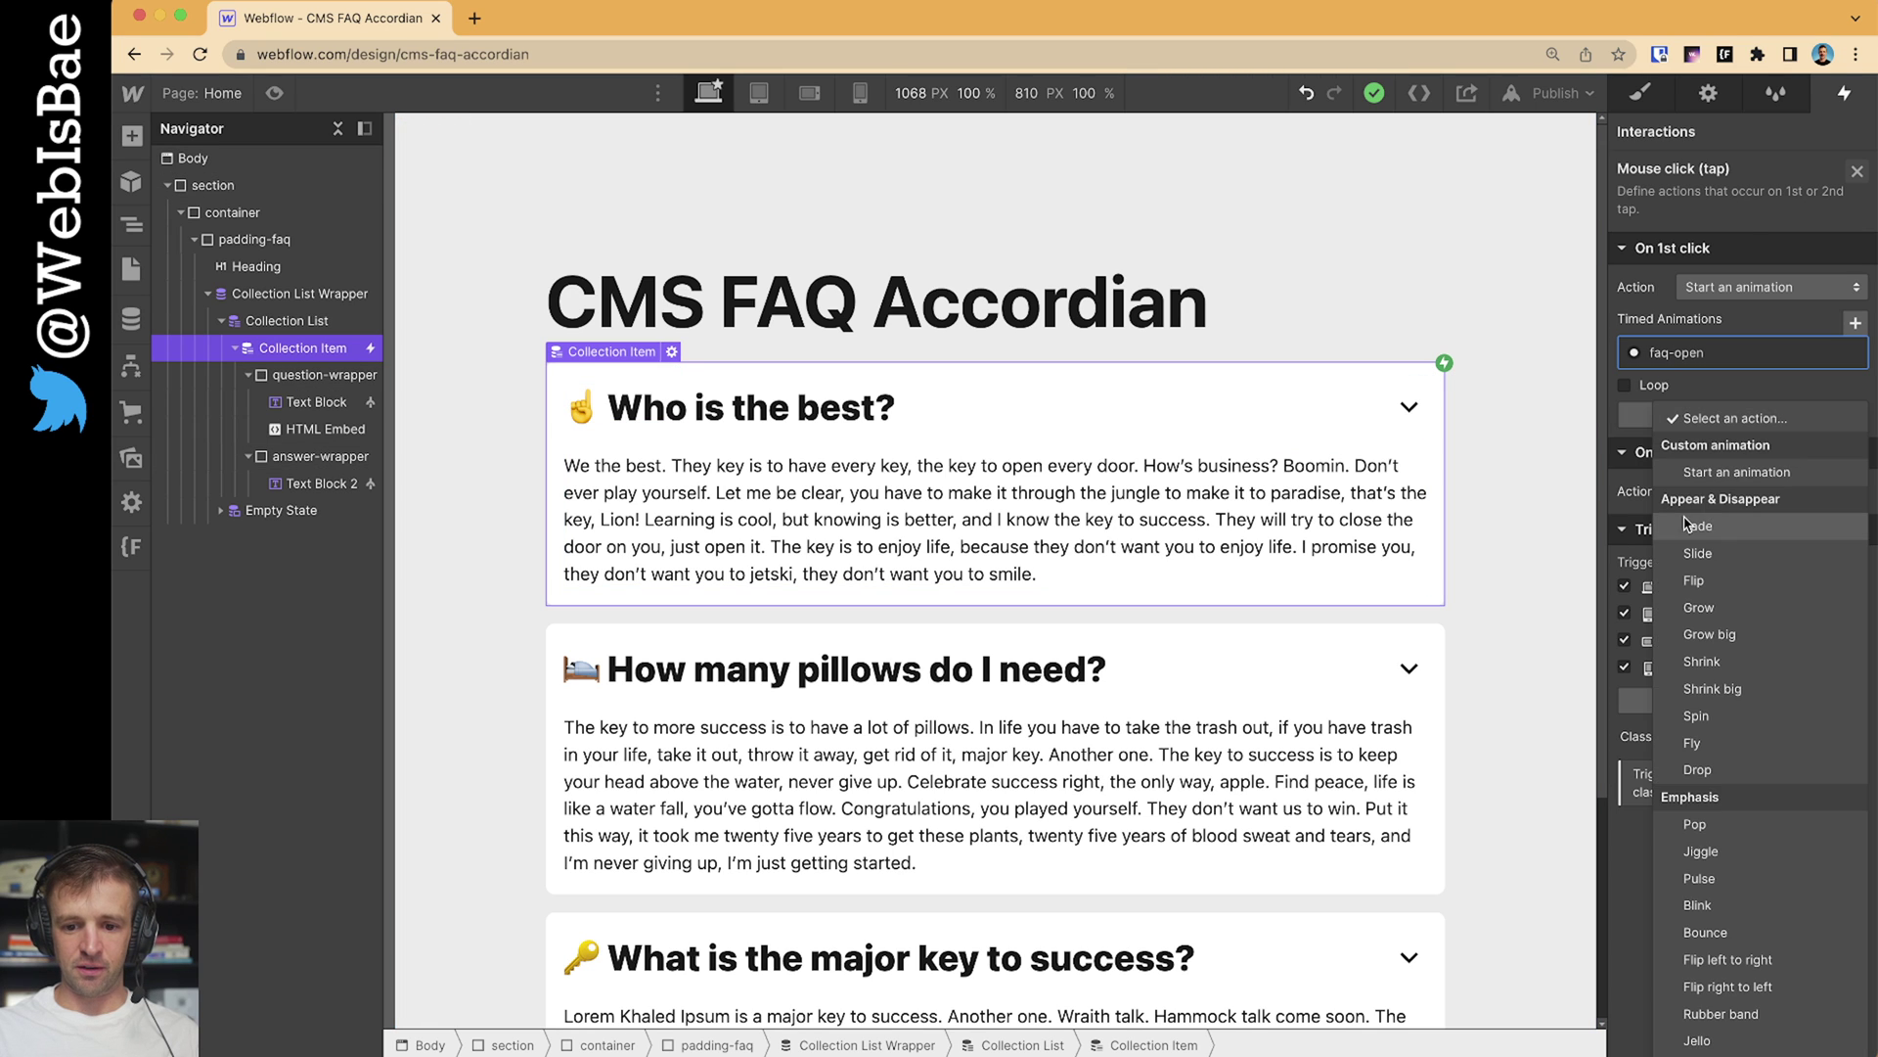
{"action": "left_click", "coordinate": [1735, 474]}
{"action": "left_click", "coordinate": [1852, 527]}
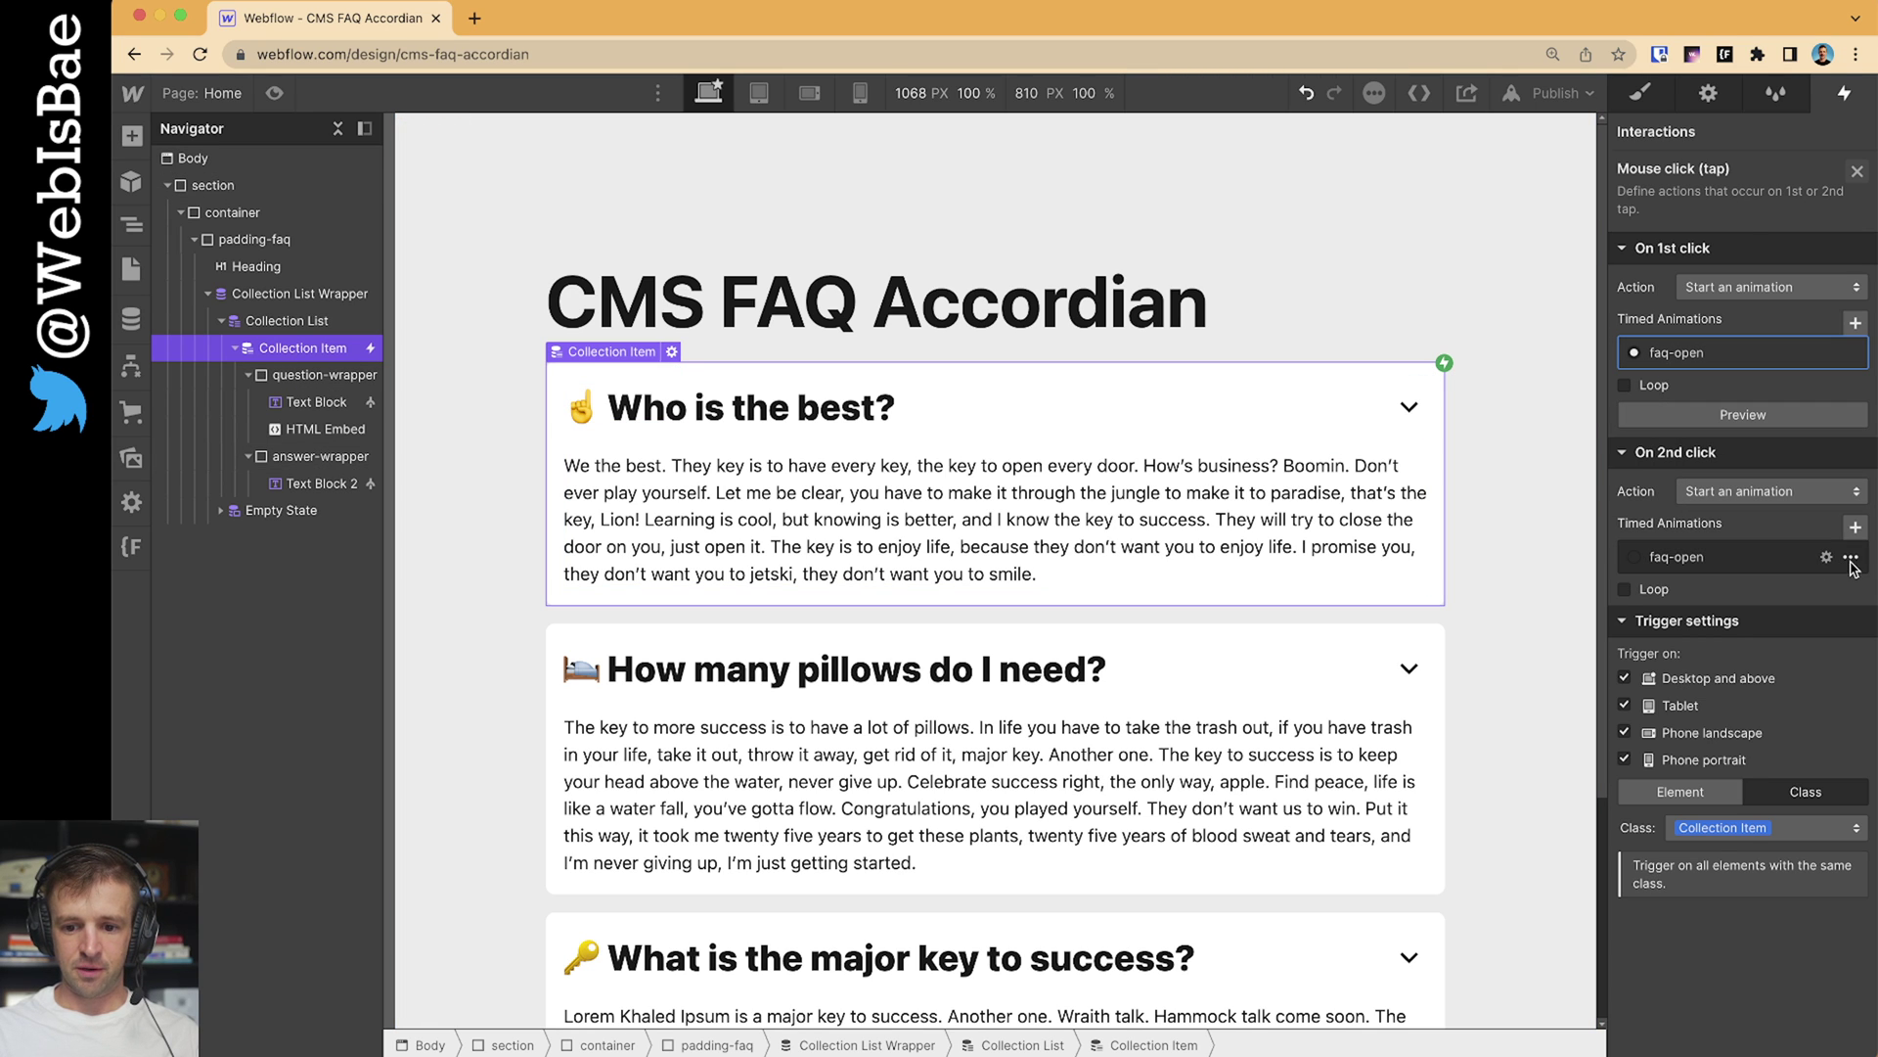
{"action": "left_click", "coordinate": [1850, 557]}
{"action": "left_click", "coordinate": [1792, 644]}
{"action": "left_click", "coordinate": [1701, 623]}
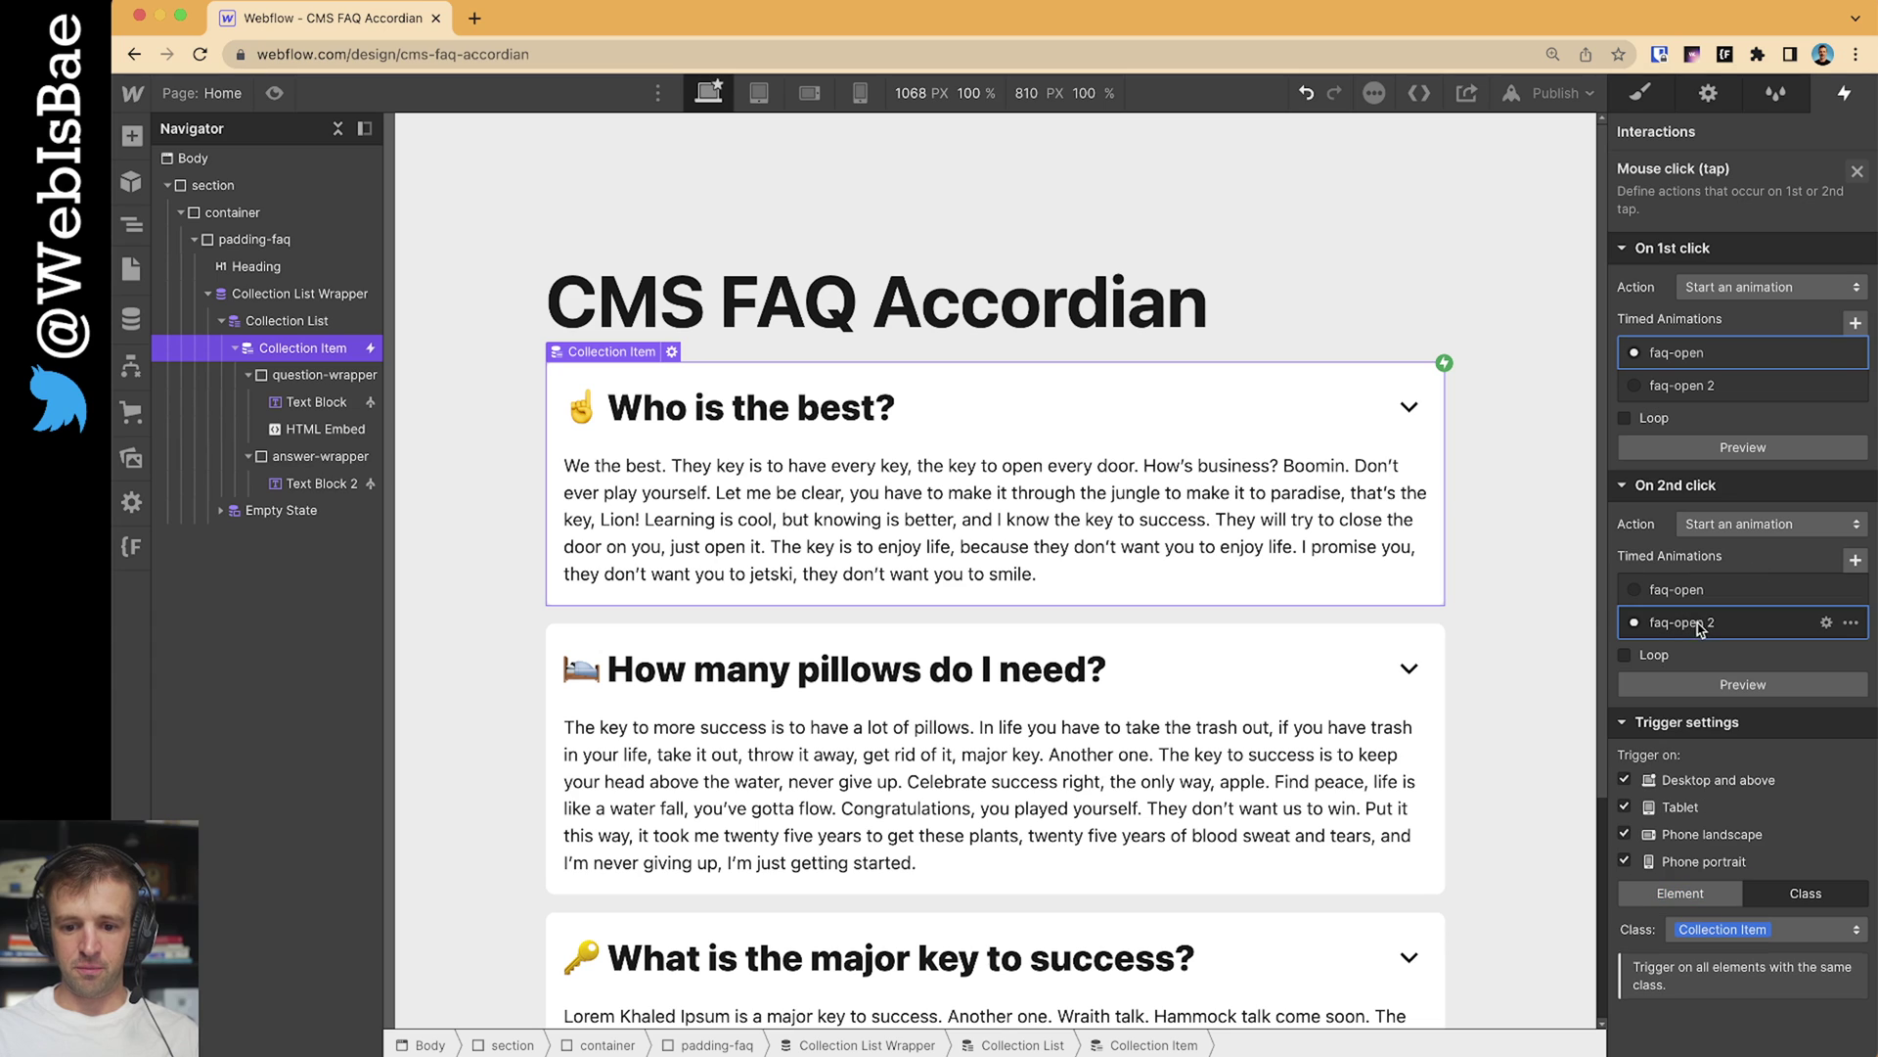
Rename the faq-open 2 animation to faq-close
{"action": "left_click", "coordinate": [1827, 623]}
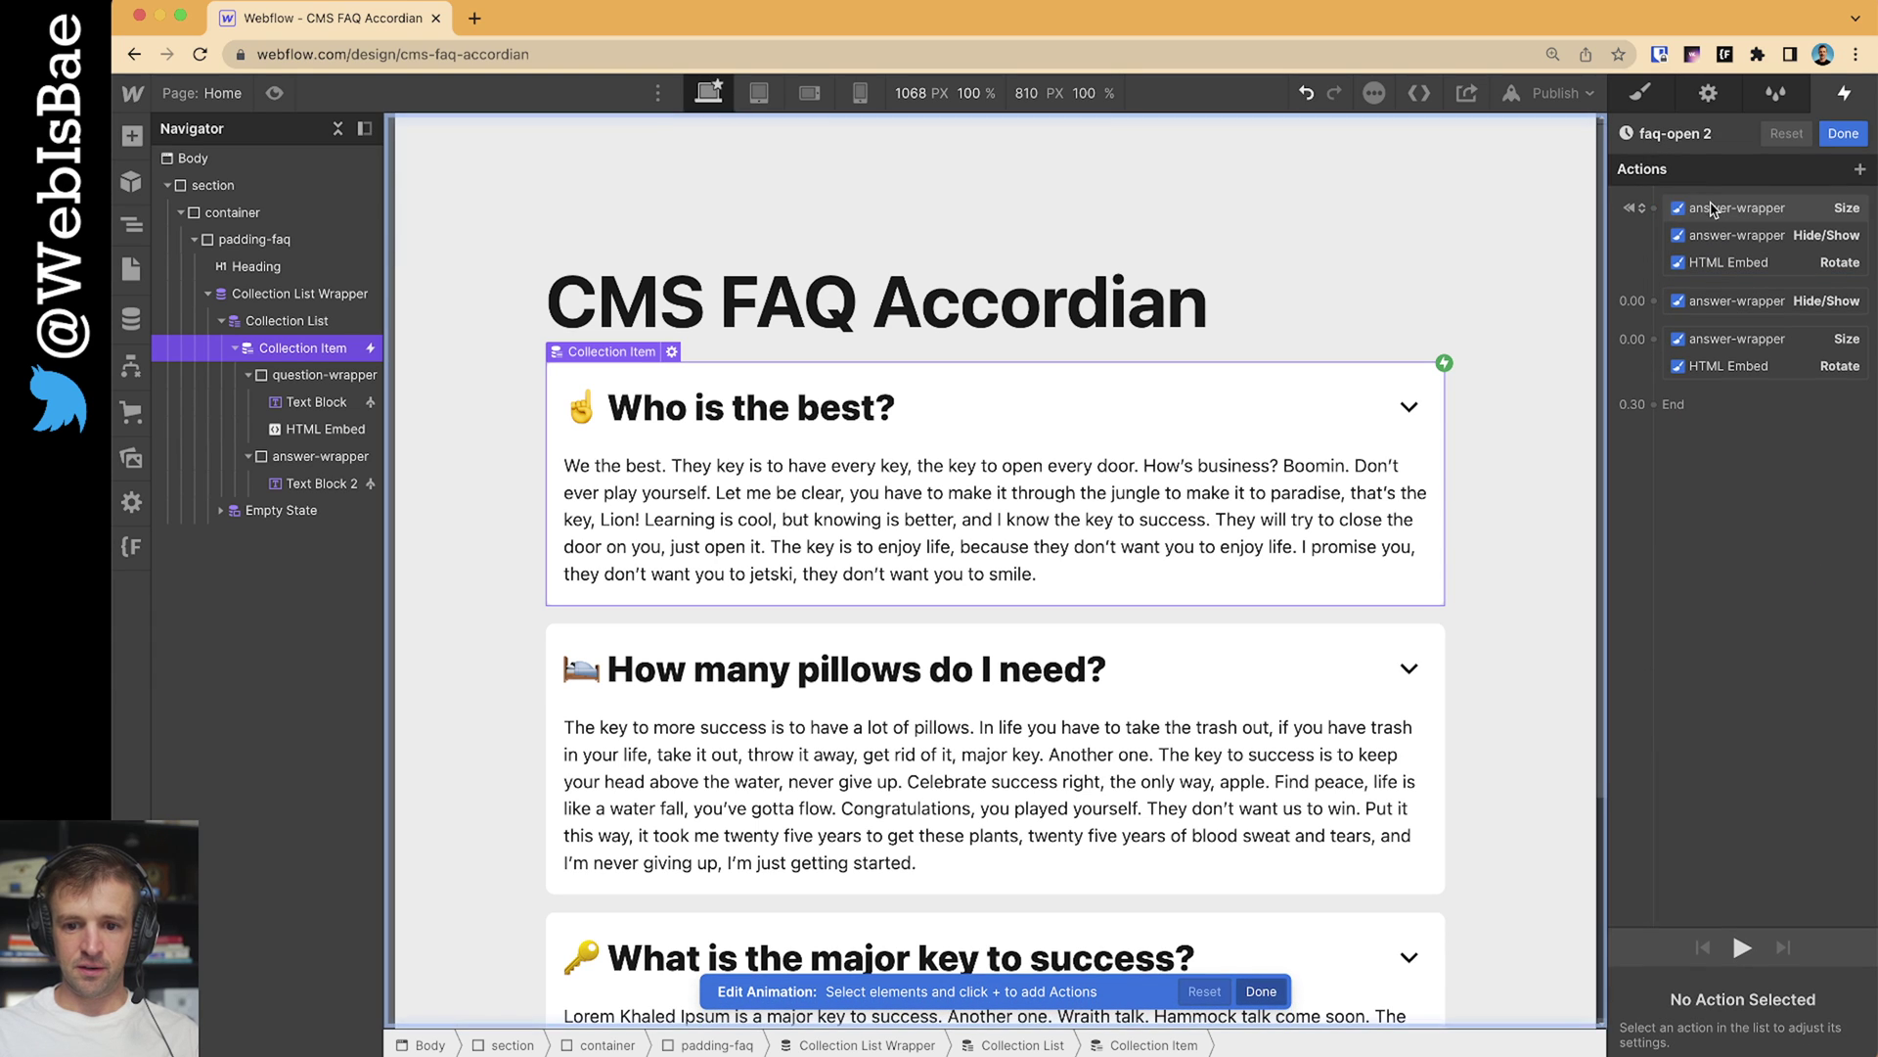
{"action": "left_click", "coordinate": [1714, 135]}
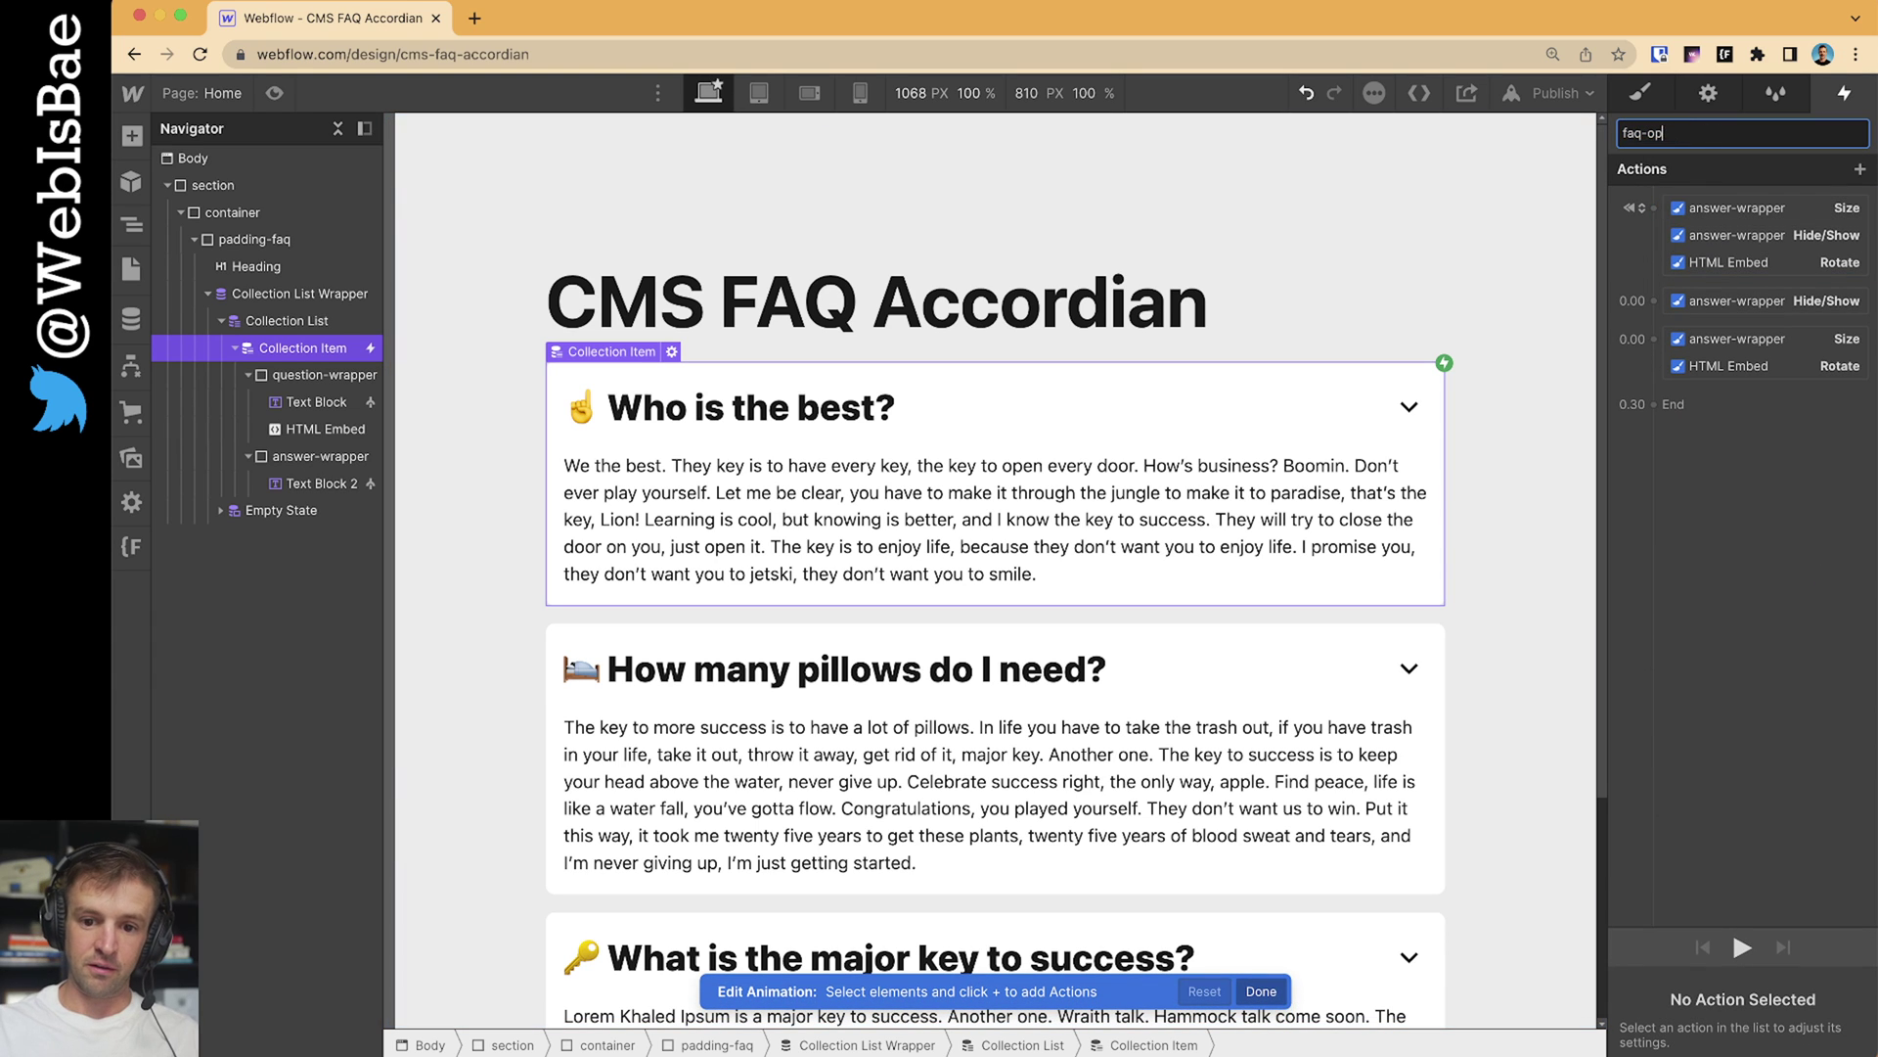
{"action": "type", "text": "faq-close"}
{"action": "key", "text": "Return"}
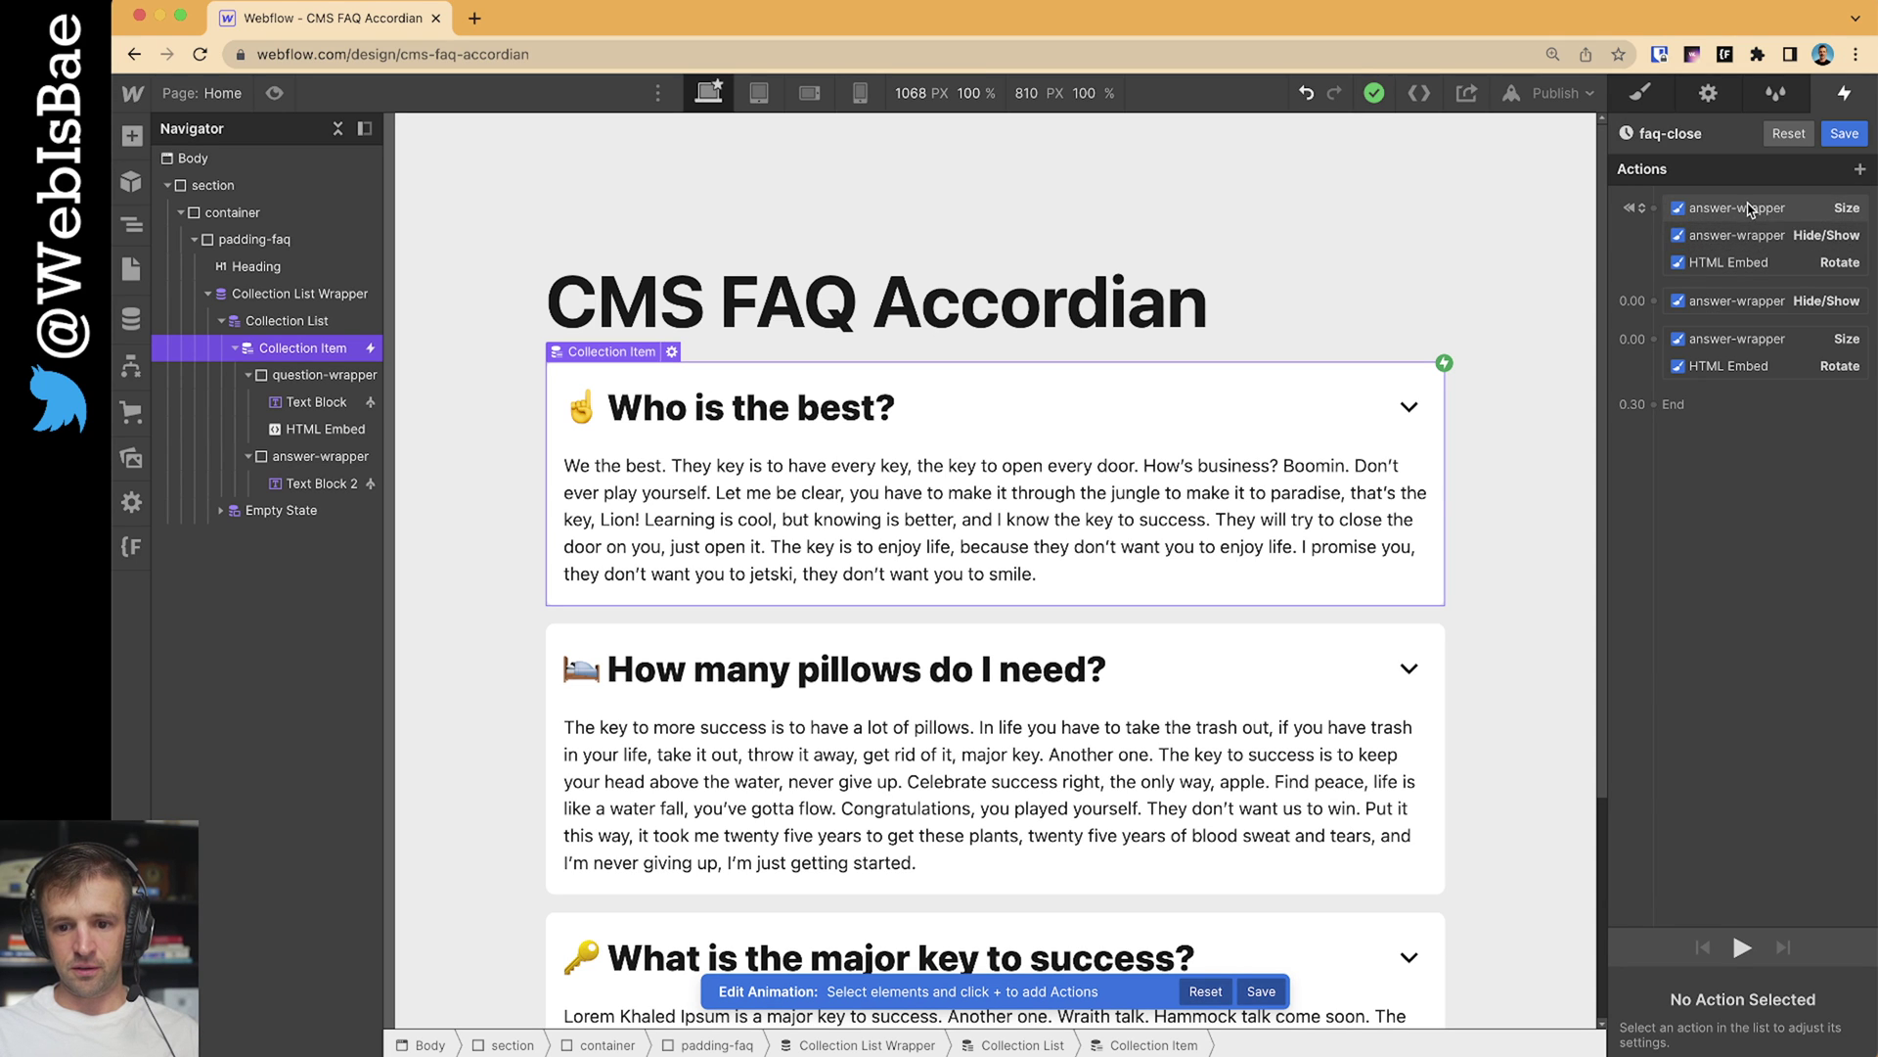
Reorder faq-close's rotate action, unset initial state, apply 0.2 s Out Expo easing, and save
{"action": "left_click", "coordinate": [1761, 260]}
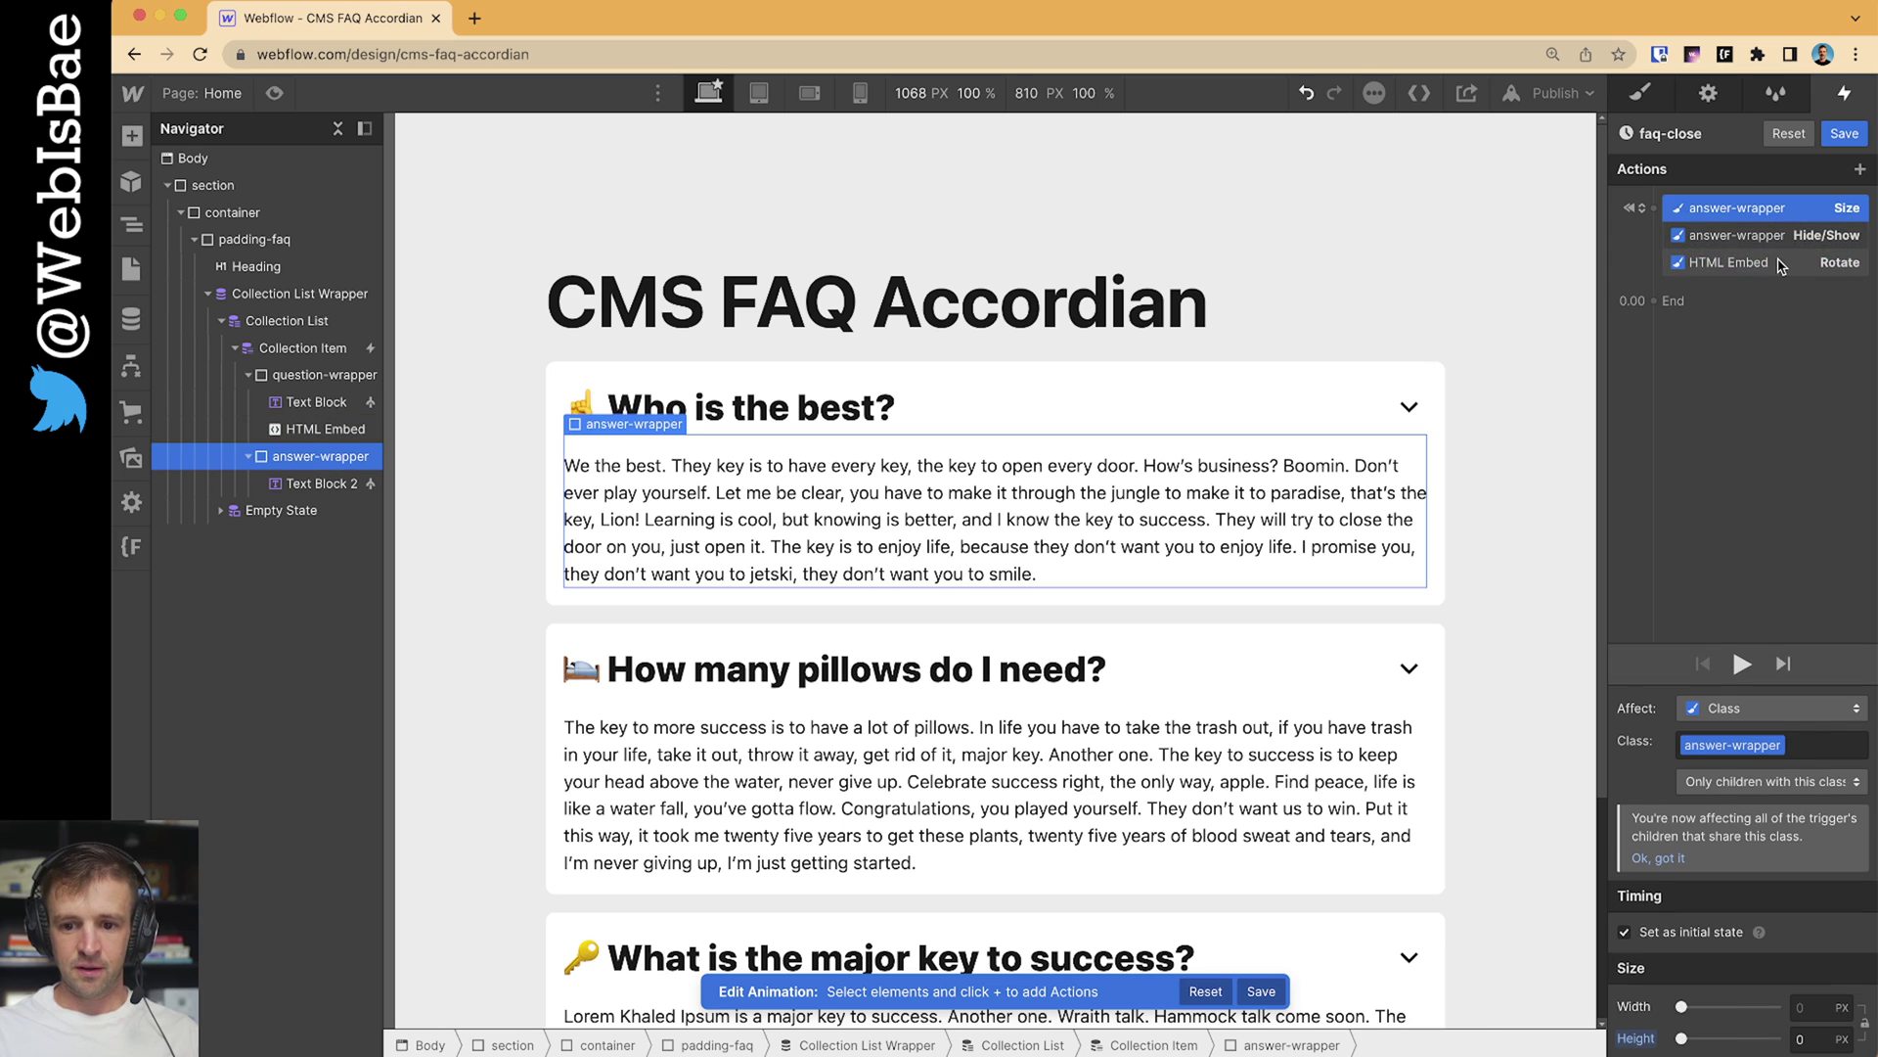
{"action": "mouse_move", "coordinate": [1783, 263]}
{"action": "left_mouse_down"}
{"action": "mouse_move", "coordinate": [1780, 238]}
{"action": "mouse_move", "coordinate": [1779, 285]}
{"action": "left_mouse_up"}
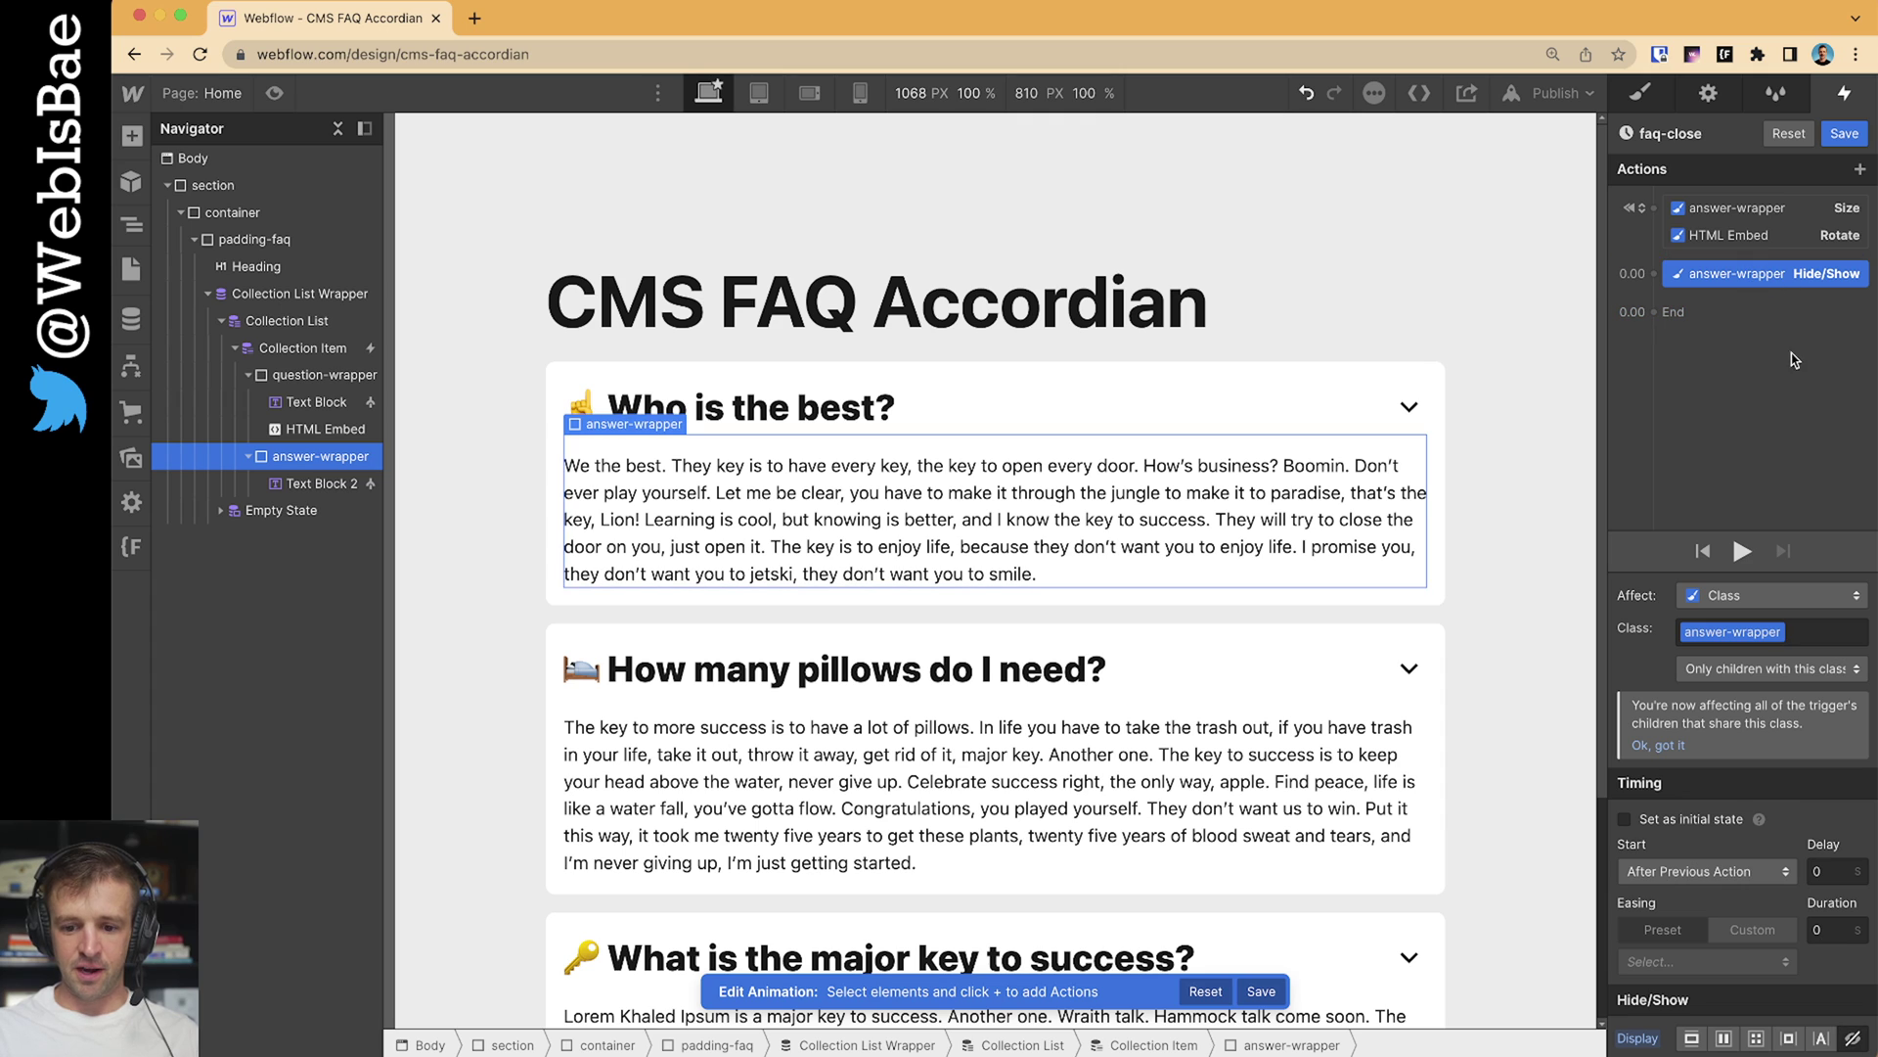
{"action": "left_click", "coordinate": [1734, 229]}
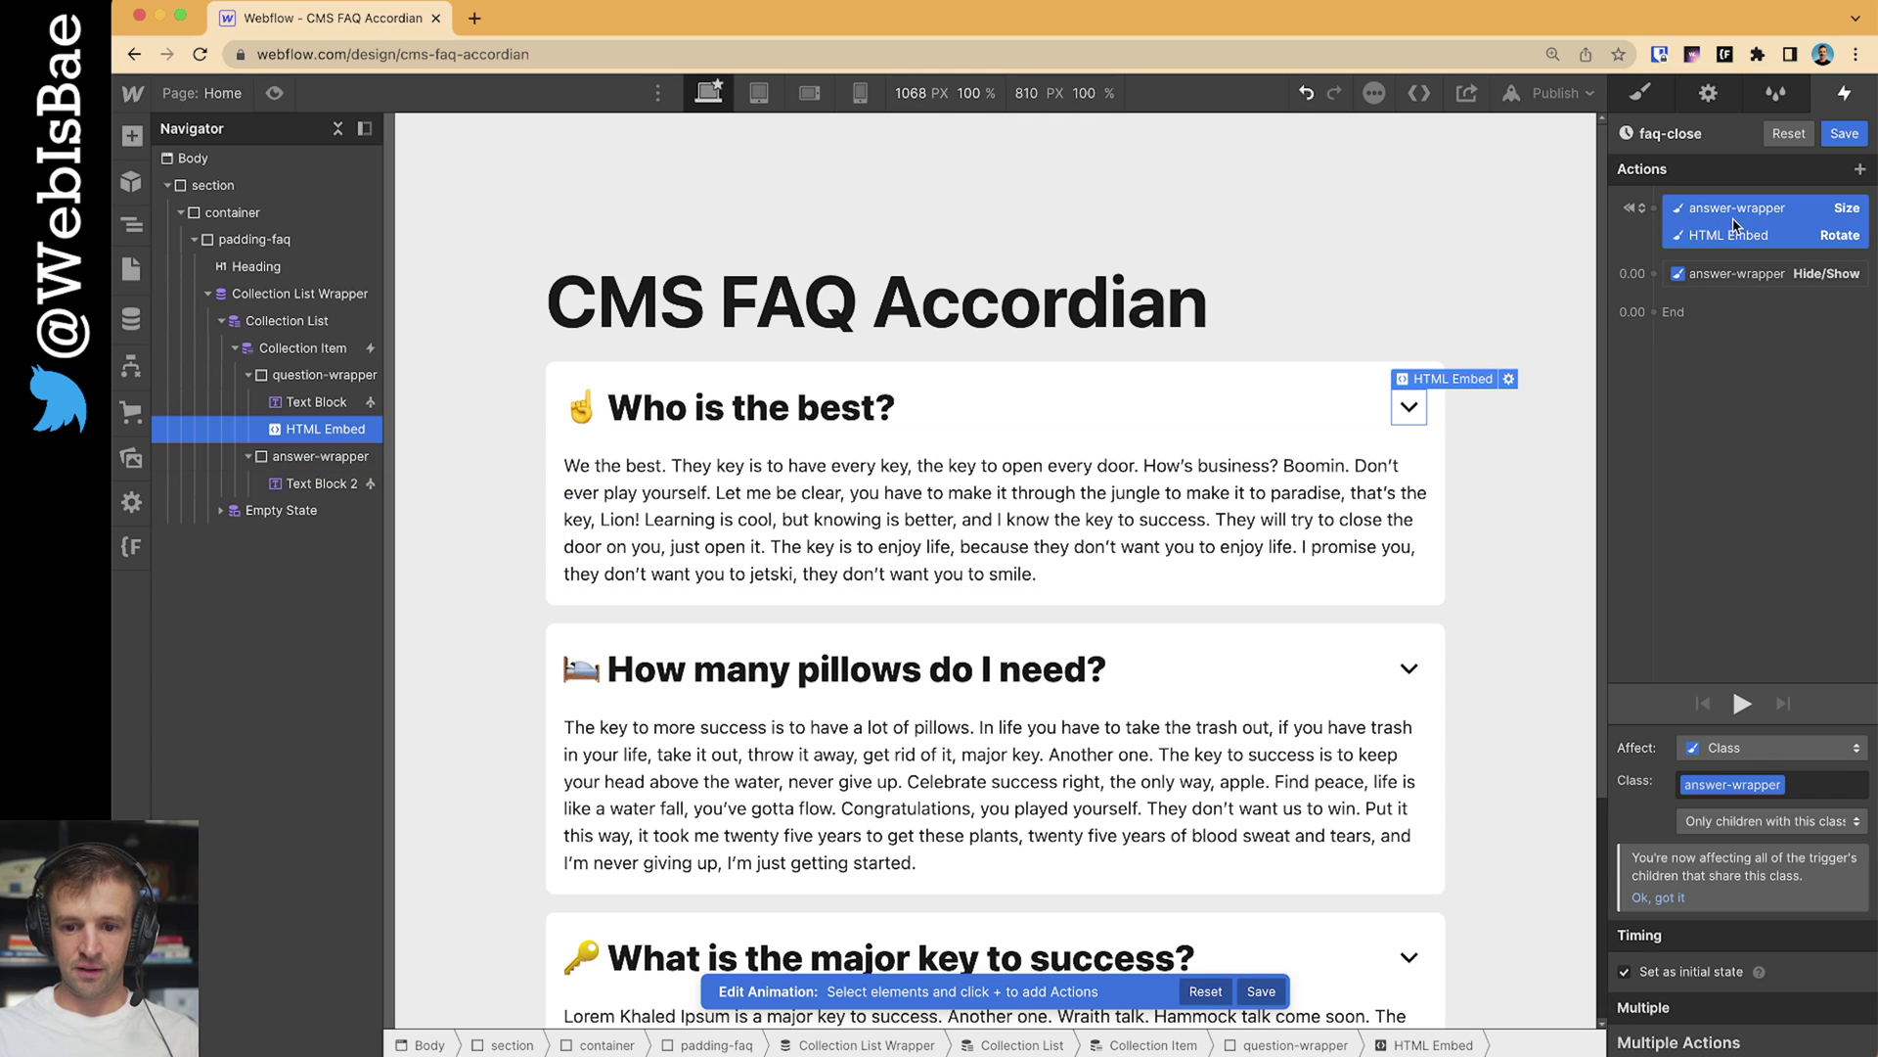
{"action": "left_click", "coordinate": [1637, 972]}
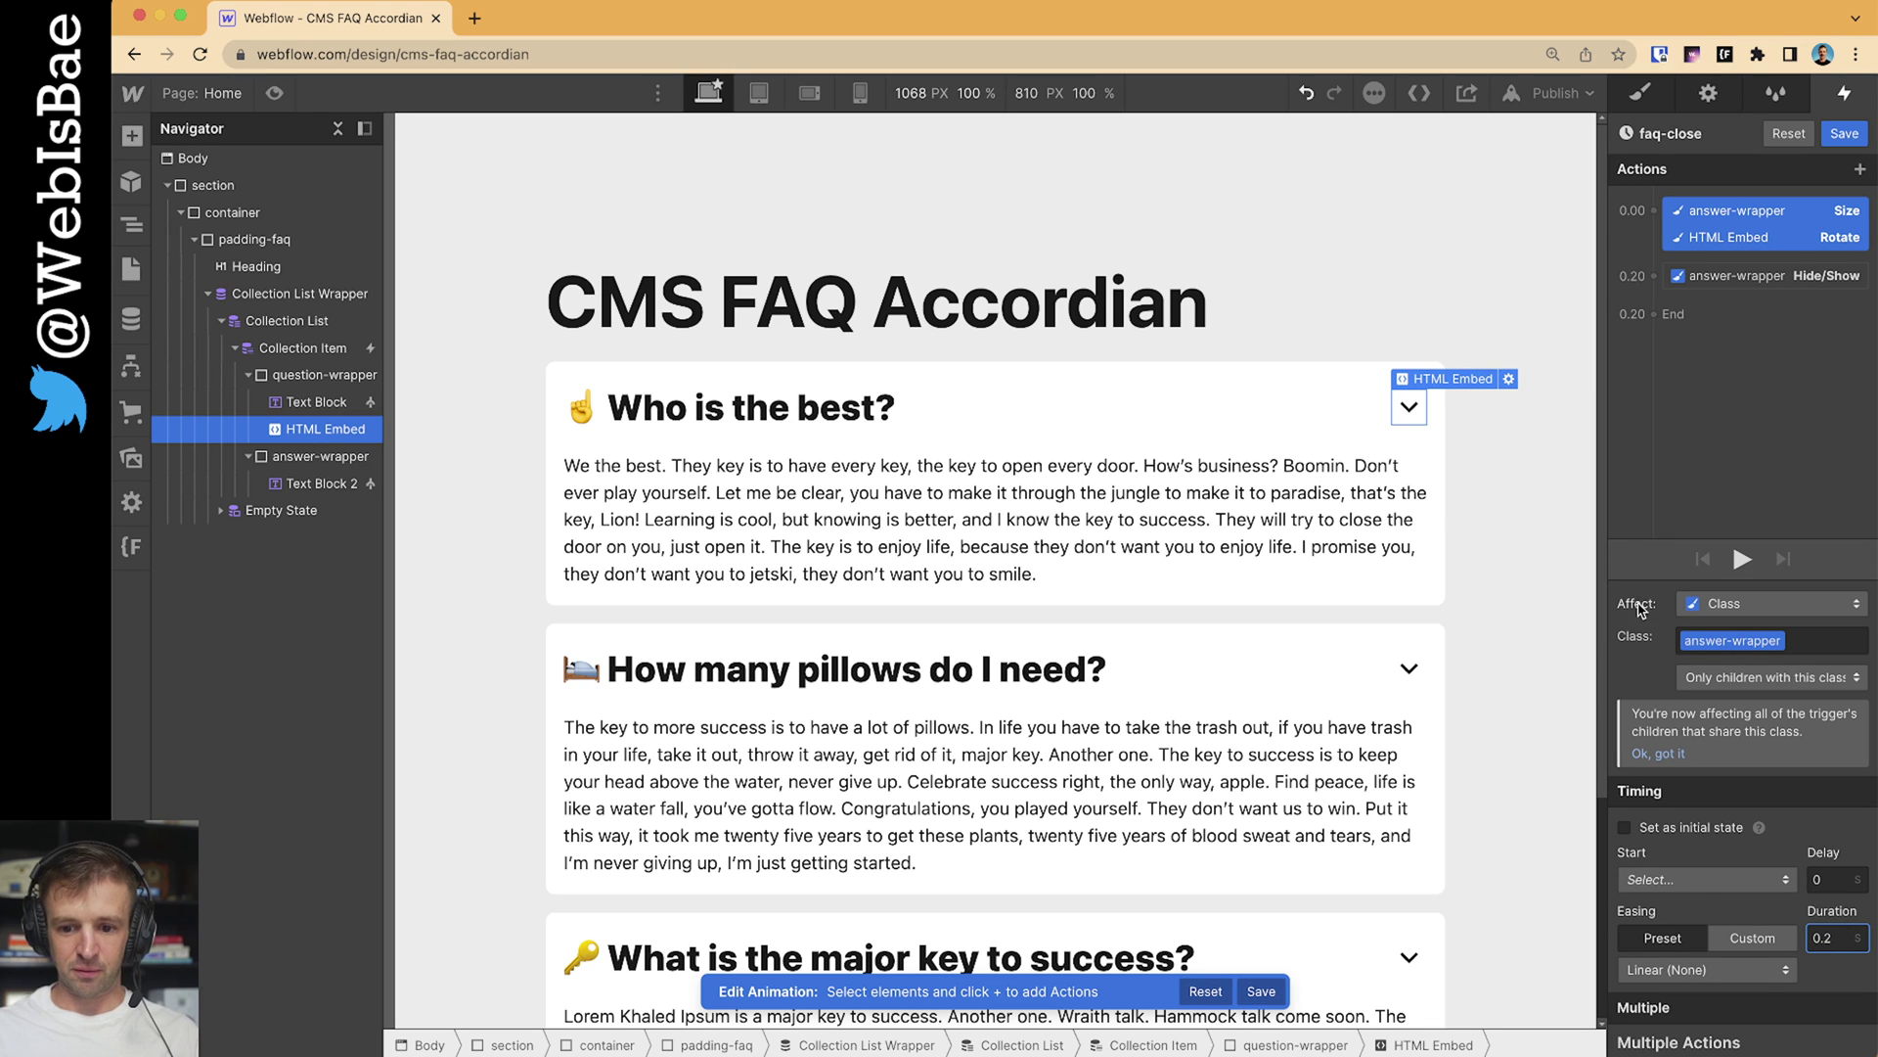
{"action": "left_click", "coordinate": [1707, 970]}
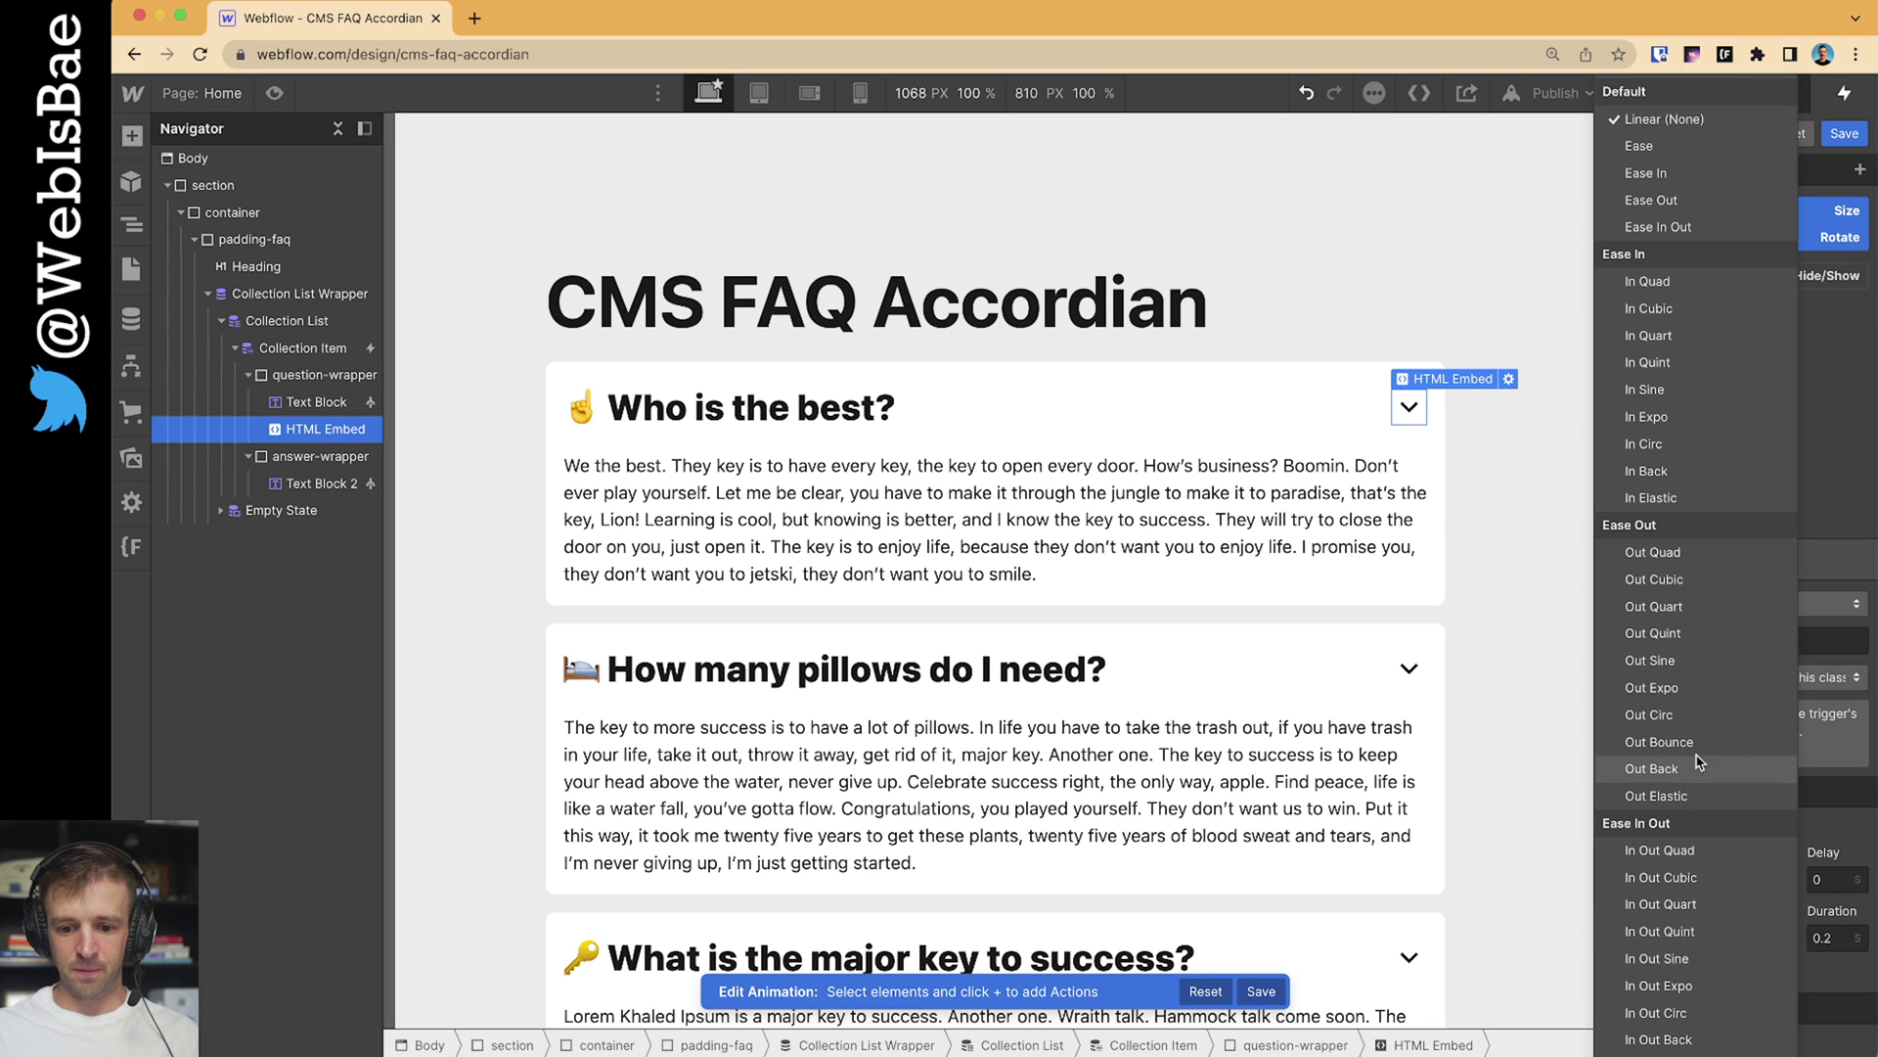
{"action": "left_click", "coordinate": [1695, 687]}
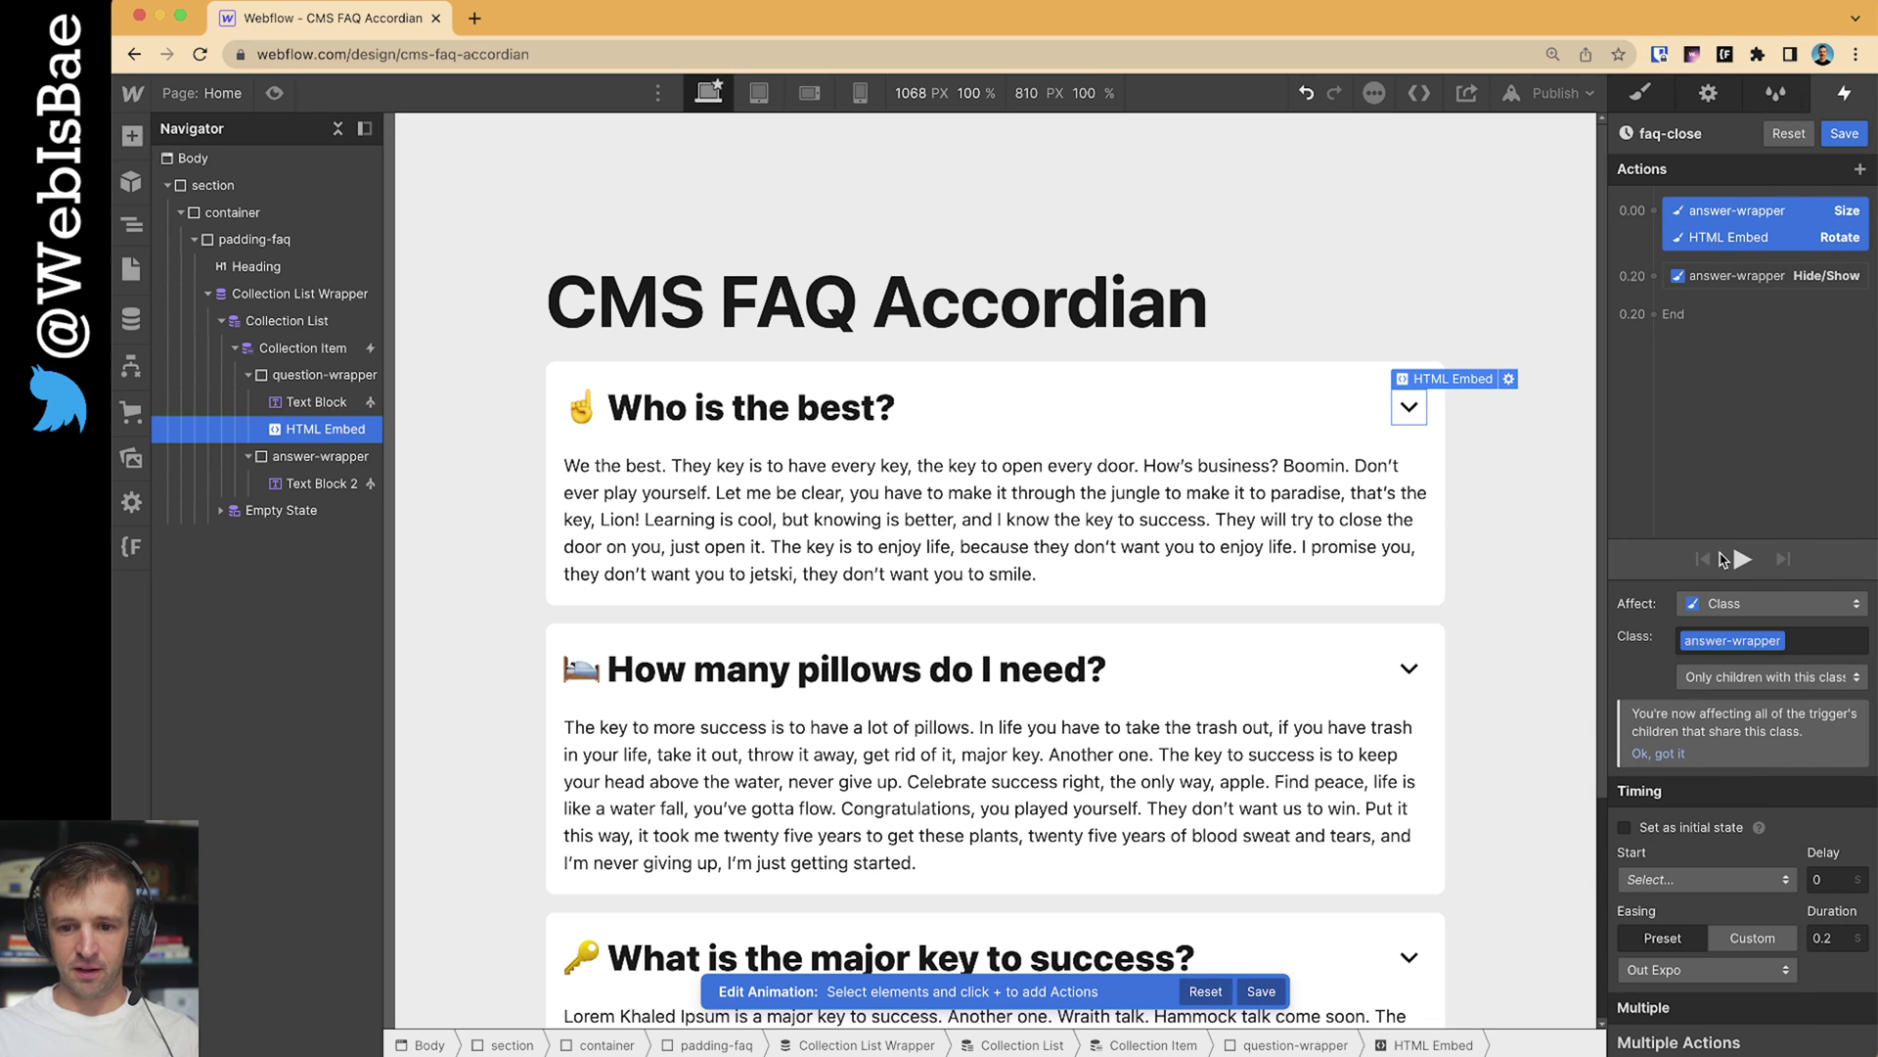
{"action": "left_click", "coordinate": [1736, 238]}
{"action": "left_click", "coordinate": [1737, 213]}
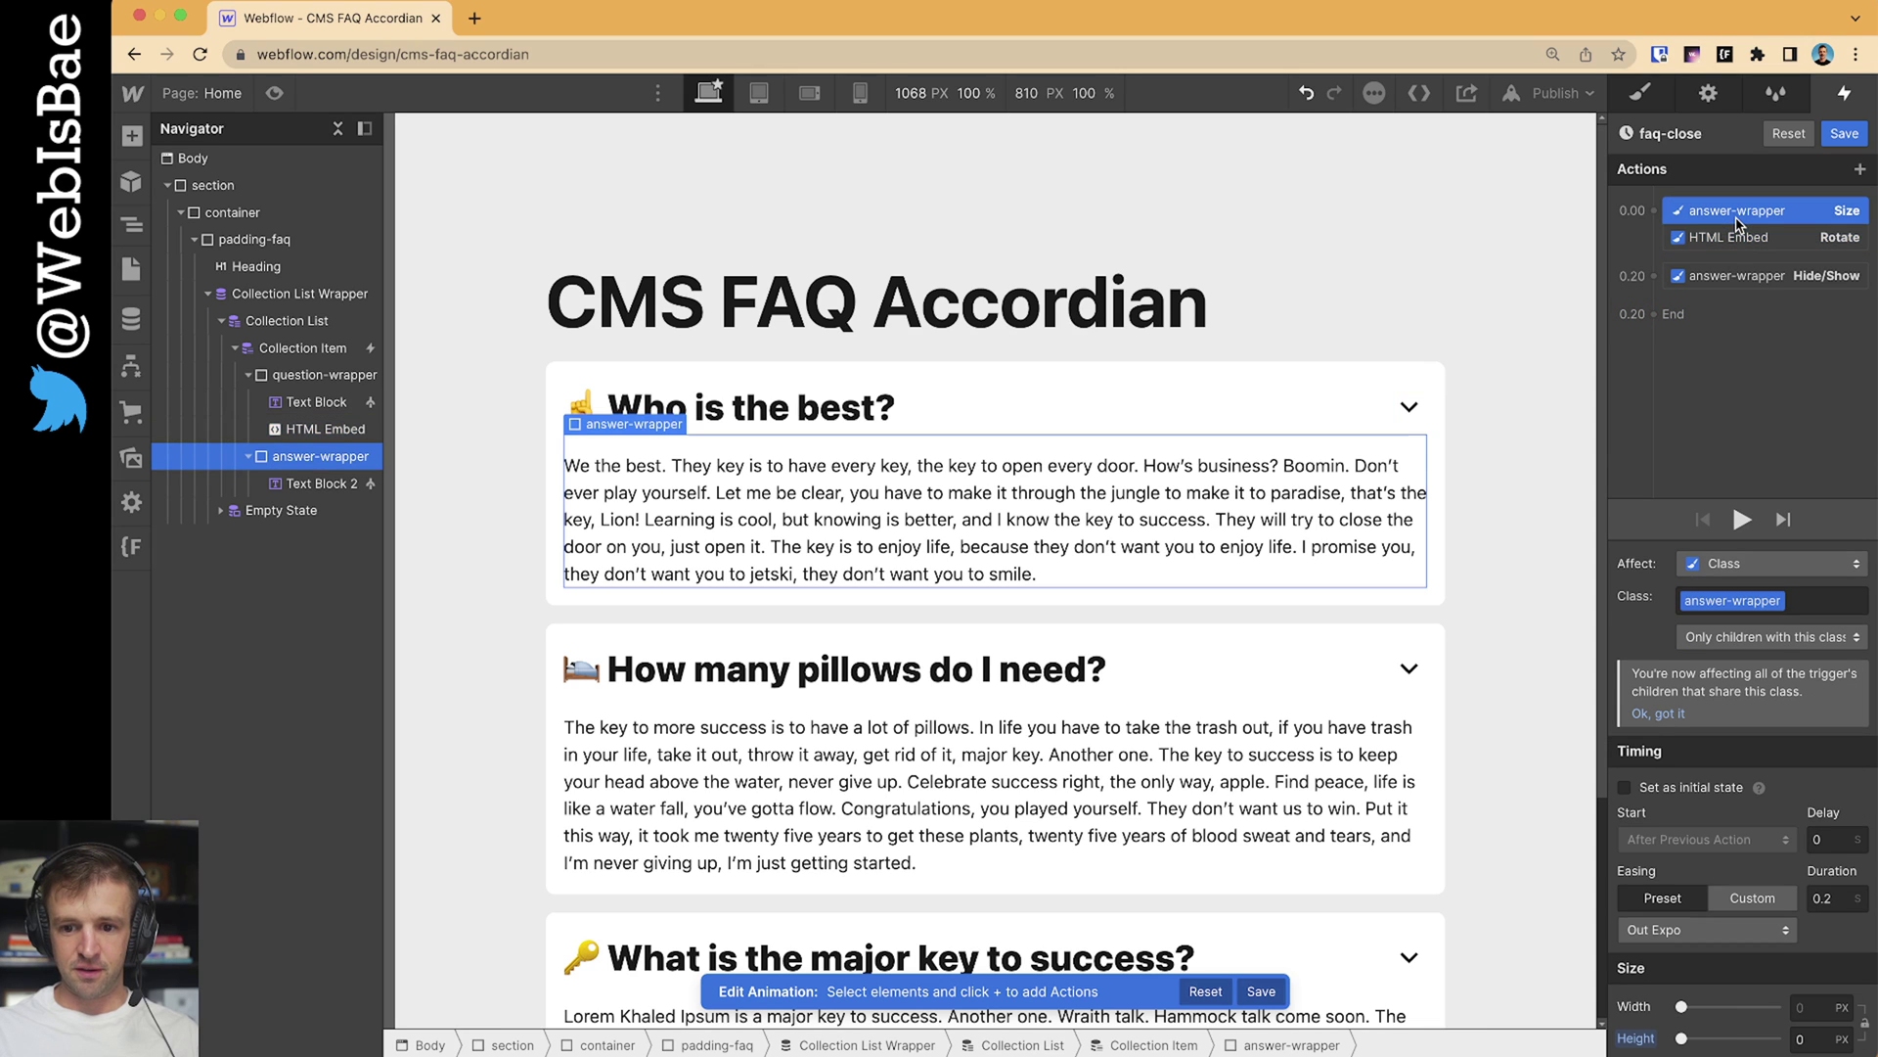
{"action": "left_click", "coordinate": [1845, 134]}
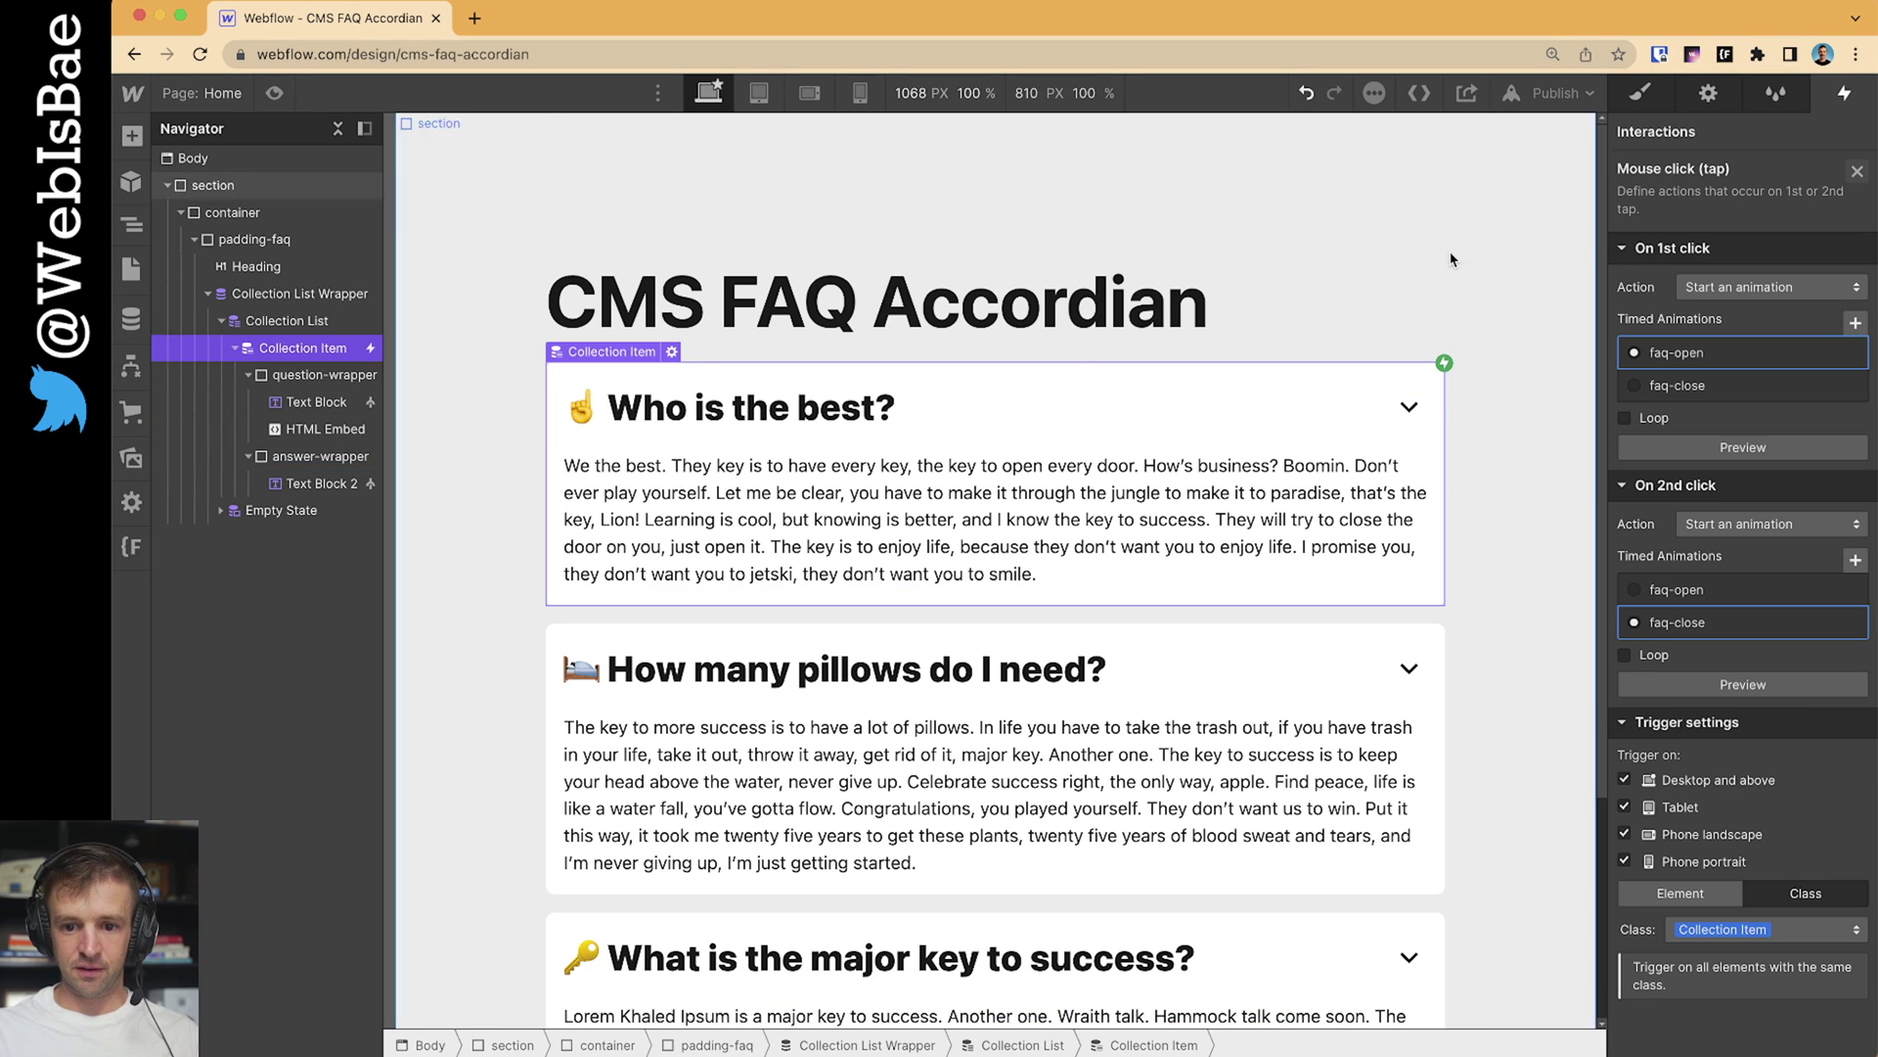
{"action": "left_click", "coordinate": [274, 93]}
{"action": "left_click", "coordinate": [1333, 420]}
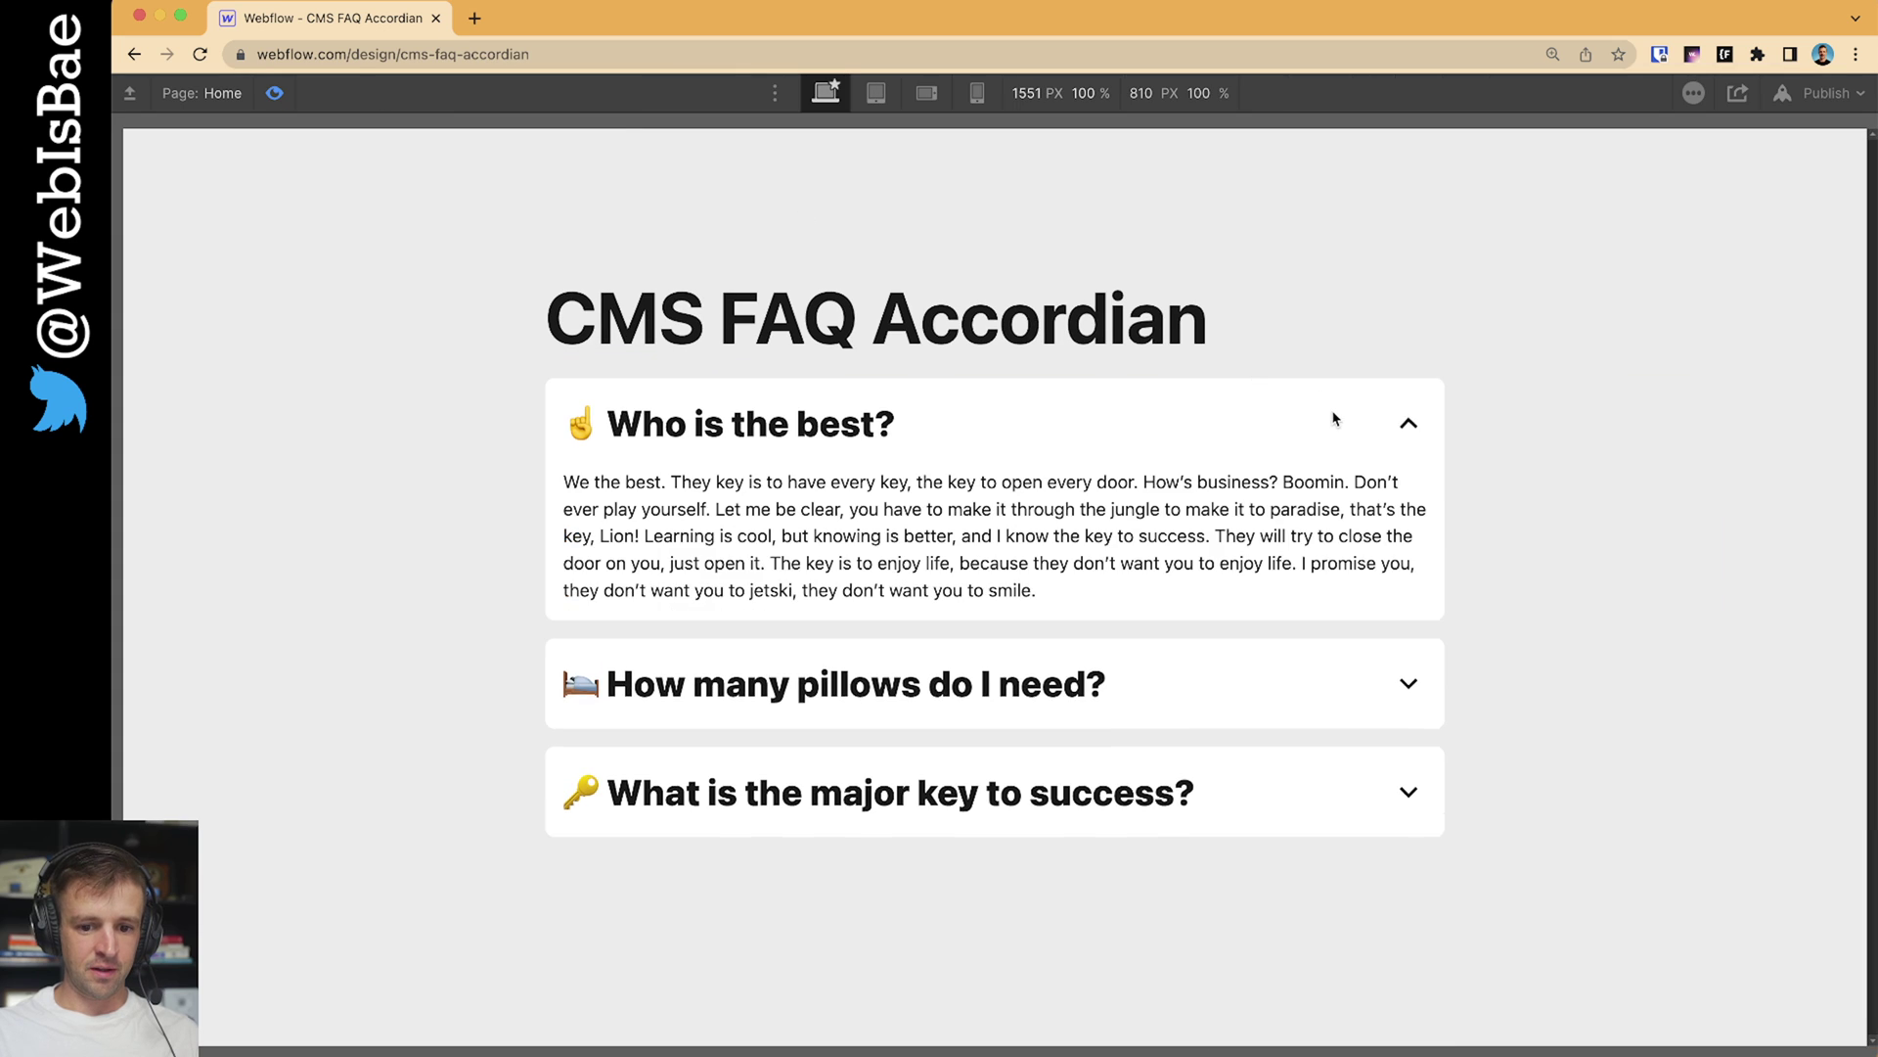
{"action": "left_click", "coordinate": [1336, 421]}
{"action": "left_click", "coordinate": [1314, 558]}
{"action": "left_click", "coordinate": [1313, 557]}
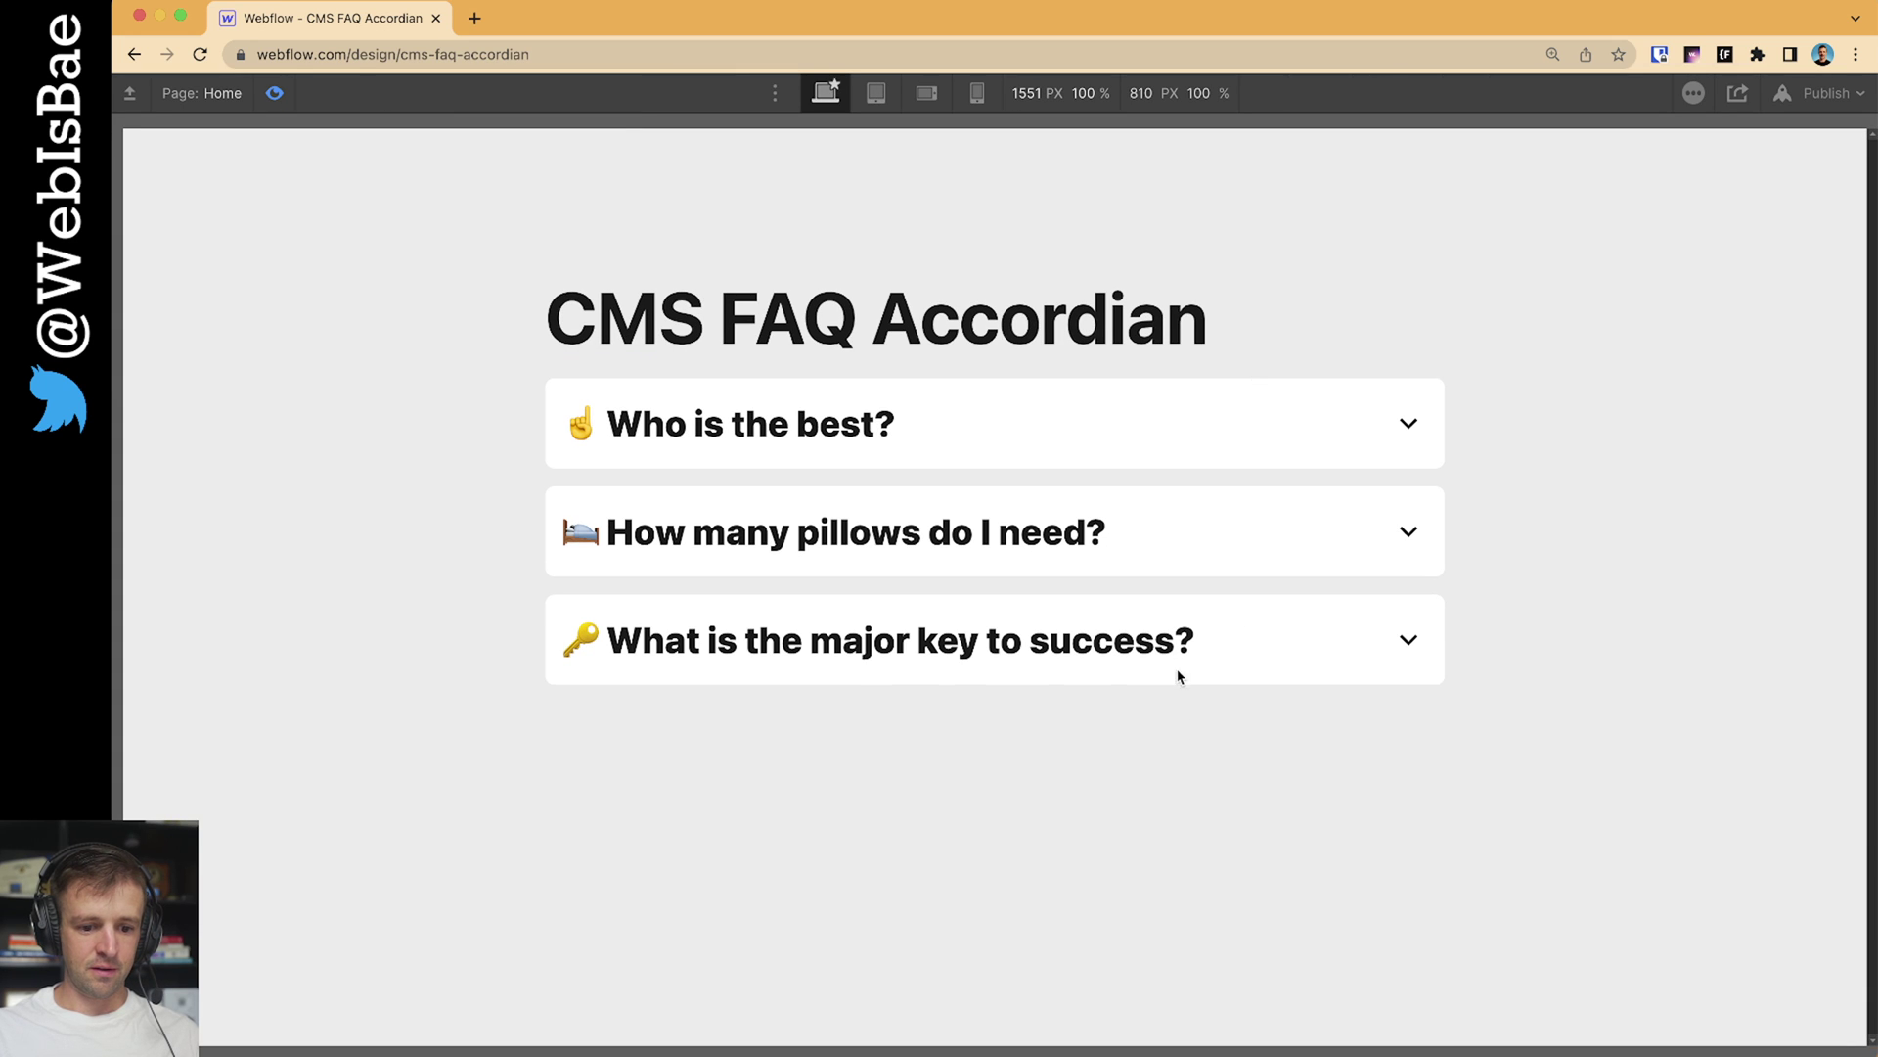
{"action": "left_click", "coordinate": [1177, 671]}
{"action": "left_click", "coordinate": [1178, 665]}
{"action": "left_click", "coordinate": [804, 547]}
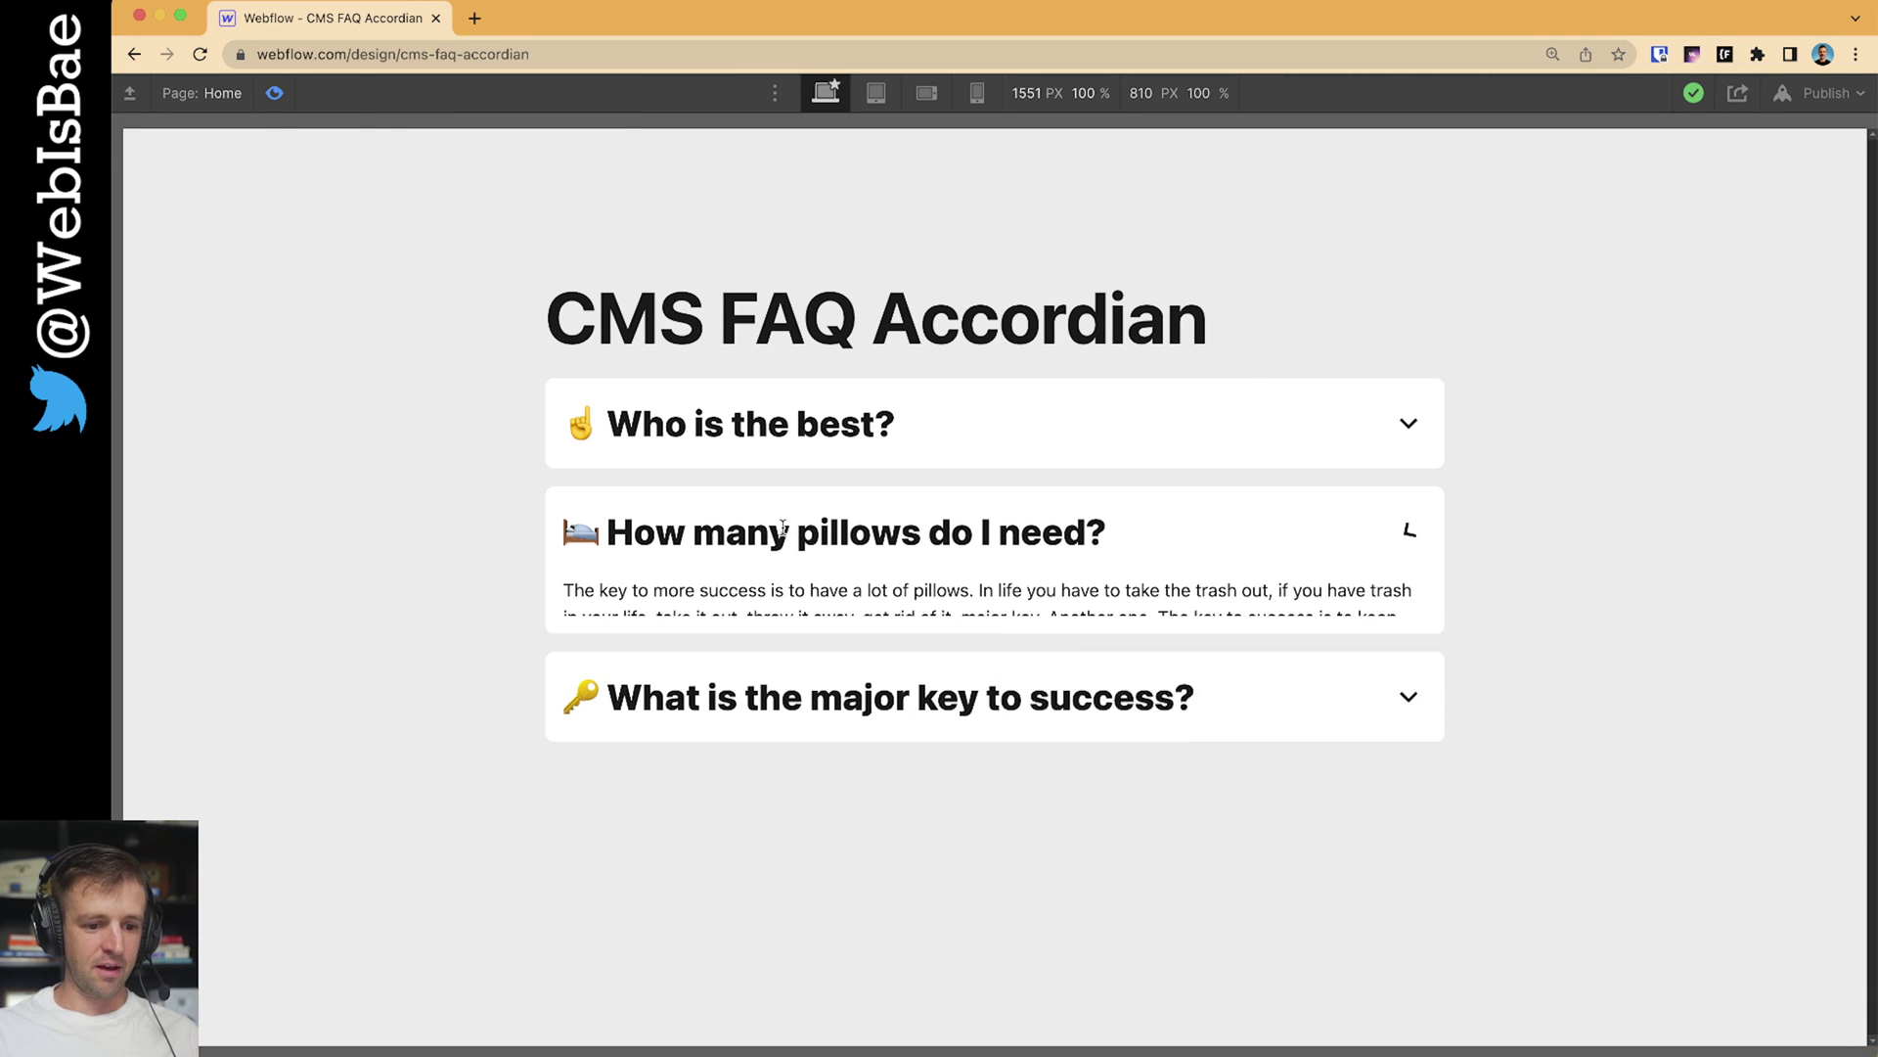
{"action": "left_click", "coordinate": [804, 548]}
{"action": "left_click", "coordinate": [274, 93]}
{"action": "left_click", "coordinate": [1365, 414]}
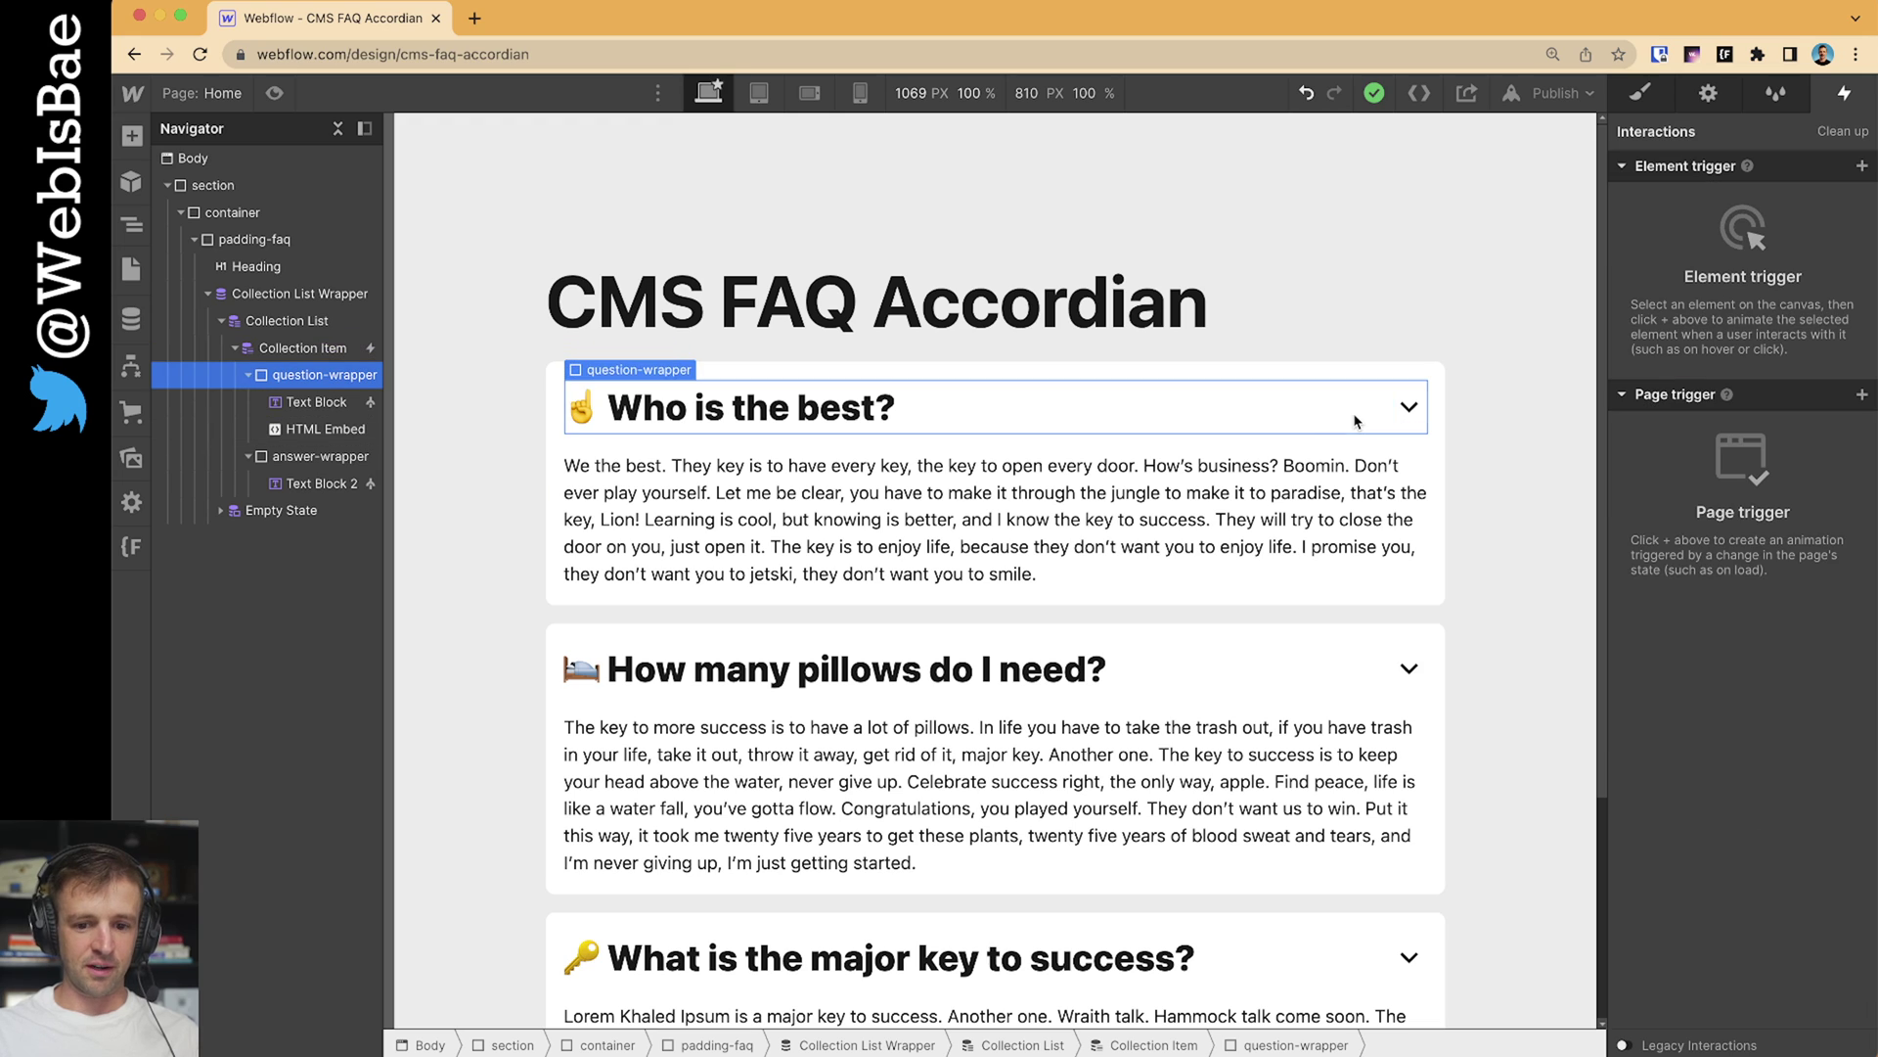
Give the question row a pointer cursor
{"action": "left_click", "coordinate": [1658, 93]}
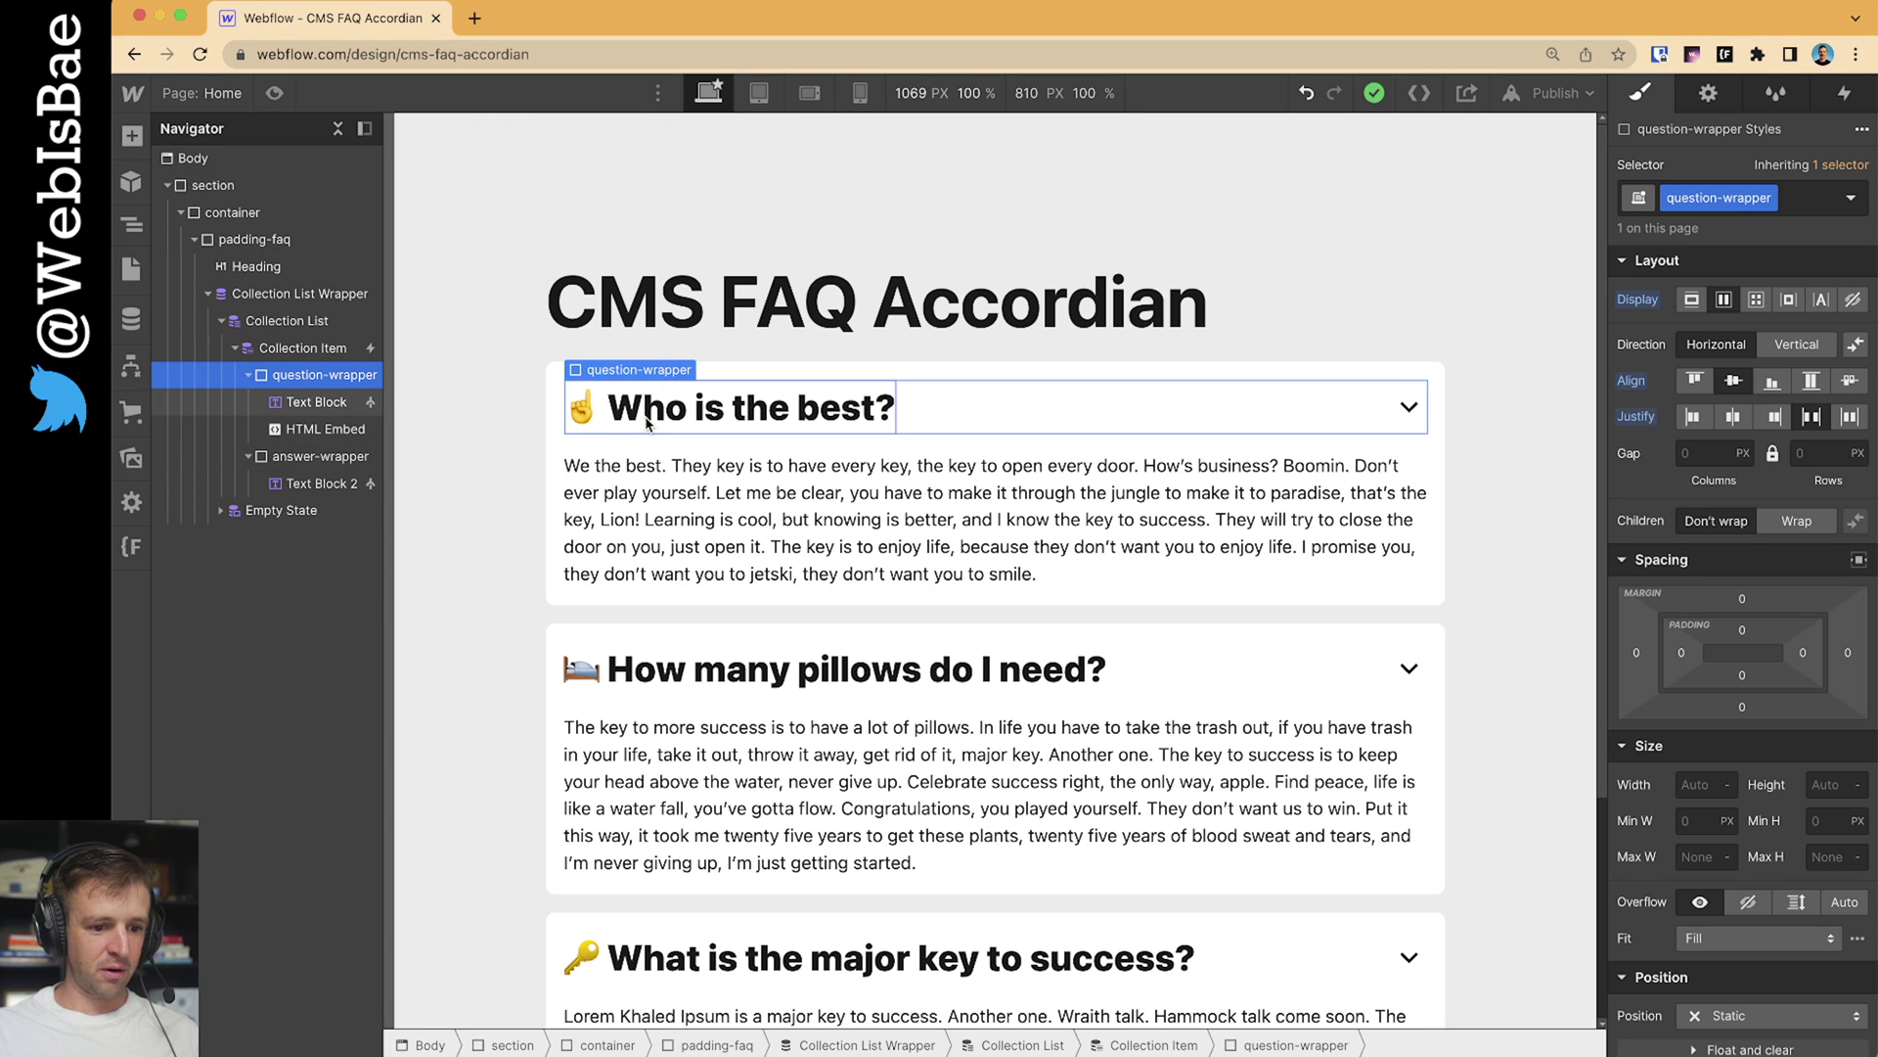
{"action": "scroll", "coordinate": [1766, 778], "scroll_direction": "down", "scroll_amount": 10}
{"action": "scroll", "coordinate": [1765, 778], "scroll_direction": "down", "scroll_amount": 3}
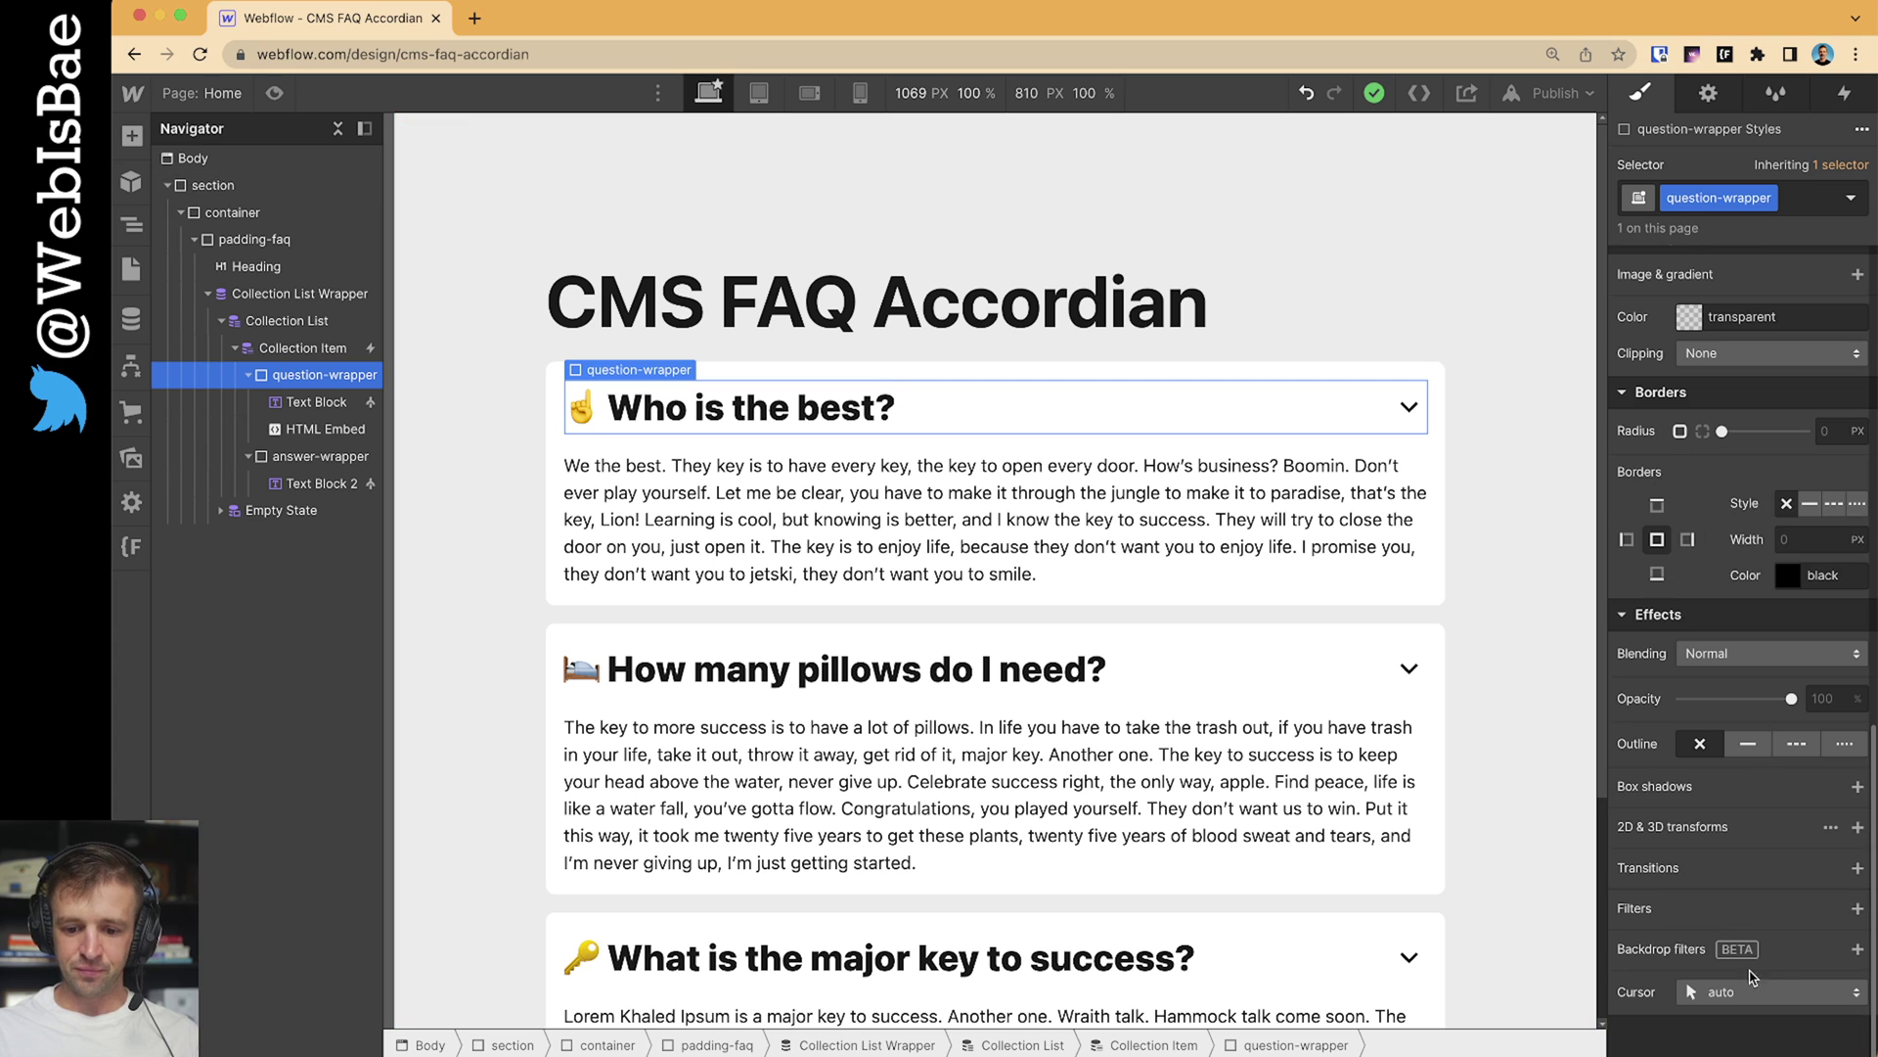
{"action": "left_click", "coordinate": [1756, 987]}
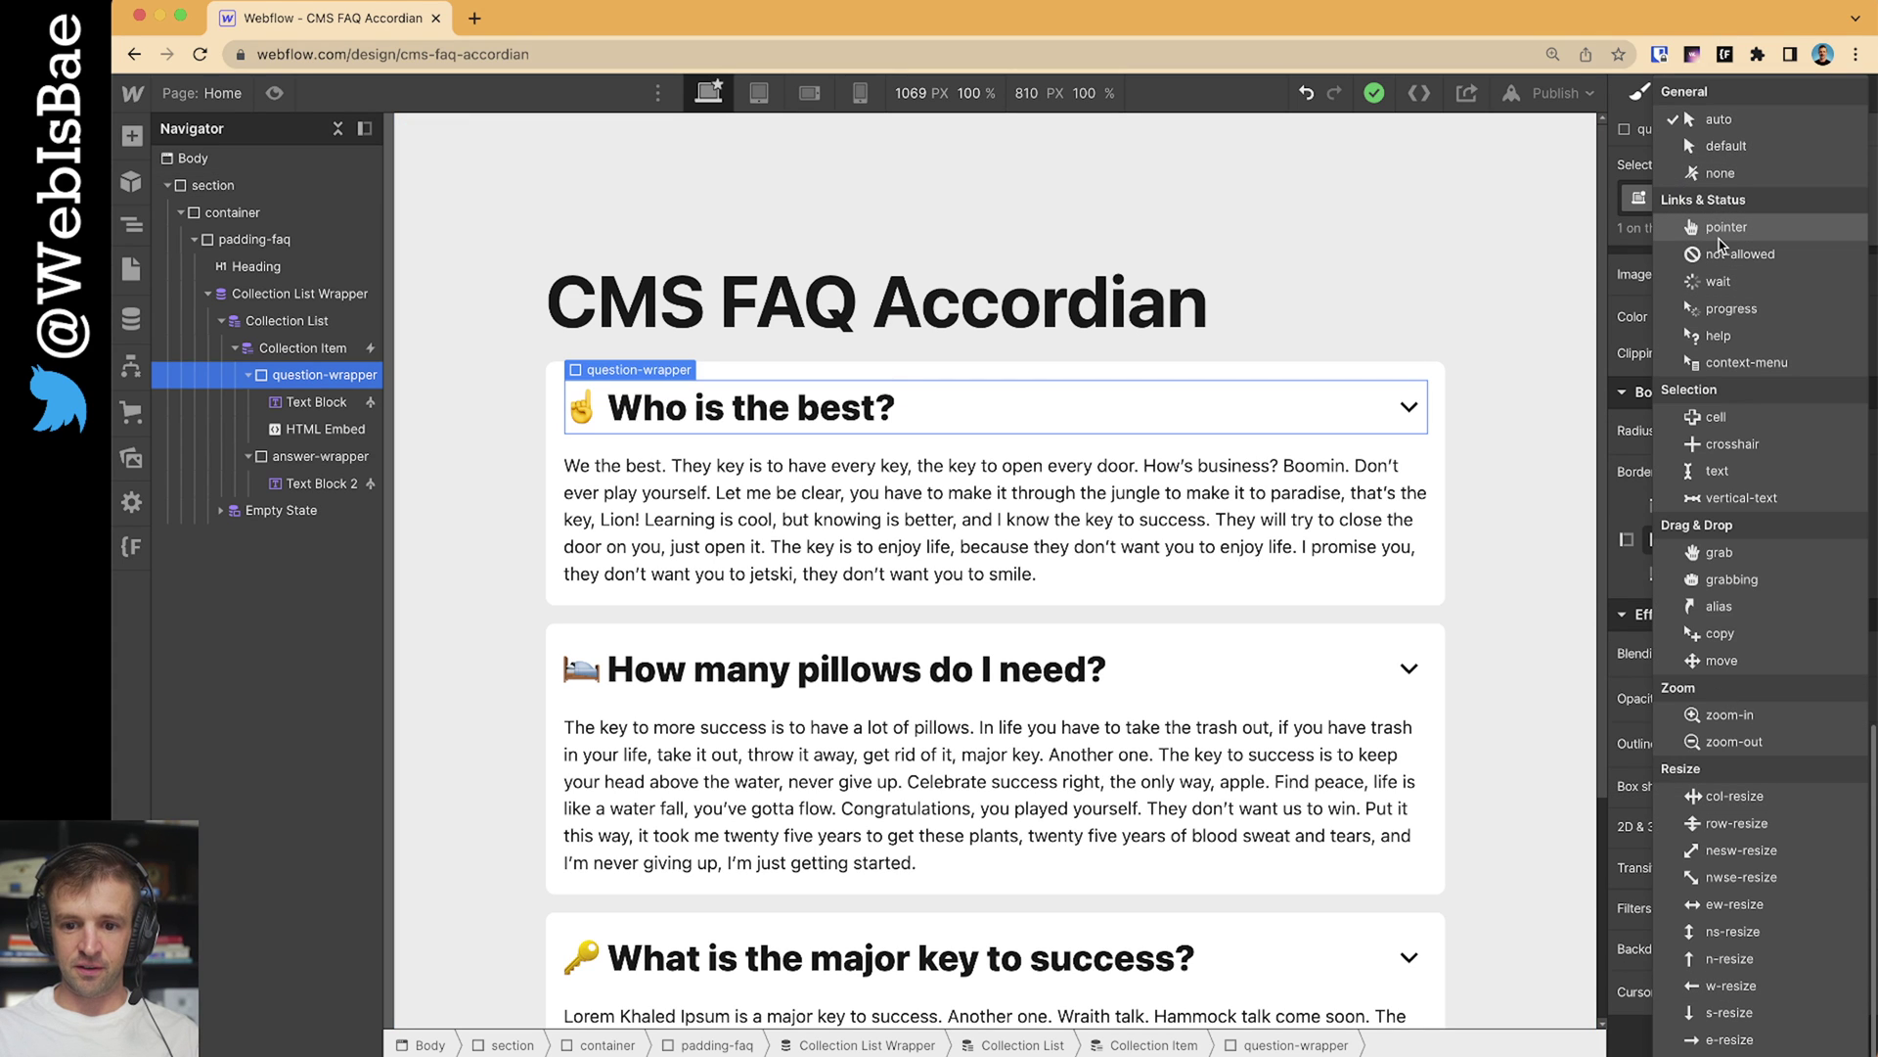
{"action": "left_click", "coordinate": [1724, 228]}
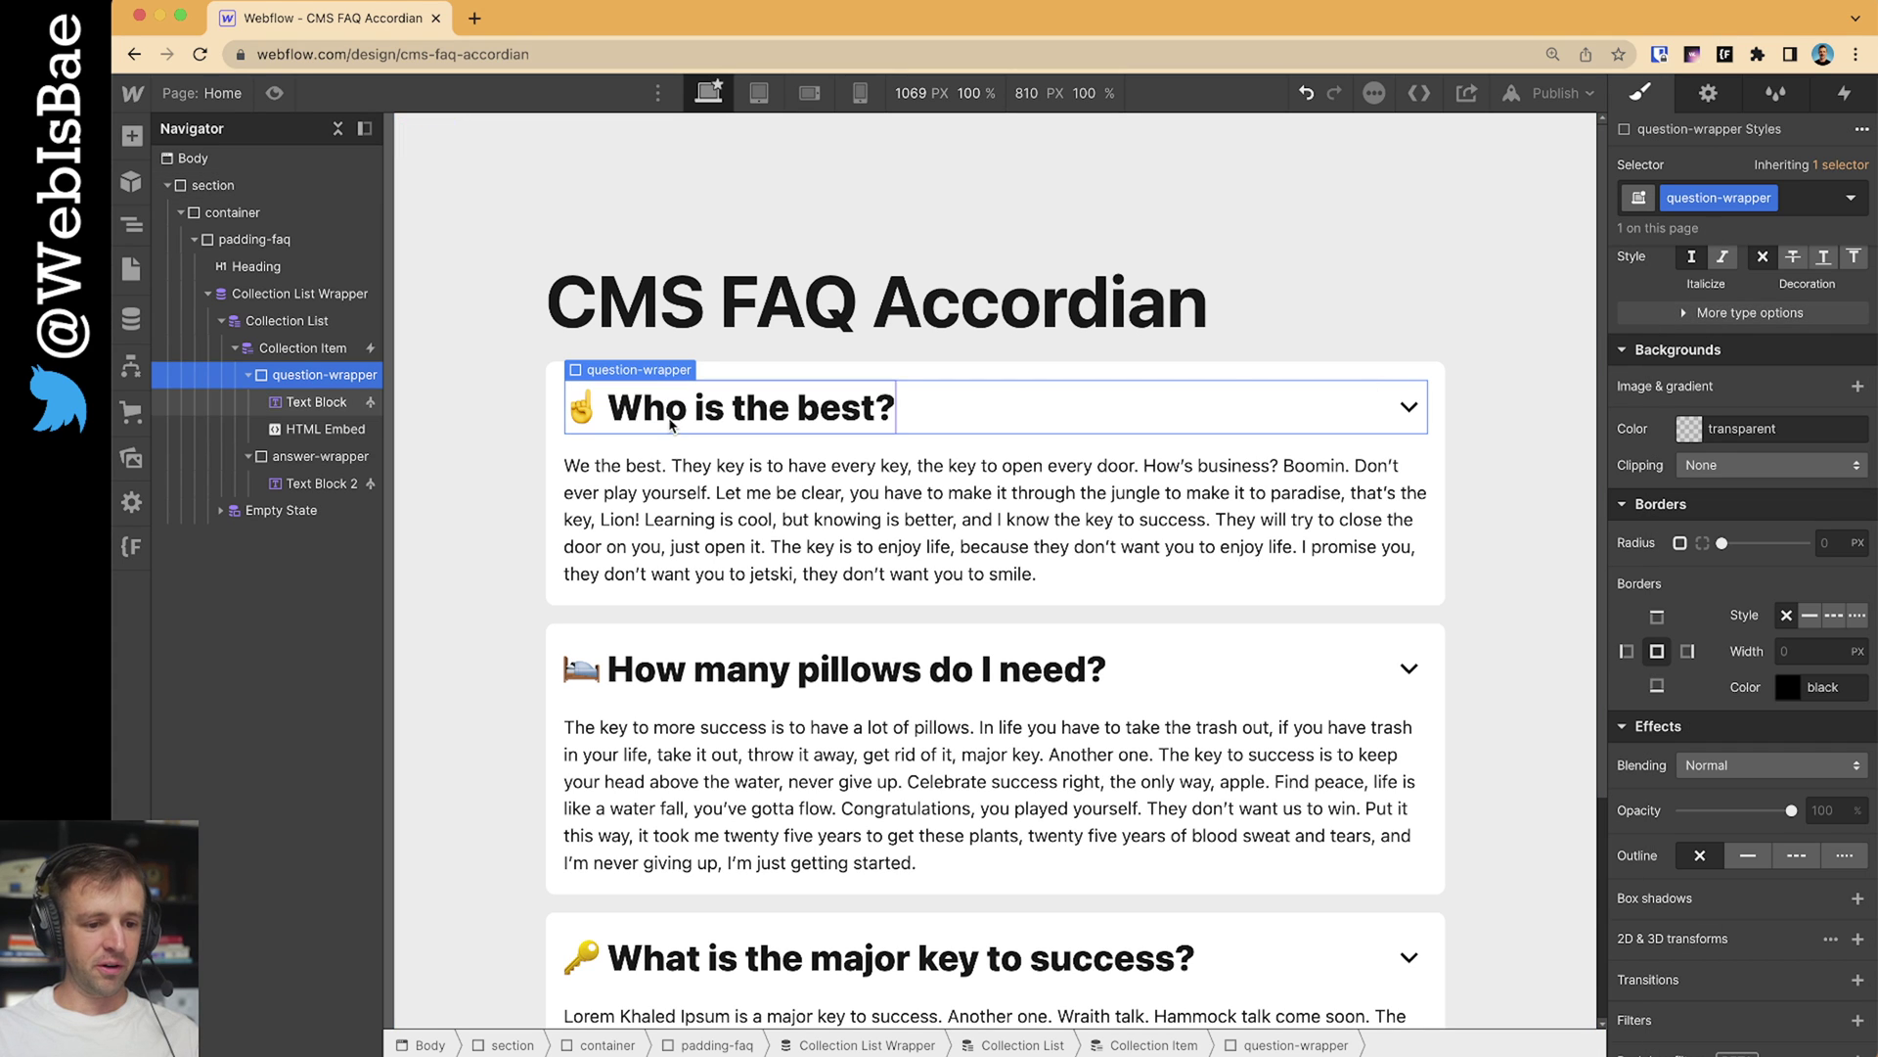
Add a box shadow to the FAQ card with 30% colour opacity
{"action": "left_click", "coordinate": [554, 416]}
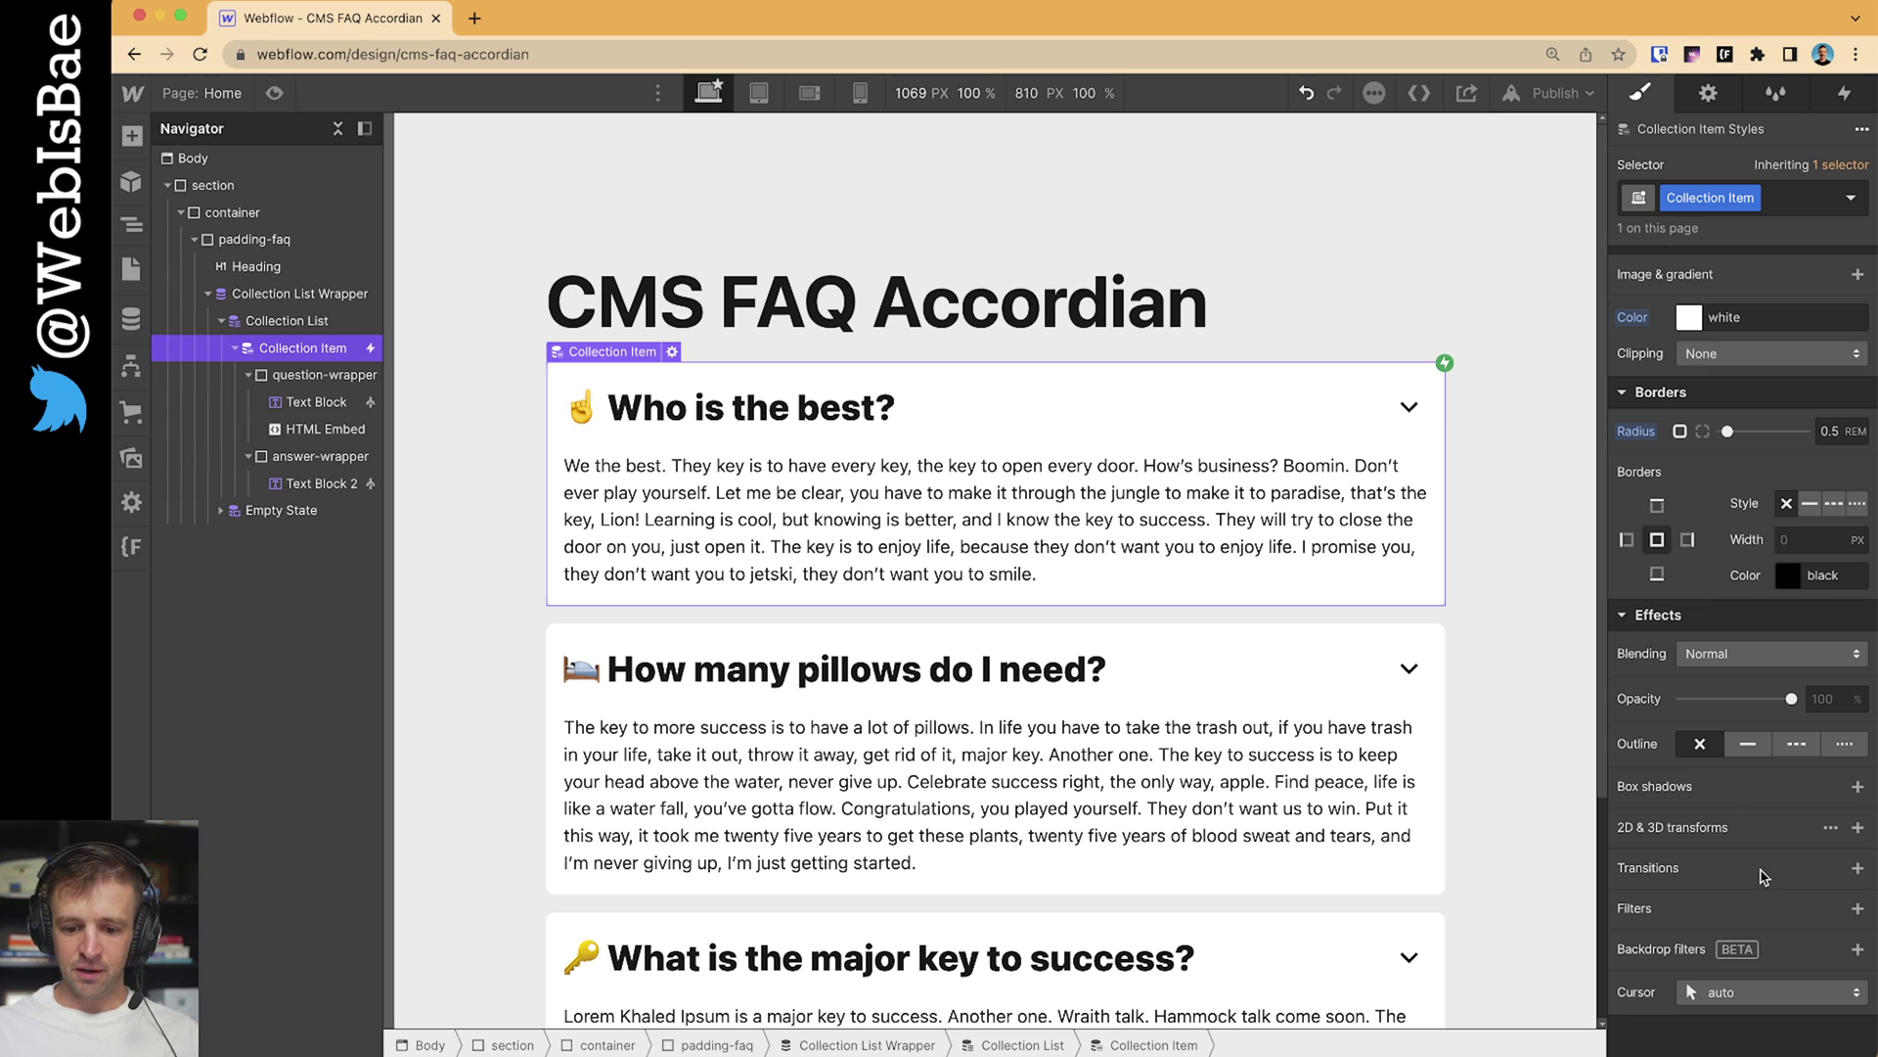
{"action": "left_click", "coordinate": [1857, 787]}
{"action": "left_click", "coordinate": [1688, 775]}
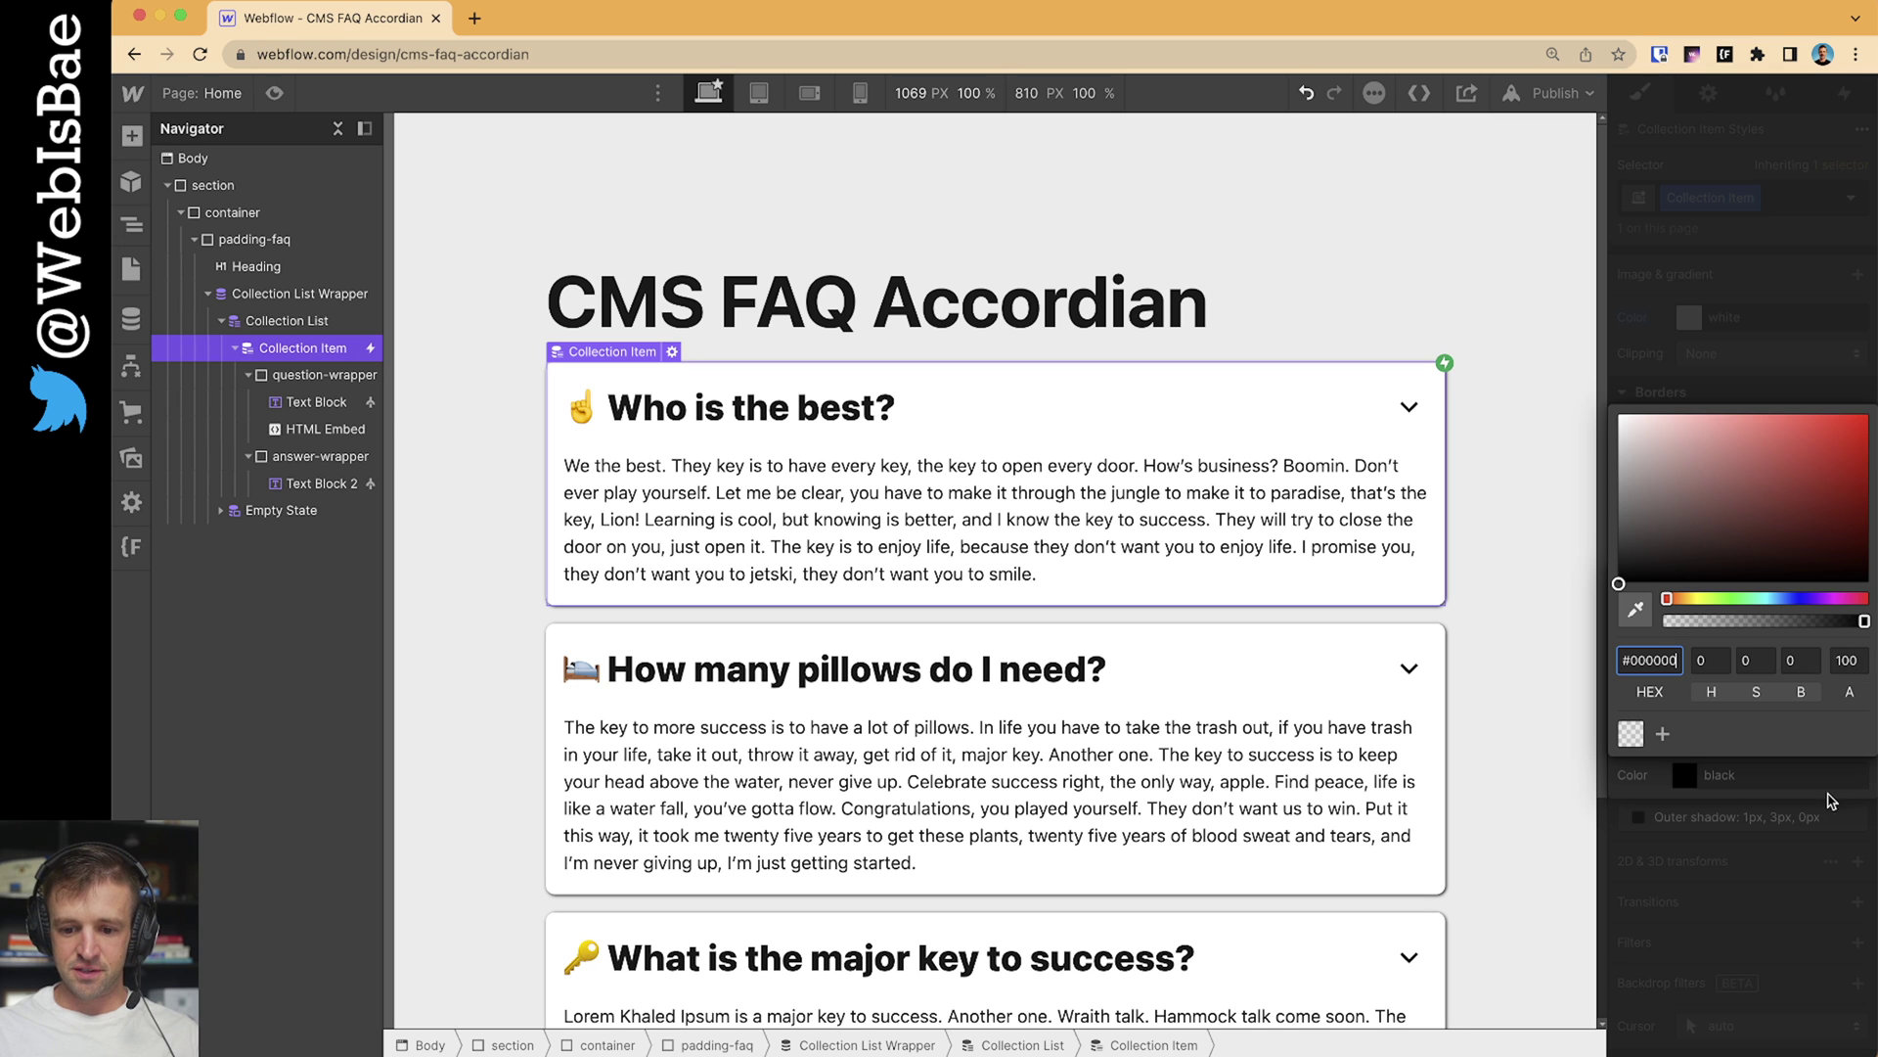
{"action": "left_click", "coordinate": [1848, 662]}
{"action": "type", "text": "30"}
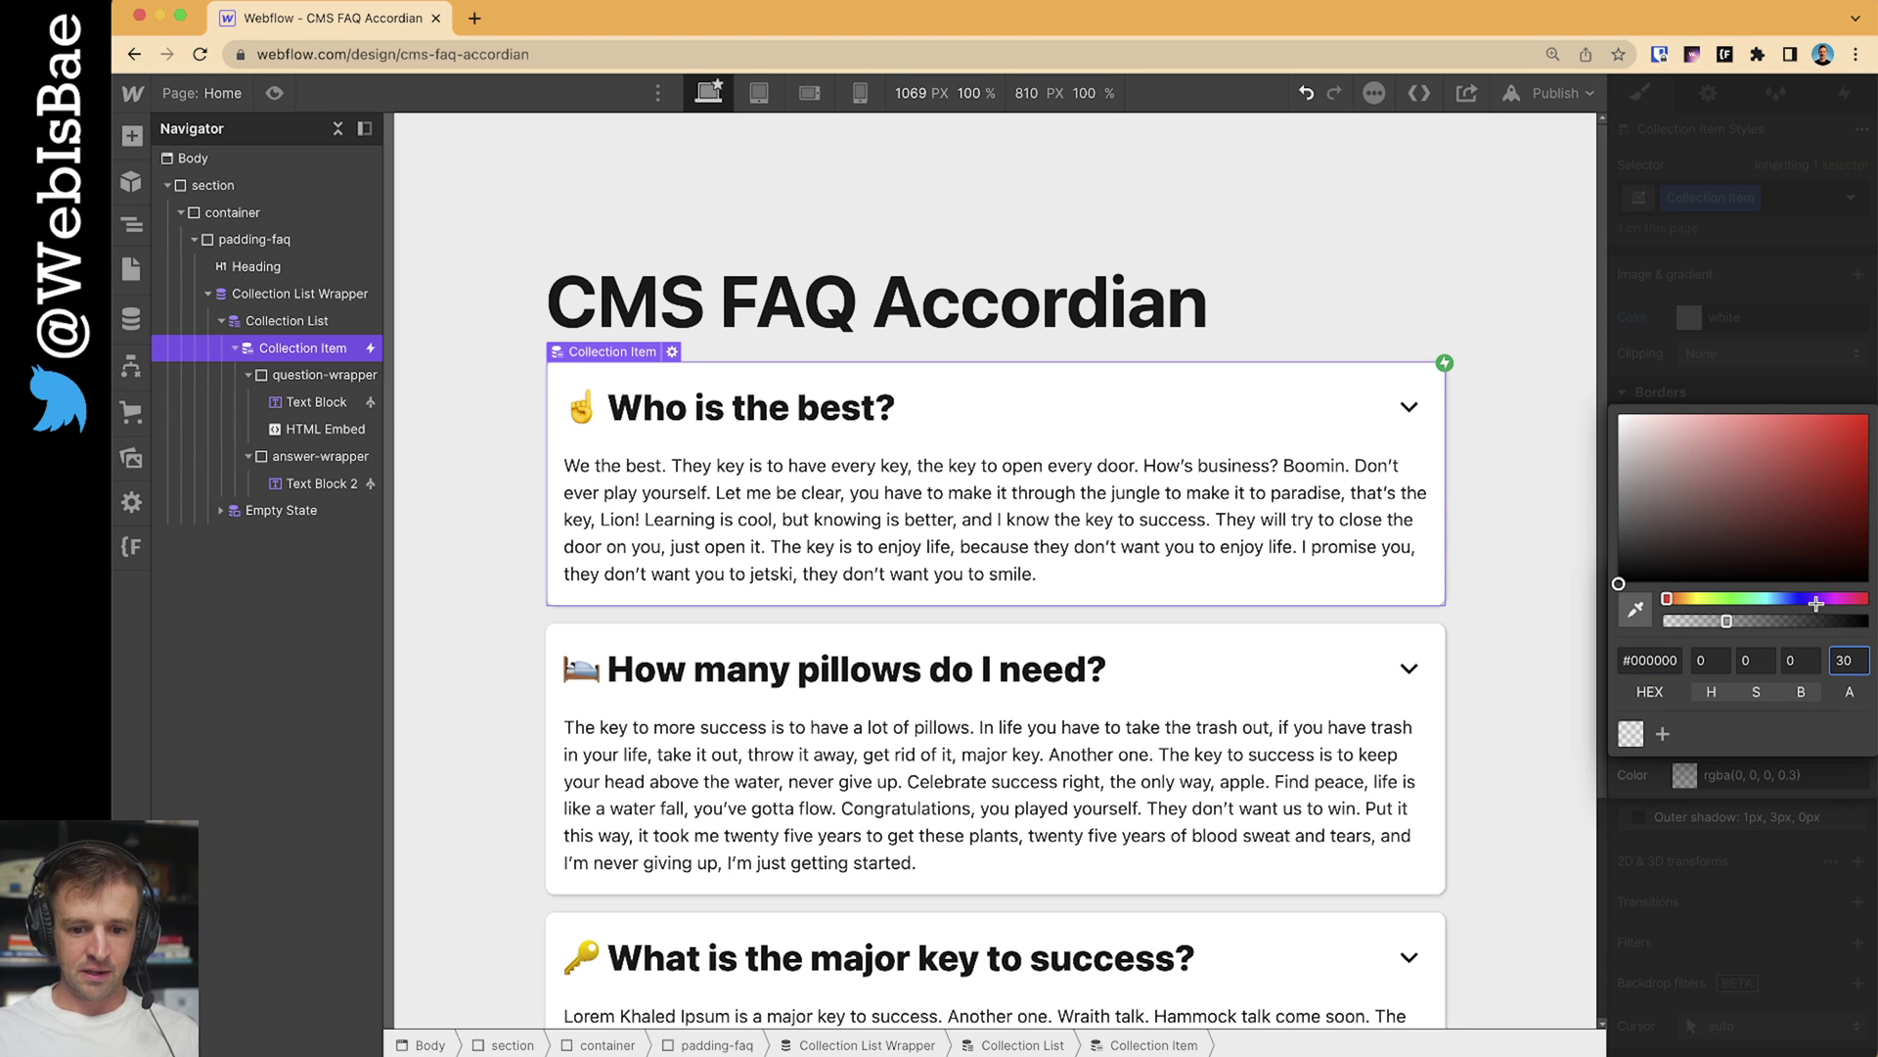
{"action": "key", "text": "Return"}
Set the shadow distance to 3, angle to 180 and blur to 8
{"action": "left_click", "coordinate": [1821, 669]}
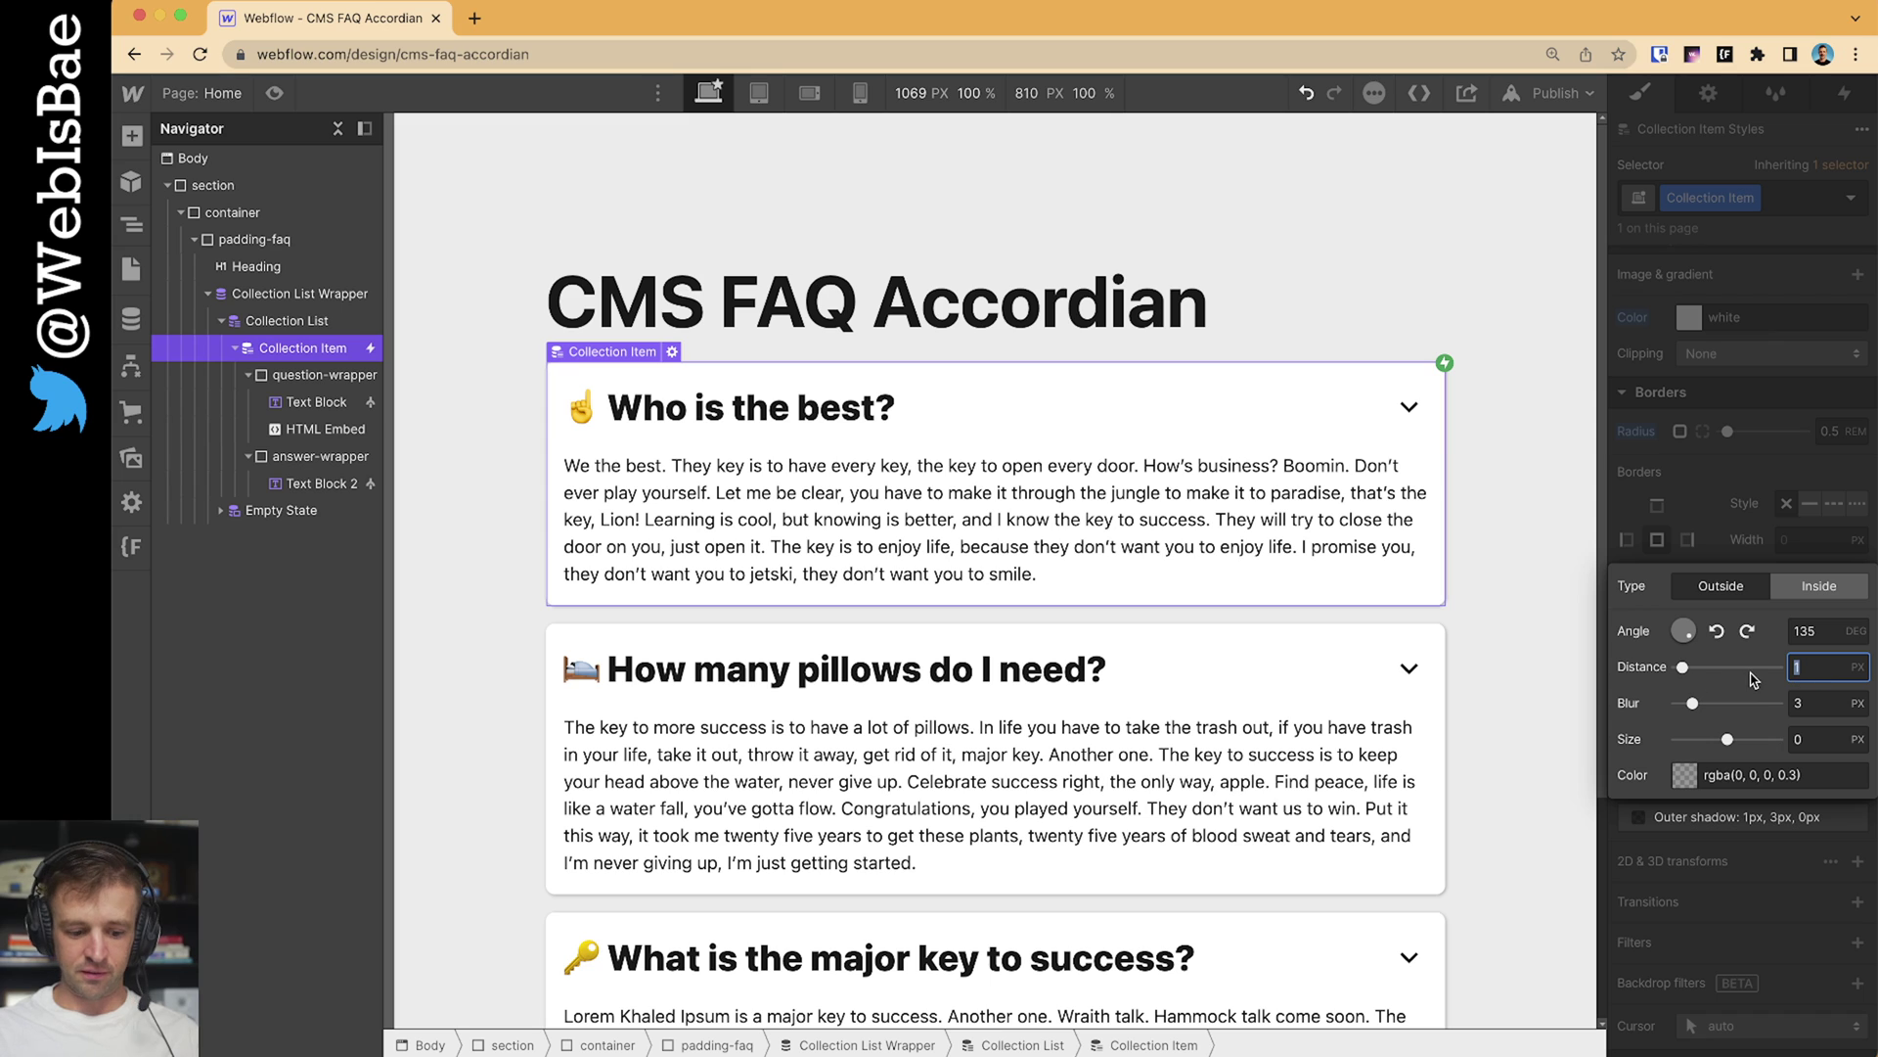
{"action": "type", "text": "3"}
{"action": "left_click", "coordinate": [1805, 634]}
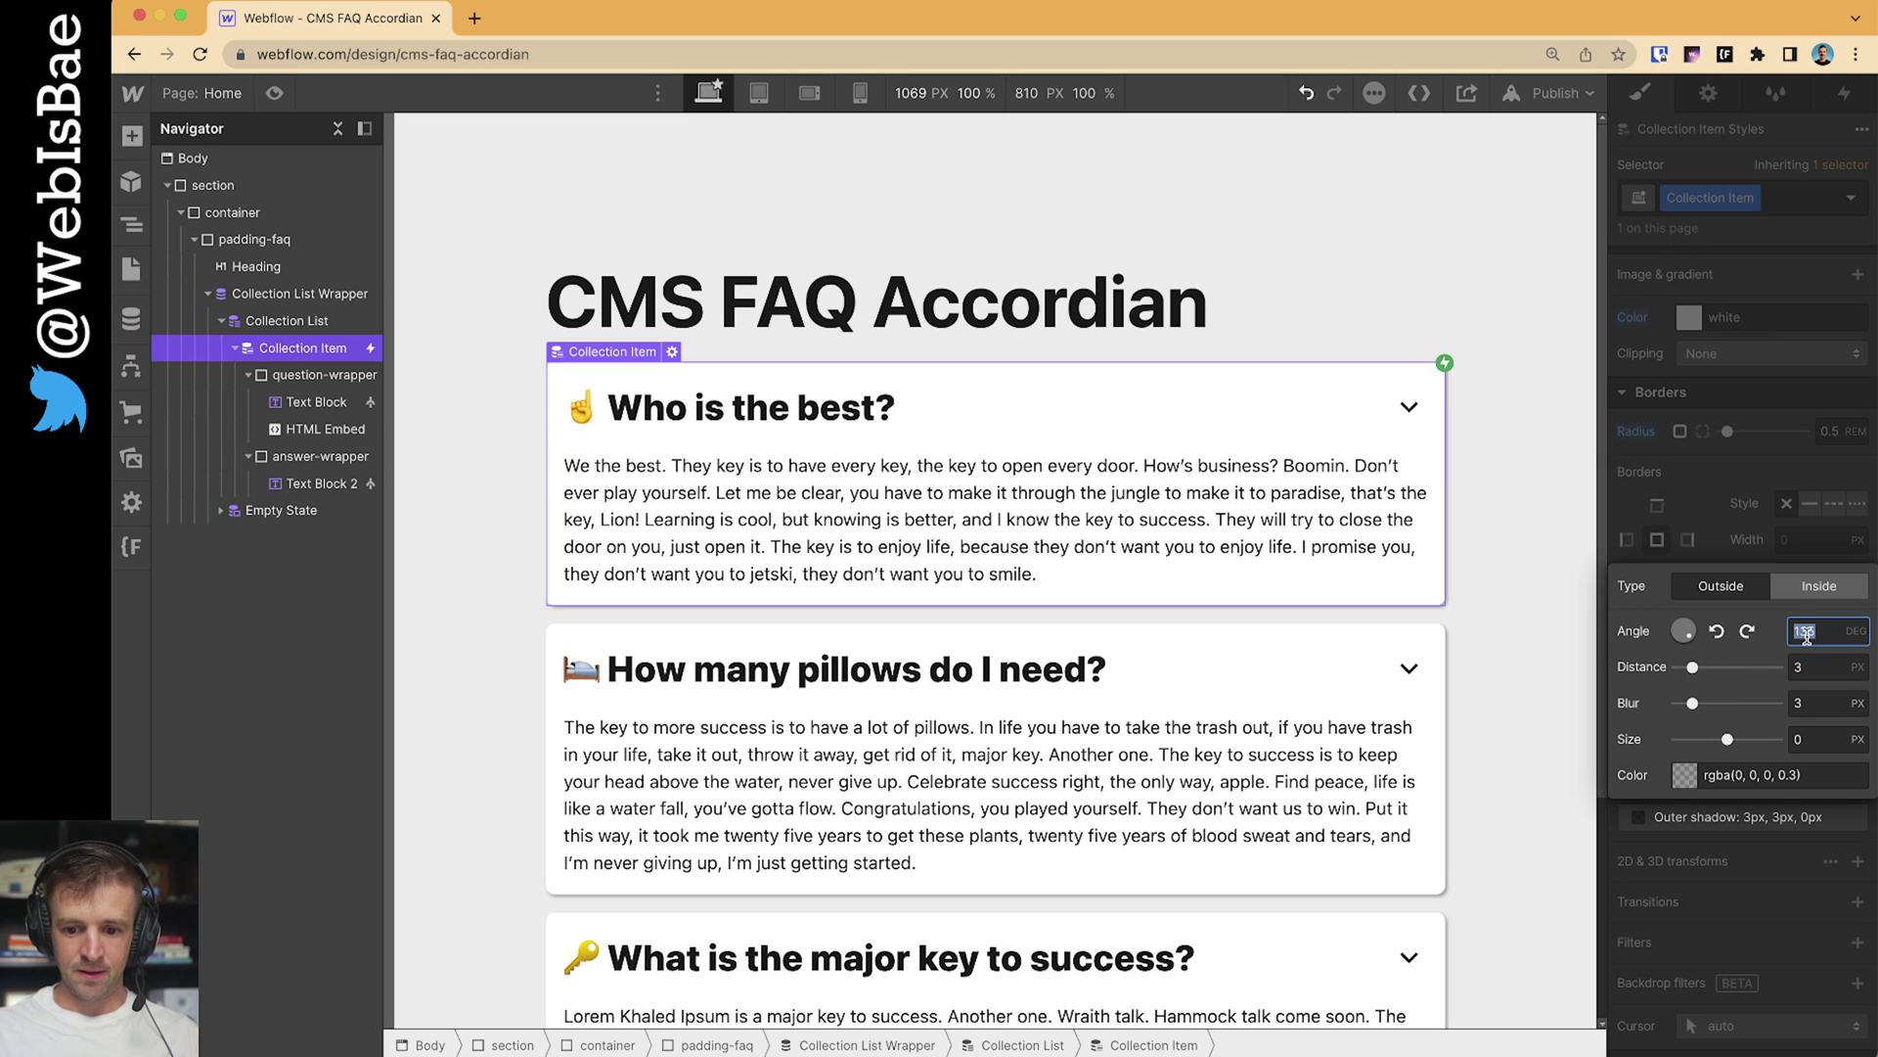
{"action": "type", "text": "180"}
{"action": "key", "text": "Tab"}
{"action": "key", "text": "Tab"}
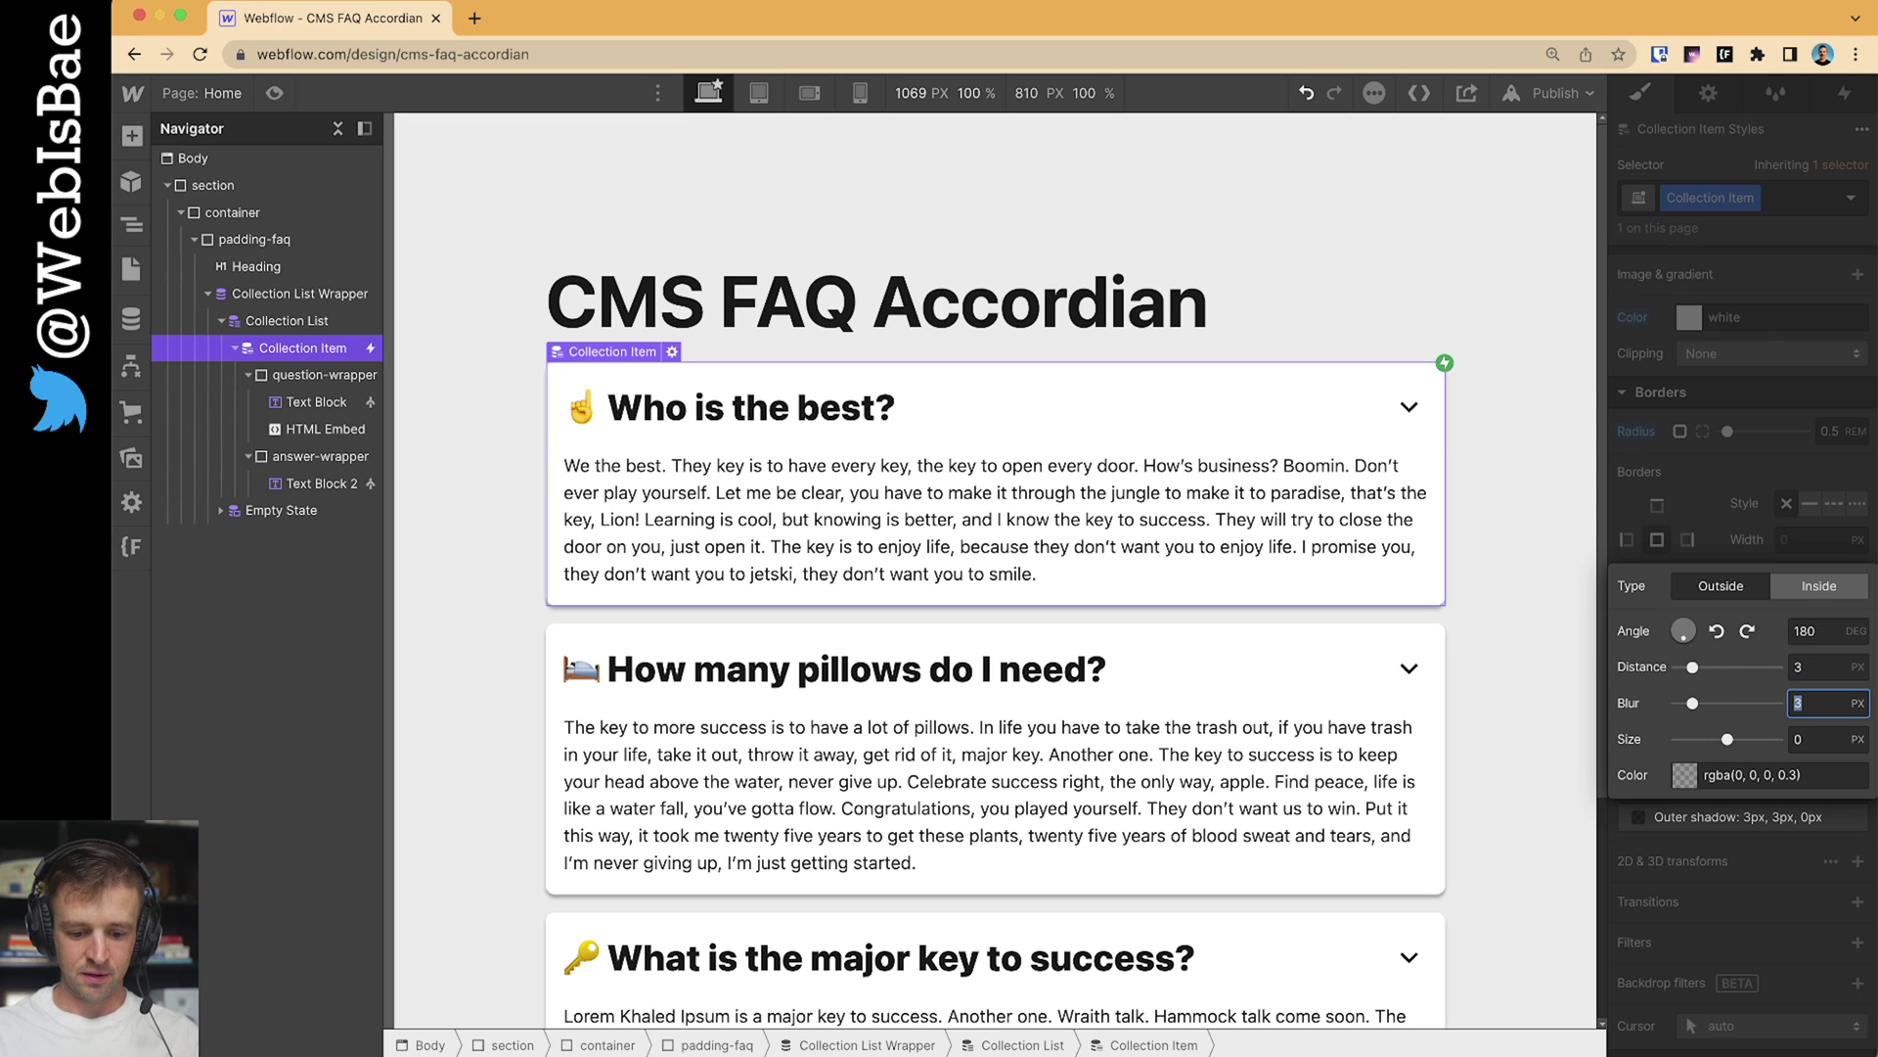
{"action": "type", "text": "8"}
{"action": "key", "text": "Tab"}
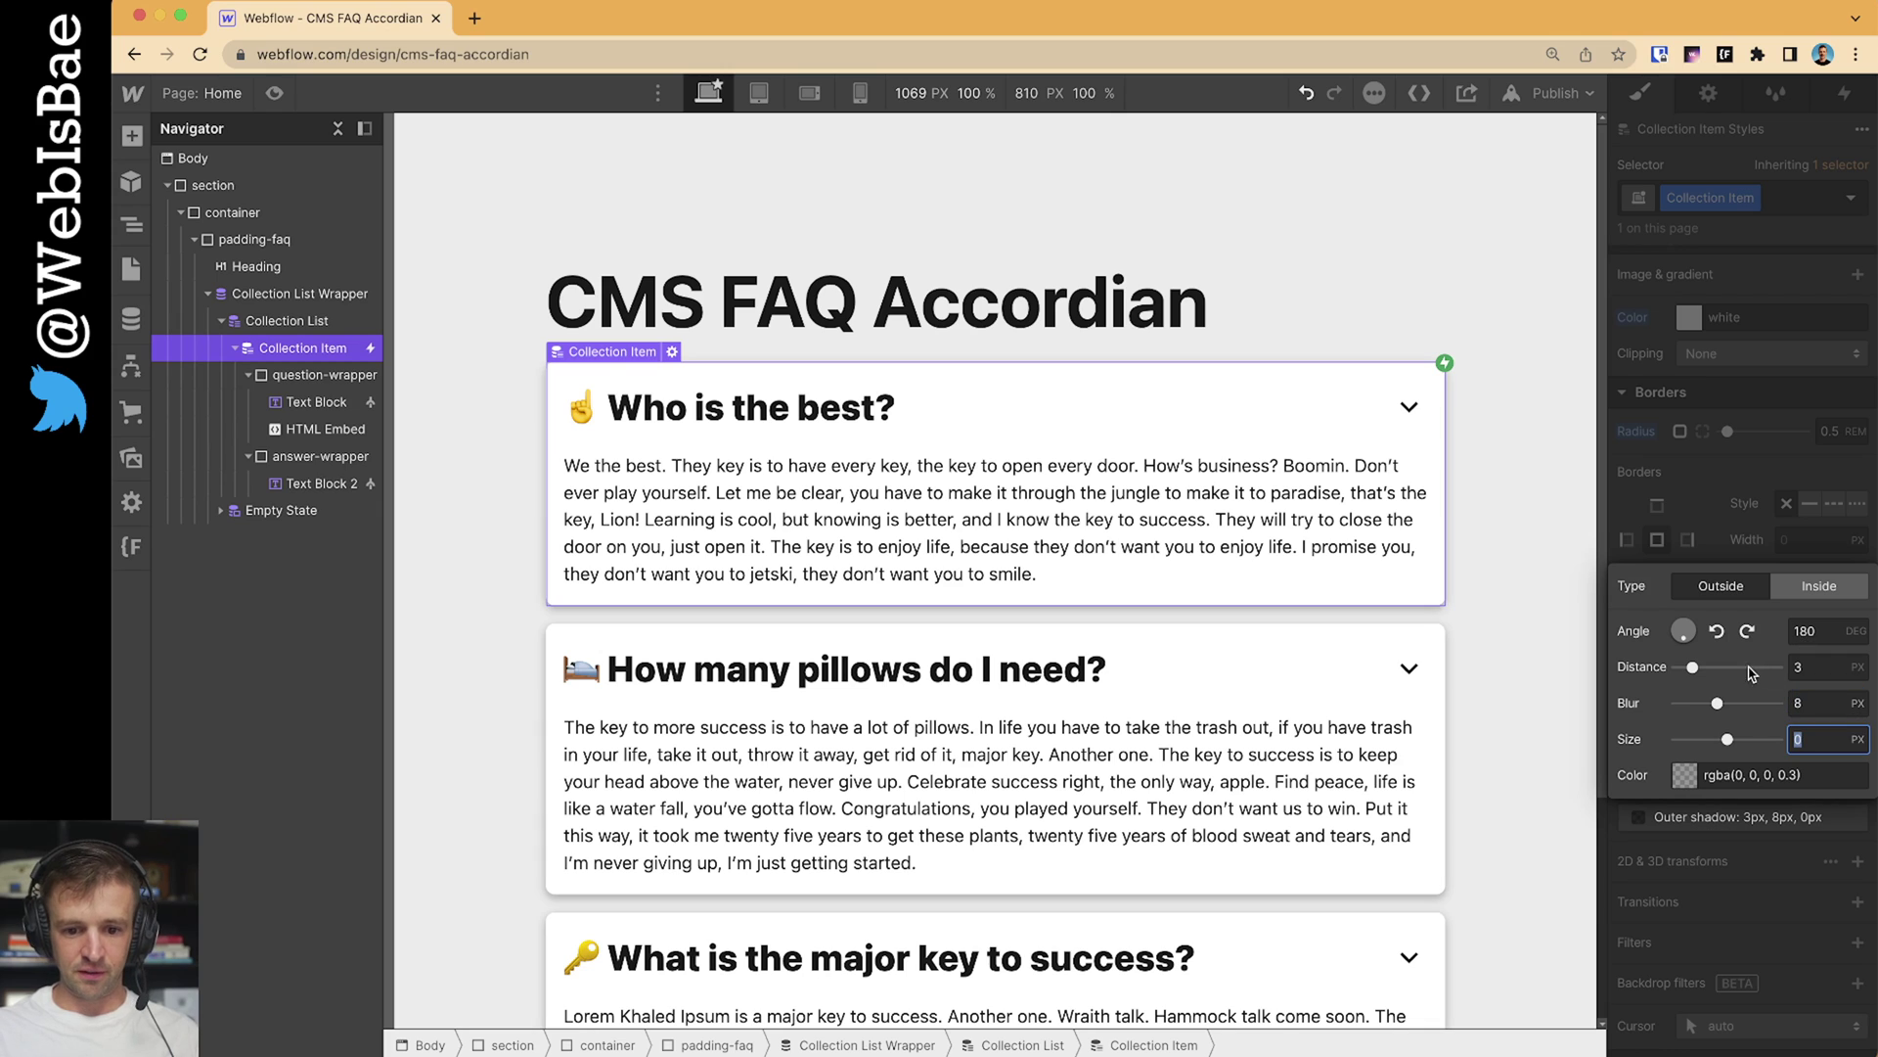
{"action": "left_click", "coordinate": [1709, 510]}
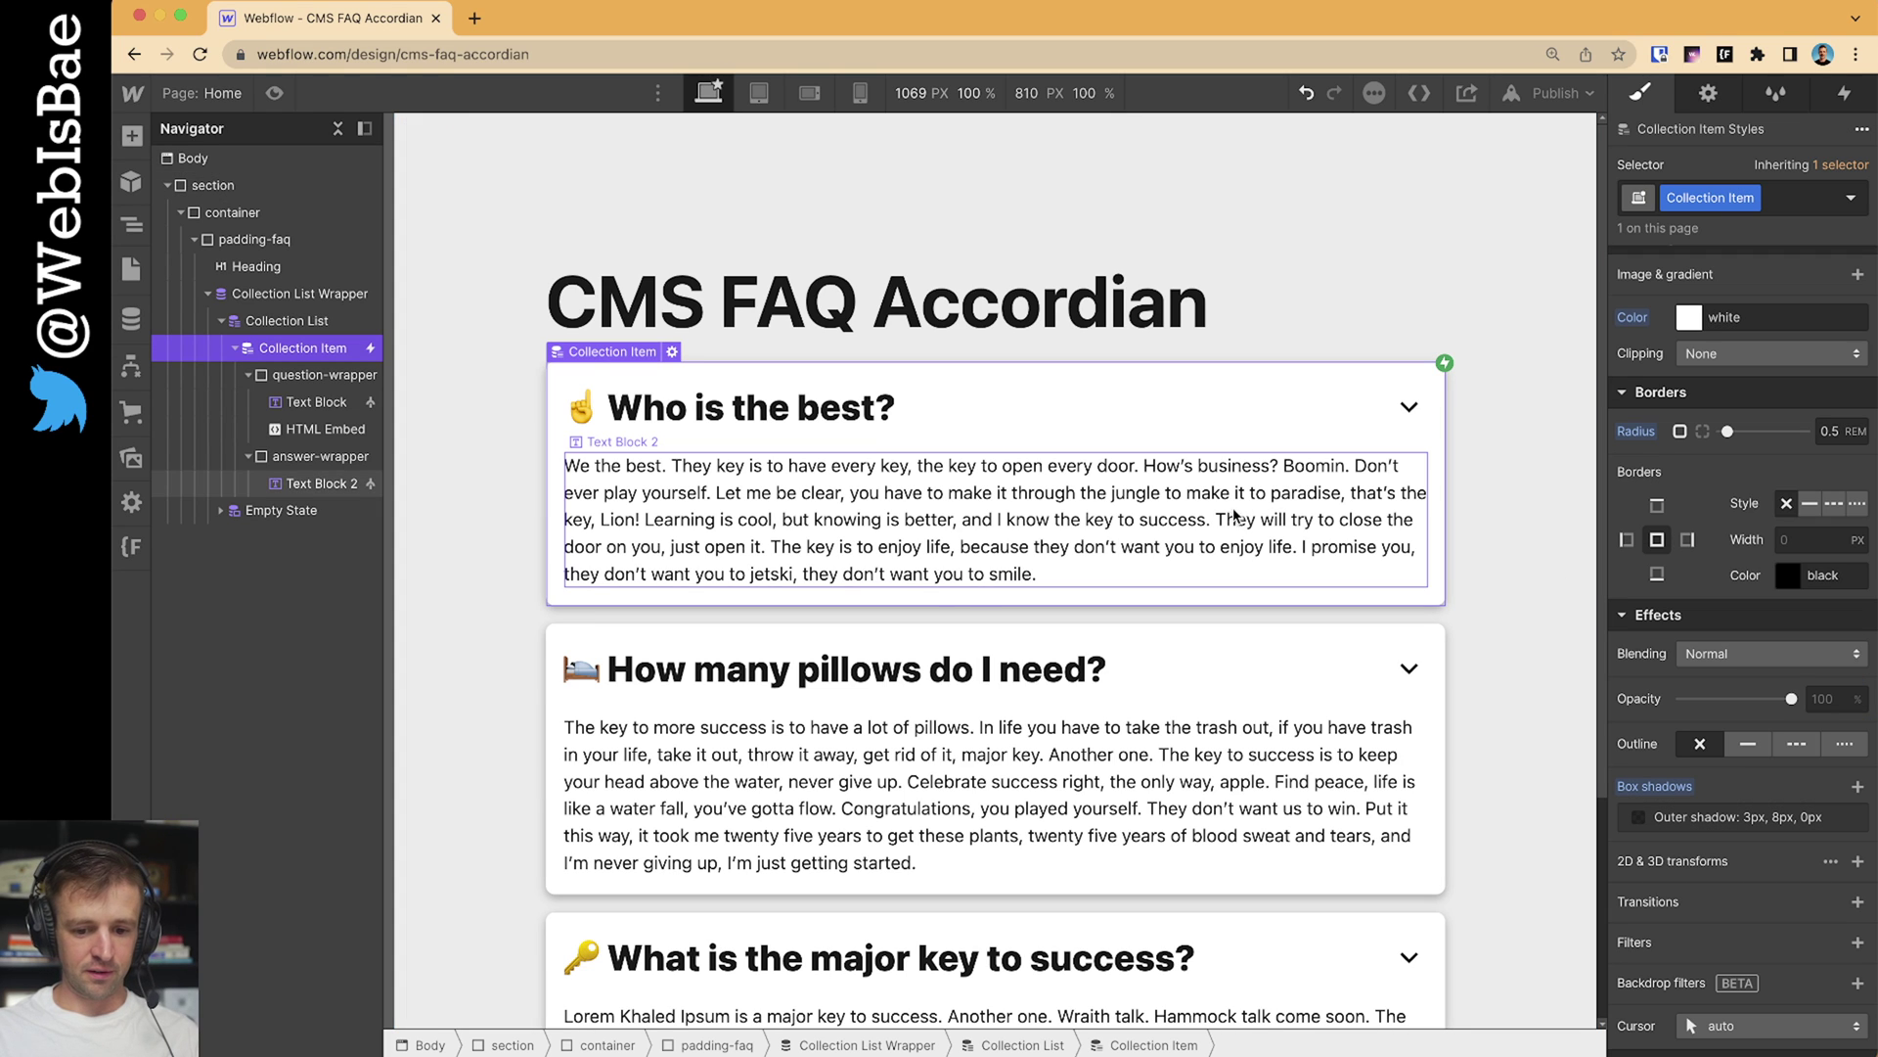
Verify the shadow's opacity, then preview the page and open the first question
{"action": "left_click", "coordinate": [1778, 822]}
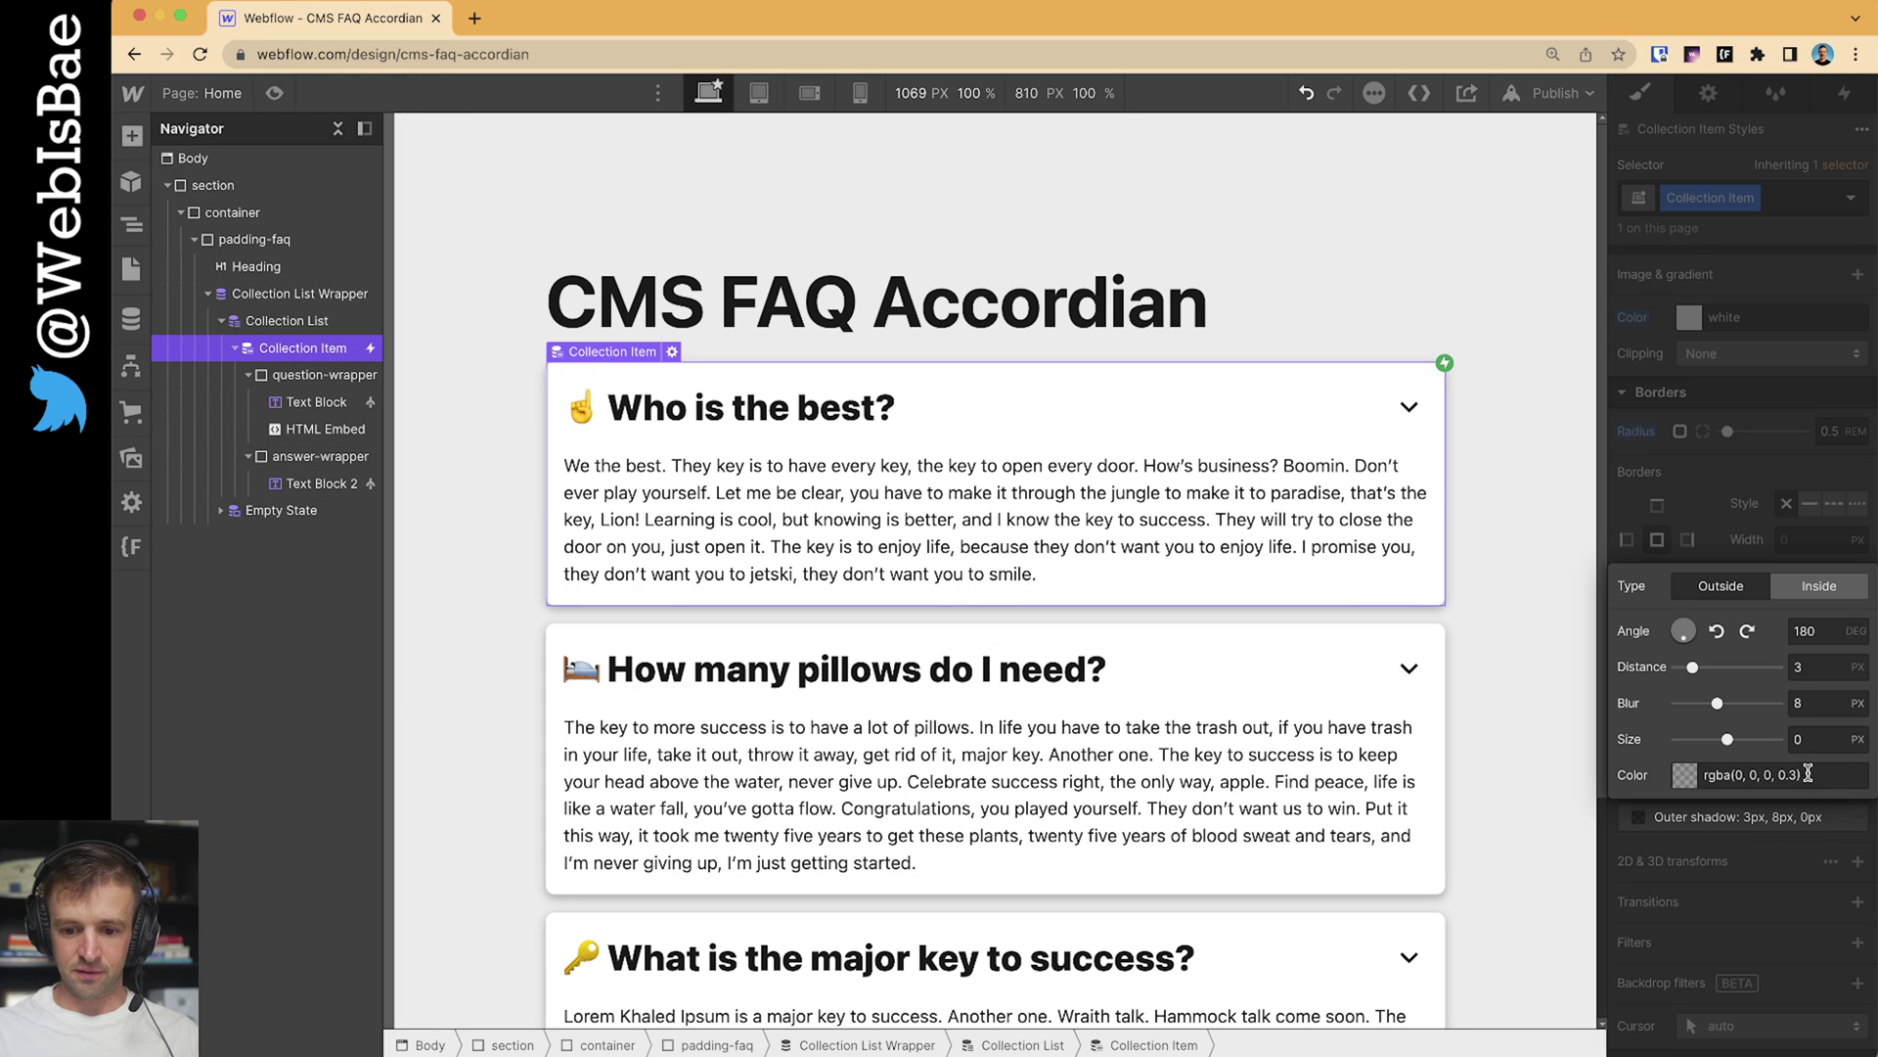
{"action": "left_click", "coordinate": [1707, 775]}
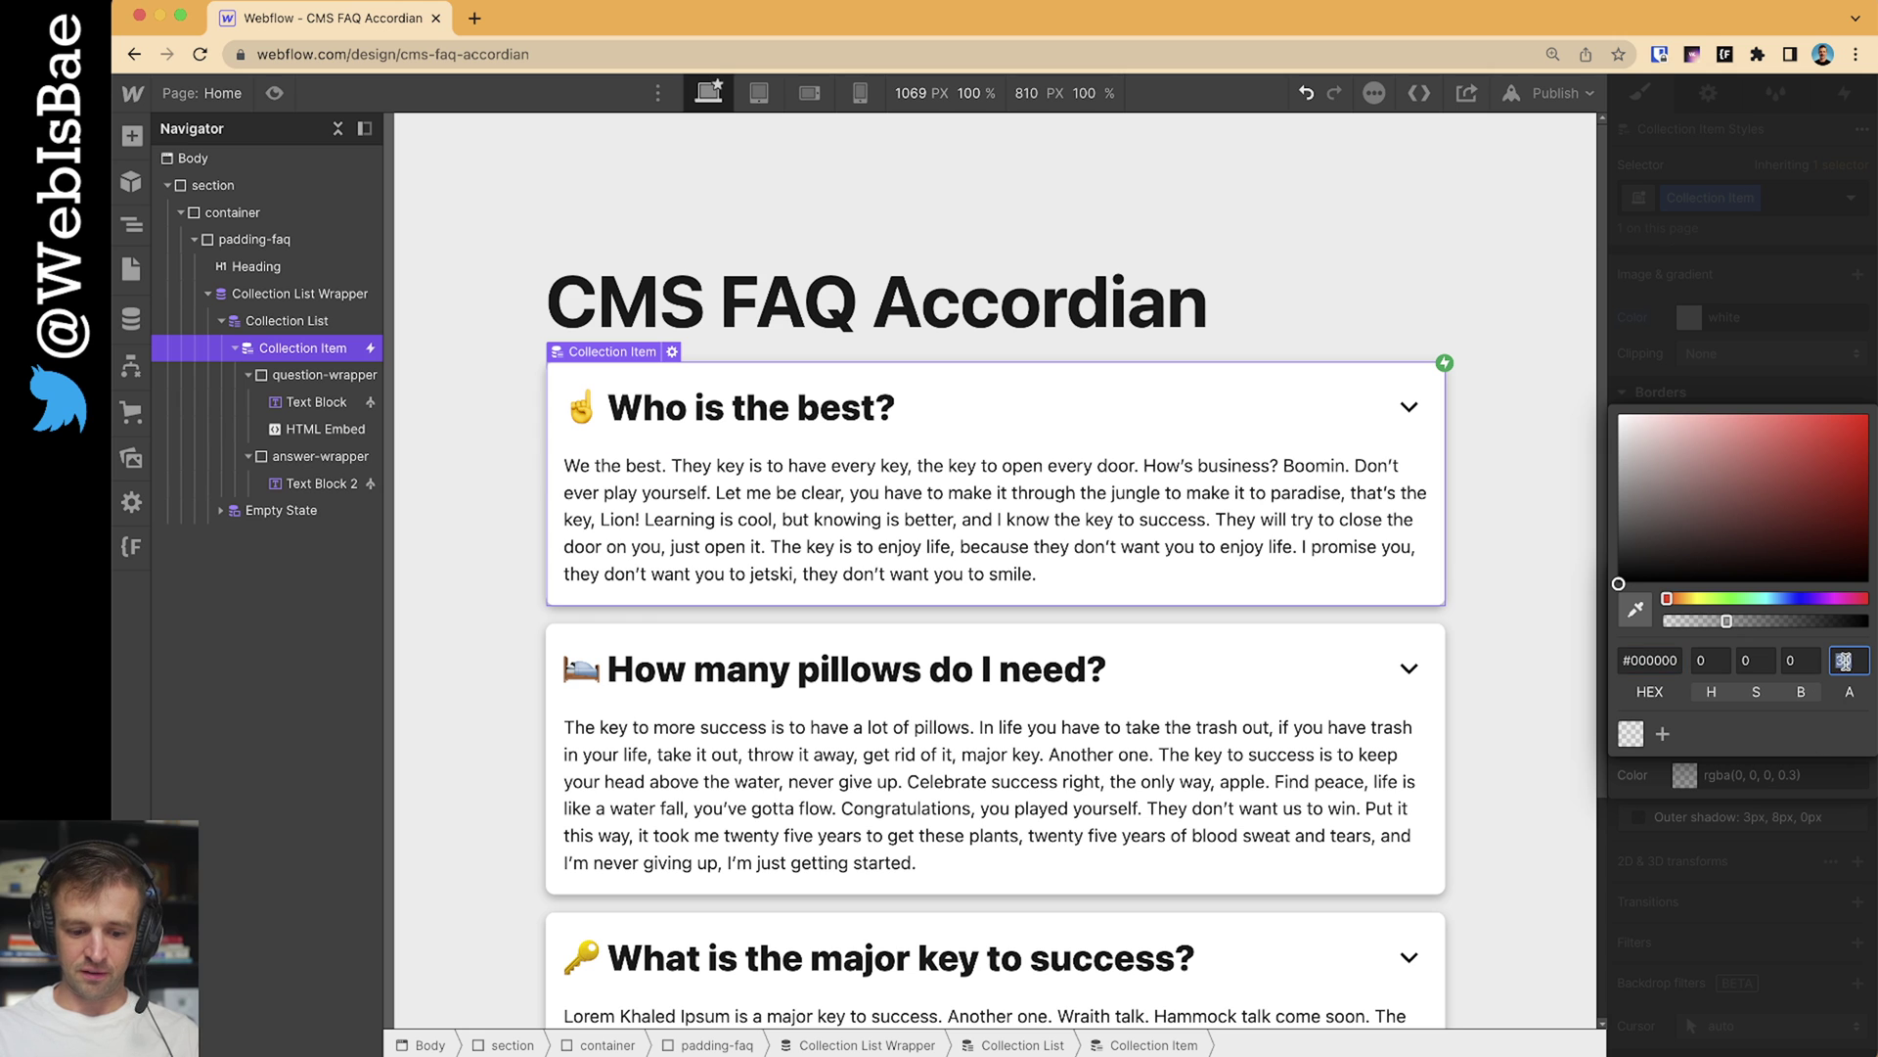
{"action": "left_click", "coordinate": [257, 266]}
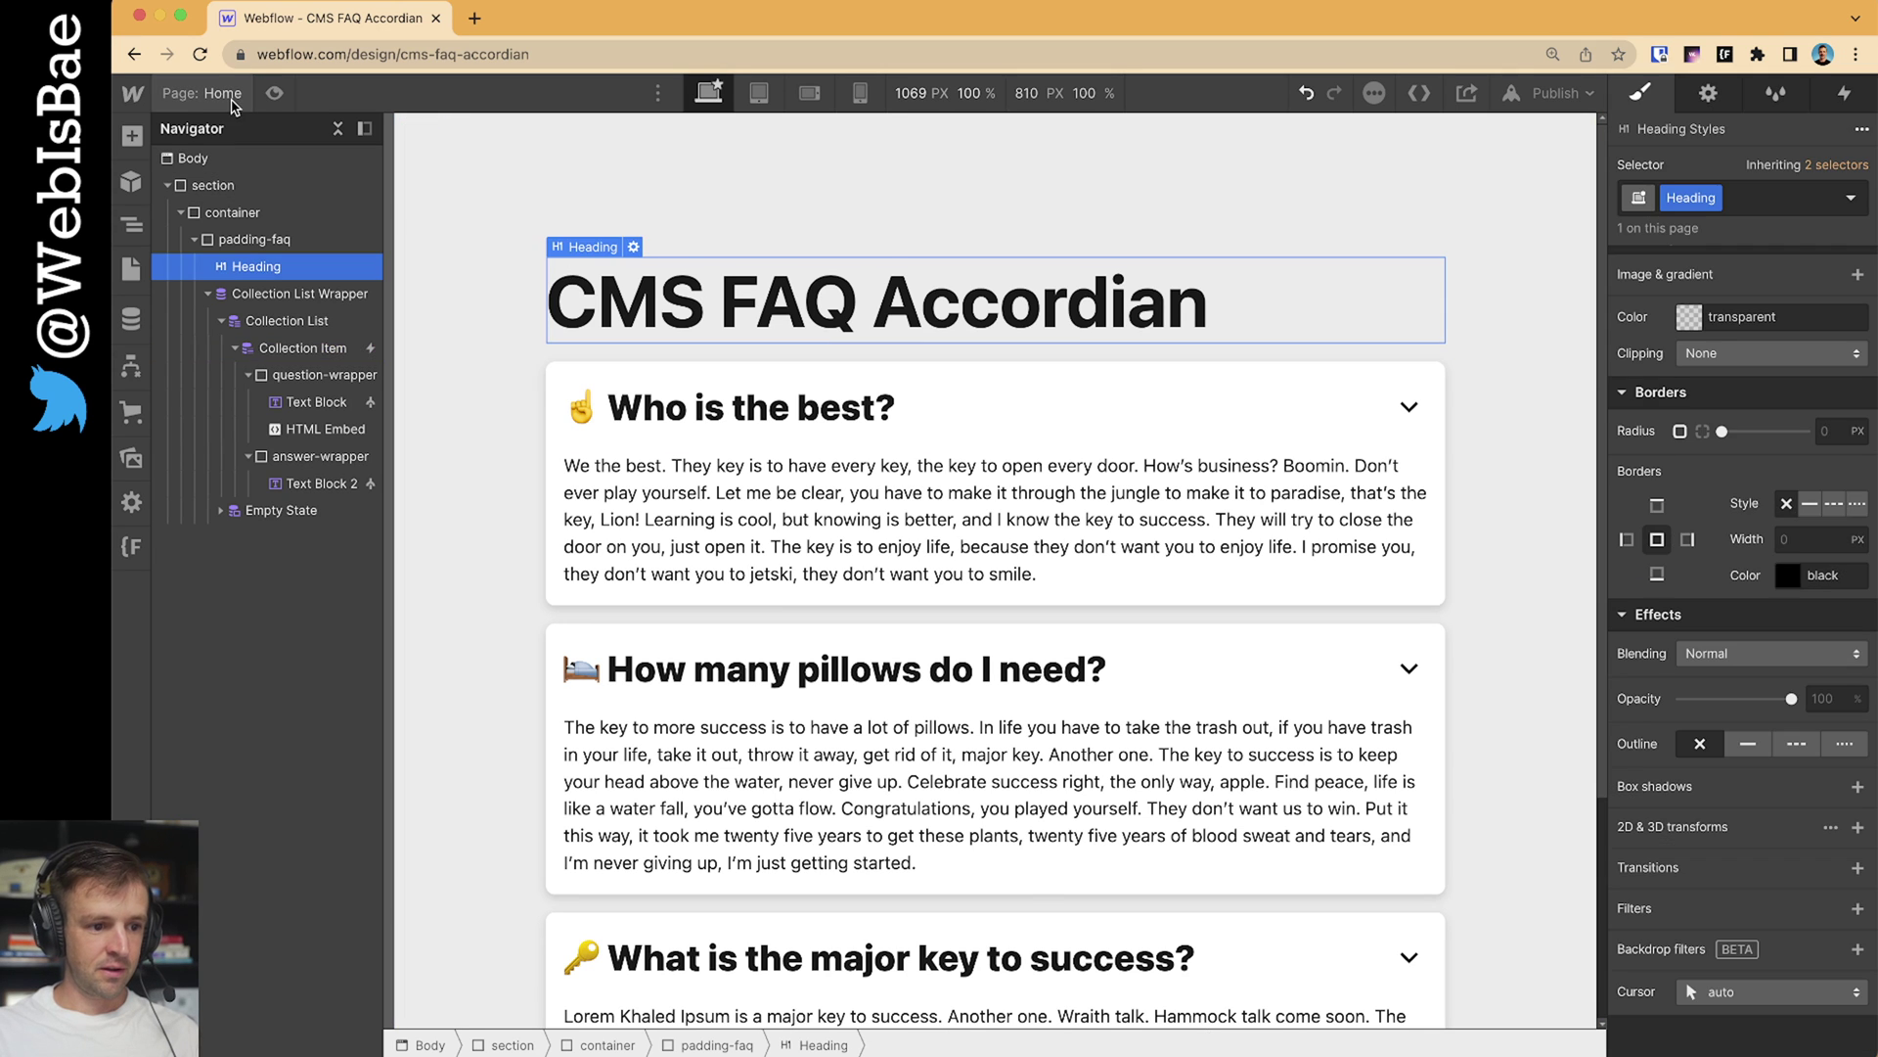
{"action": "left_click", "coordinate": [275, 93]}
{"action": "left_click", "coordinate": [668, 437]}
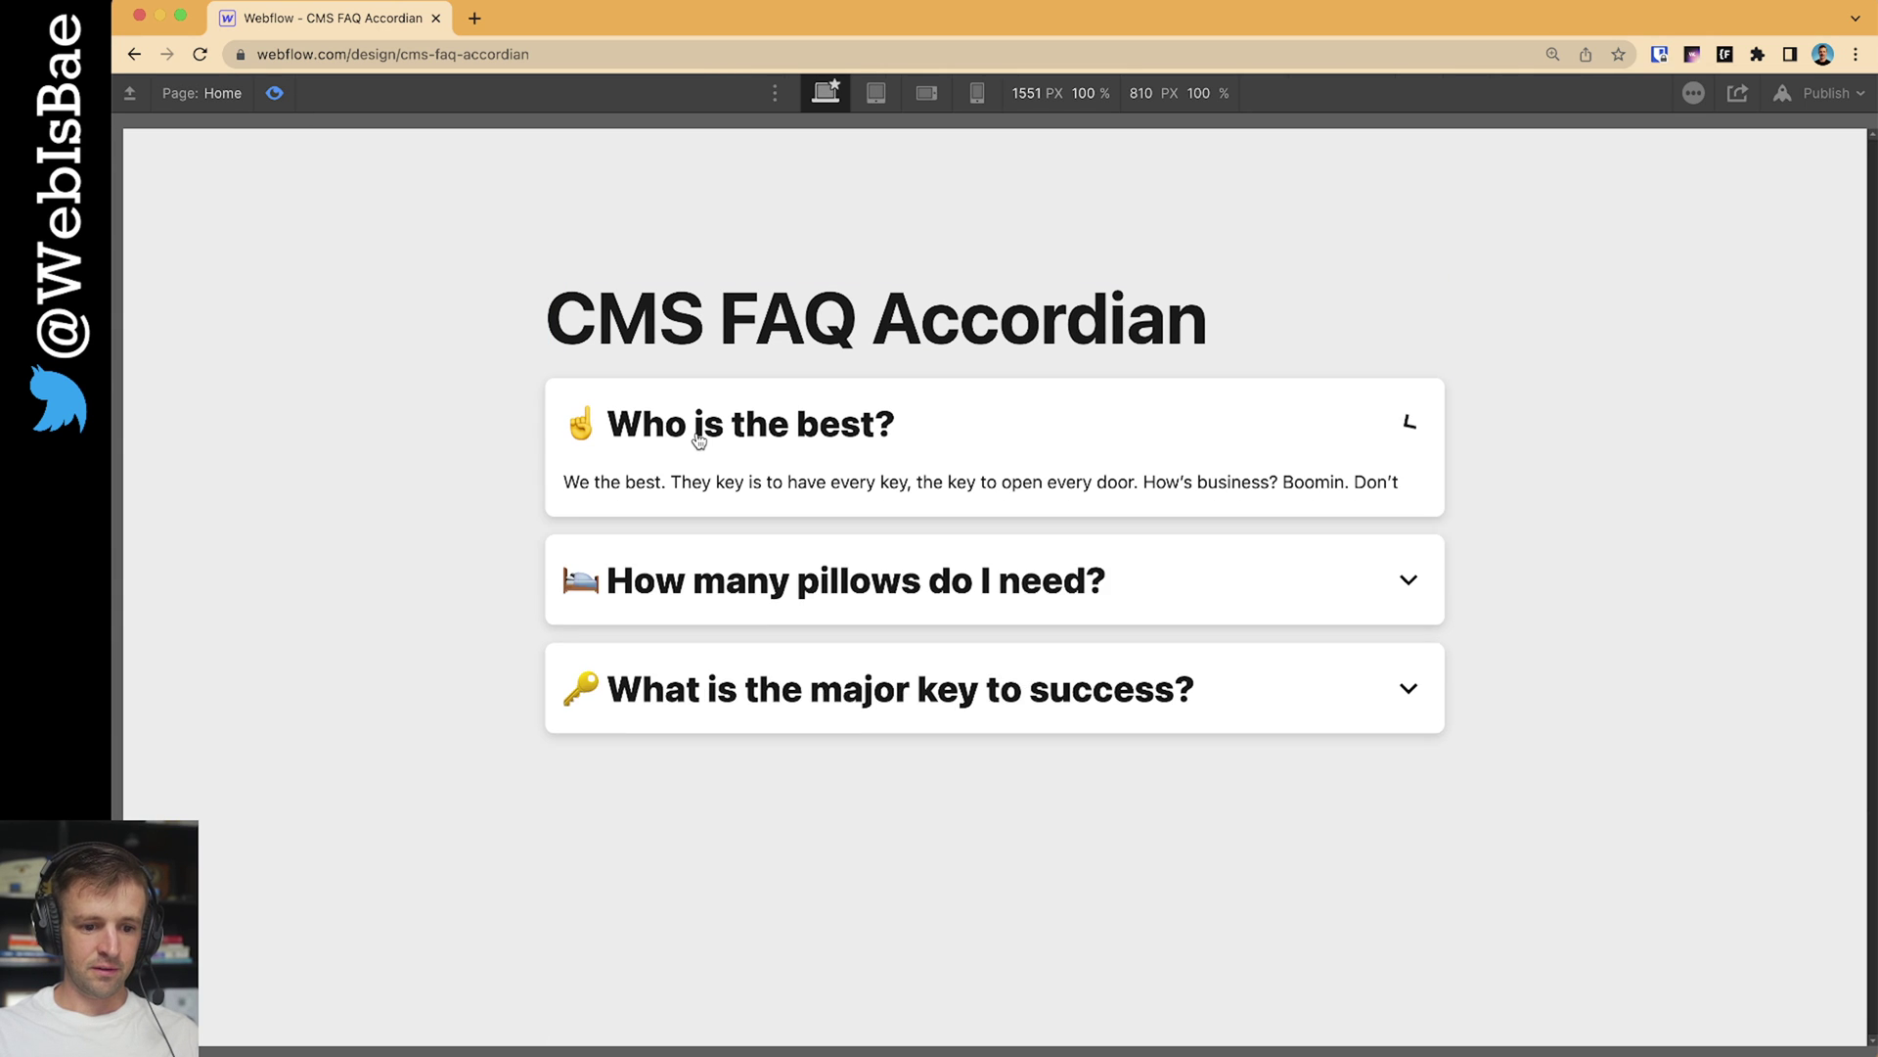